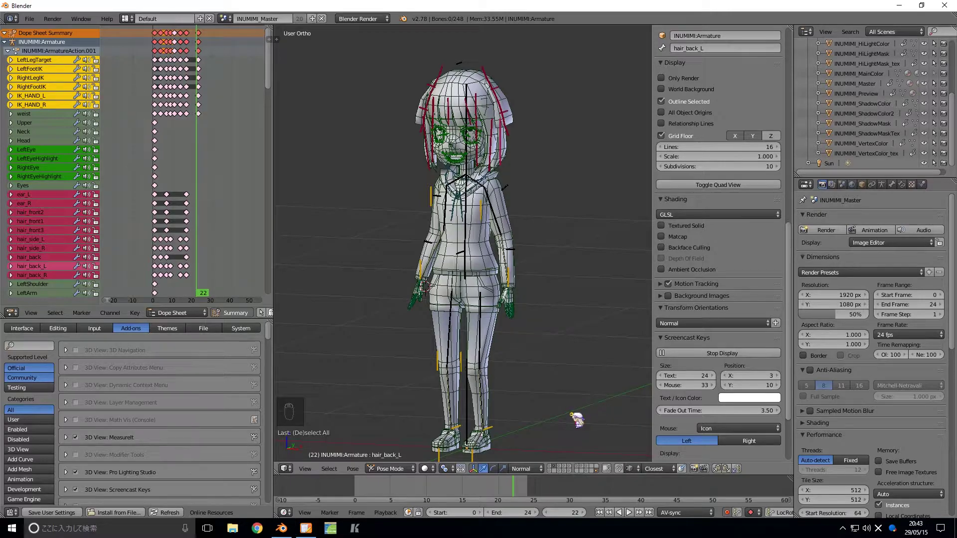
Step: Install the add-on from uilers_op_step_reduce_tools.zip, enable it and expand its details
{"action": "left_click", "coordinate": [116, 512]}
{"action": "left_click", "coordinate": [37, 93]}
{"action": "left_click", "coordinate": [149, 88]}
{"action": "double_click", "coordinate": [172, 88]}
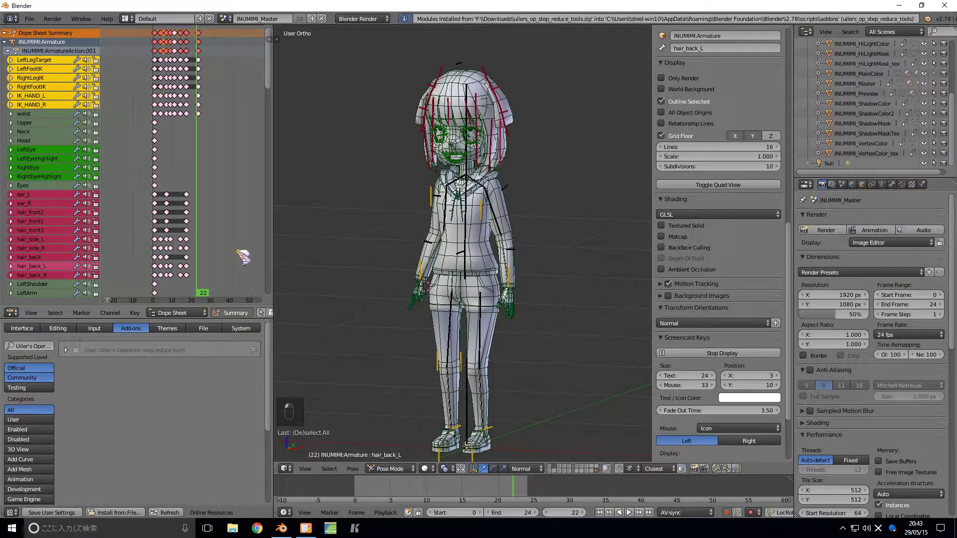
{"action": "left_click", "coordinate": [75, 351]}
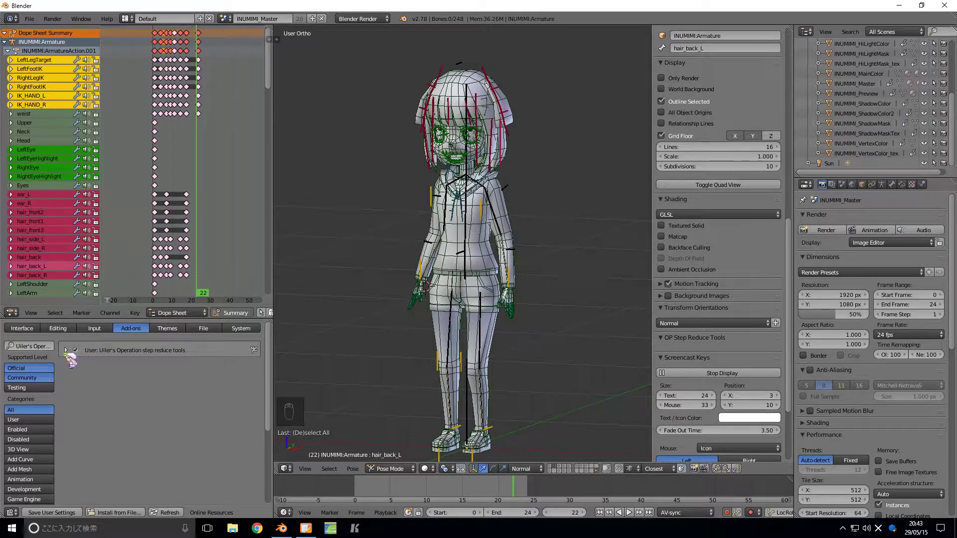
{"action": "left_click", "coordinate": [66, 351]}
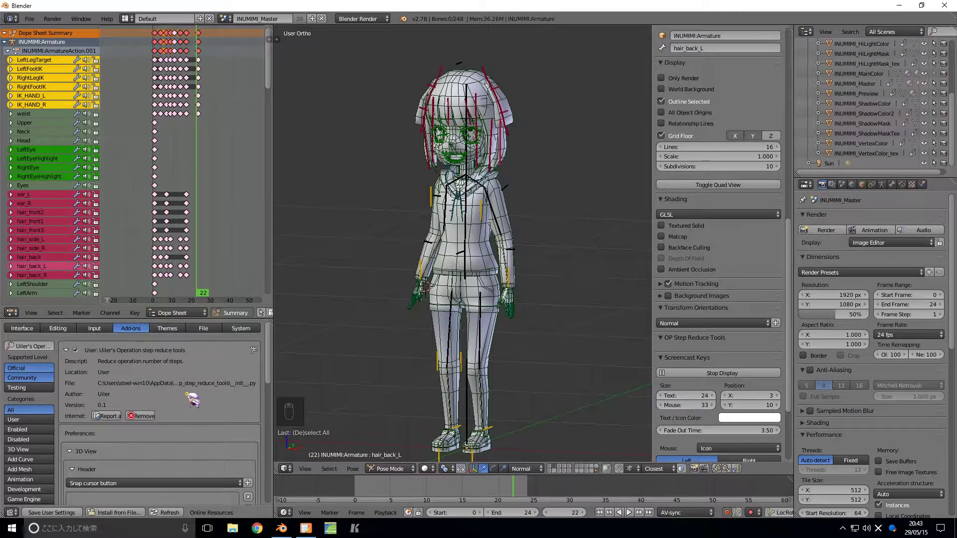
Step: In the add-on preferences, add the Pivot point button to the 3D View right panel
{"action": "scroll", "coordinate": [198, 402], "scroll_direction": "down", "scroll_amount": 3}
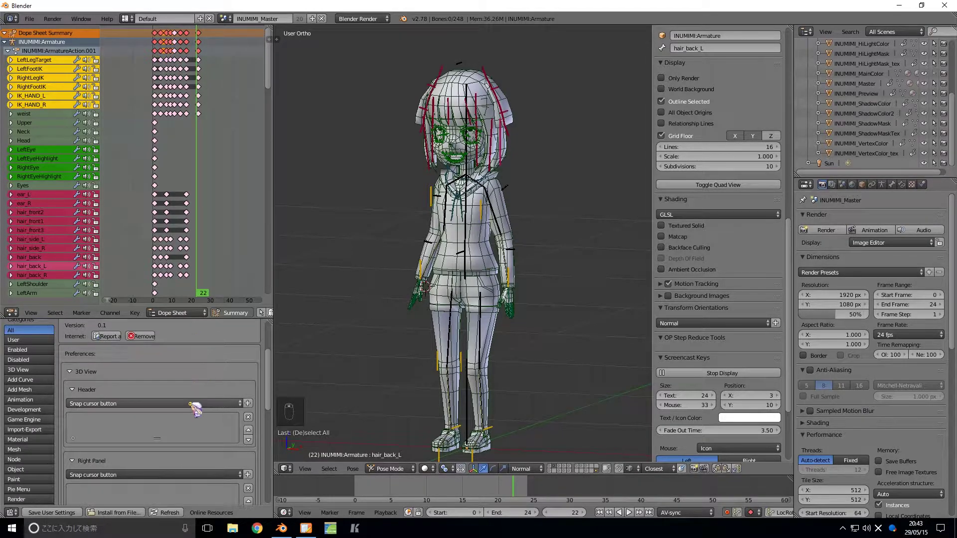
{"action": "scroll", "coordinate": [196, 408], "scroll_direction": "down", "scroll_amount": 4}
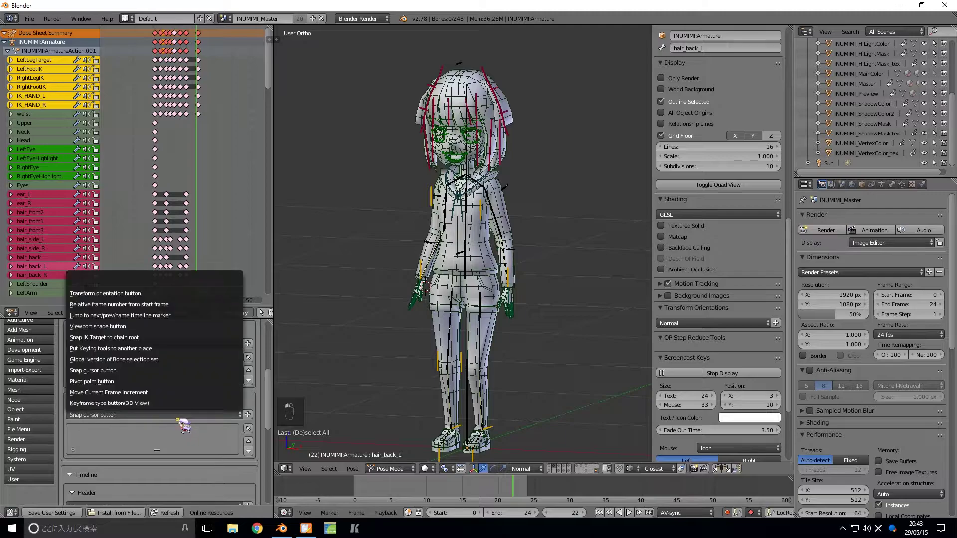
{"action": "scroll", "coordinate": [186, 428], "scroll_direction": "up", "scroll_amount": 4}
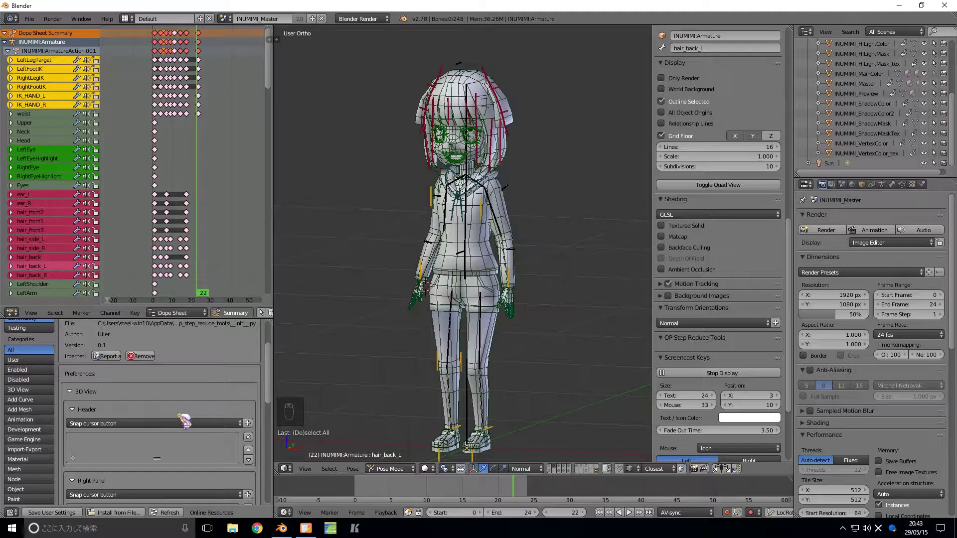
{"action": "scroll", "coordinate": [154, 452], "scroll_direction": "down", "scroll_amount": 4}
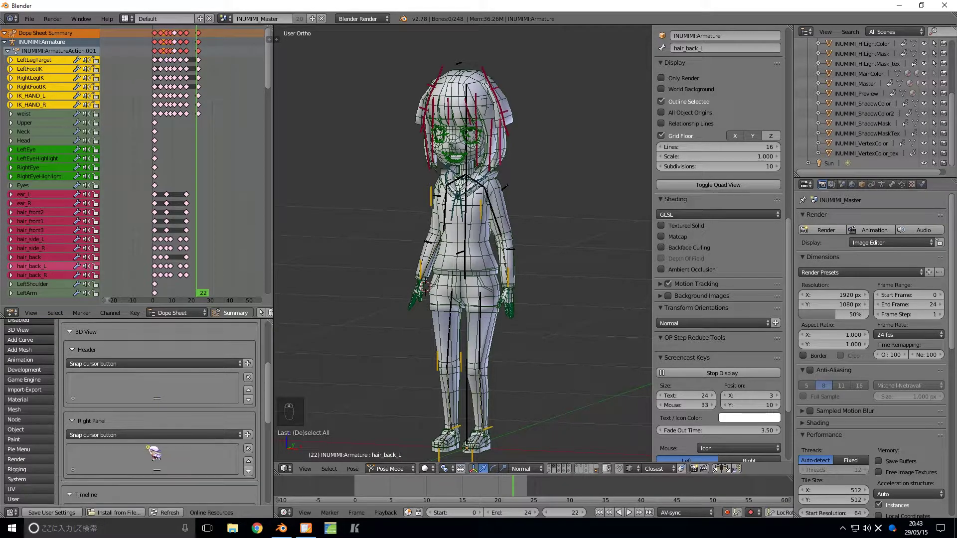
{"action": "scroll", "coordinate": [90, 428], "scroll_direction": "up", "scroll_amount": 2}
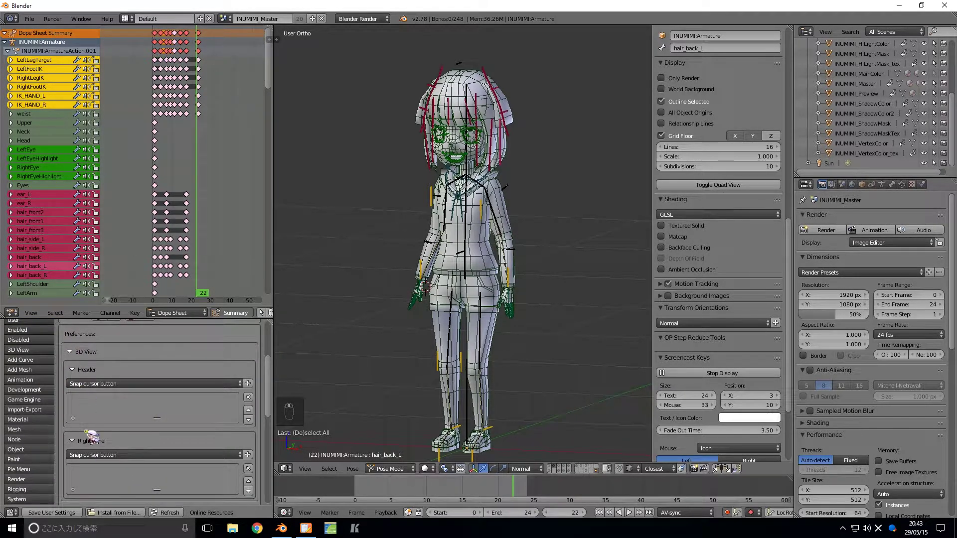
{"action": "scroll", "coordinate": [90, 431], "scroll_direction": "down", "scroll_amount": 1}
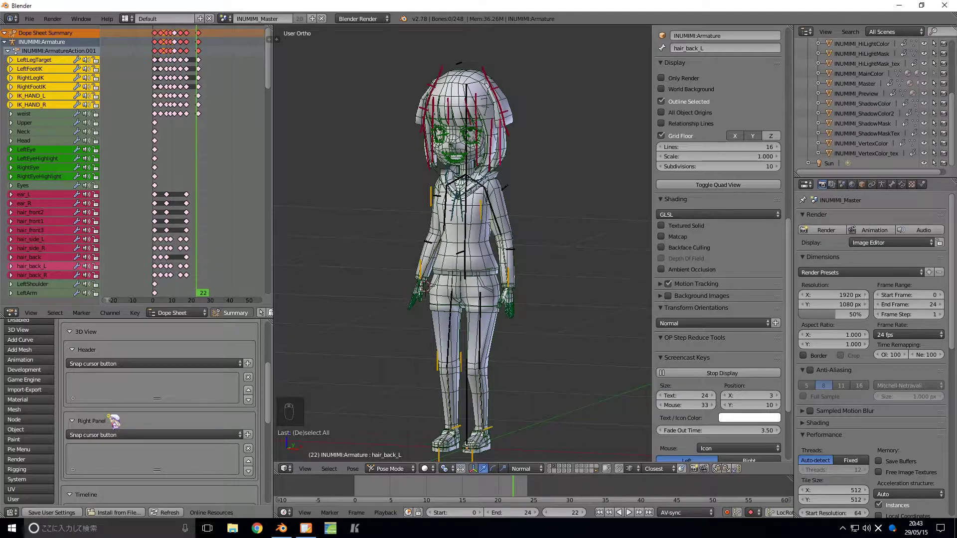
{"action": "left_click", "coordinate": [141, 435]}
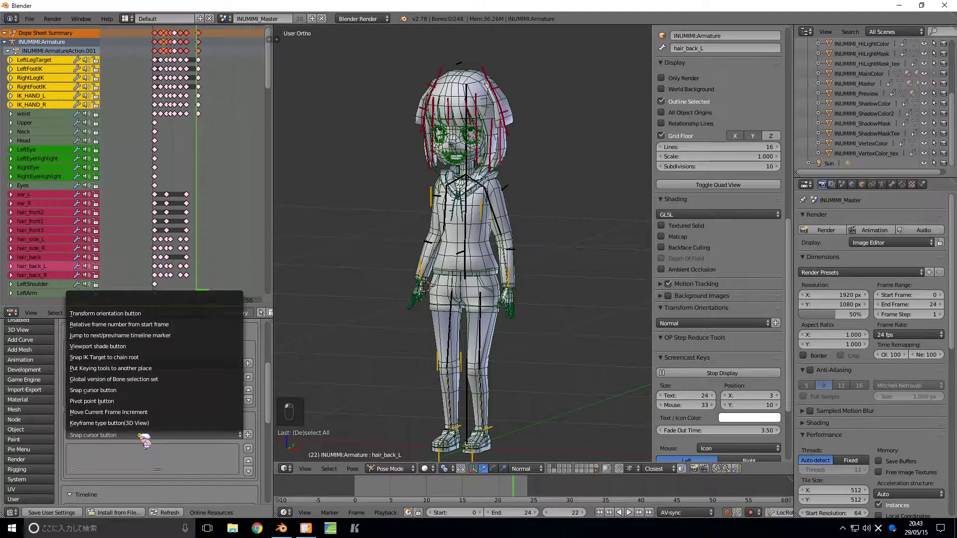
{"action": "left_click", "coordinate": [112, 401]}
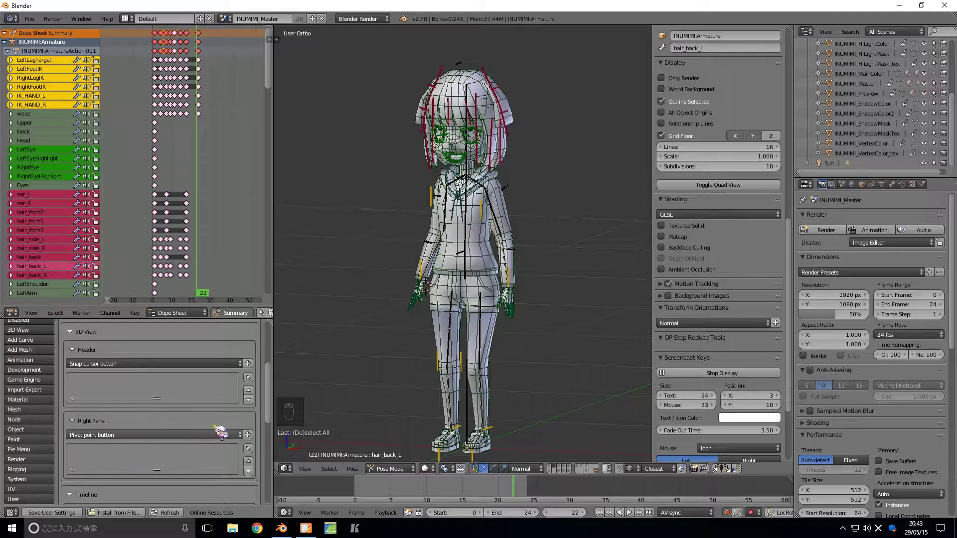
{"action": "left_click", "coordinate": [248, 435]}
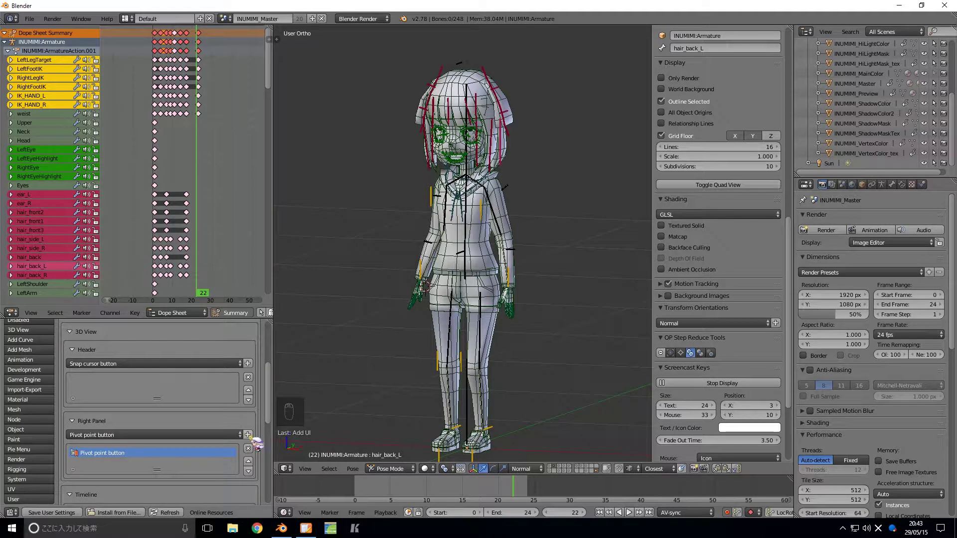
Step: Try the new pivot buttons, ending on Active Element, and set the pivot point to Median Point through the standard pivot list
{"action": "scroll", "coordinate": [175, 451], "scroll_direction": "down", "scroll_amount": 2}
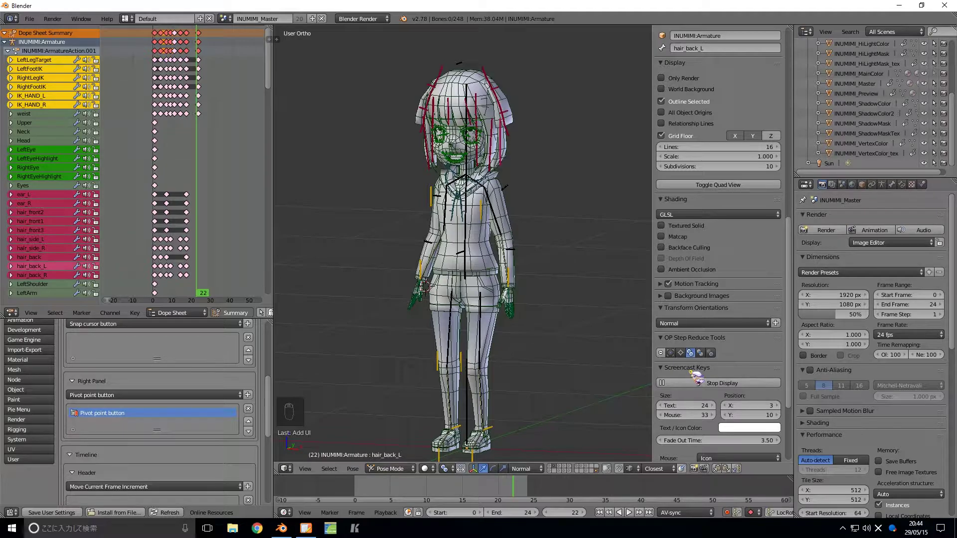
{"action": "left_click", "coordinate": [681, 353]}
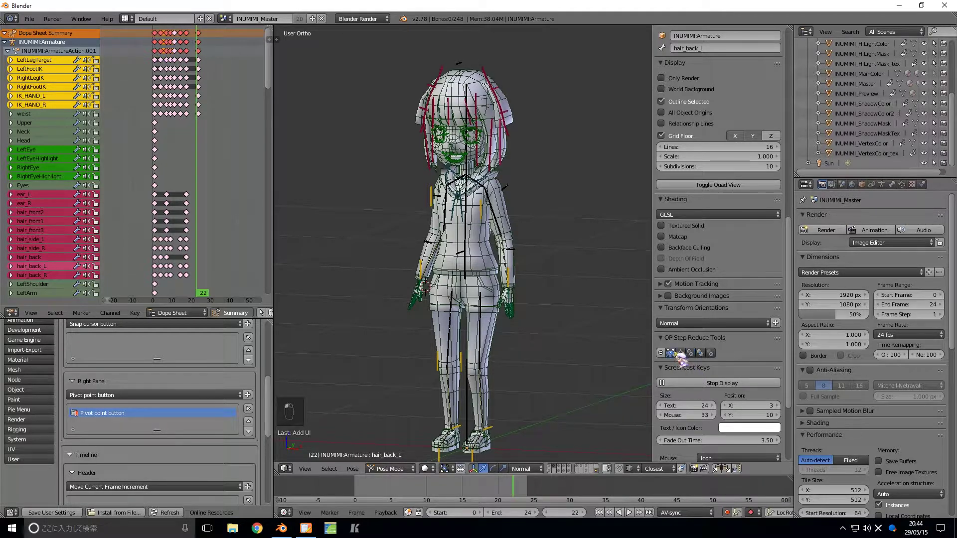
{"action": "left_click", "coordinate": [701, 353]}
{"action": "left_click", "coordinate": [710, 353]}
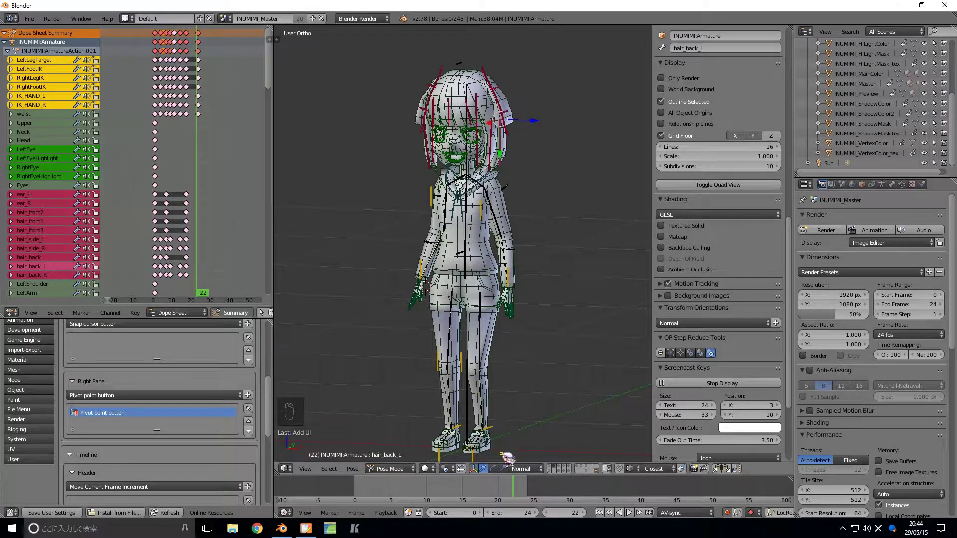
{"action": "left_click", "coordinate": [448, 469]}
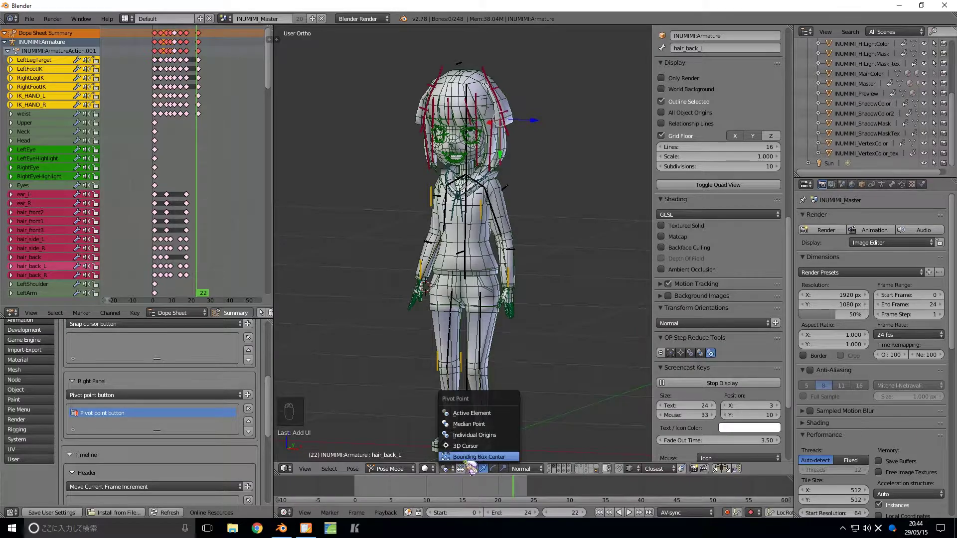
{"action": "left_click", "coordinate": [479, 424]}
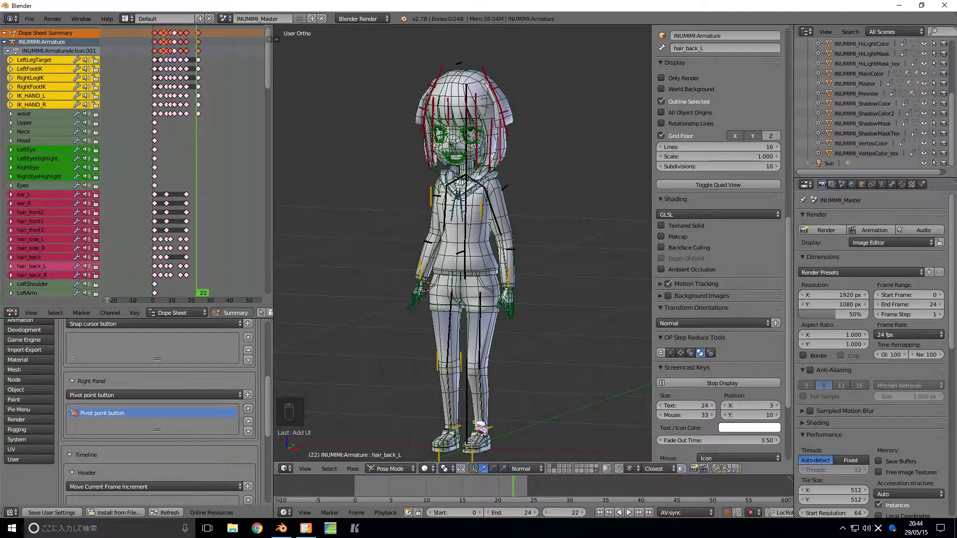
Step: Switch the pivot point through Bounding Box Center, 3D Cursor, Median Point and Individual Origins, ending on Median Point
{"action": "left_click", "coordinate": [671, 353]}
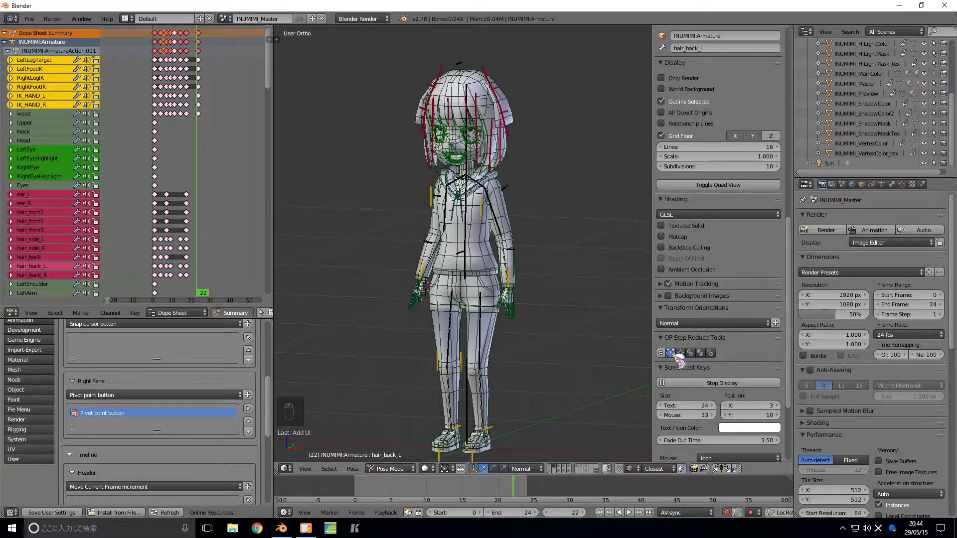
{"action": "left_click", "coordinate": [680, 353]}
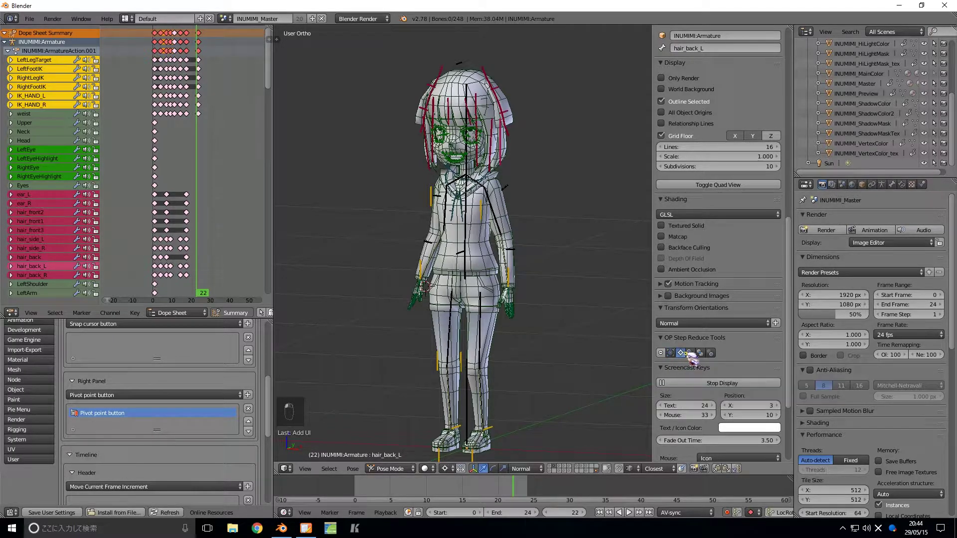
{"action": "left_click", "coordinate": [700, 353]}
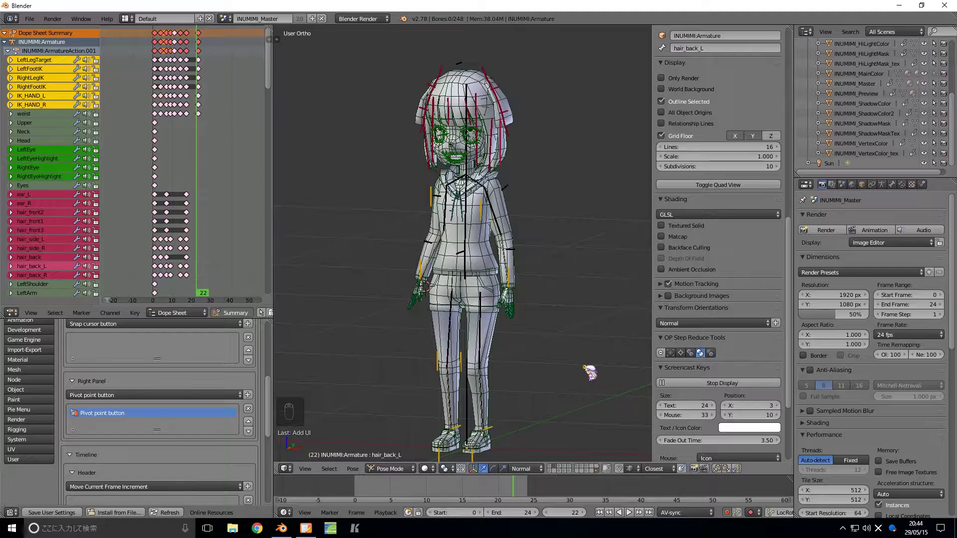
{"action": "key", "text": "ctrl+period"}
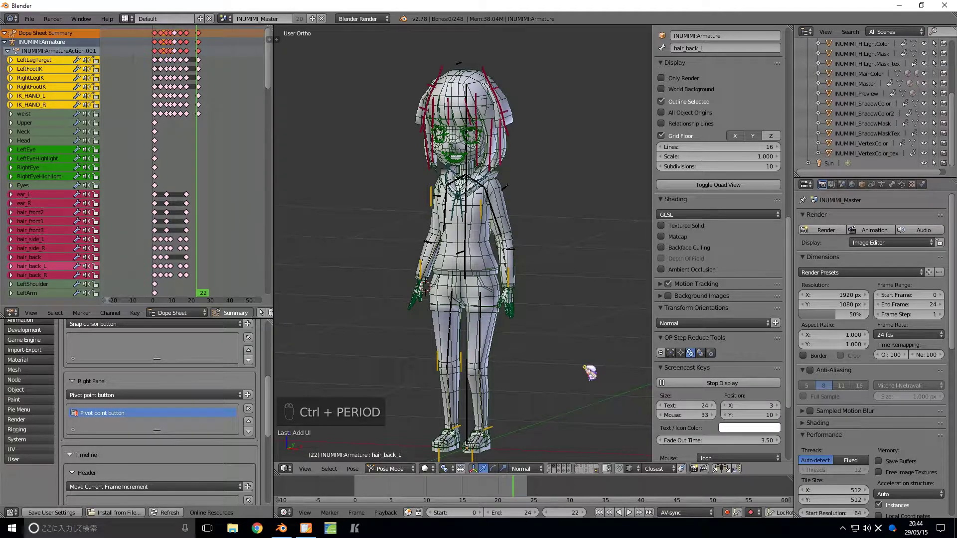
{"action": "key", "text": "ctrl+comma"}
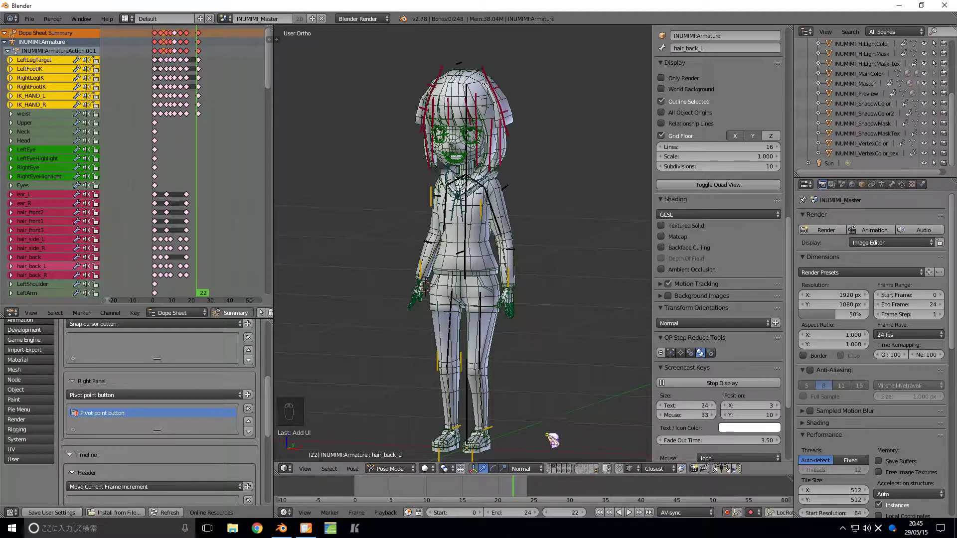
Step: In the add-on preferences, add the Pivot point button to the 3D View header
{"action": "scroll", "coordinate": [182, 421], "scroll_direction": "up", "scroll_amount": 3}
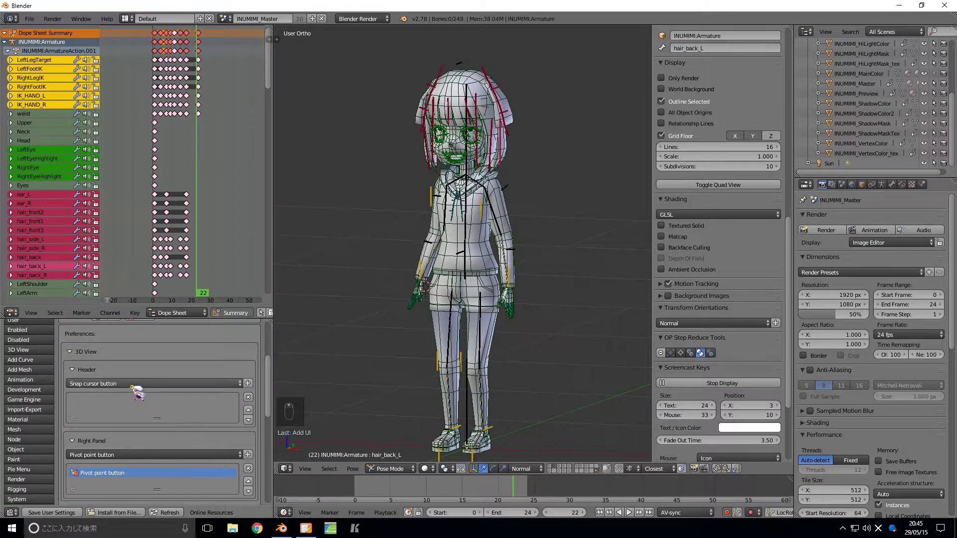
{"action": "left_click", "coordinate": [133, 385]}
{"action": "left_click", "coordinate": [111, 354]}
{"action": "left_click", "coordinate": [248, 383]}
{"action": "scroll", "coordinate": [563, 472], "scroll_direction": "down", "scroll_amount": 3}
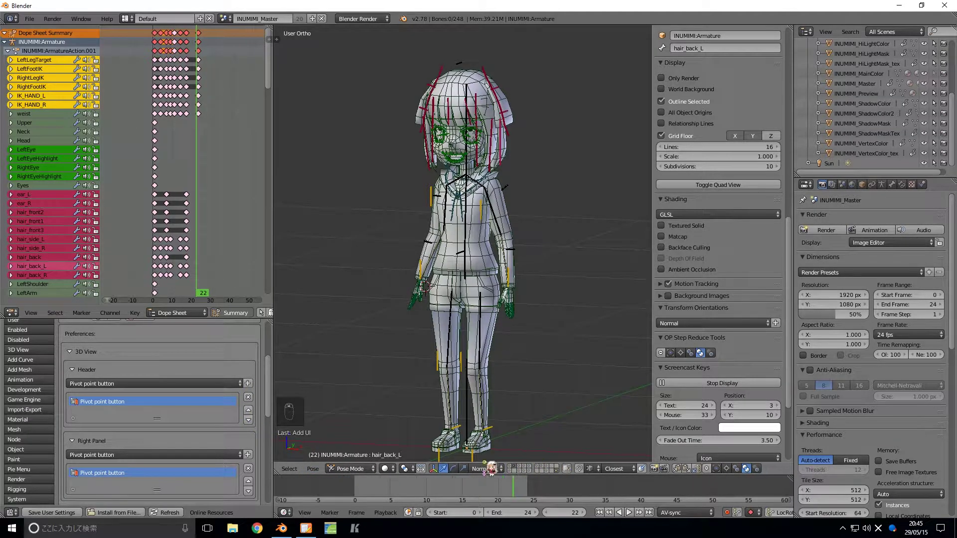
Step: In the add-on preferences, add the Pivot point button to the Timeline header
{"action": "scroll", "coordinate": [150, 456], "scroll_direction": "down", "scroll_amount": 5}
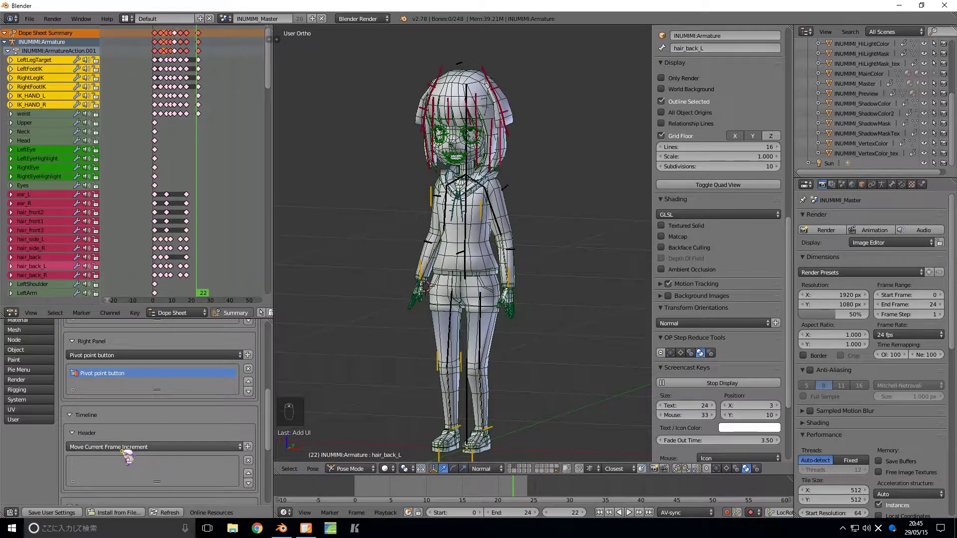
{"action": "left_click", "coordinate": [123, 447]}
{"action": "left_click", "coordinate": [125, 437]}
{"action": "left_click", "coordinate": [248, 447]}
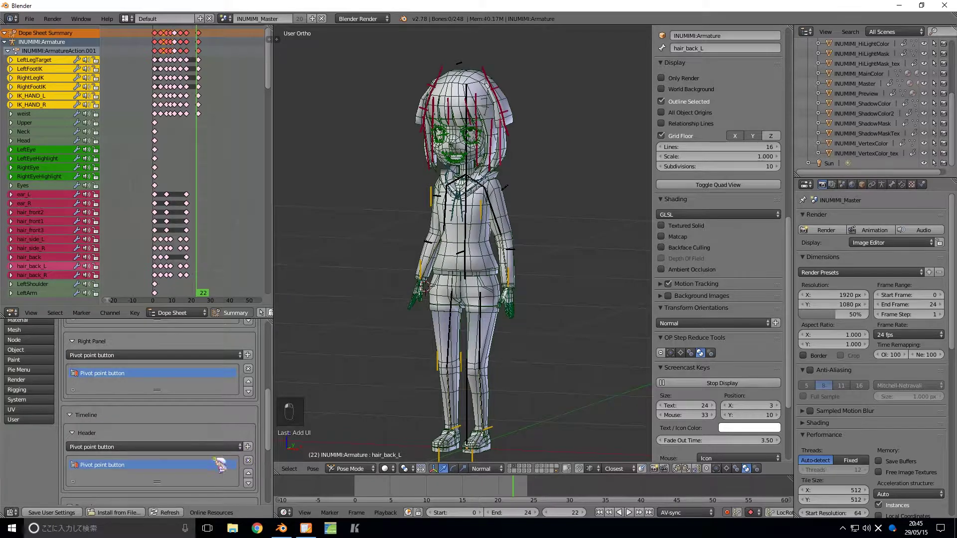
Step: Switch the pivot point to 3D Cursor and Individual Origins from the Timeline header, and to Median Point from the 3D View header
{"action": "scroll", "coordinate": [220, 466], "scroll_direction": "down", "scroll_amount": 1}
{"action": "scroll", "coordinate": [679, 517], "scroll_direction": "down", "scroll_amount": 6}
{"action": "scroll", "coordinate": [675, 512], "scroll_direction": "down", "scroll_amount": 4}
{"action": "left_click", "coordinate": [709, 512]}
{"action": "left_click", "coordinate": [719, 512]}
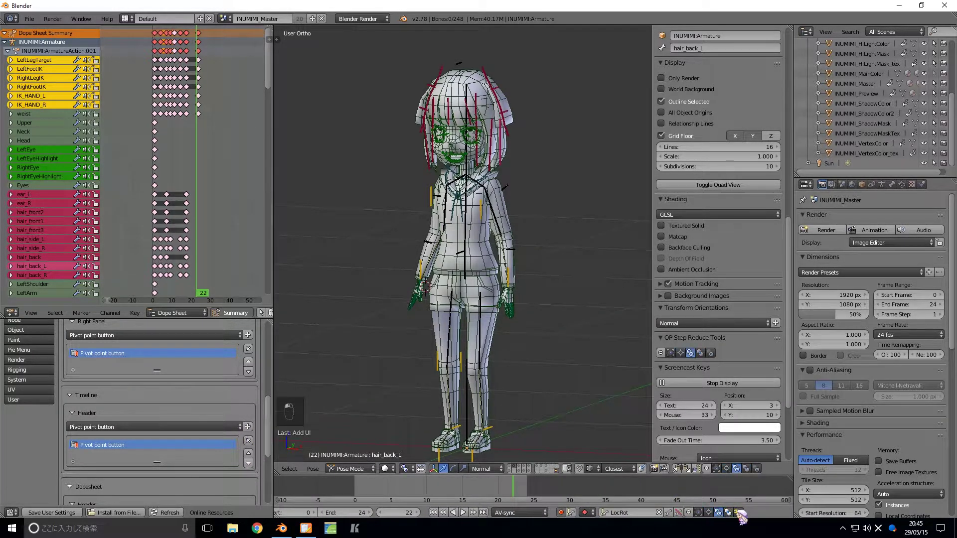
{"action": "left_click", "coordinate": [747, 469]}
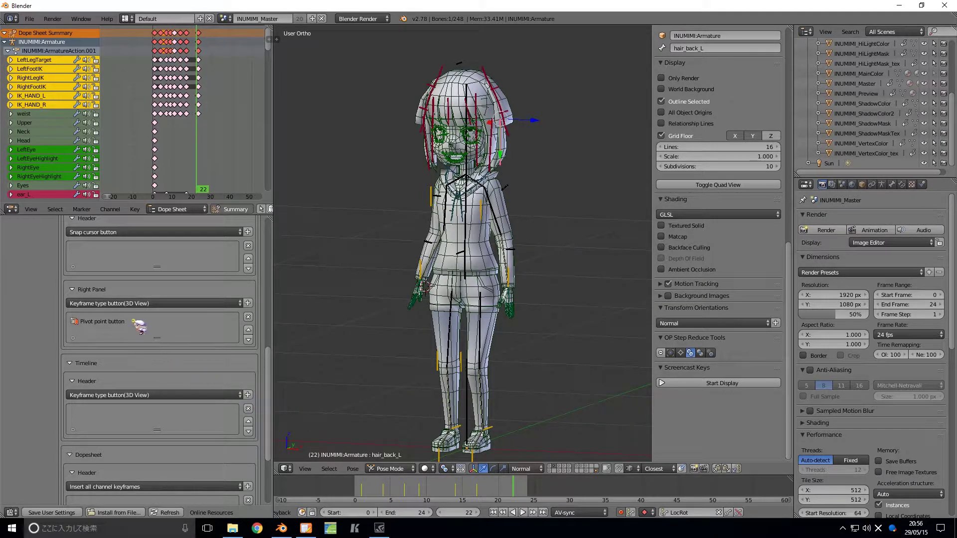
Step: In the add-on preferences, add Keyframe type button(3D View) to the 3D View right panel
{"action": "left_click", "coordinate": [142, 304]}
{"action": "left_click", "coordinate": [160, 292]}
{"action": "left_click", "coordinate": [248, 303]}
Step: In the add-on preferences, add Keyframe type button(3D View) to the Timeline header
{"action": "left_click", "coordinate": [191, 395]}
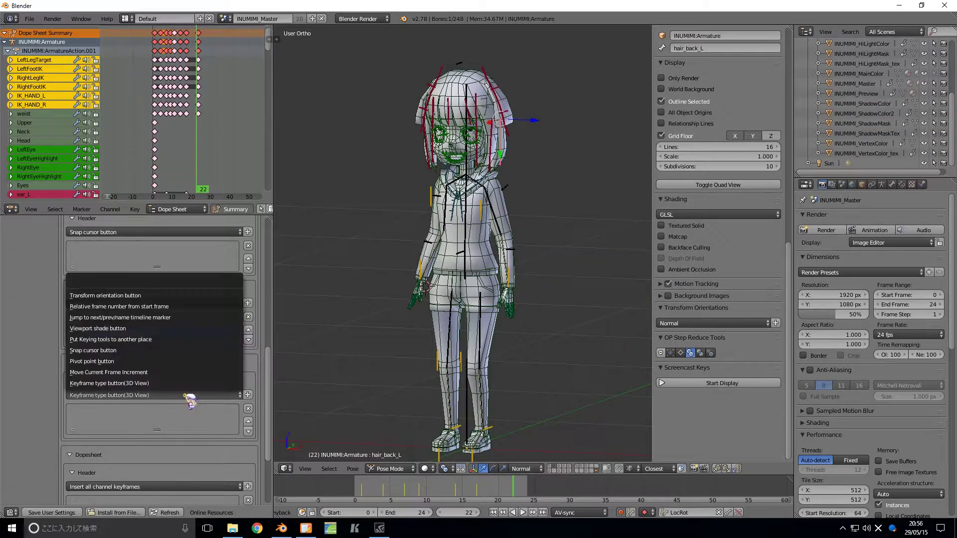
{"action": "left_click", "coordinate": [158, 383]}
{"action": "left_click", "coordinate": [248, 395]}
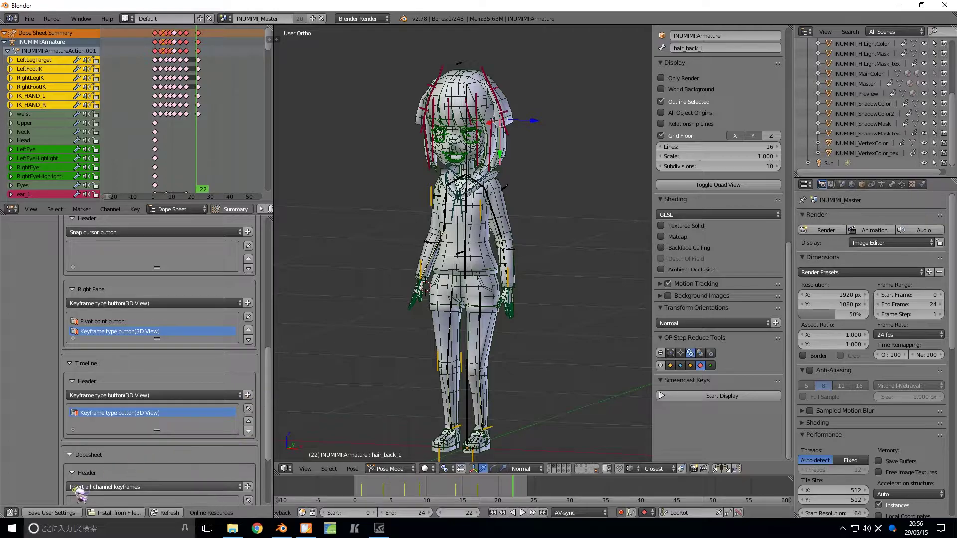
{"action": "left_click", "coordinate": [74, 514]}
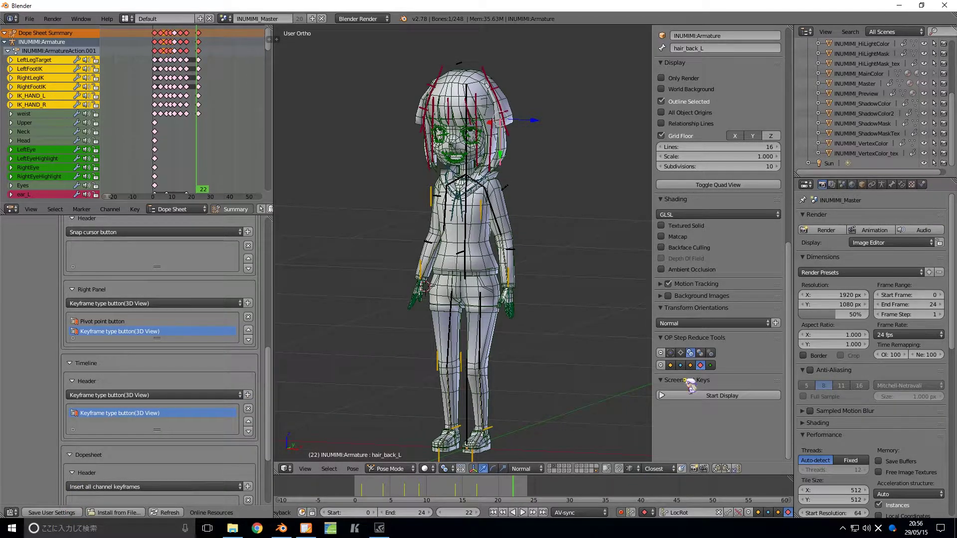
Step: Switch the keyframe type to the third, fourth and fifth types in turn with the new OP Step Reduce Tools buttons
{"action": "left_click", "coordinate": [690, 365]}
{"action": "left_click", "coordinate": [701, 365]}
{"action": "left_click", "coordinate": [710, 366]}
Step: Switch the keyframe type through the second and third types with the Timeline header's new buttons, ending on the fourth
{"action": "scroll", "coordinate": [688, 505], "scroll_direction": "down", "scroll_amount": 2}
{"action": "scroll", "coordinate": [691, 516], "scroll_direction": "down", "scroll_amount": 3}
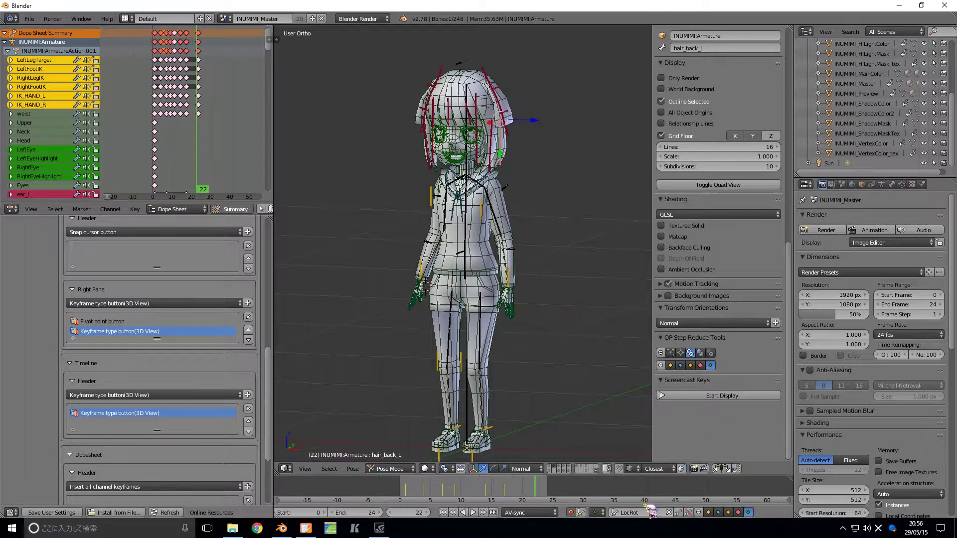
{"action": "left_click", "coordinate": [718, 513]}
{"action": "left_click", "coordinate": [728, 512]}
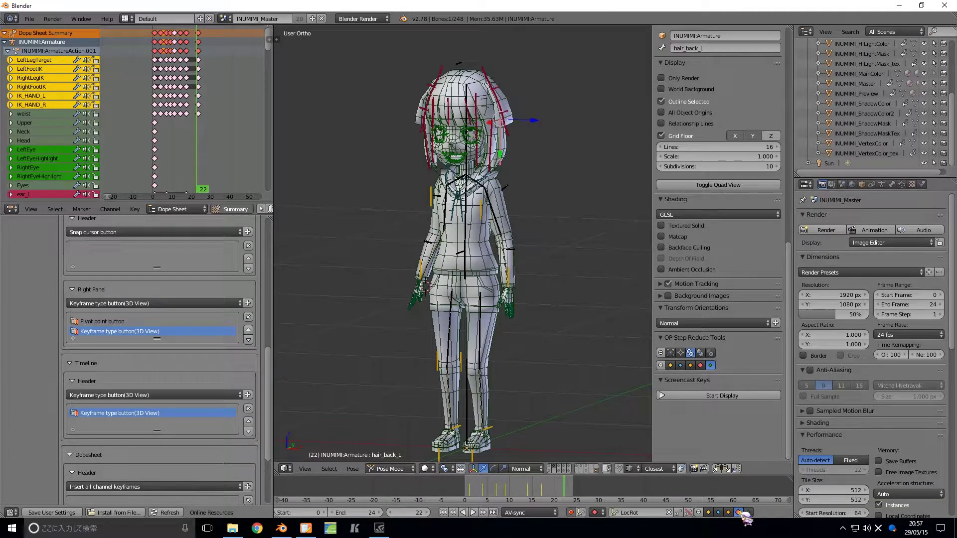
Step: Change the keyframe type through the OP Step Reduce Tools buttons in the 3D View, ending on the first type
{"action": "left_click", "coordinate": [700, 366]}
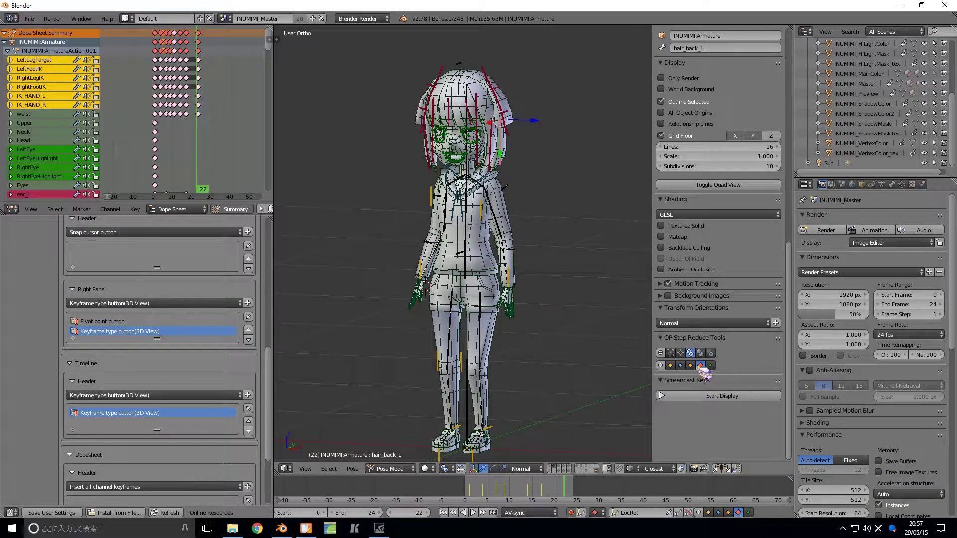
{"action": "left_click", "coordinate": [691, 366]}
{"action": "left_click", "coordinate": [671, 366]}
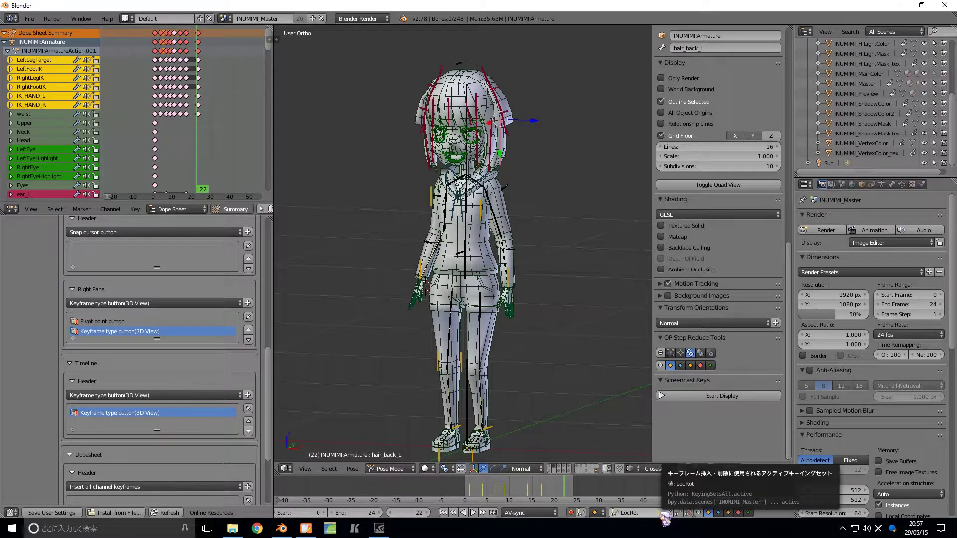
Step: Set the fourth keyframe type in the Timeline header, and step from the fifth type down to the second with the OP Step Reduce Tools buttons
{"action": "left_click", "coordinate": [739, 513]}
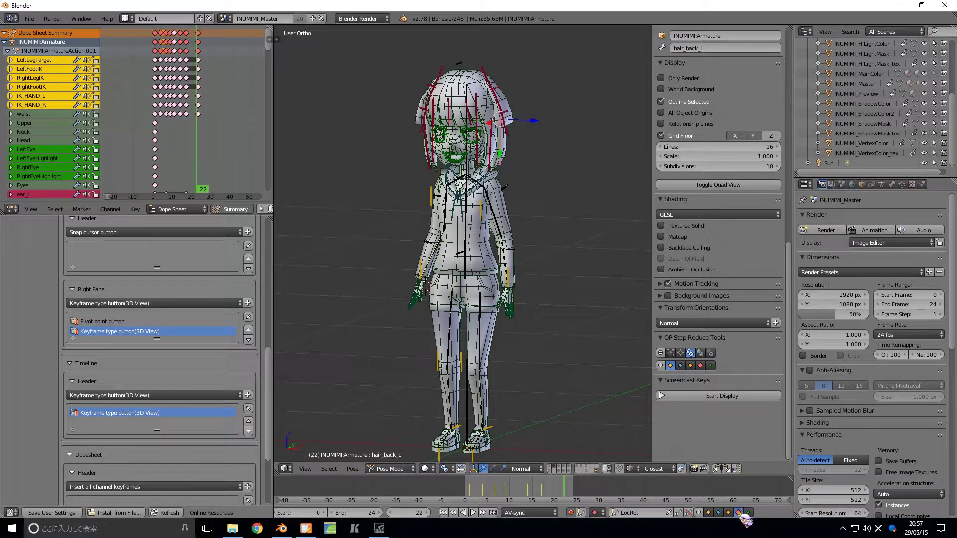
{"action": "left_click", "coordinate": [710, 365]}
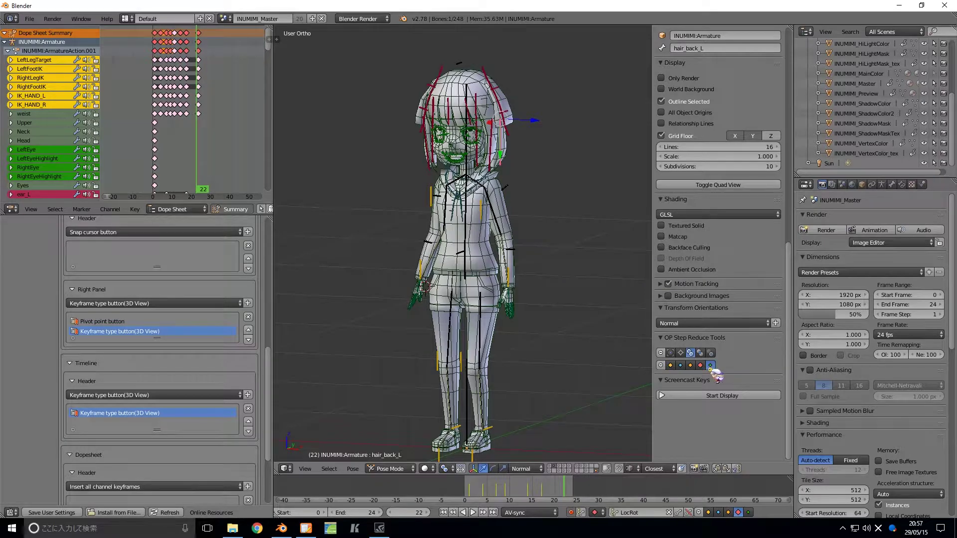
{"action": "left_click", "coordinate": [701, 365]}
{"action": "left_click", "coordinate": [691, 366]}
{"action": "left_click", "coordinate": [680, 366]}
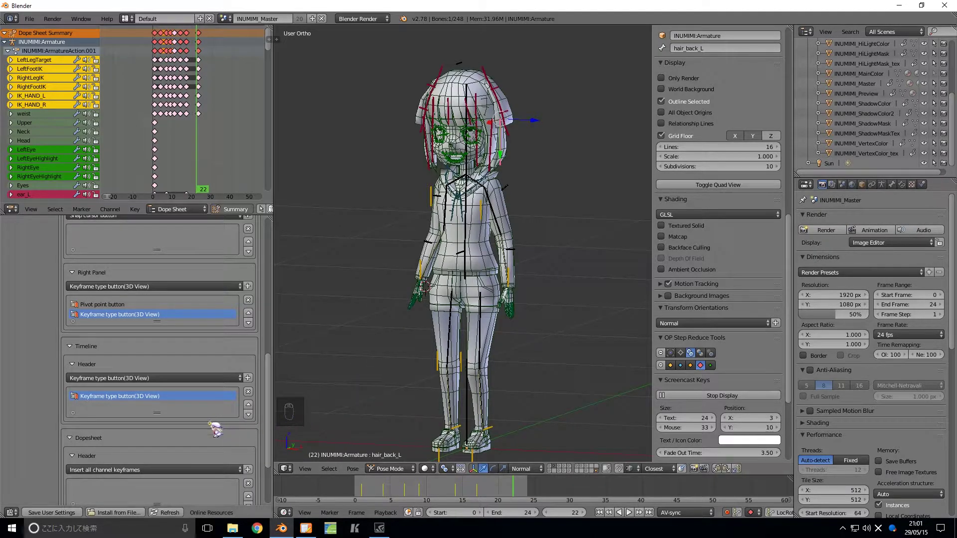
Step: In the add-on preferences, add Transform orientation button to the 3D View's Right Panel list
{"action": "left_click", "coordinate": [149, 287]}
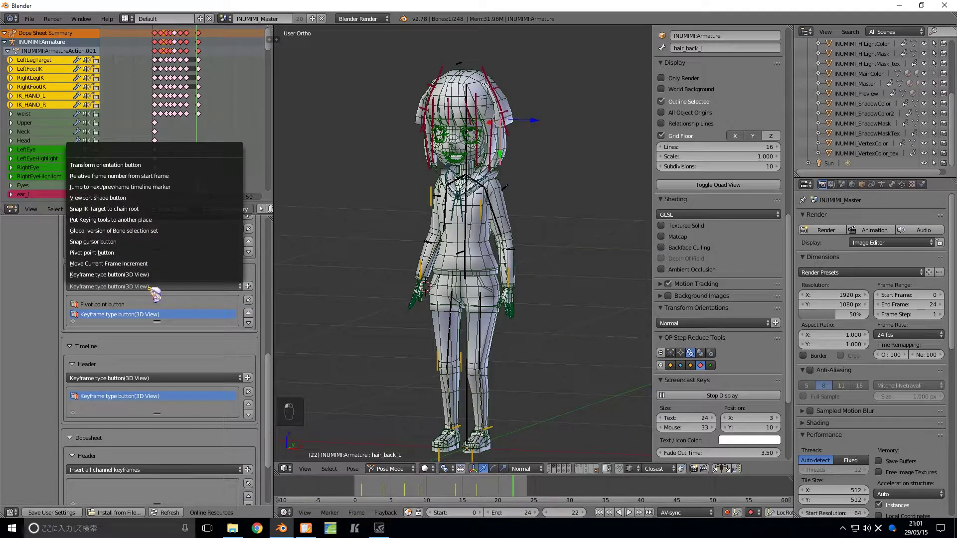
{"action": "left_click", "coordinate": [122, 166]}
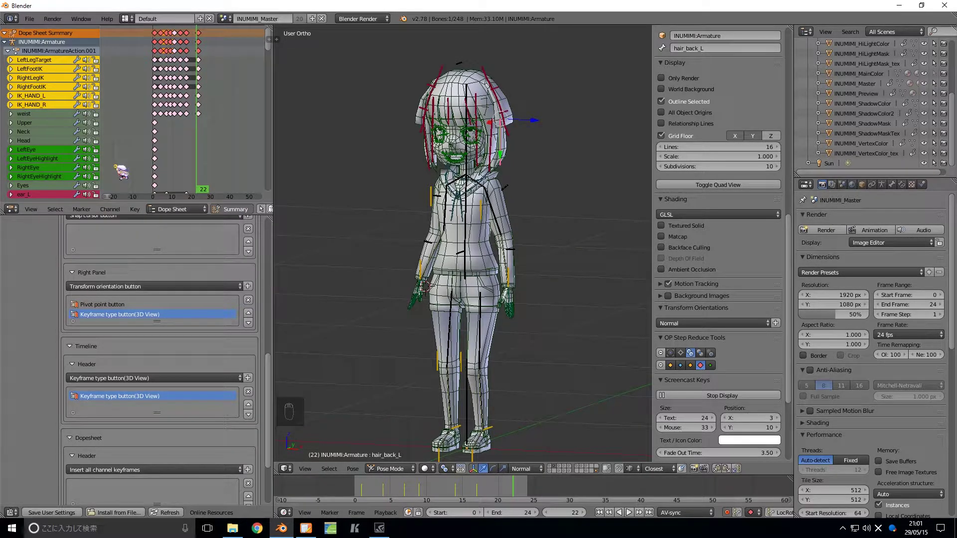
{"action": "left_click", "coordinate": [248, 287]}
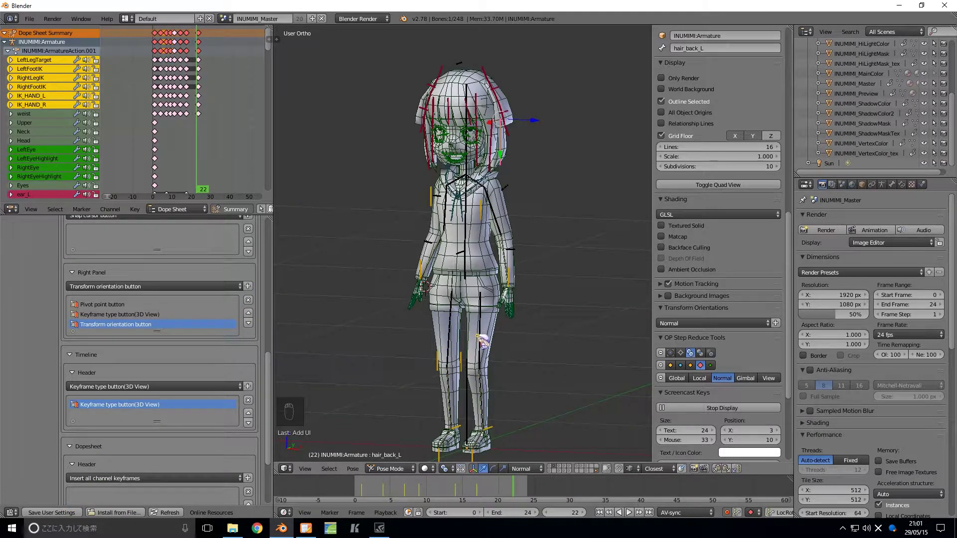
Step: Switch the transform orientation through Global, Local, Normal, Gimbal and View with the new OP Step Reduce Tools buttons, ending on Global
{"action": "left_click", "coordinate": [678, 378]}
{"action": "left_click", "coordinate": [699, 379]}
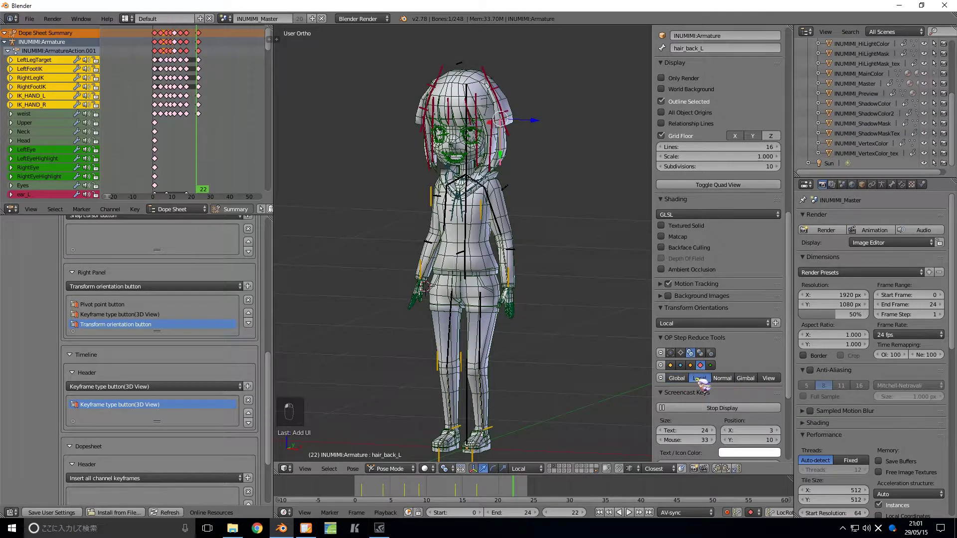
{"action": "left_click", "coordinate": [722, 379]}
{"action": "left_click", "coordinate": [746, 378]}
{"action": "left_click", "coordinate": [768, 379]}
{"action": "left_click", "coordinate": [678, 379]}
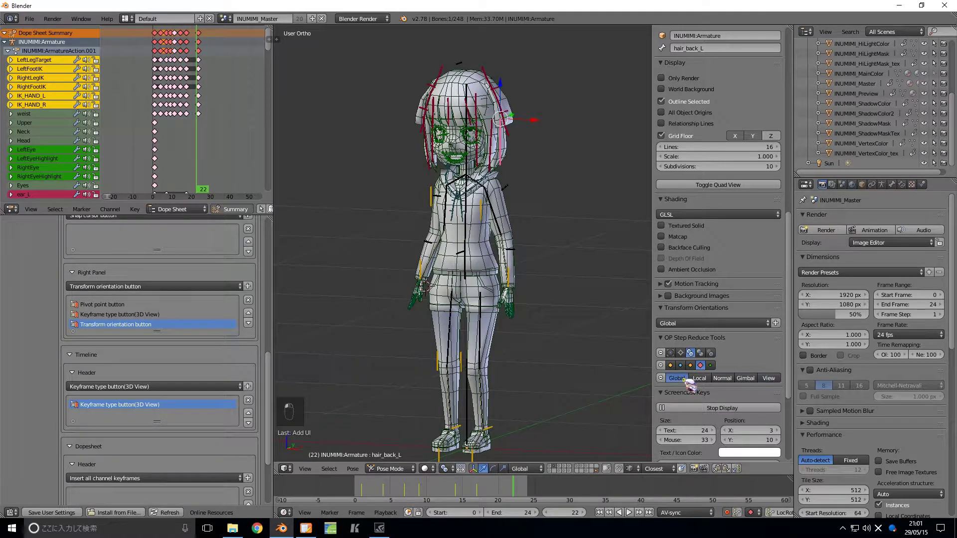
Step: Create a custom transform orientation named Hoge from the selected bone, and switch the orientation through View and Gimbal to Local
{"action": "left_click", "coordinate": [776, 323]}
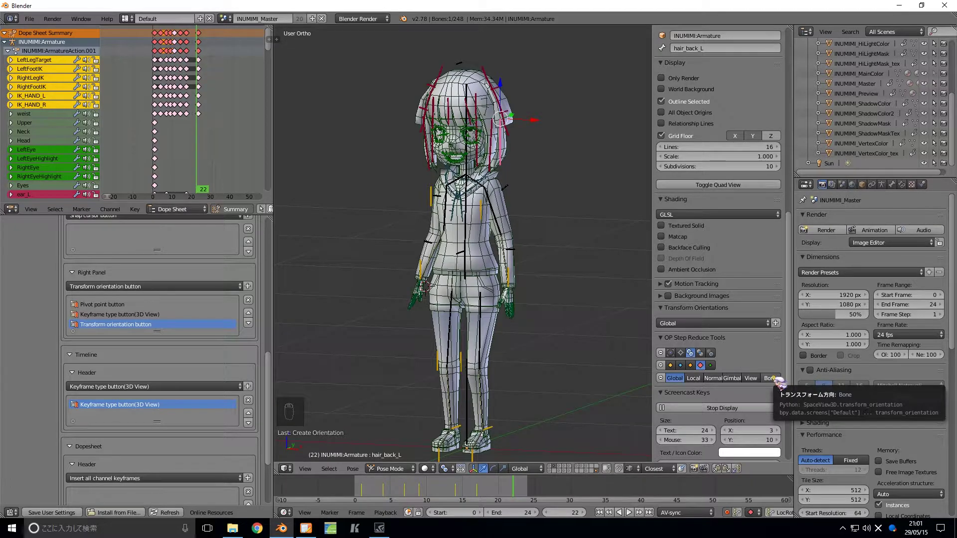
{"action": "key", "text": "t"}
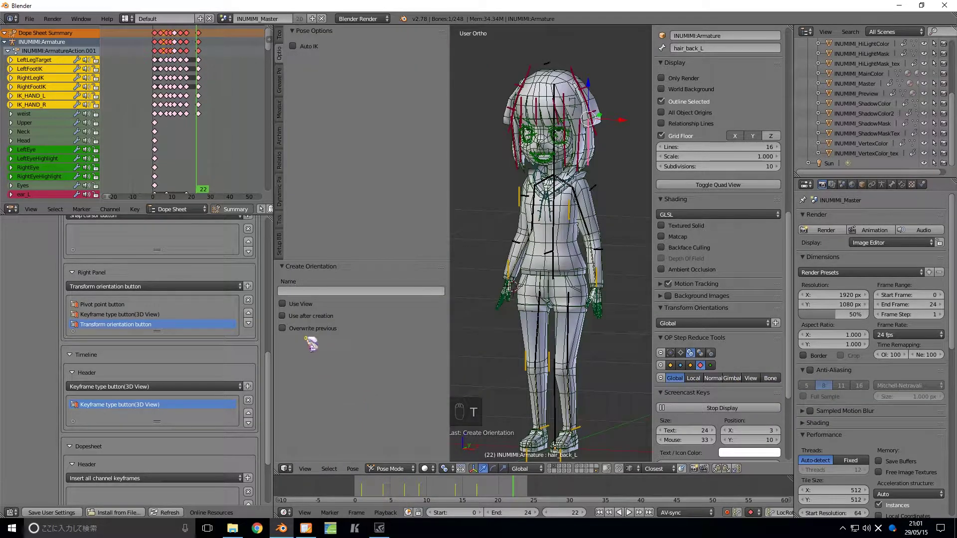
{"action": "left_click", "coordinate": [312, 292]}
{"action": "key", "text": "Return"}
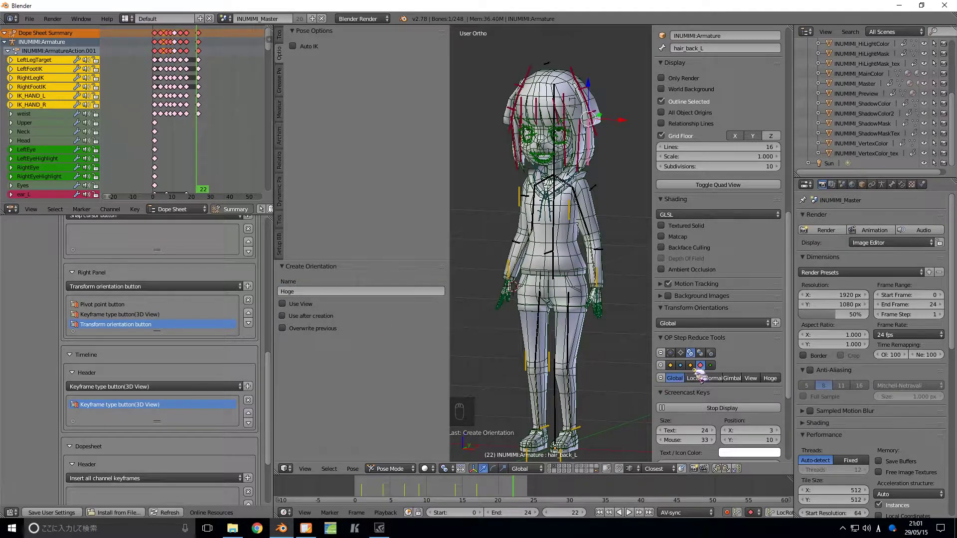
{"action": "left_click", "coordinate": [750, 379]}
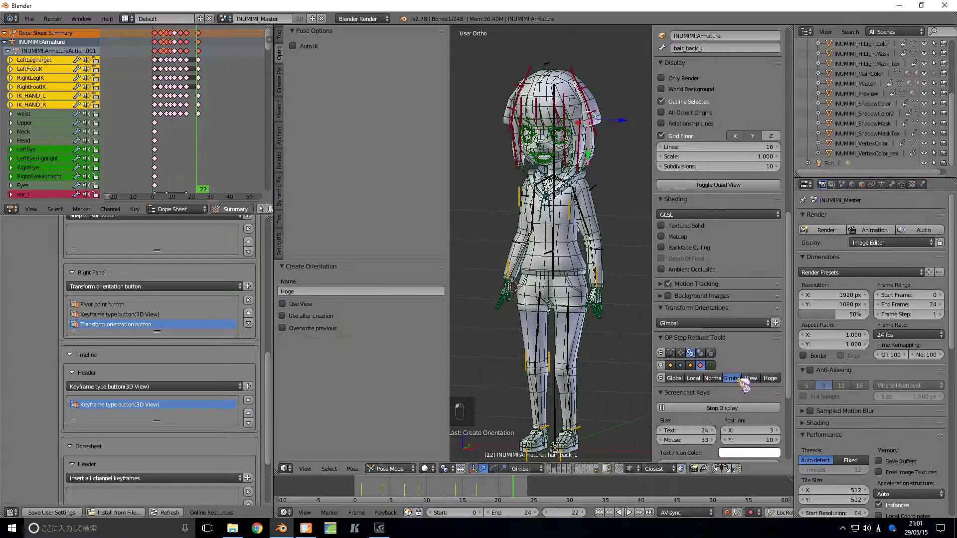
{"action": "left_click", "coordinate": [693, 378]}
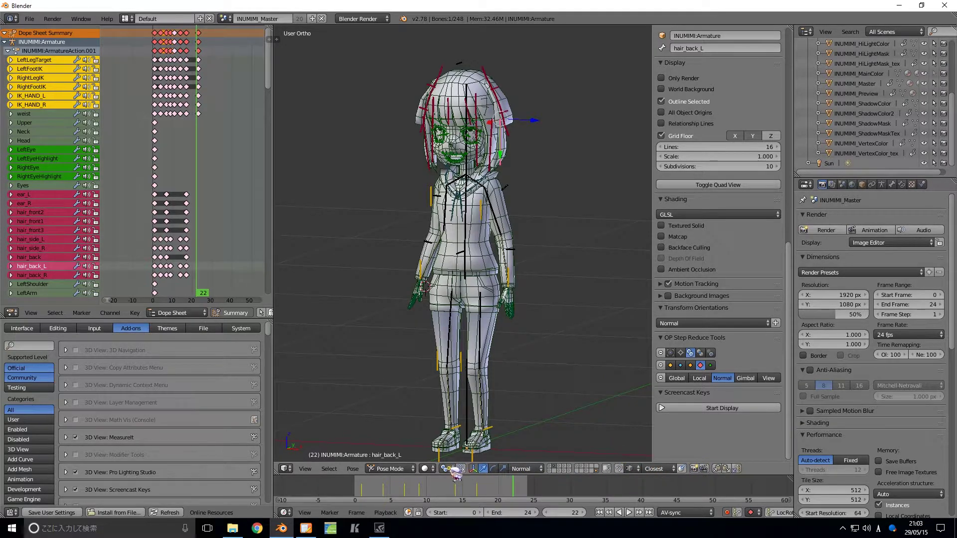
Step: In the Operation step reduce tools preferences, add Viewport shade button to the 3D View's Right Panel list
{"action": "left_click", "coordinate": [427, 469]}
{"action": "left_click", "coordinate": [35, 421]}
{"action": "scroll", "coordinate": [89, 433], "scroll_direction": "down", "scroll_amount": 16}
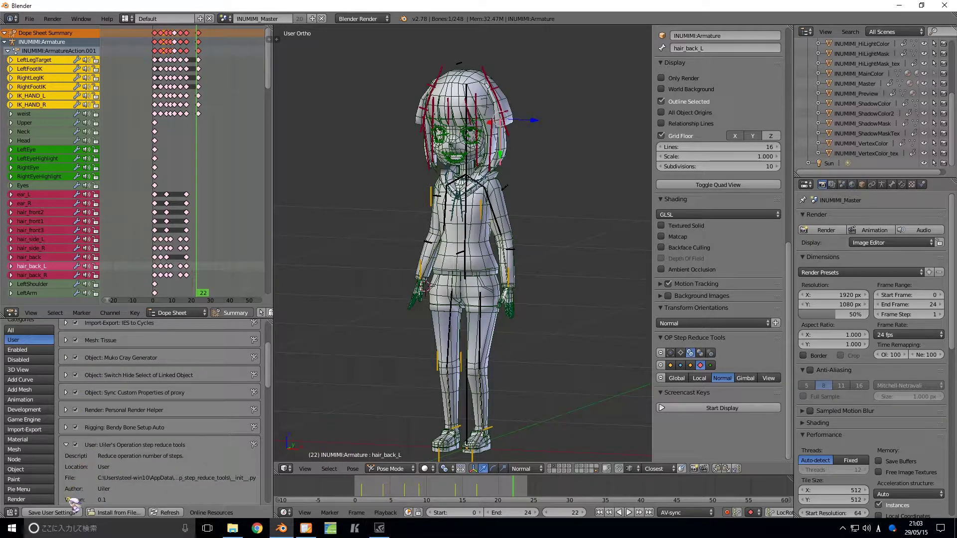
{"action": "scroll", "coordinate": [141, 463], "scroll_direction": "down", "scroll_amount": 3}
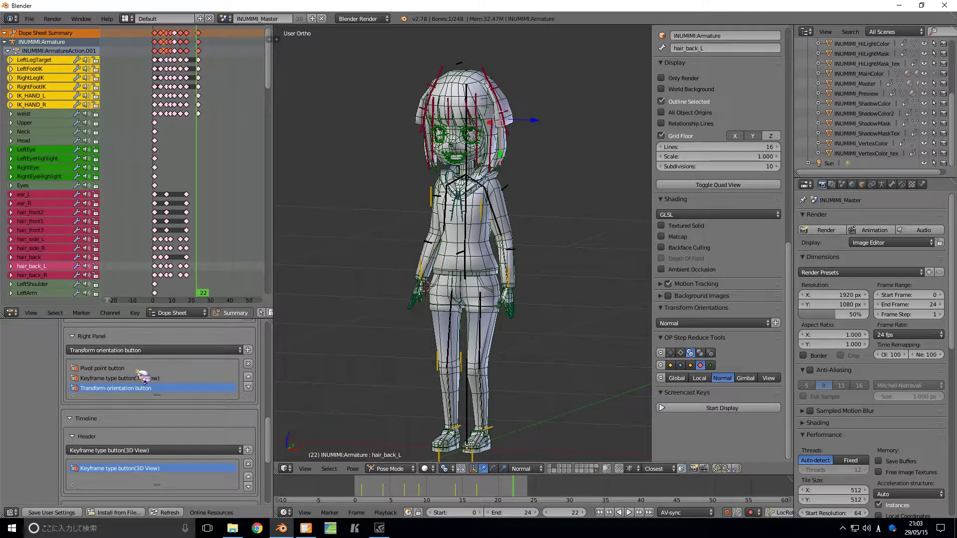
{"action": "left_click", "coordinate": [141, 350]}
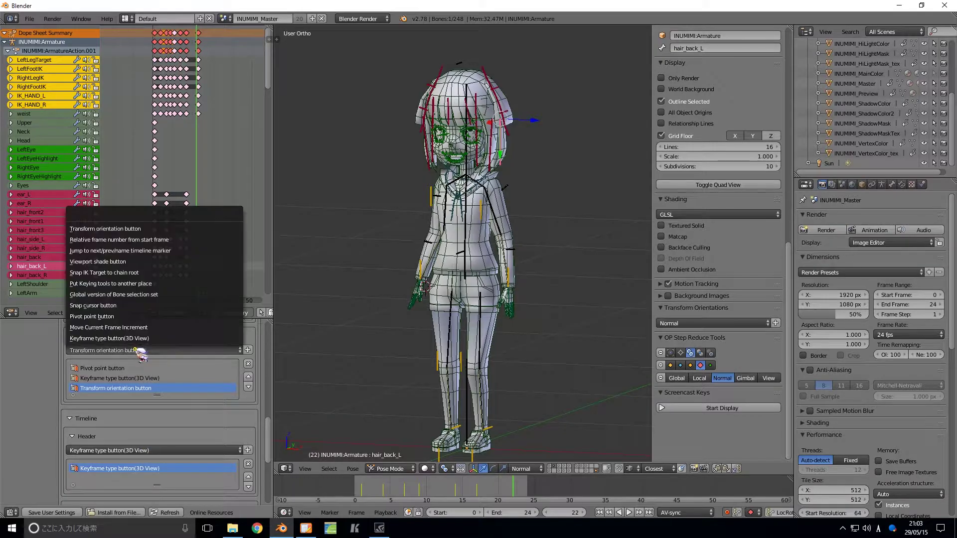
{"action": "left_click", "coordinate": [125, 262]}
{"action": "left_click", "coordinate": [247, 350]}
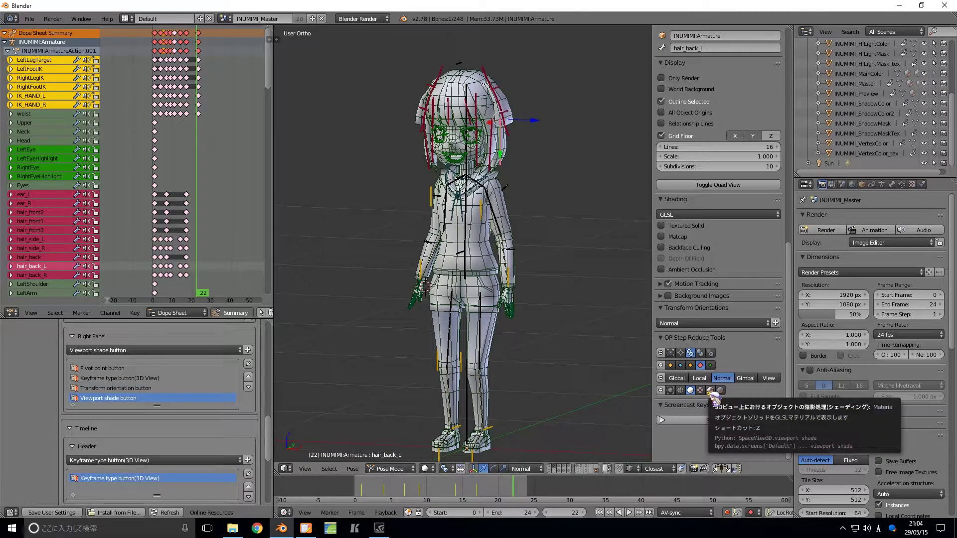
Step: Switch the viewport shading through Wireframe, Solid, Texture, Material and Rendered with the new buttons, ending on Solid
{"action": "left_click", "coordinate": [680, 391]}
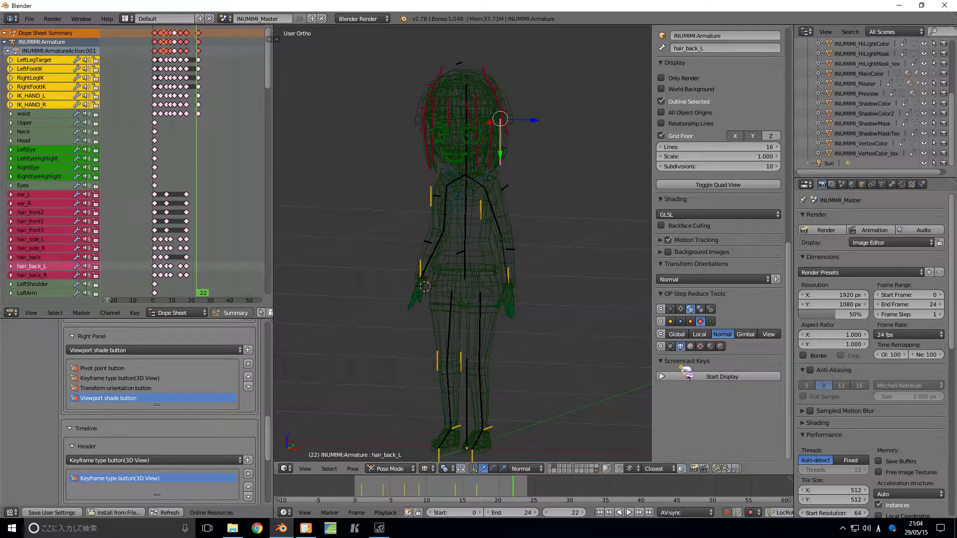
{"action": "left_click", "coordinate": [691, 347]}
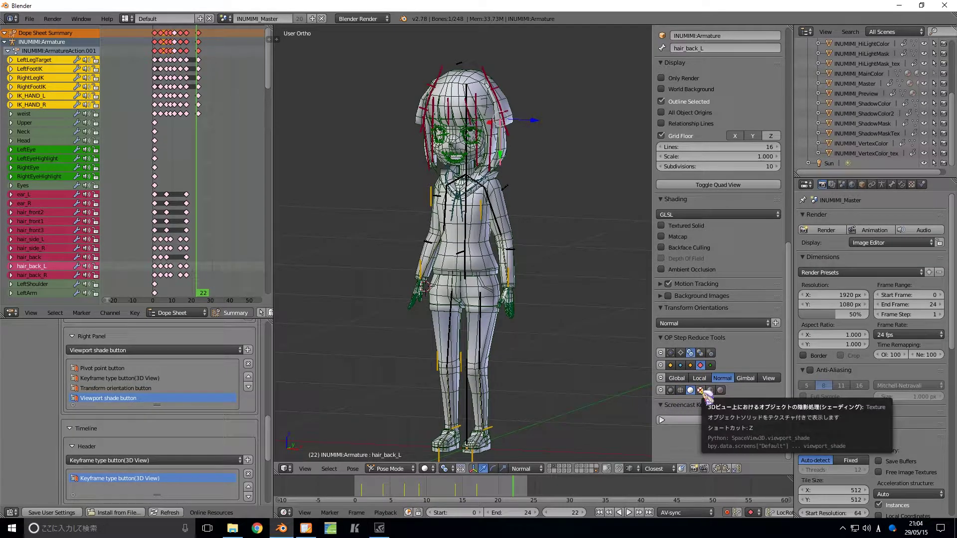
{"action": "left_click", "coordinate": [701, 391]}
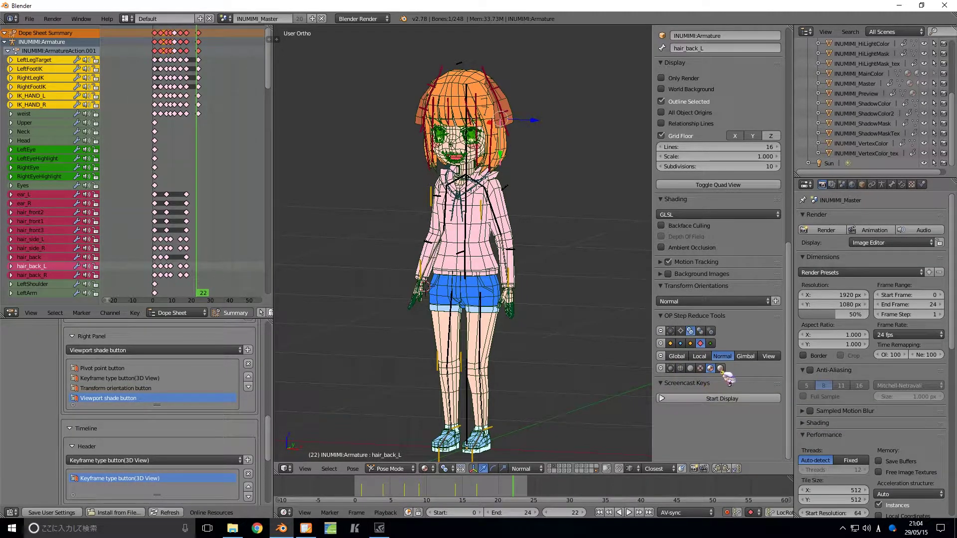
{"action": "left_click", "coordinate": [720, 369]}
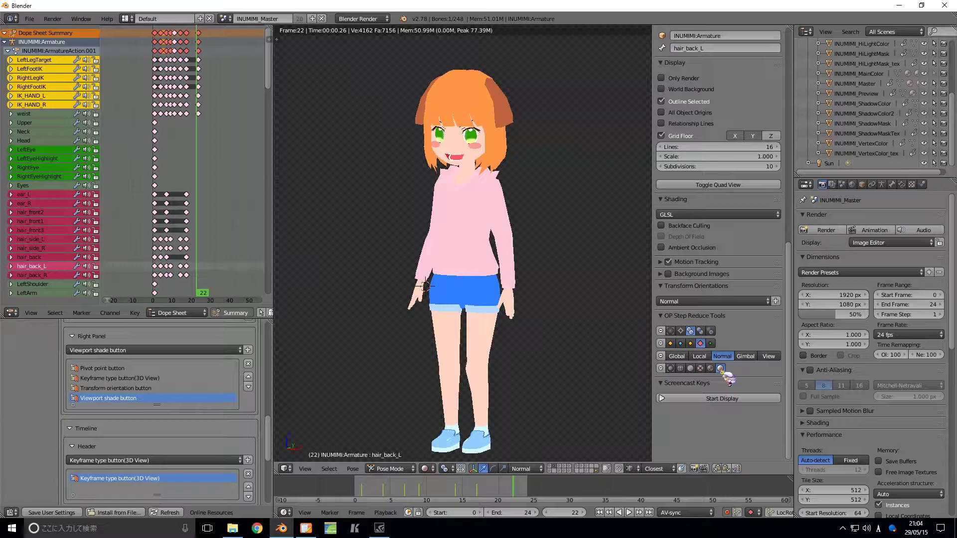
{"action": "left_click", "coordinate": [681, 368]}
{"action": "left_click", "coordinate": [691, 345]}
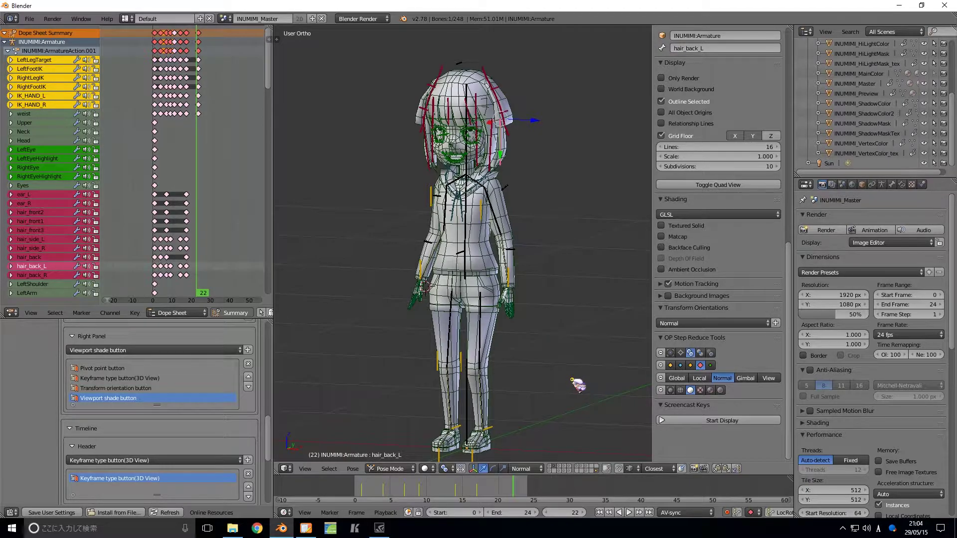
Step: Reorder the Right Panel list, putting Viewport shade button first and Pivot point button below Keyframe type button(3D View)
{"action": "left_click", "coordinate": [248, 377]}
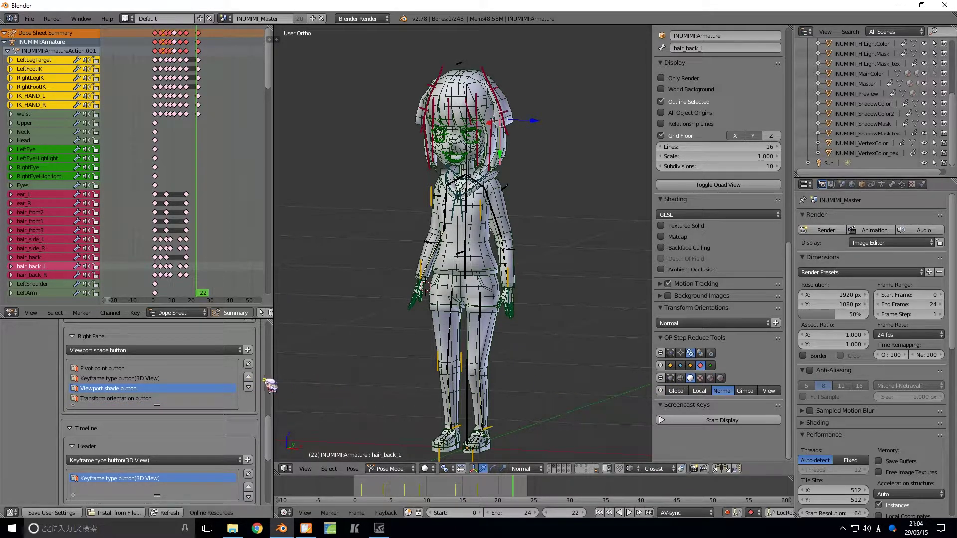
{"action": "left_click", "coordinate": [248, 377]}
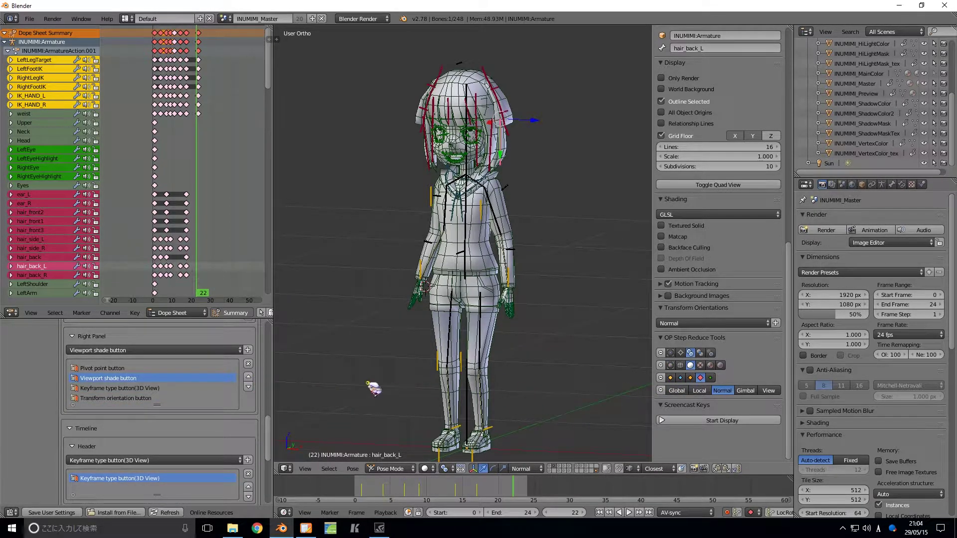
{"action": "left_click", "coordinate": [139, 368]}
{"action": "left_click", "coordinate": [248, 387]}
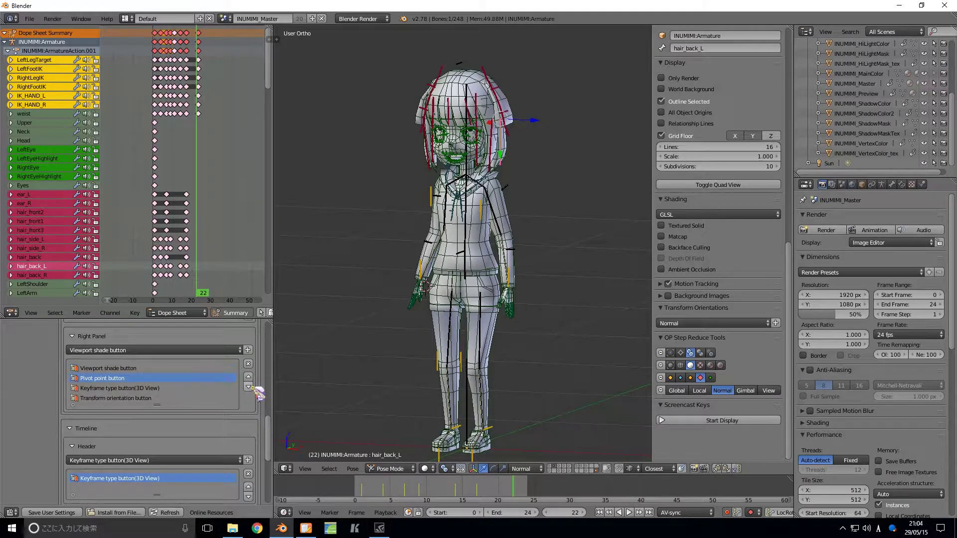
{"action": "left_click", "coordinate": [248, 387]}
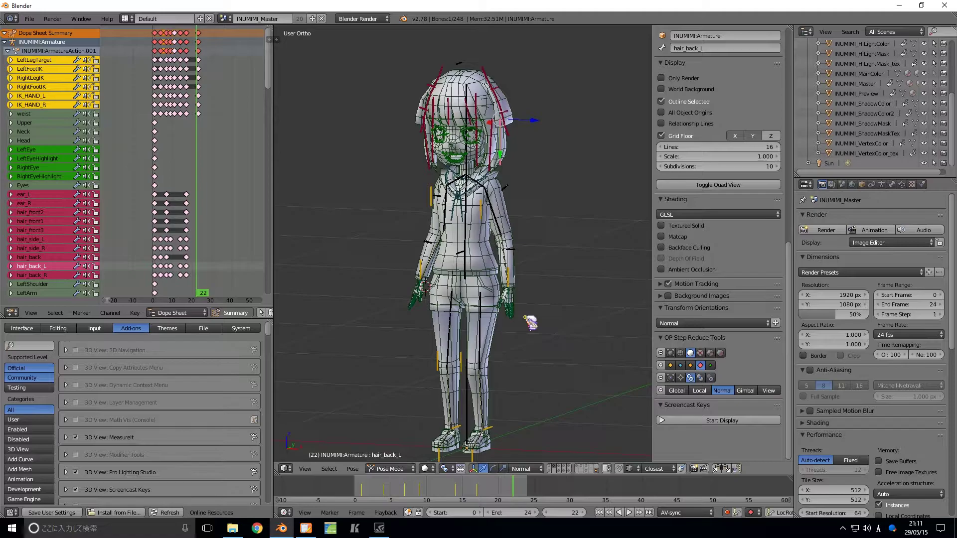
Step: Show the Snap menu in the 3D View, and start the Screencast Keys display
{"action": "key", "text": "shift+s"}
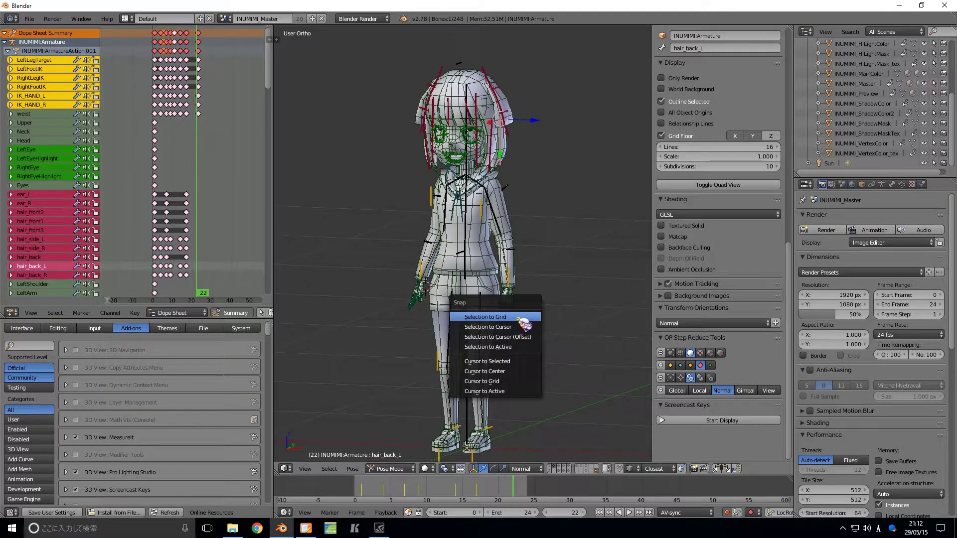
{"action": "left_click", "coordinate": [698, 421]}
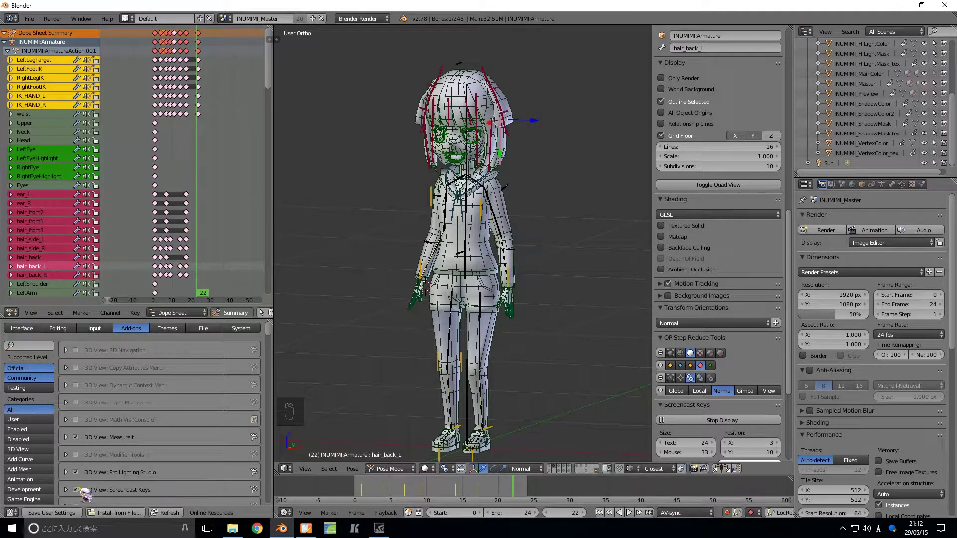
Step: In the Operation step reduce tools preferences, add Snap cursor button to the 3D View's Right Panel list
{"action": "left_click", "coordinate": [38, 422]}
{"action": "left_click", "coordinate": [68, 490]}
{"action": "scroll", "coordinate": [68, 490], "scroll_direction": "down", "scroll_amount": 10}
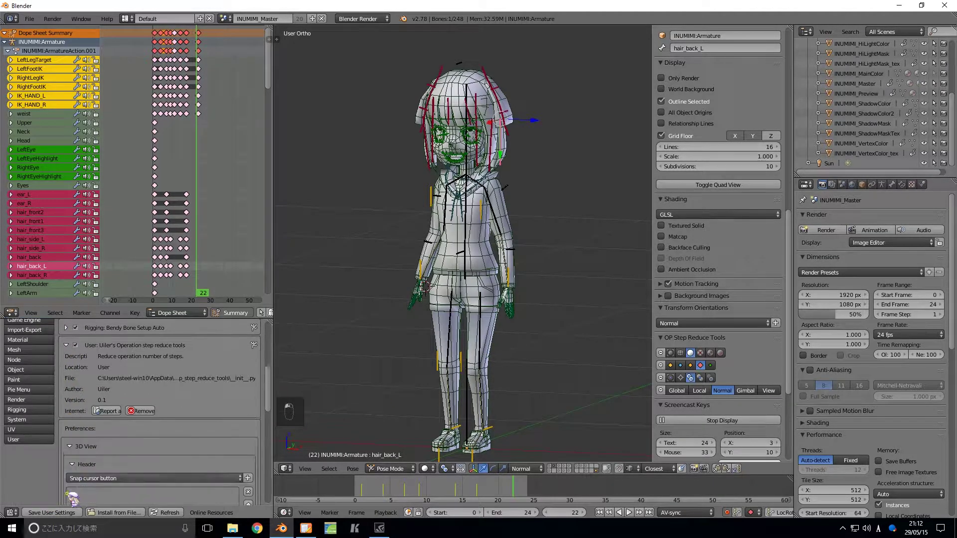
{"action": "scroll", "coordinate": [95, 466], "scroll_direction": "down", "scroll_amount": 2}
{"action": "left_click", "coordinate": [152, 391]}
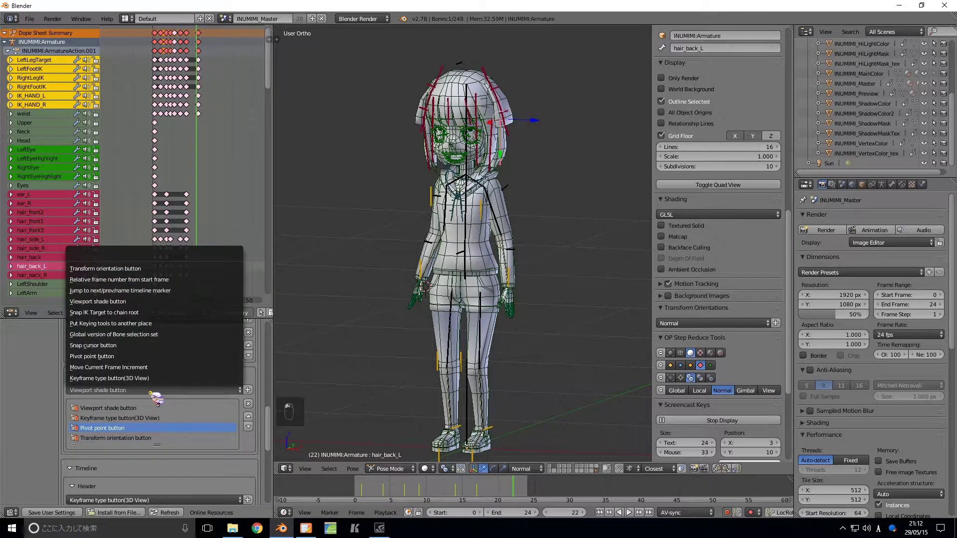
{"action": "left_click", "coordinate": [140, 345]}
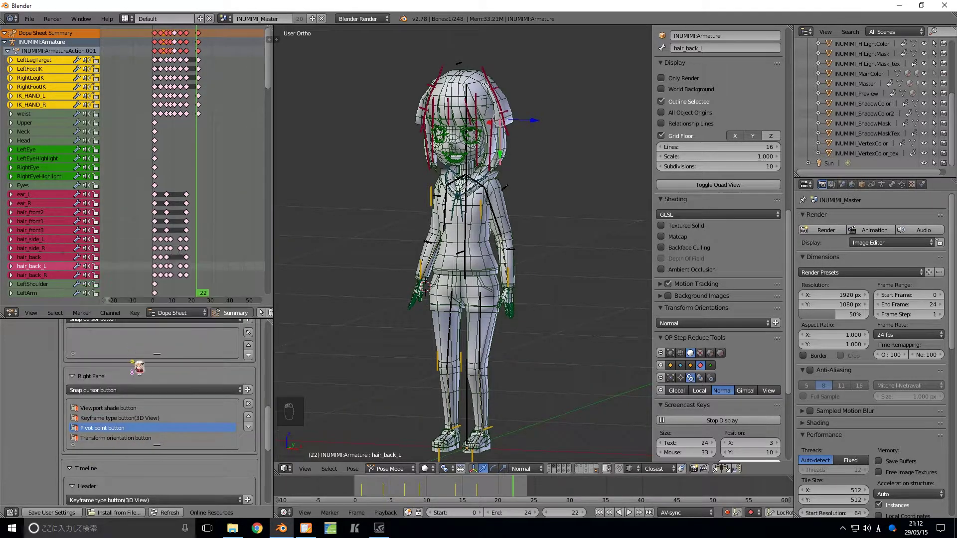
{"action": "left_click", "coordinate": [248, 391]}
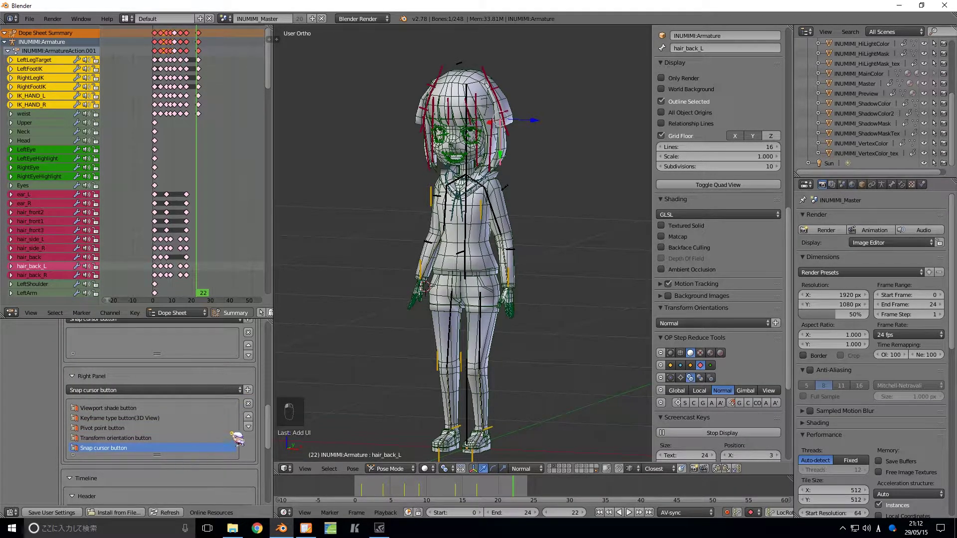
Step: Move Snap cursor button to the top of the Right Panel list, and call up the Snap menu in the 3D View for comparison
{"action": "left_click", "coordinate": [248, 417]}
{"action": "left_click", "coordinate": [248, 416]}
{"action": "left_click", "coordinate": [247, 416]}
{"action": "left_click", "coordinate": [248, 416]}
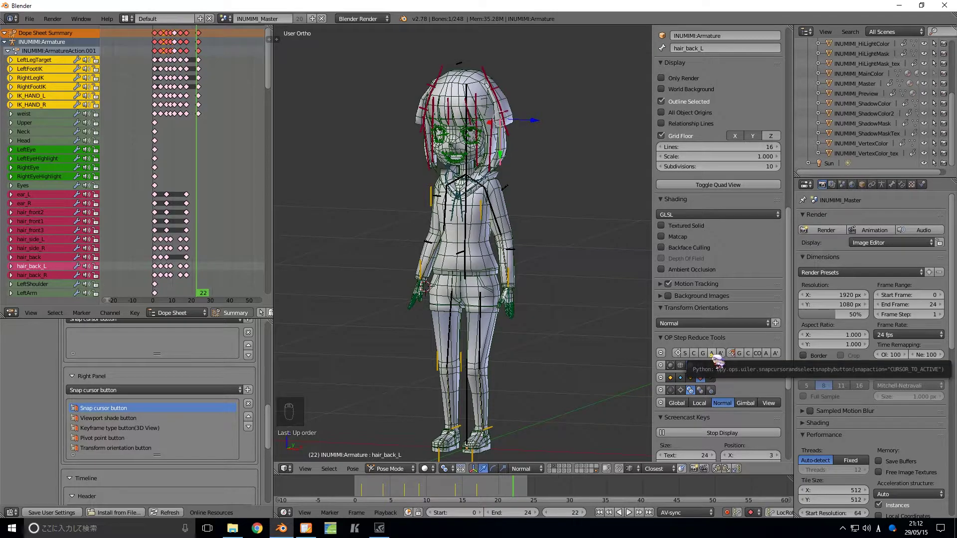
{"action": "key", "text": "shift+s"}
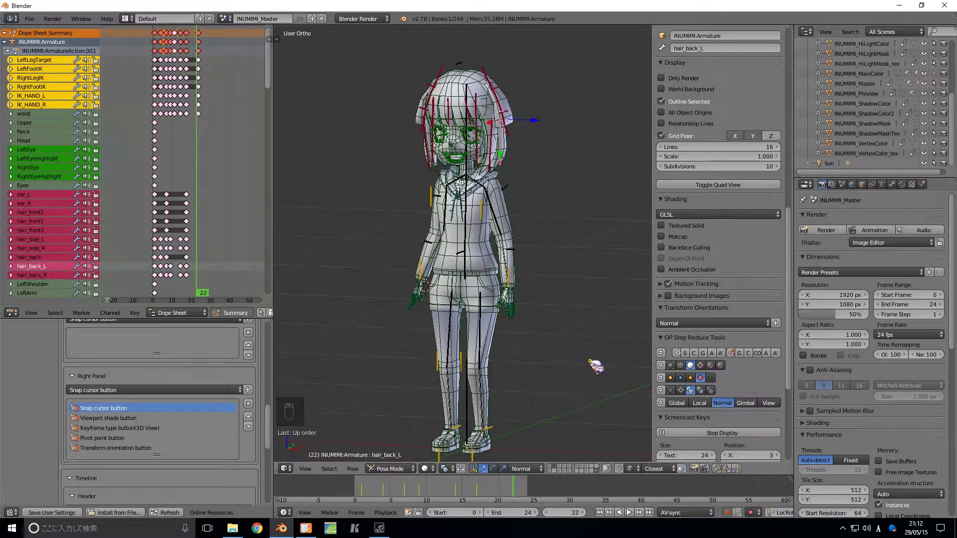
Step: Select the LeftHandTorsion bone in the left forearm and show the armature's data properties
{"action": "scroll", "coordinate": [516, 302], "scroll_direction": "up", "scroll_amount": 5}
{"action": "right_click", "coordinate": [517, 224]}
{"action": "left_click", "coordinate": [882, 185]}
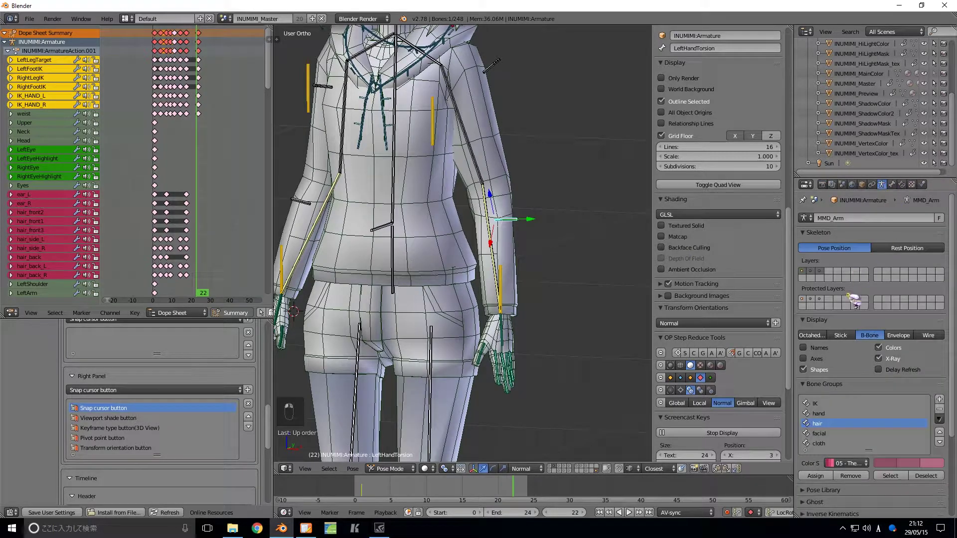
Step: Display the armature's bones as Octahedral, and snap the 3D cursor to the tail of the LeftHandTorsion bone
{"action": "left_click", "coordinate": [812, 335]}
{"action": "scroll", "coordinate": [552, 315], "scroll_direction": "down", "scroll_amount": 2}
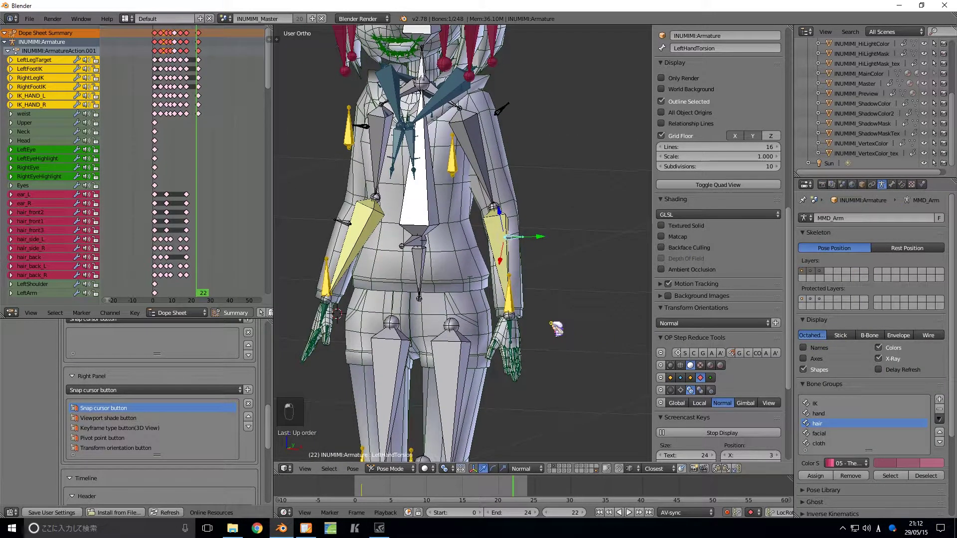
{"action": "left_click", "coordinate": [729, 354]}
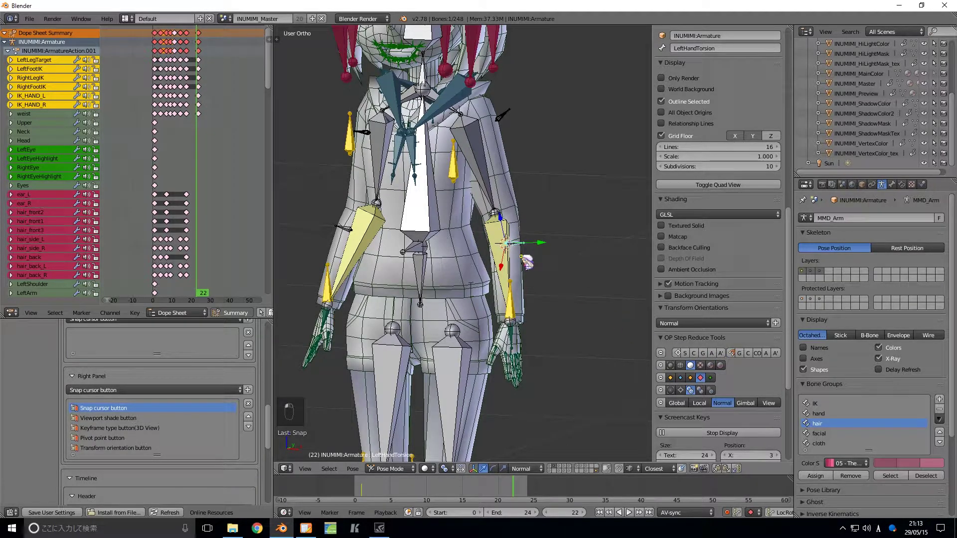
{"action": "scroll", "coordinate": [507, 263], "scroll_direction": "up", "scroll_amount": 1}
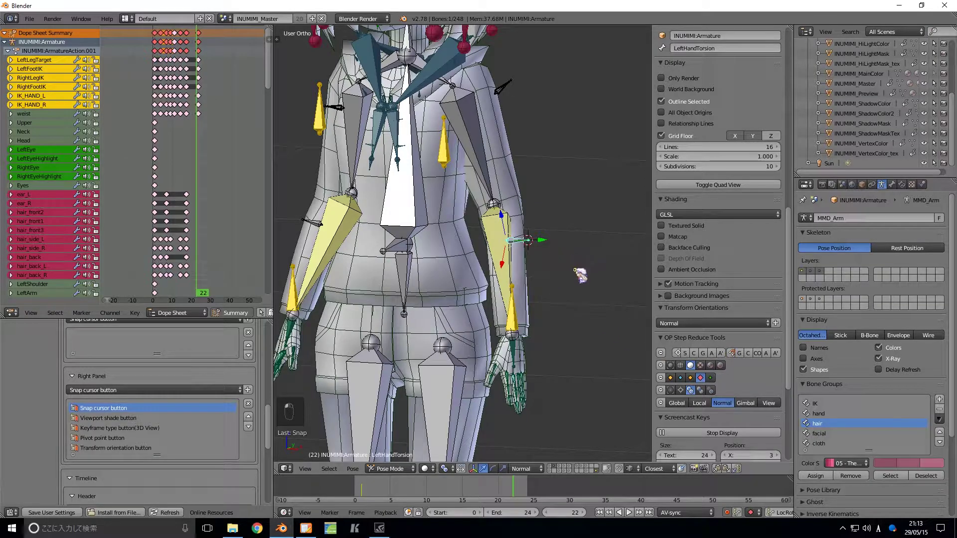
Step: Snap the 3D cursor to the tail of the IK_HAND_L bone, and call up the Snap menu for comparison
{"action": "right_click", "coordinate": [515, 311]}
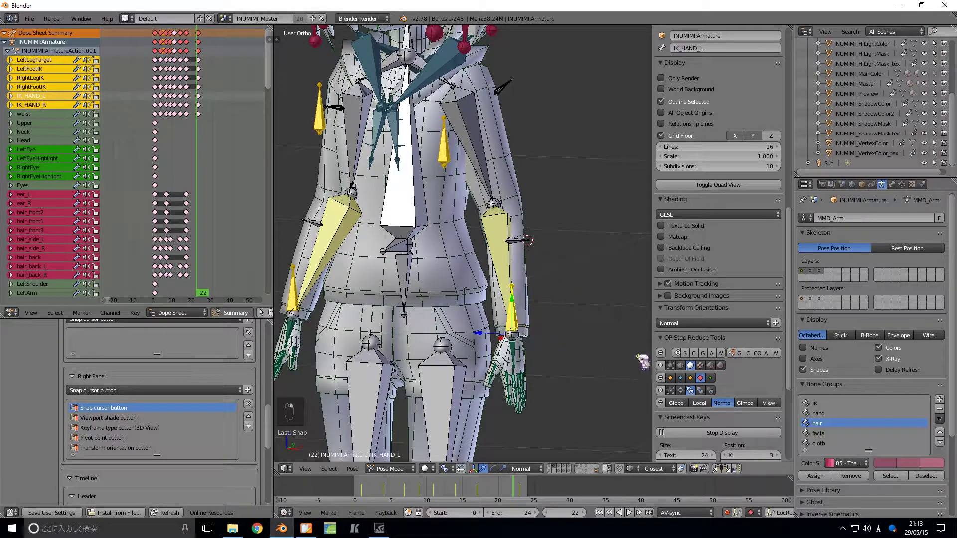
{"action": "left_click", "coordinate": [721, 355]}
{"action": "middle_click_drag", "start_coordinate": [545, 328], "coordinate": [579, 325], "text": "shift"}
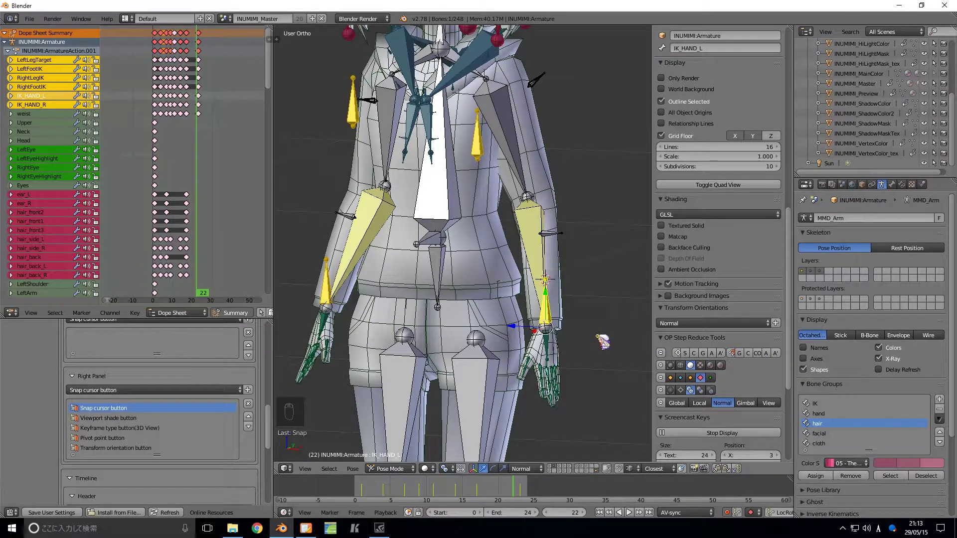
{"action": "key", "text": "shift+s"}
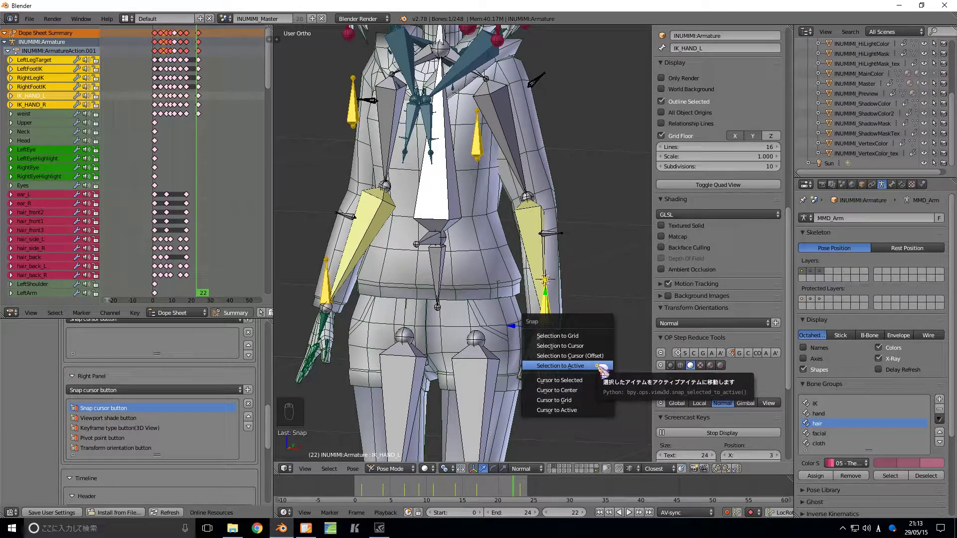
{"action": "left_click", "coordinate": [526, 366]}
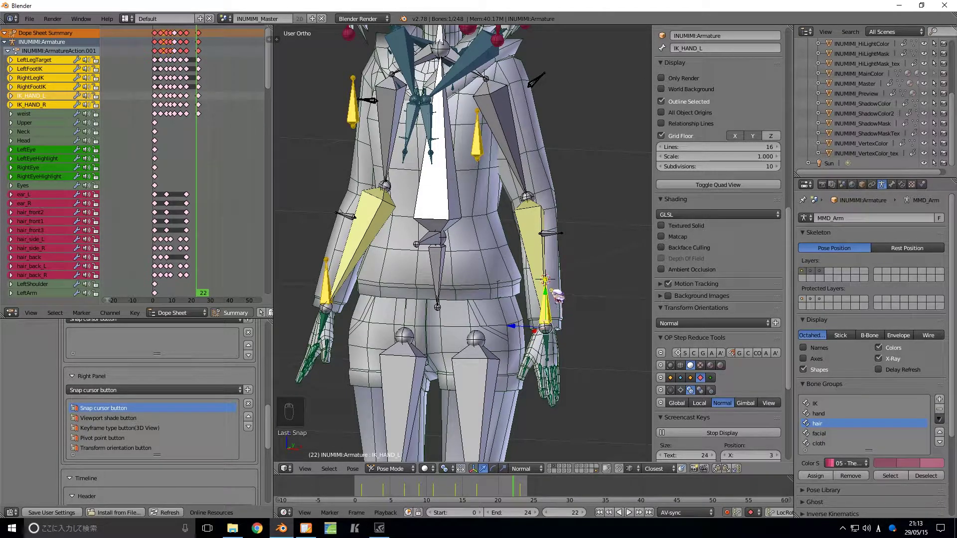
Step: Try snapping the LeftHandTorsion bone to the head and the tail of the active IK_HAND_L bone in turn
{"action": "right_click", "coordinate": [563, 245]}
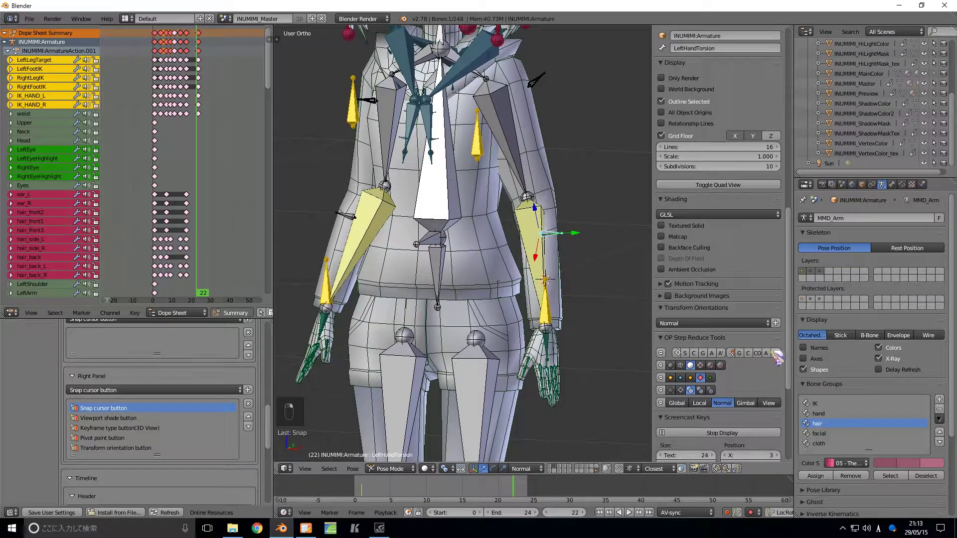
{"action": "right_click", "coordinate": [556, 314], "text": "shift"}
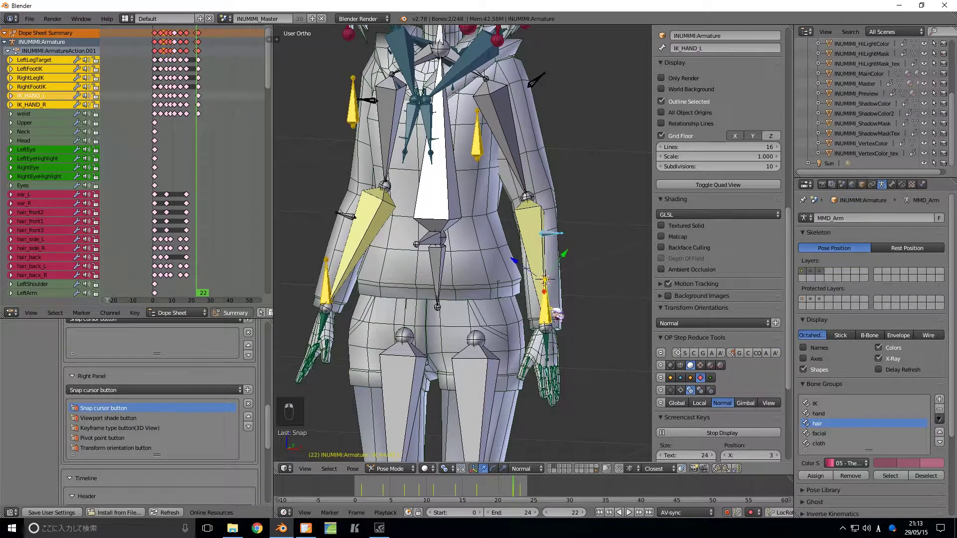
{"action": "left_click", "coordinate": [768, 352]}
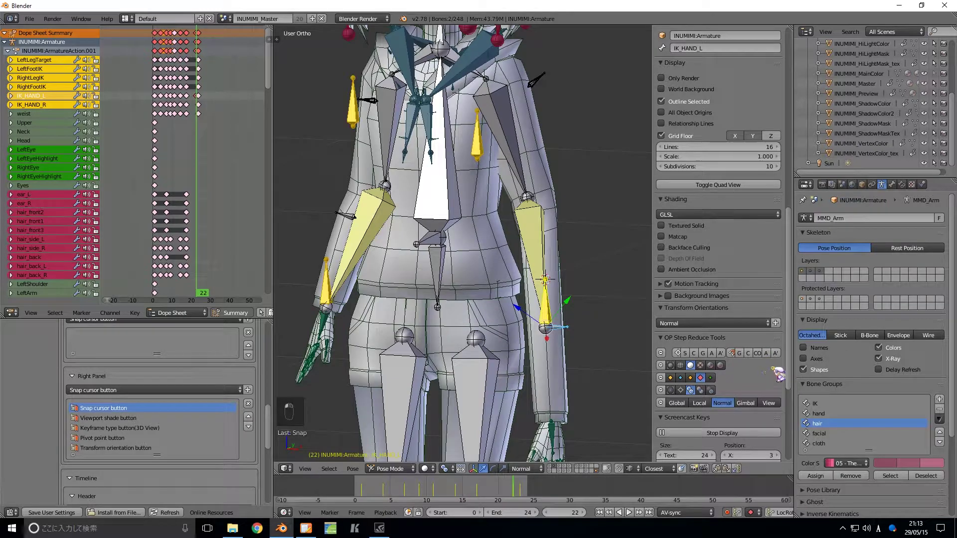
{"action": "left_click", "coordinate": [779, 354]}
{"action": "left_click", "coordinate": [766, 353]}
{"action": "left_click", "coordinate": [776, 354]}
Step: Undo the snaps of the LeftHandTorsion bone to IK_HAND_L
{"action": "key", "text": "ctrl+z"}
{"action": "key", "text": "ctrl+z"}
{"action": "key", "text": "ctrl+z"}
{"action": "key", "text": "ctrl+z"}
{"action": "key", "text": "ctrl+z"}
{"action": "key", "text": "ctrl+z"}
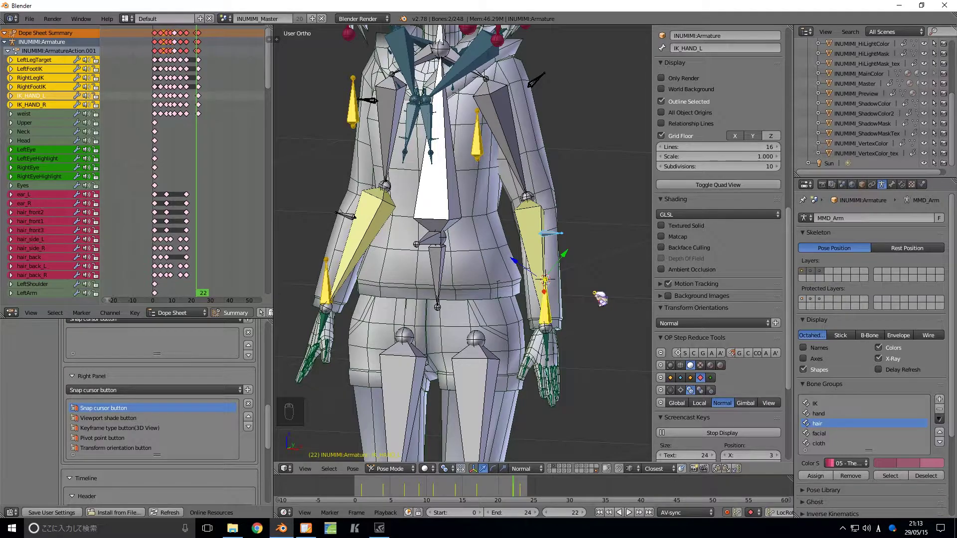
Step: In Edit Mode, snap the torsion bone in the left forearm to the active LeftForeArm bone, alternating between its head and tail
{"action": "key", "text": "Tab"}
{"action": "middle_click_drag", "start_coordinate": [577, 301], "coordinate": [481, 382], "text": "shift"}
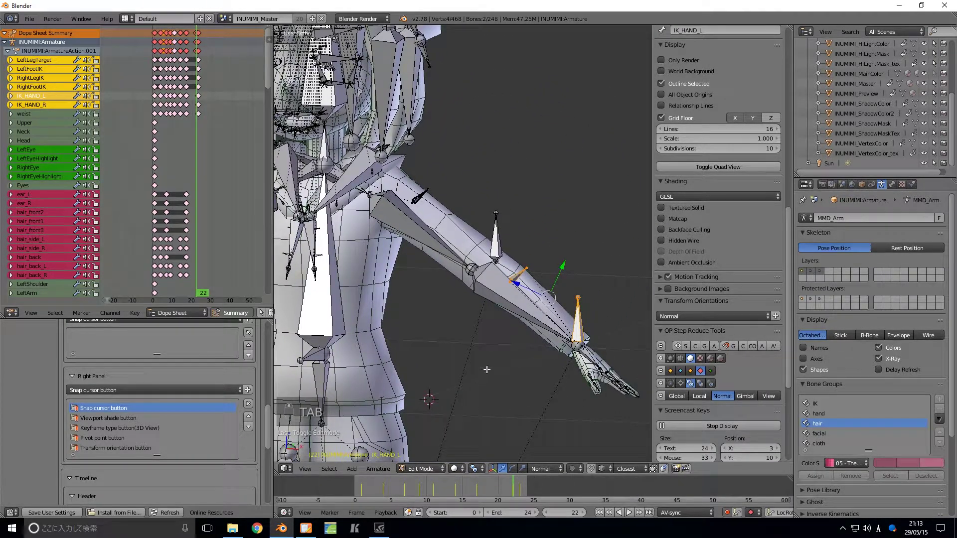
{"action": "right_click", "coordinate": [517, 282]}
{"action": "right_click", "coordinate": [518, 298]}
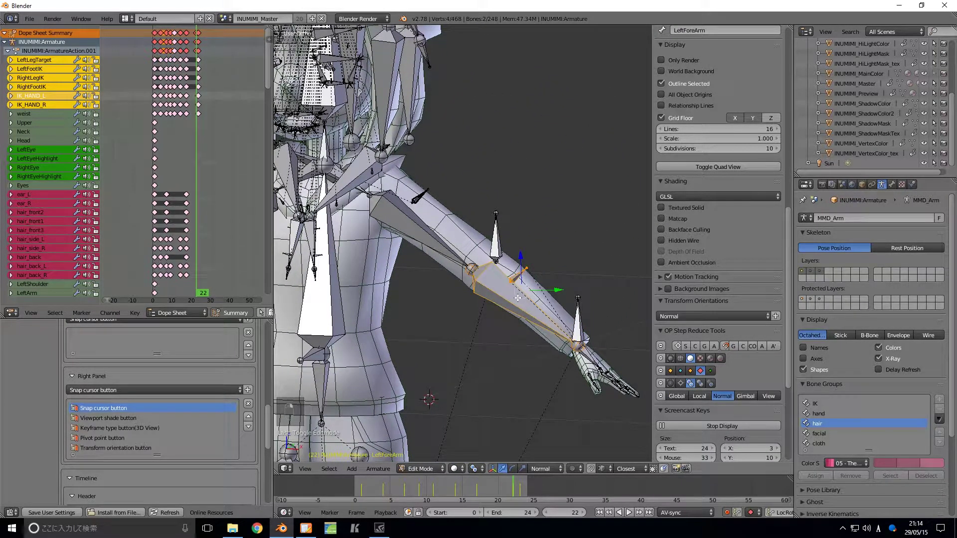
{"action": "left_click", "coordinate": [763, 346]}
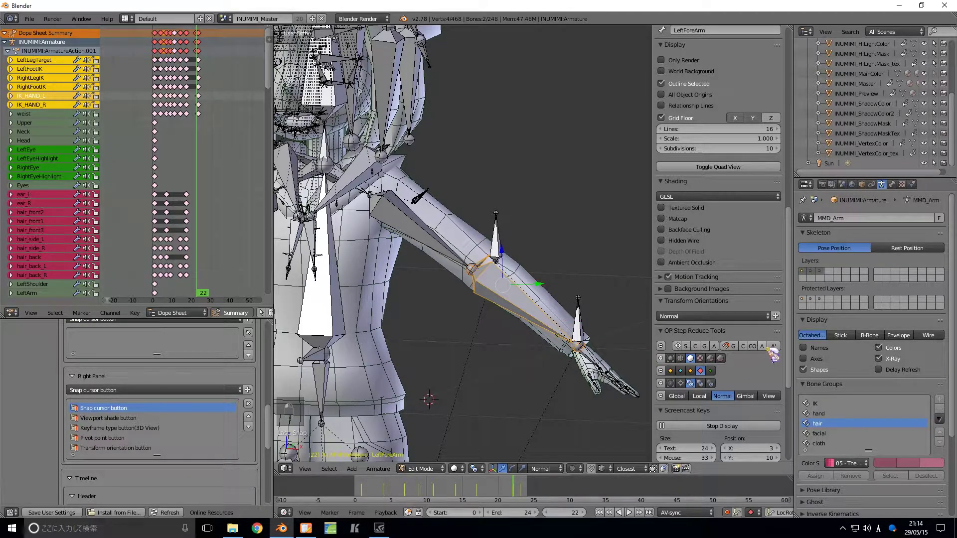
{"action": "left_click", "coordinate": [773, 346]}
{"action": "left_click", "coordinate": [763, 347]}
{"action": "scroll", "coordinate": [593, 354], "scroll_direction": "down", "scroll_amount": 6}
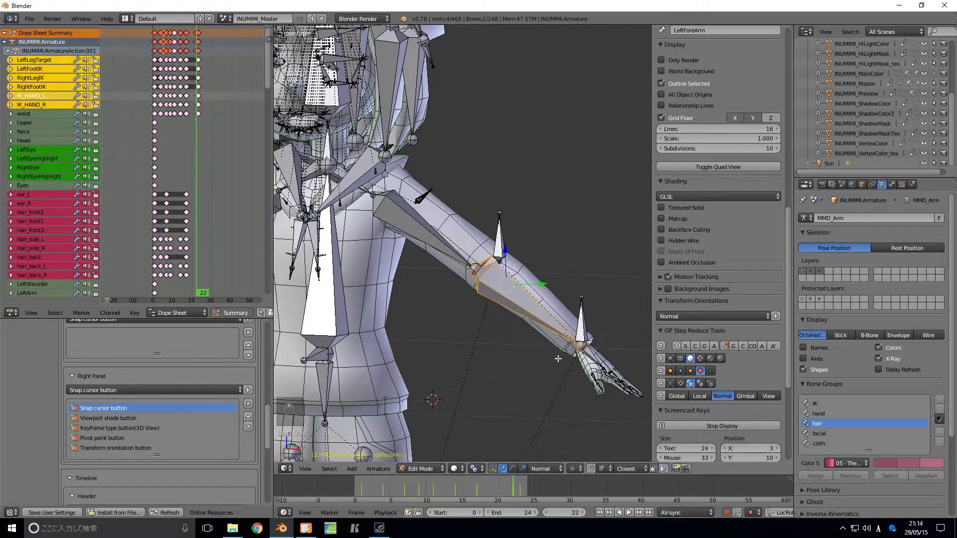
Step: Turn off X-Axis Mirror for the armature, and repeat snapping the torsion bone to LeftForeArm's tail and head, ending at the head
{"action": "key", "text": "t"}
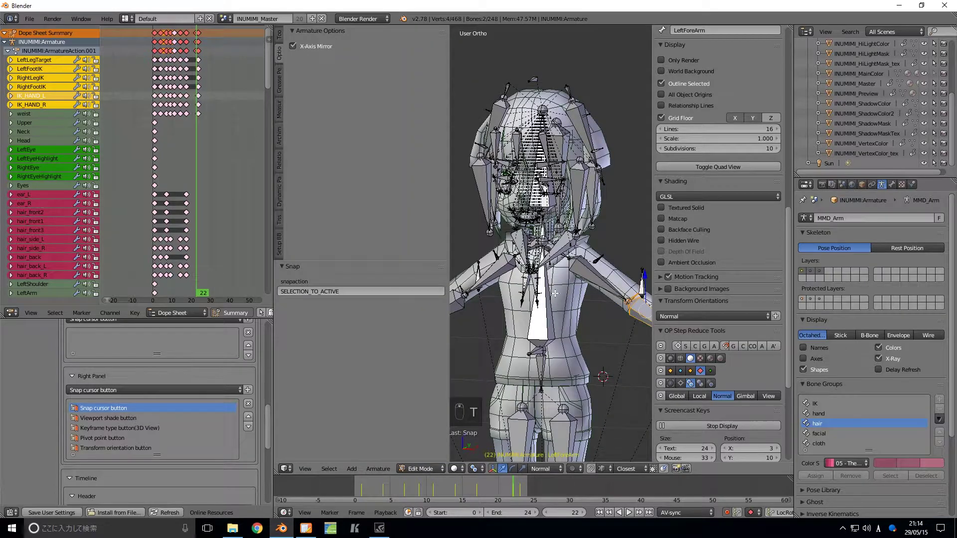
{"action": "key", "text": "t"}
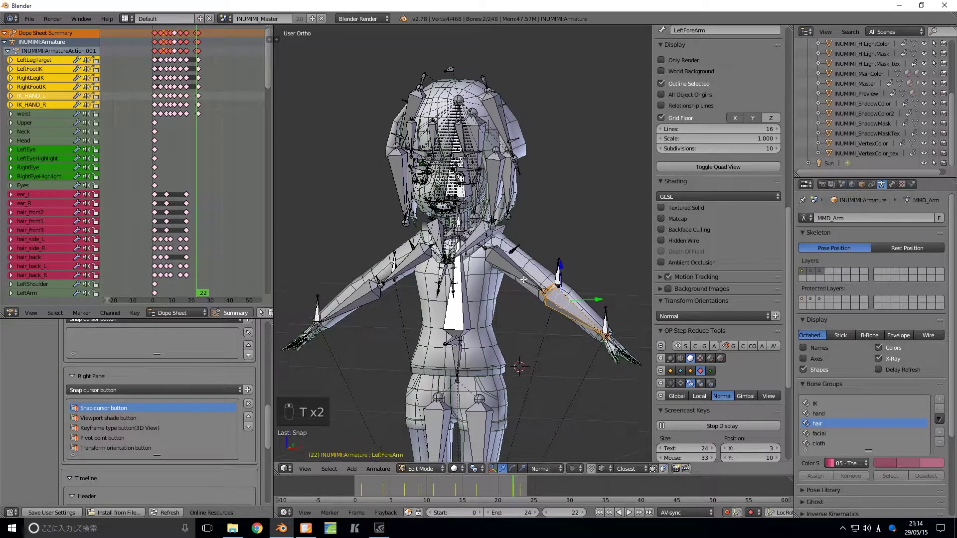
{"action": "middle_click_drag", "start_coordinate": [574, 329], "coordinate": [575, 312]}
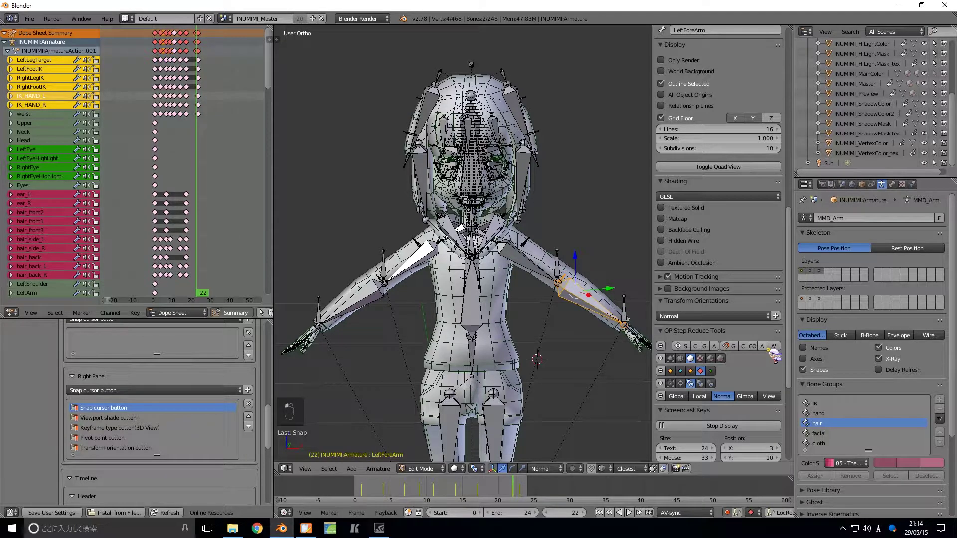
{"action": "key", "text": "t"}
{"action": "key", "text": "t"}
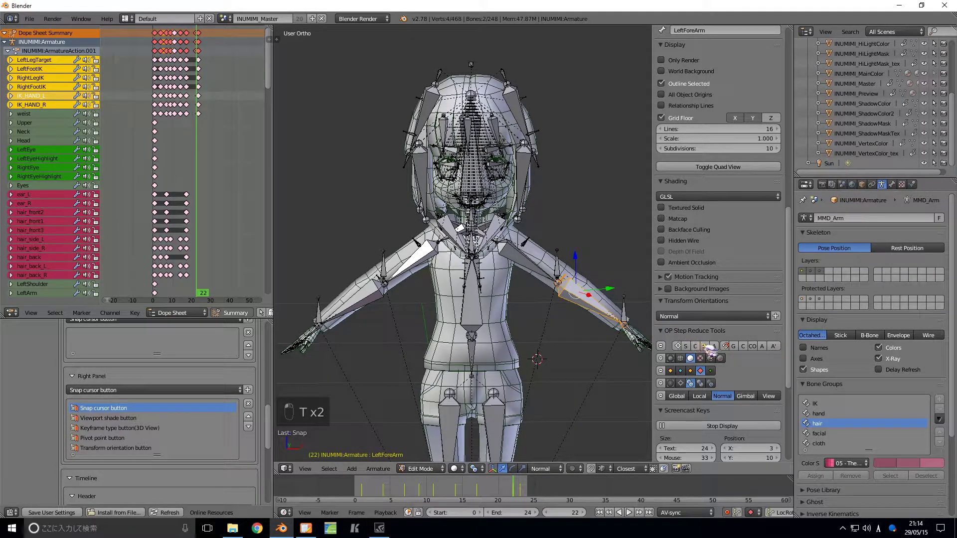
{"action": "left_click", "coordinate": [776, 348]}
{"action": "left_click", "coordinate": [766, 348]}
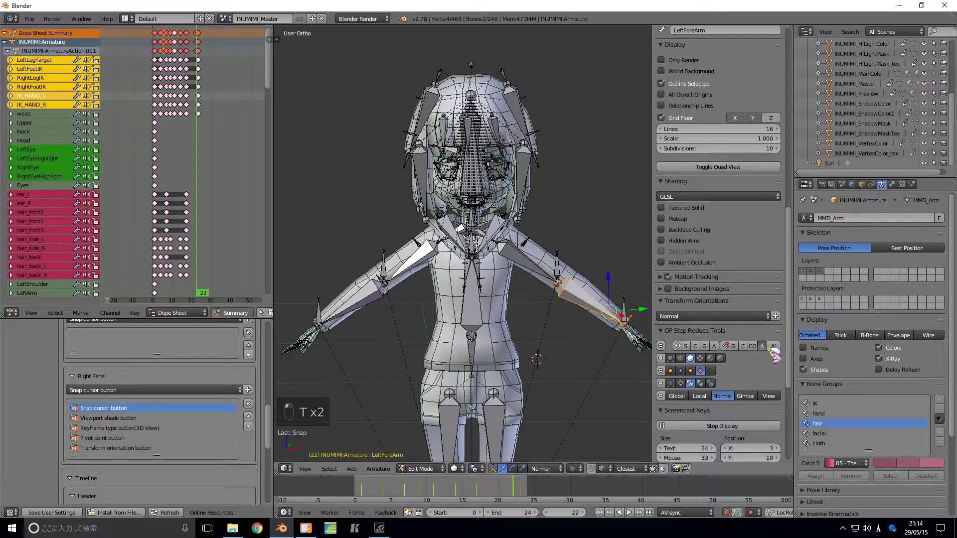
{"action": "left_click", "coordinate": [775, 348]}
{"action": "left_click", "coordinate": [766, 349]}
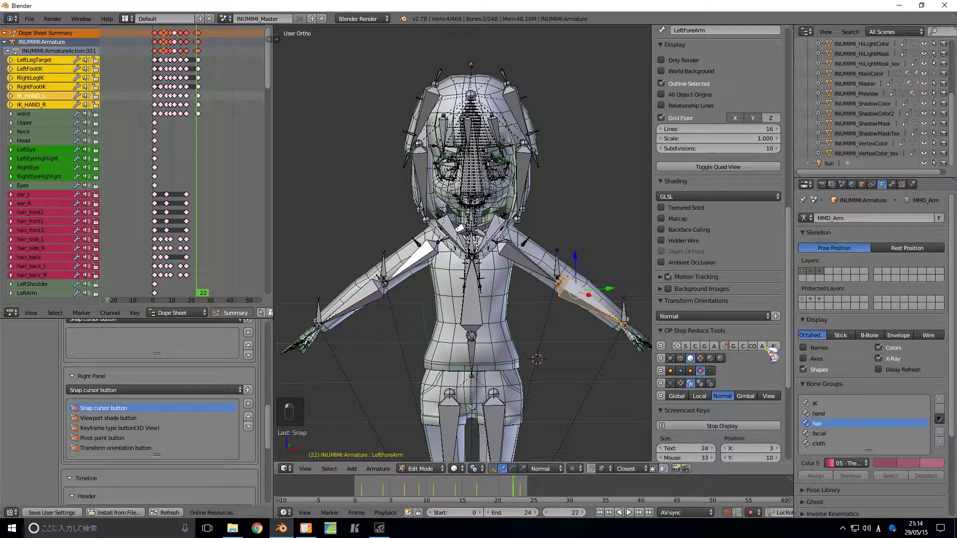
{"action": "key", "text": "t"}
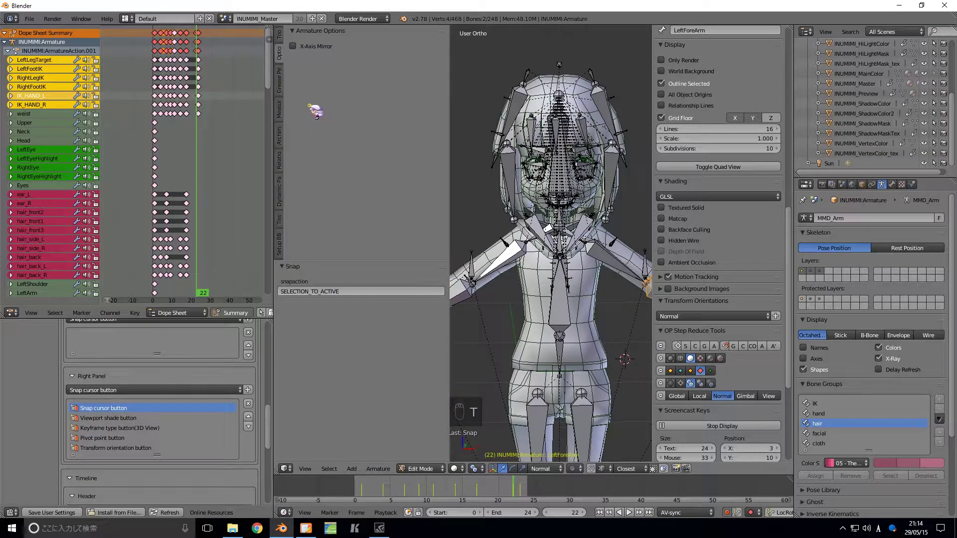
{"action": "key", "text": "t"}
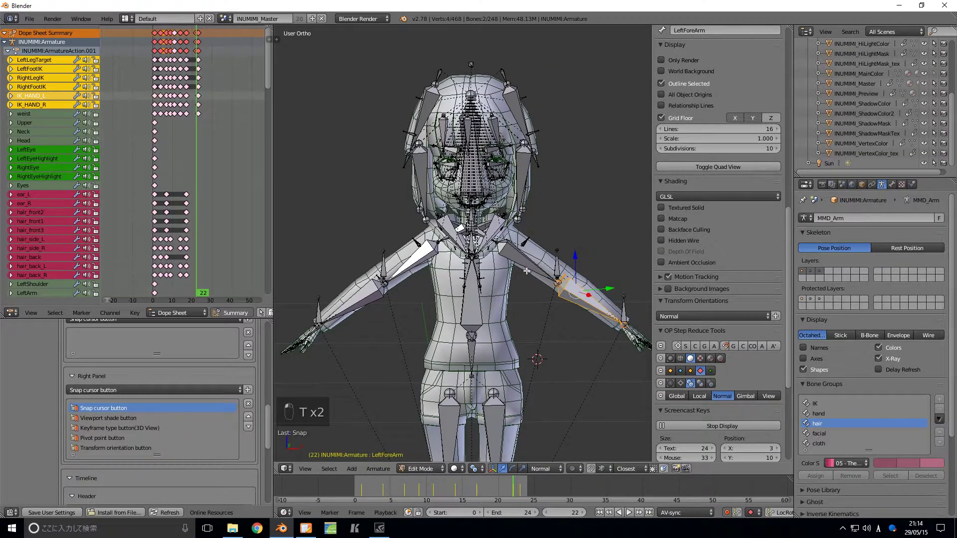
Step: Back in Pose Mode, snap the LeftHandTorsion bone to the tail of the active IK_HAND_L bone
{"action": "key", "text": "Tab"}
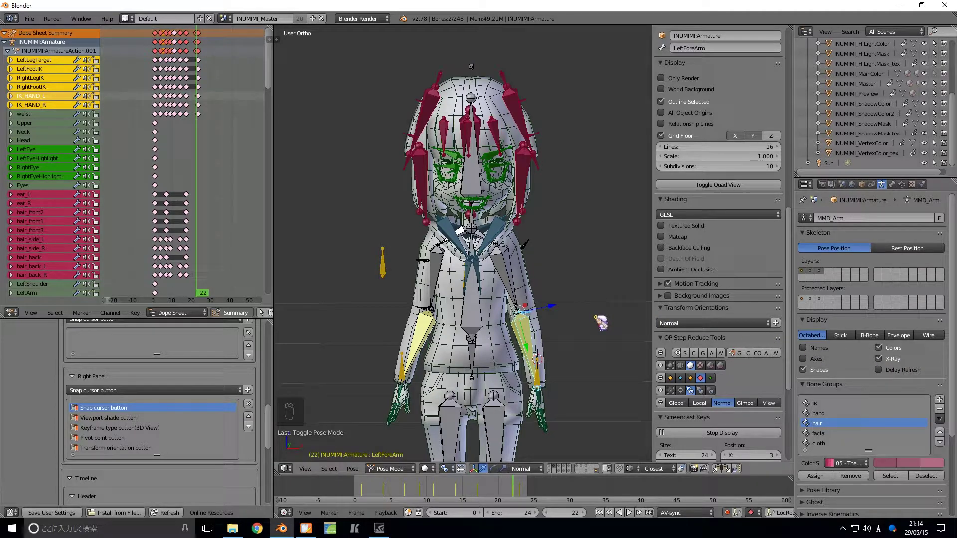
{"action": "key", "text": "shift+s"}
{"action": "middle_click_drag", "start_coordinate": [534, 382], "coordinate": [545, 350], "text": "shift"}
{"action": "scroll", "coordinate": [545, 351], "scroll_direction": "up", "scroll_amount": 4}
{"action": "right_click", "coordinate": [537, 267]}
{"action": "right_click", "coordinate": [552, 367], "text": "shift"}
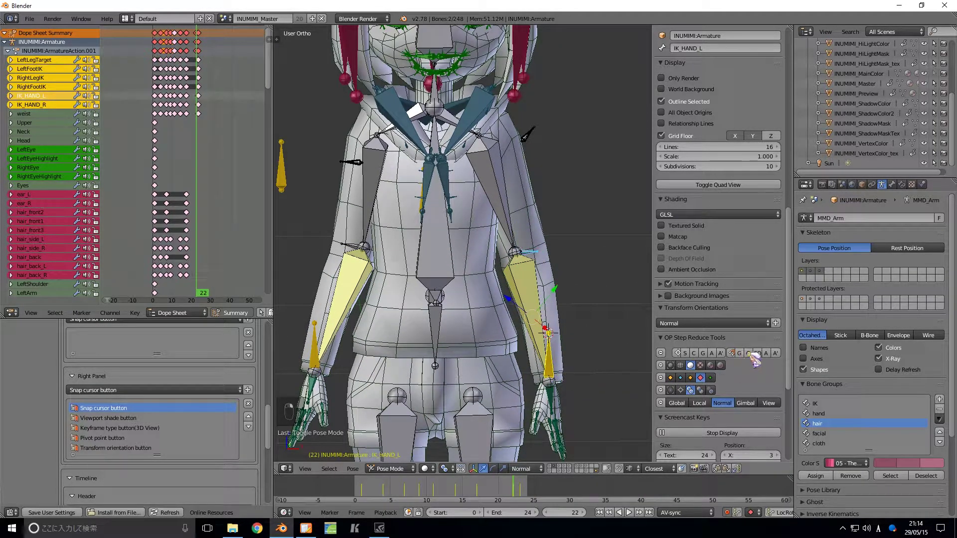
{"action": "left_click", "coordinate": [775, 353]}
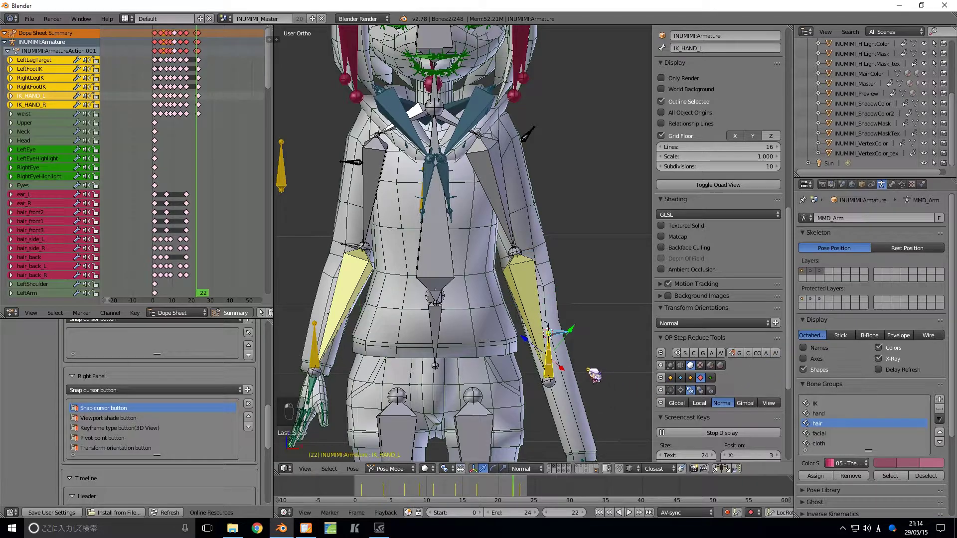
Step: Set the armature's bone display to B-Bone
{"action": "scroll", "coordinate": [589, 373], "scroll_direction": "down", "scroll_amount": 2}
{"action": "scroll", "coordinate": [594, 378], "scroll_direction": "up", "scroll_amount": 2}
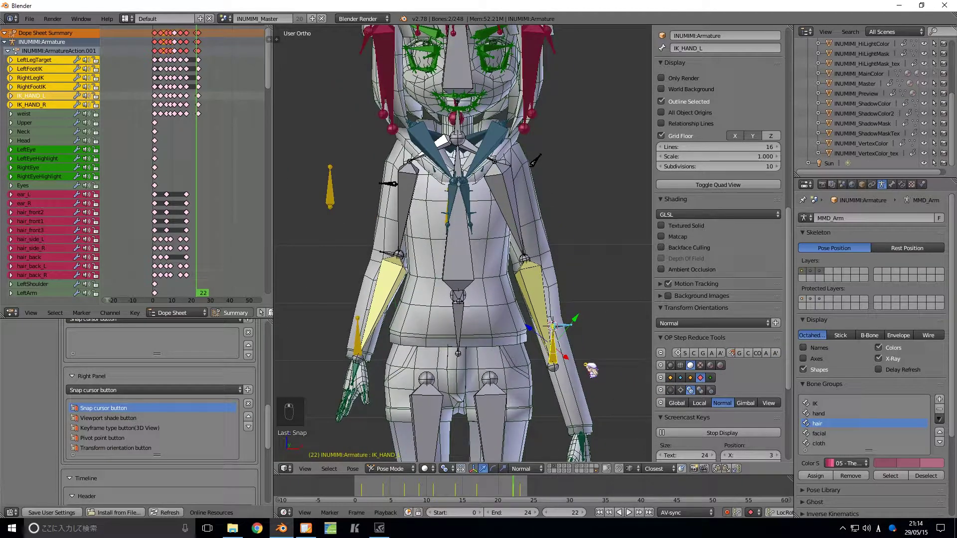
{"action": "scroll", "coordinate": [590, 370], "scroll_direction": "down", "scroll_amount": 1}
{"action": "scroll", "coordinate": [590, 383], "scroll_direction": "down", "scroll_amount": 1}
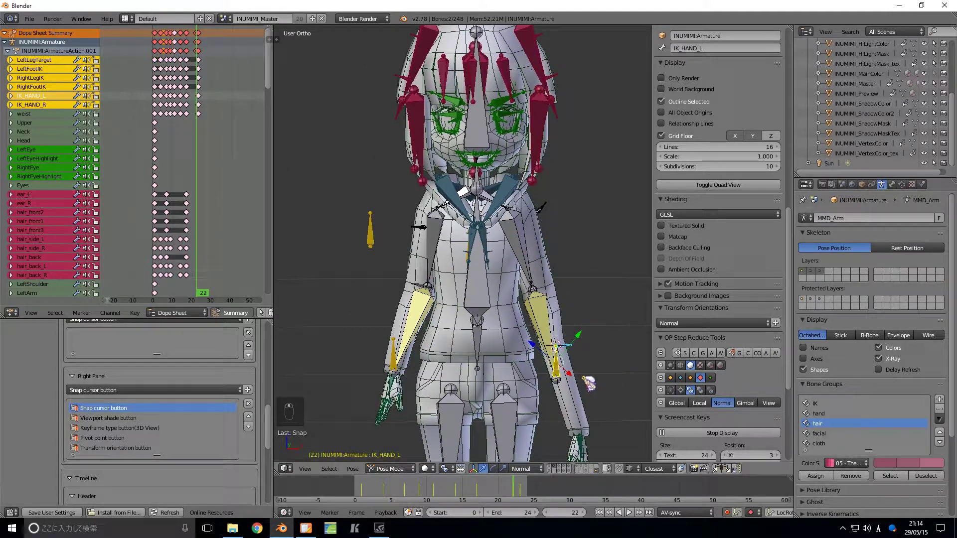
{"action": "left_click", "coordinate": [875, 335]}
Step: In the add-on preferences, add Move Current Frame Increment to the 3D View's Right Panel list
{"action": "scroll", "coordinate": [604, 367], "scroll_direction": "down", "scroll_amount": 1}
{"action": "scroll", "coordinate": [603, 368], "scroll_direction": "up", "scroll_amount": 2}
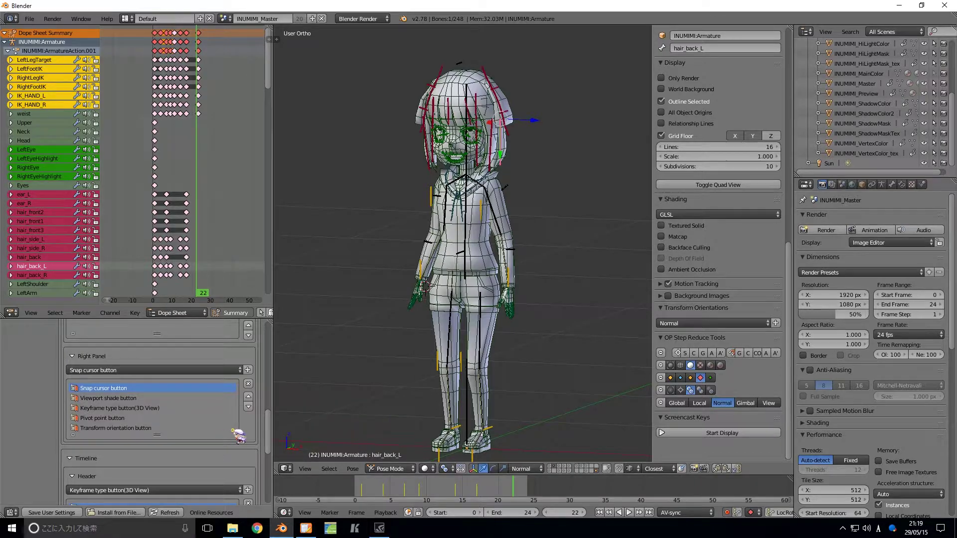
{"action": "left_click", "coordinate": [141, 370]}
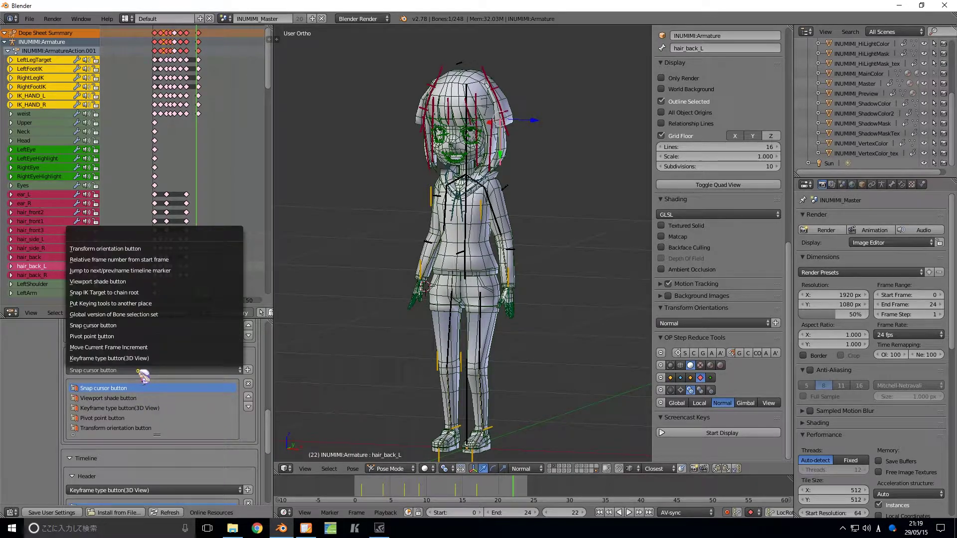
{"action": "left_click", "coordinate": [128, 349]}
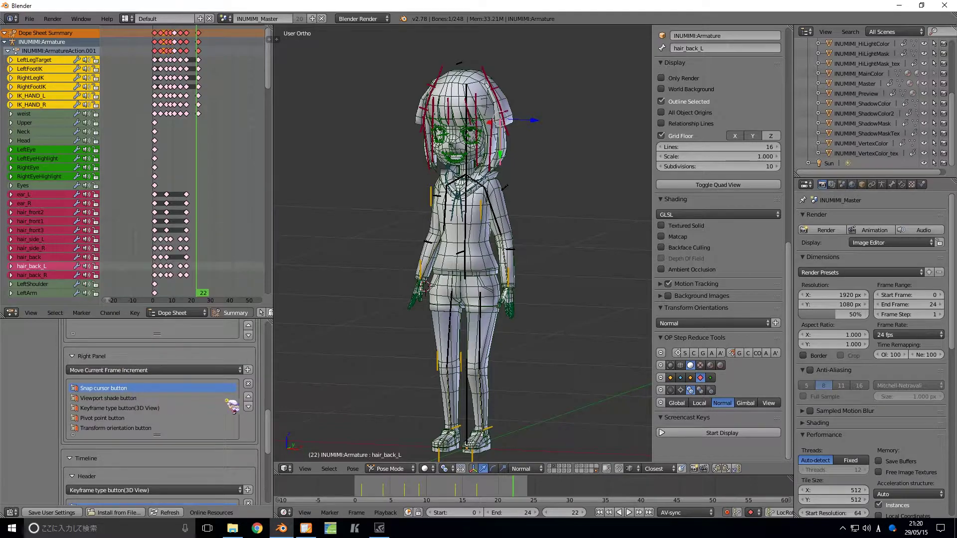
{"action": "left_click", "coordinate": [247, 370]}
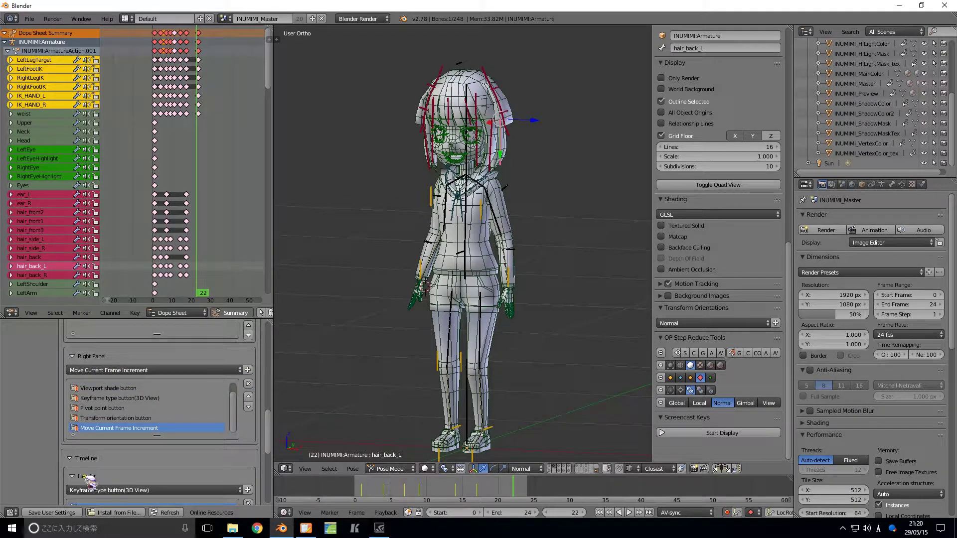
Step: Move Move Current Frame Increment to the top of the Right Panel list, and save the user settings
{"action": "left_click", "coordinate": [248, 396]}
{"action": "left_click", "coordinate": [248, 396]}
{"action": "left_click", "coordinate": [248, 396]}
{"action": "left_click", "coordinate": [248, 396]}
{"action": "left_click", "coordinate": [248, 397]}
{"action": "left_click", "coordinate": [63, 512]}
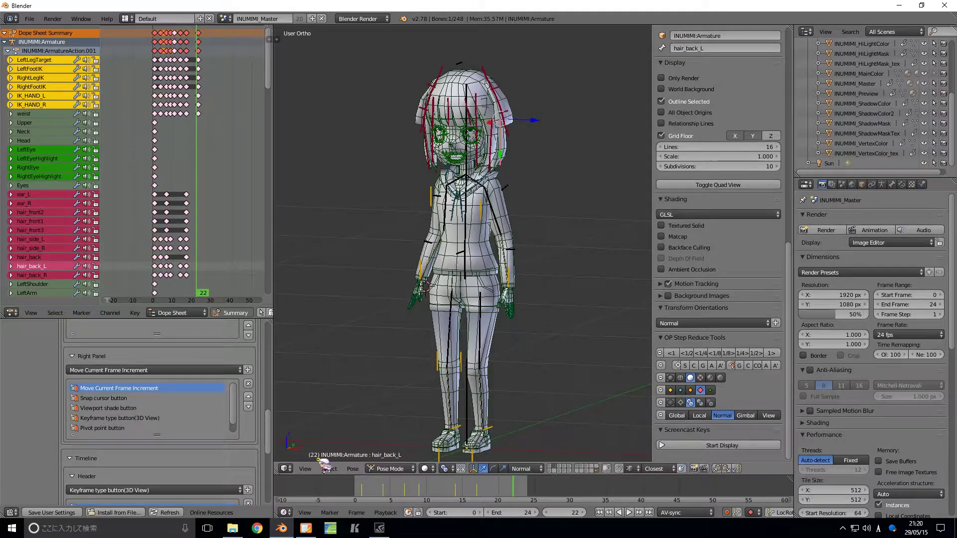
Step: In the add-on preferences, add Move Current Frame Increment to the Dopesheet's Header list
{"action": "scroll", "coordinate": [50, 455], "scroll_direction": "down", "scroll_amount": 5}
{"action": "scroll", "coordinate": [50, 455], "scroll_direction": "down", "scroll_amount": 4}
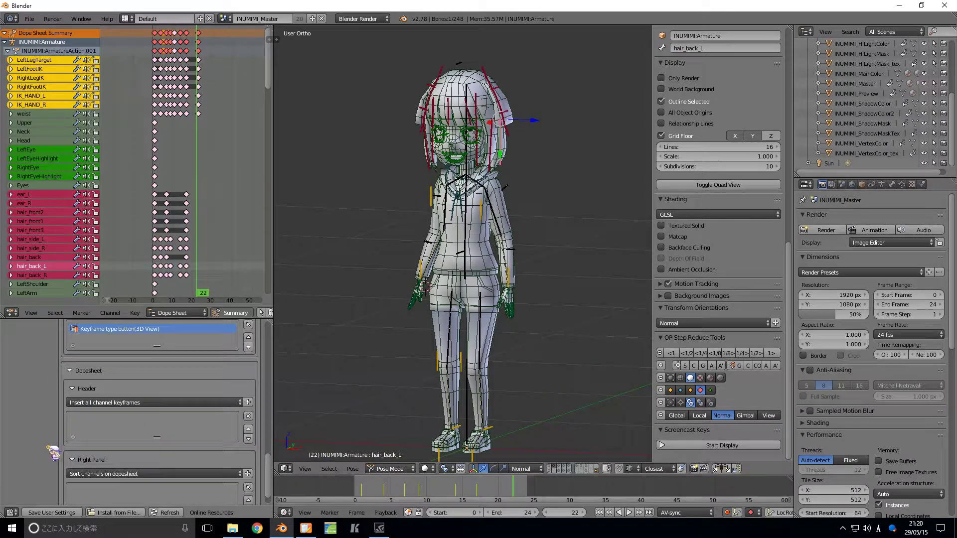
{"action": "left_click", "coordinate": [117, 403]}
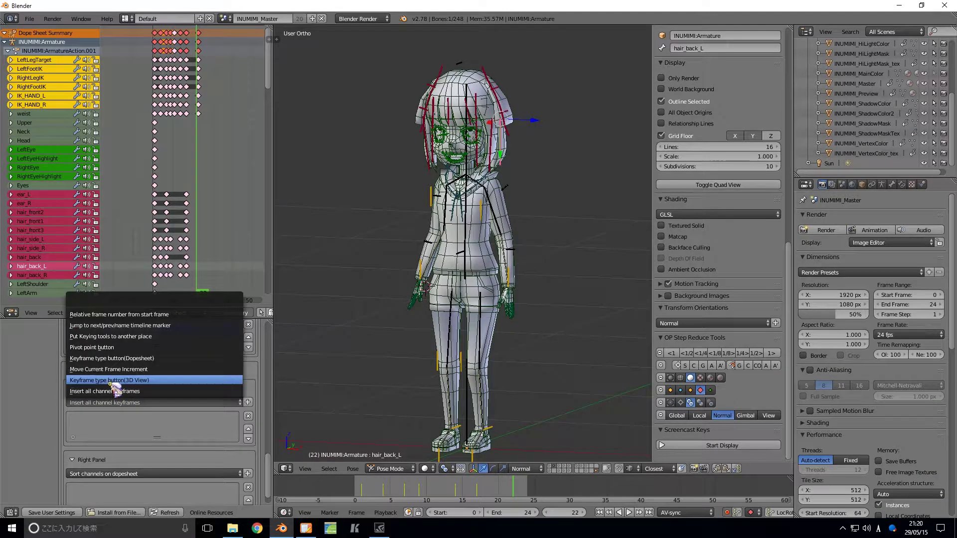
{"action": "left_click", "coordinate": [118, 369]}
{"action": "left_click", "coordinate": [248, 402]}
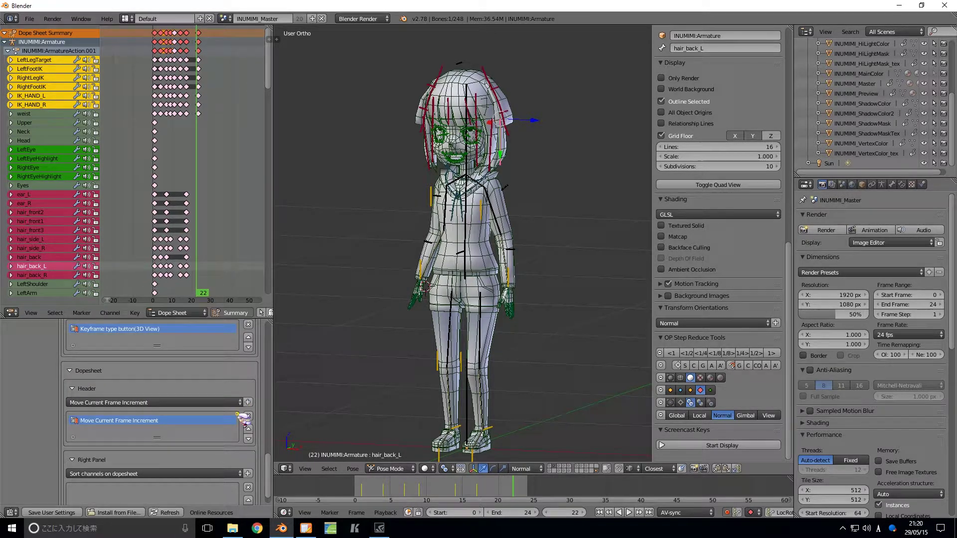
Step: Add Move Current Frame Increment to the Dopesheet's Right Panel list, and show its buttons in the Dope Sheet's side region and header
{"action": "left_click", "coordinate": [84, 474]}
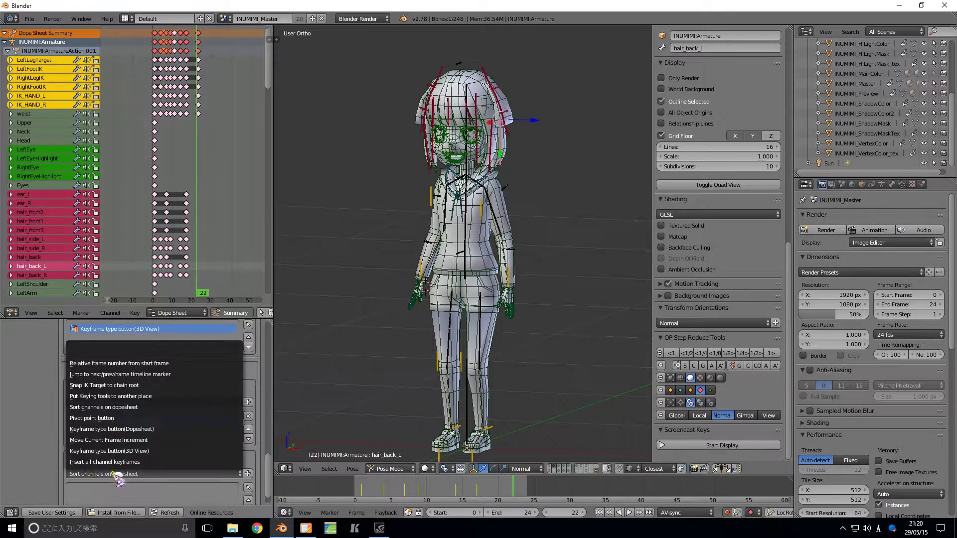
{"action": "left_click", "coordinate": [125, 440]}
{"action": "left_click", "coordinate": [248, 474]}
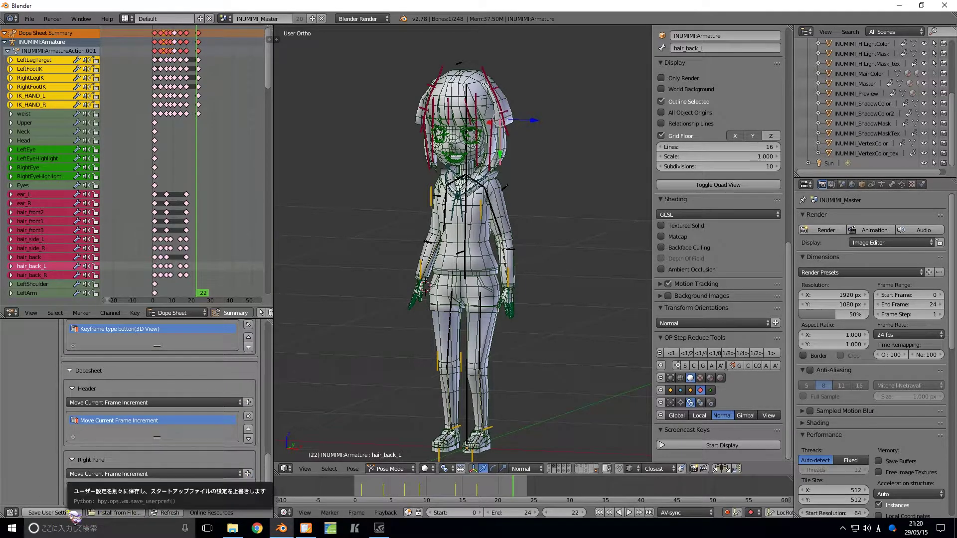
{"action": "left_click", "coordinate": [270, 38]}
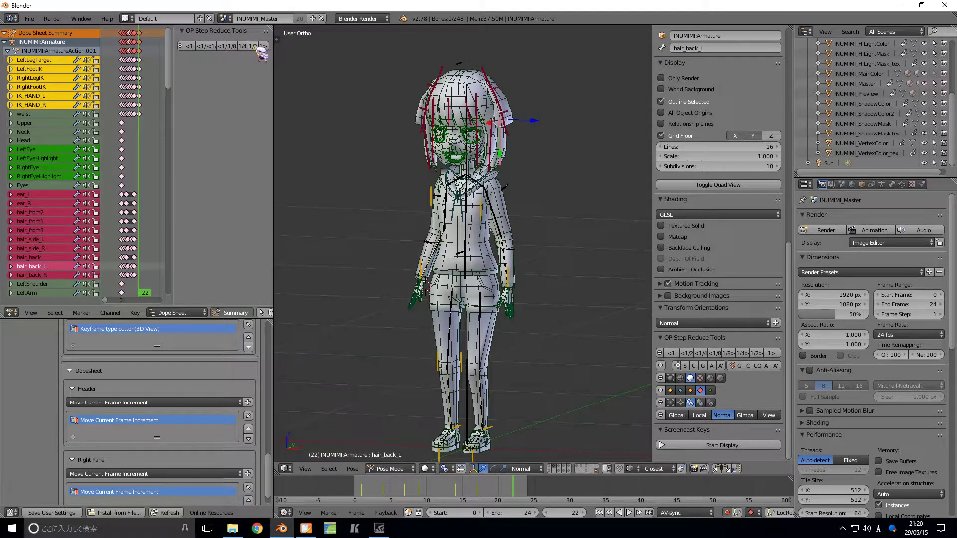
{"action": "scroll", "coordinate": [199, 314], "scroll_direction": "down", "scroll_amount": 10}
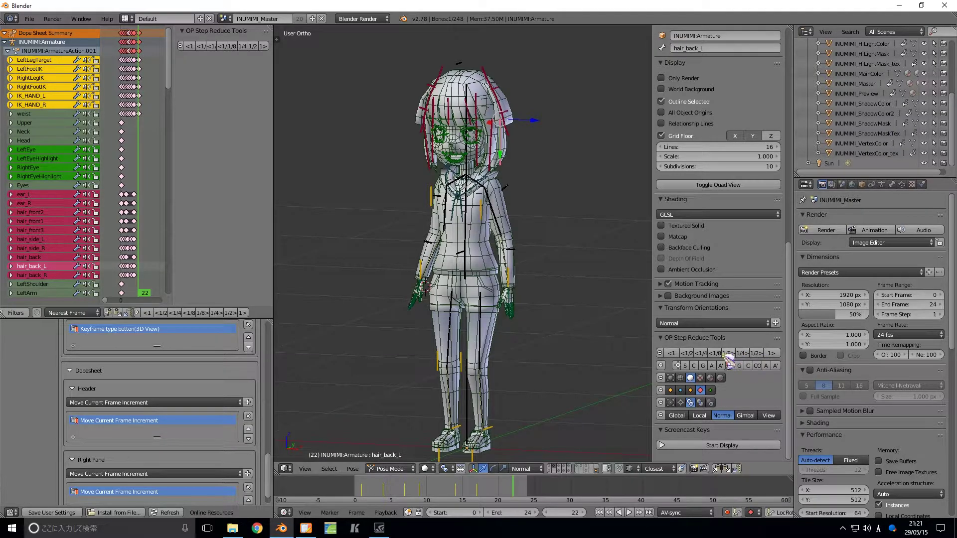
Step: Use the 3D View's frame increment tool to move the current frame back to 0, and forward by half-range increments to frame 24
{"action": "left_click", "coordinate": [693, 355]}
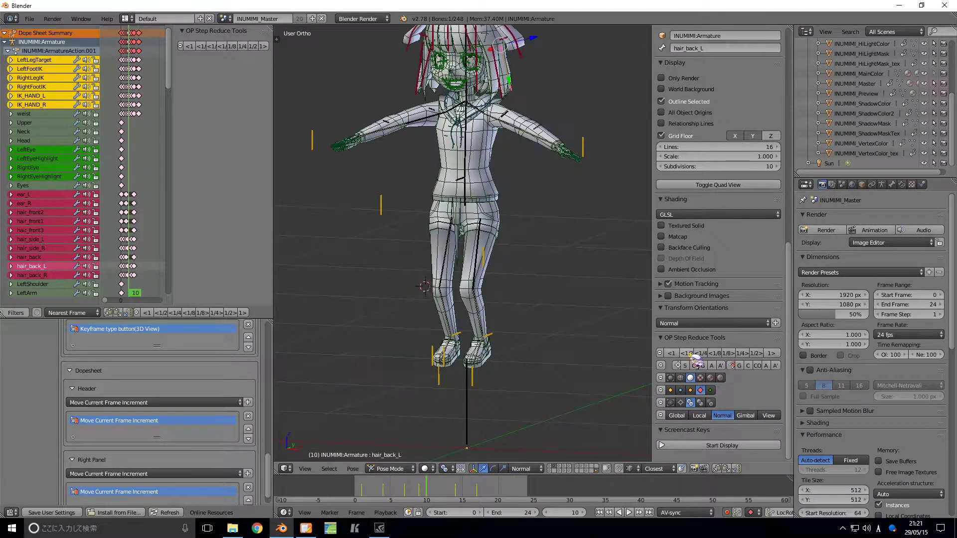
{"action": "left_click", "coordinate": [712, 355]}
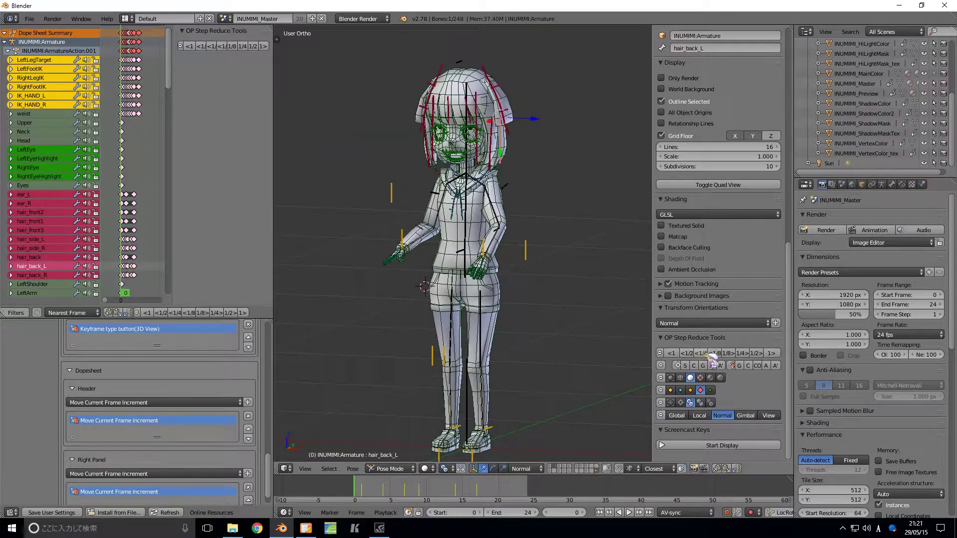
{"action": "left_click", "coordinate": [757, 353]}
{"action": "left_click", "coordinate": [761, 354]}
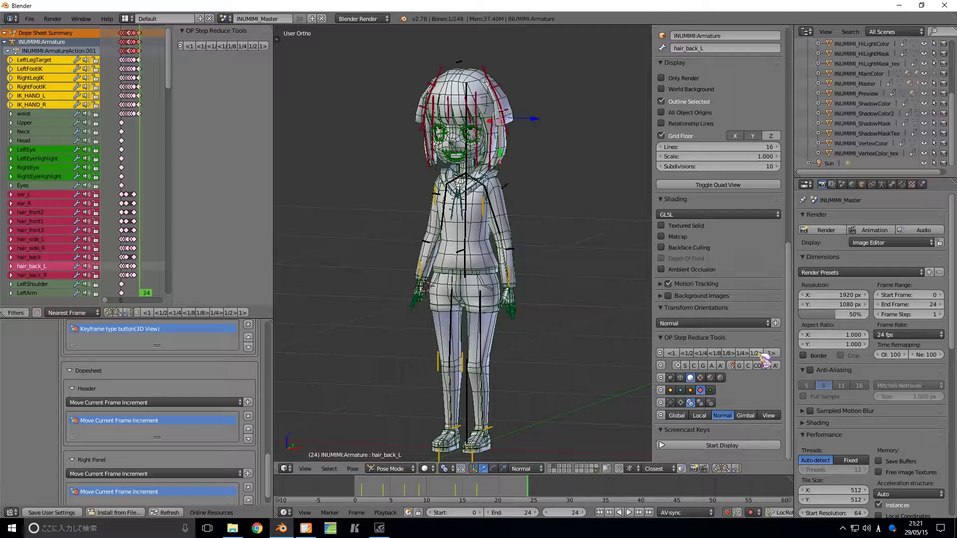
Step: Move the current frame back to 0 in quarter-range increments, and forward again by the same increments
{"action": "left_click", "coordinate": [705, 354]}
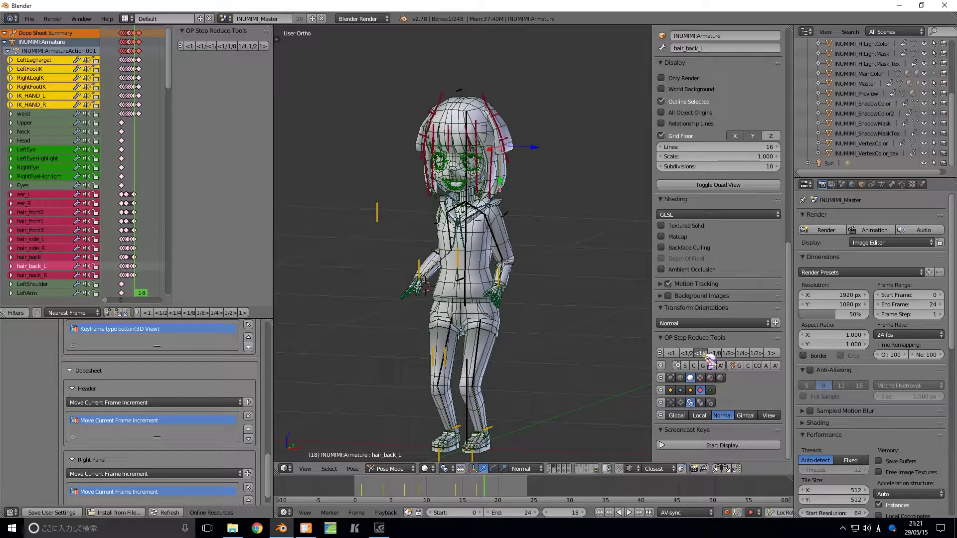
{"action": "left_click", "coordinate": [705, 355]}
{"action": "left_click", "coordinate": [705, 355]}
{"action": "left_click", "coordinate": [705, 354]}
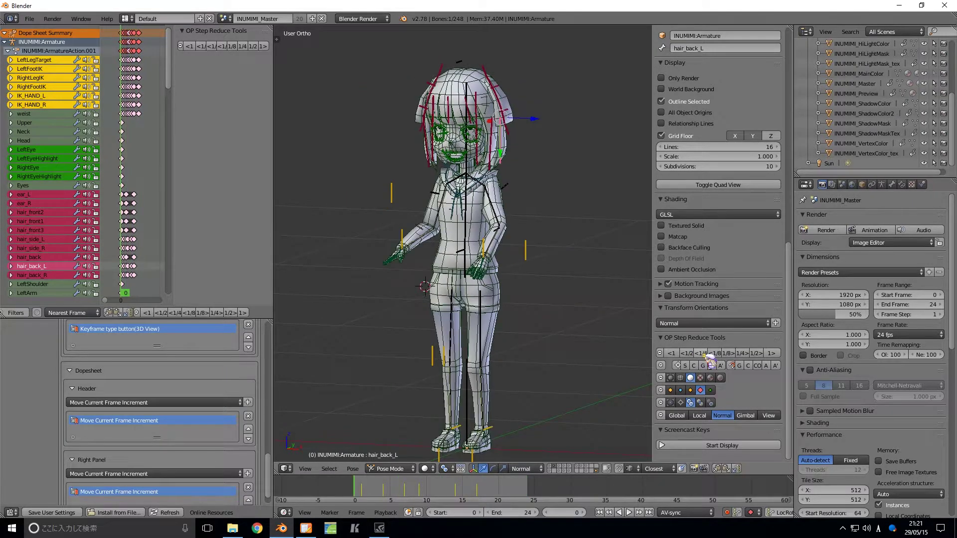
{"action": "left_click", "coordinate": [743, 354]}
{"action": "left_click", "coordinate": [743, 354]}
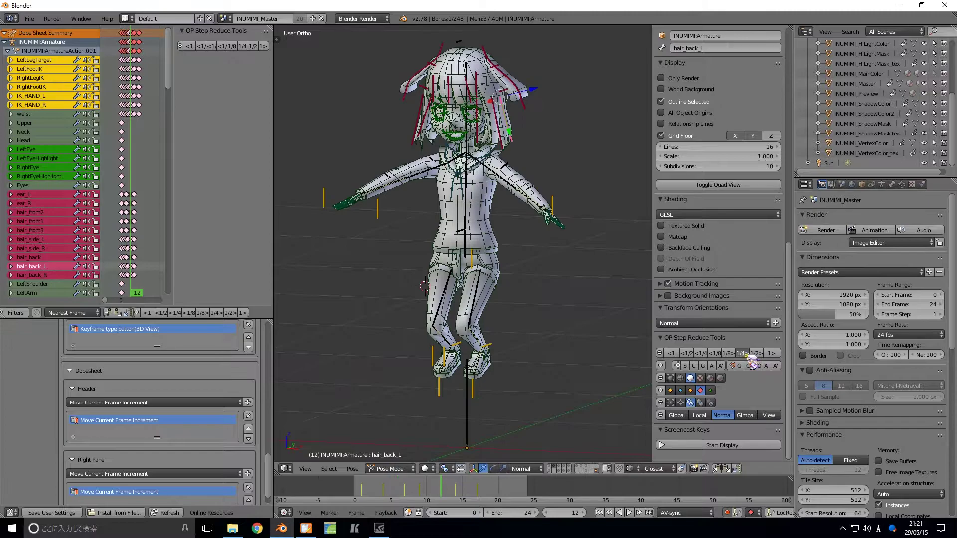
{"action": "left_click", "coordinate": [743, 354]}
{"action": "left_click", "coordinate": [743, 354]}
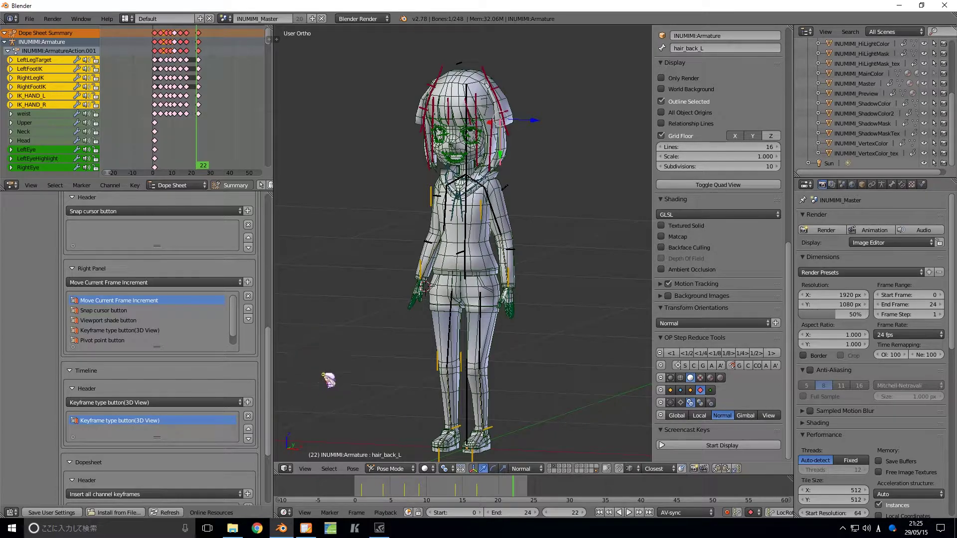
Step: Add Jump to next/prev/name timeline marker to the 3D View's Right Panel list in the add-on preferences
{"action": "left_click", "coordinate": [164, 282]}
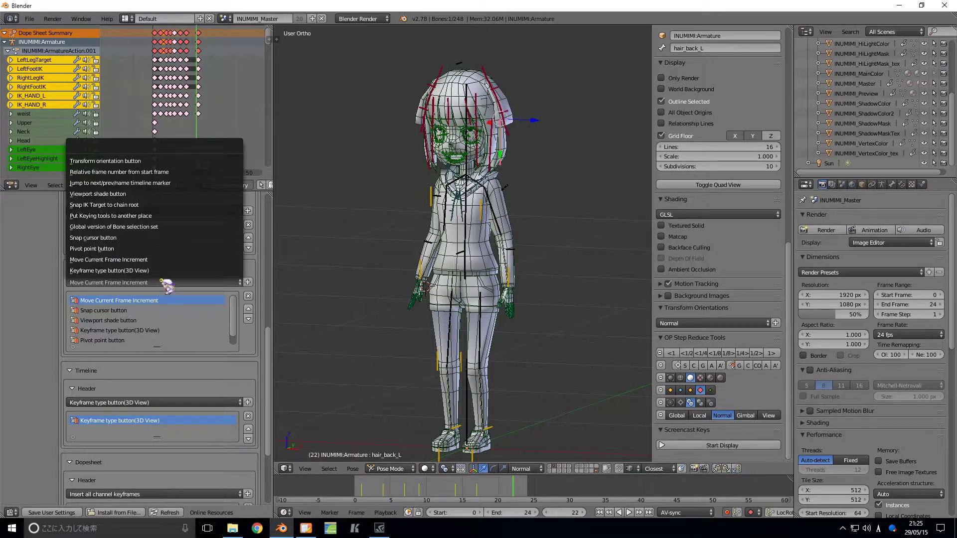
{"action": "left_click", "coordinate": [159, 183]}
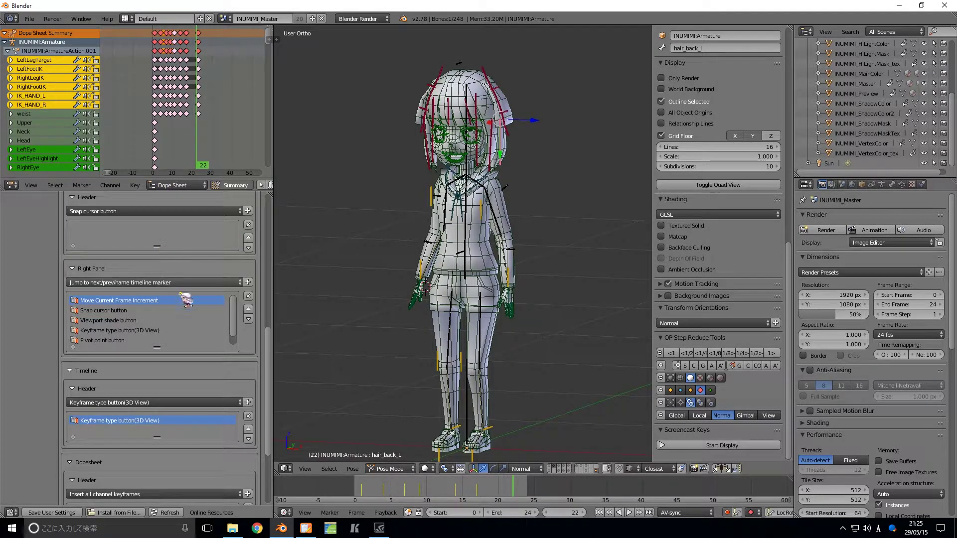
{"action": "left_click", "coordinate": [248, 283]}
Step: Move Jump to next/prev/name timeline marker to the top of the Right Panel list, and save the user settings
{"action": "left_click", "coordinate": [248, 309]}
{"action": "left_click", "coordinate": [248, 309]}
{"action": "left_click", "coordinate": [248, 310]}
{"action": "left_click", "coordinate": [248, 309]}
{"action": "left_click", "coordinate": [247, 310]}
{"action": "left_click", "coordinate": [248, 309]}
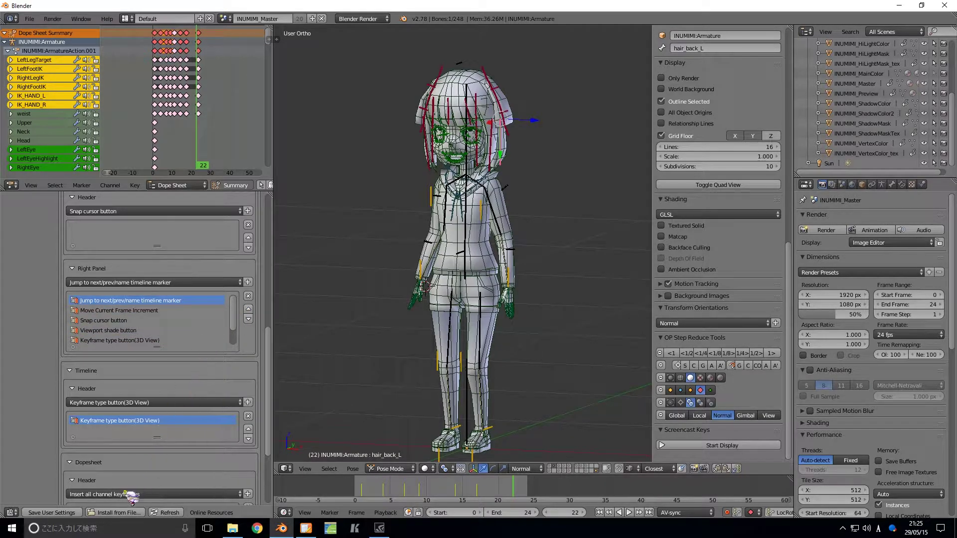
{"action": "left_click", "coordinate": [67, 511]}
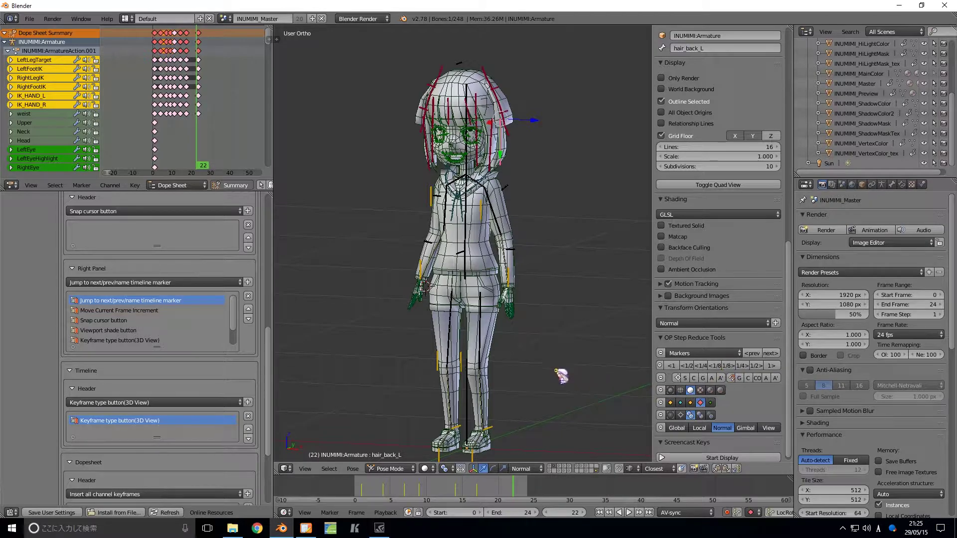
Step: Add timeline markers at frames 1, 4, 9, 14, 17 and 21
{"action": "left_click", "coordinate": [362, 481]}
{"action": "left_click_drag", "start_coordinate": [392, 487], "coordinate": [505, 494]}
{"action": "key", "text": "m"}
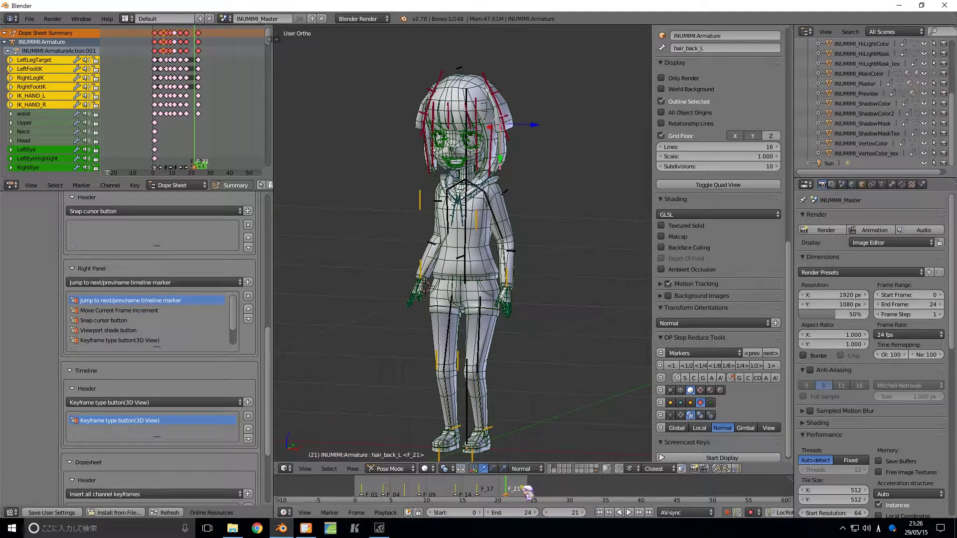
Step: Rename the timeline marker at frame 21 as Hoge
{"action": "key", "text": "ctrl+m"}
{"action": "type", "text": "Hoge"}
{"action": "key", "text": "Return"}
{"action": "left_click", "coordinate": [520, 507]}
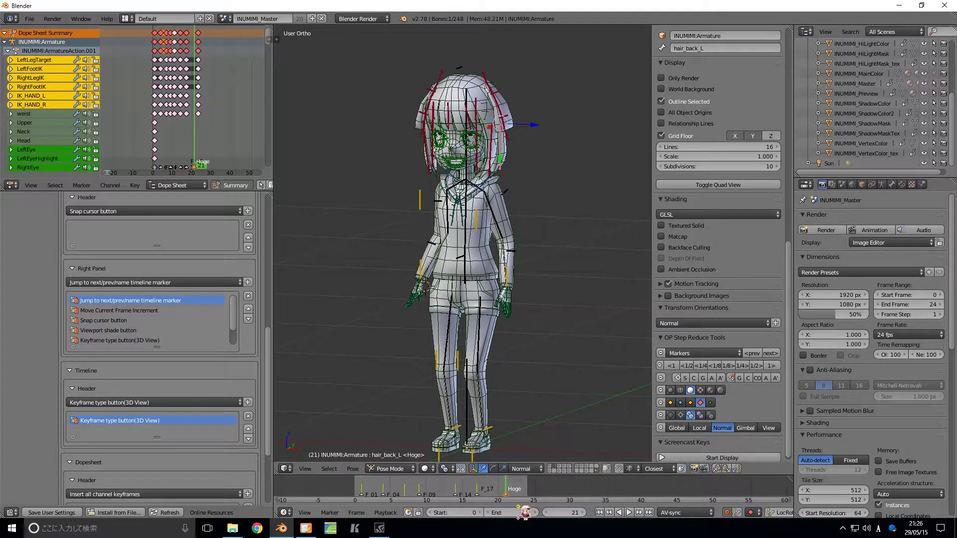
Step: Use the add-on's marker list to jump by name to the markers F_01, F_04 and F_09 in turn
{"action": "left_click", "coordinate": [690, 354]}
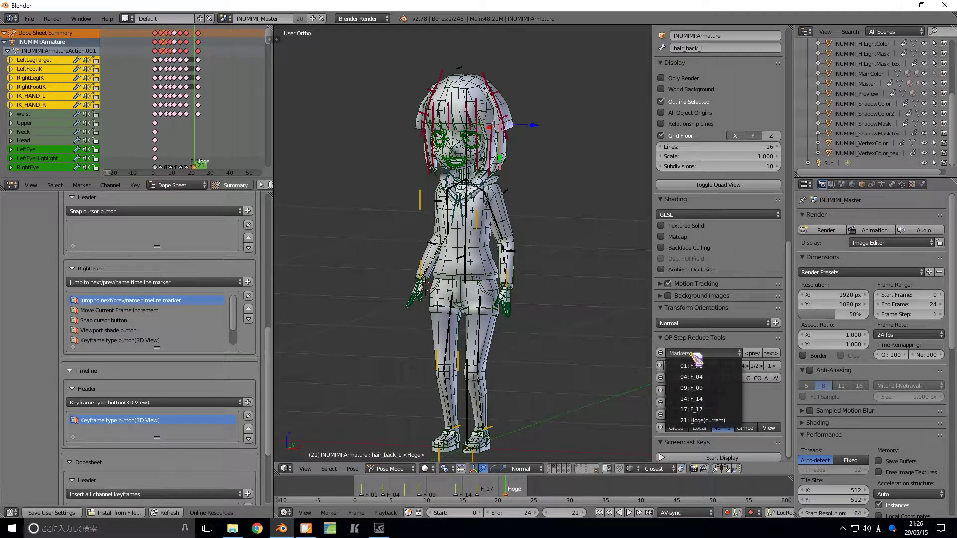
{"action": "left_click", "coordinate": [721, 374]}
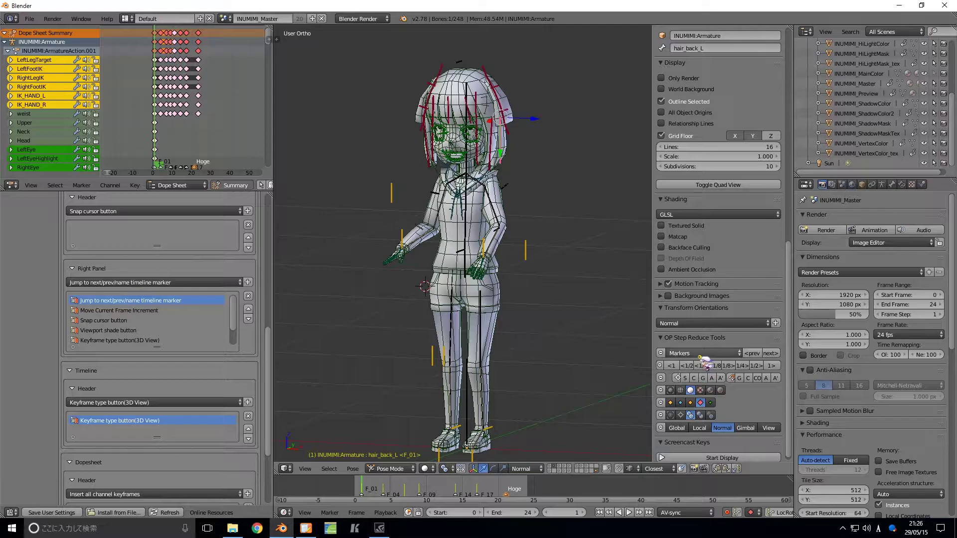
{"action": "left_click", "coordinate": [702, 354]}
{"action": "left_click", "coordinate": [698, 377]}
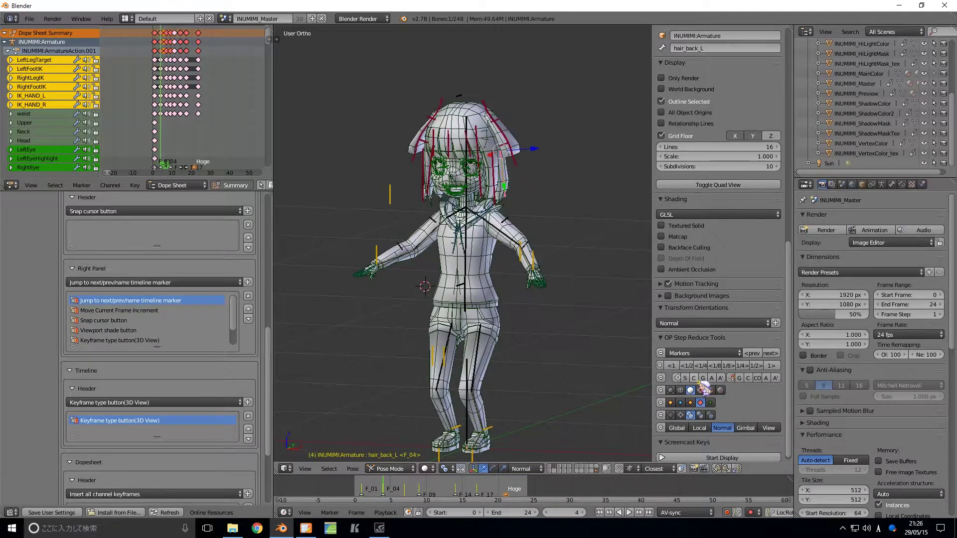
{"action": "left_click", "coordinate": [706, 355]}
{"action": "left_click", "coordinate": [704, 397]}
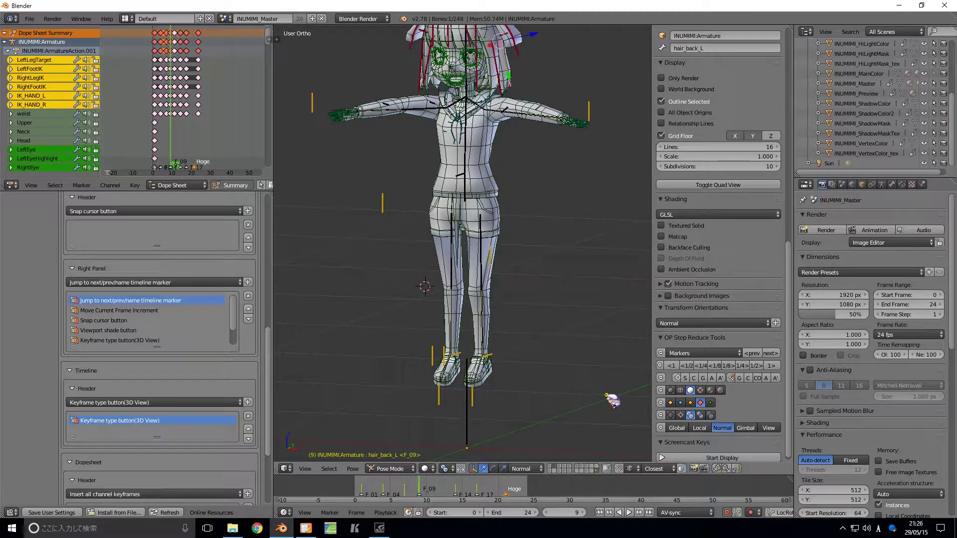
Step: Step backward and forward through the timeline markers with the add-on's previous and next marker tools, ending on F_09
{"action": "left_click", "coordinate": [753, 354]}
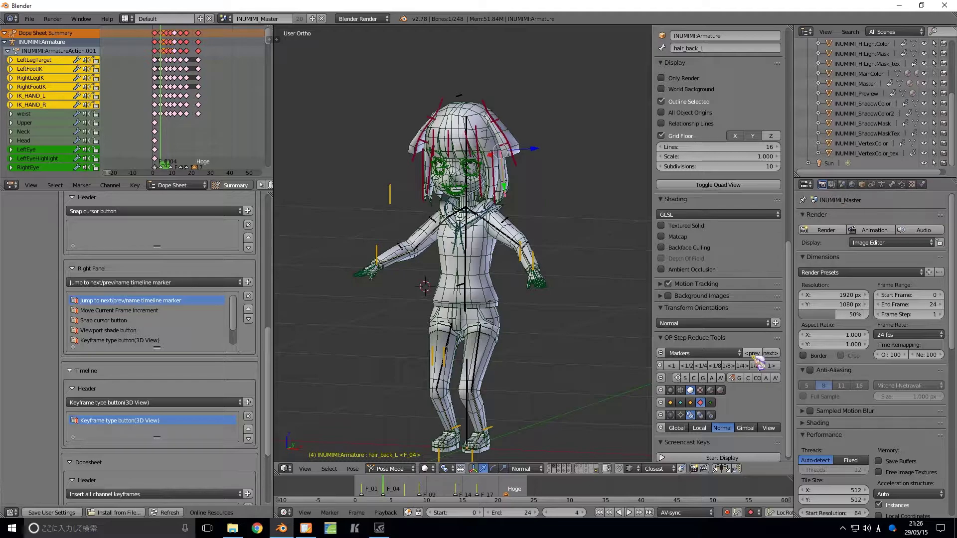
{"action": "left_click", "coordinate": [753, 356]}
{"action": "left_click", "coordinate": [776, 356]}
{"action": "left_click", "coordinate": [777, 356]}
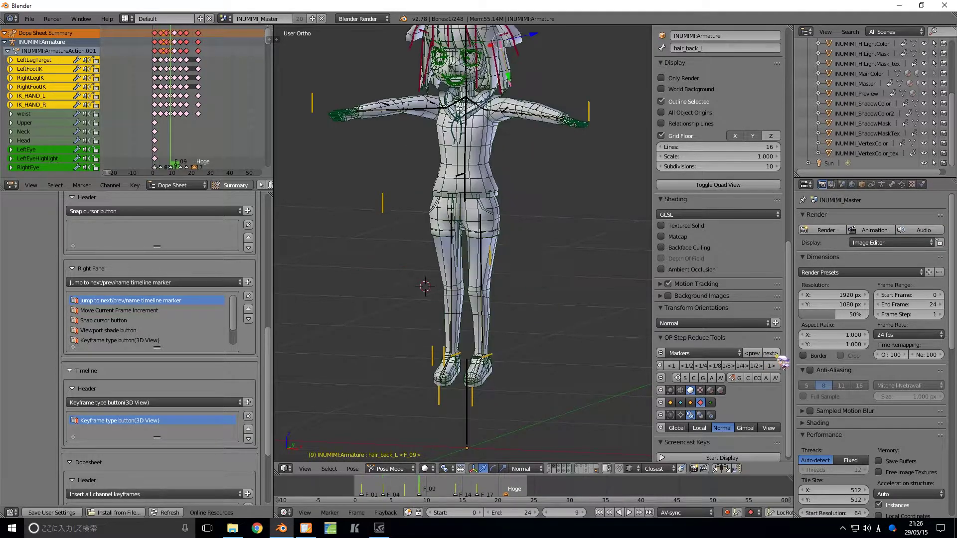
{"action": "left_click", "coordinate": [776, 355]}
{"action": "left_click", "coordinate": [776, 355]}
{"action": "left_click", "coordinate": [760, 356]}
{"action": "left_click", "coordinate": [760, 356]}
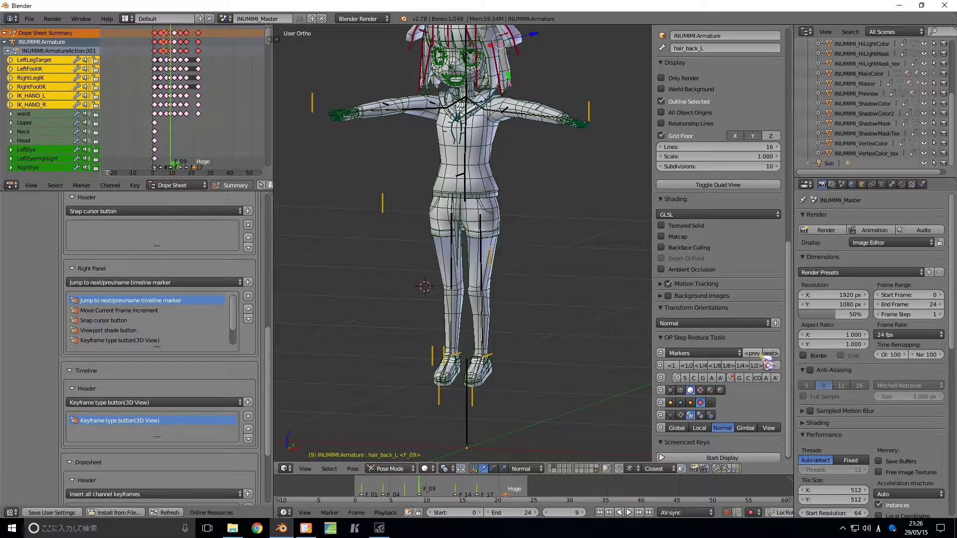
{"action": "left_click", "coordinate": [733, 353]}
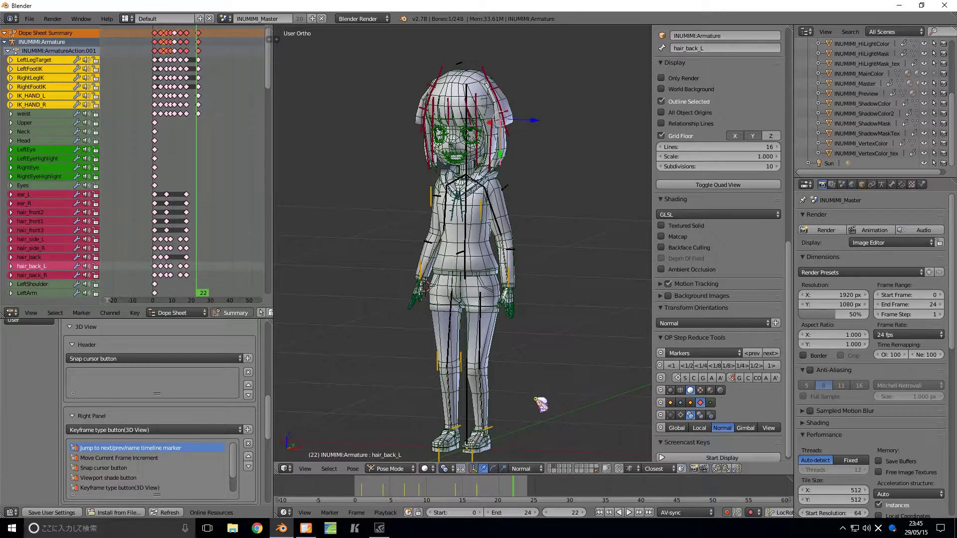
Step: Add Snap IK Target to chain root to the 3D View's Right Panel list, and move it to the top
{"action": "left_click", "coordinate": [185, 430]}
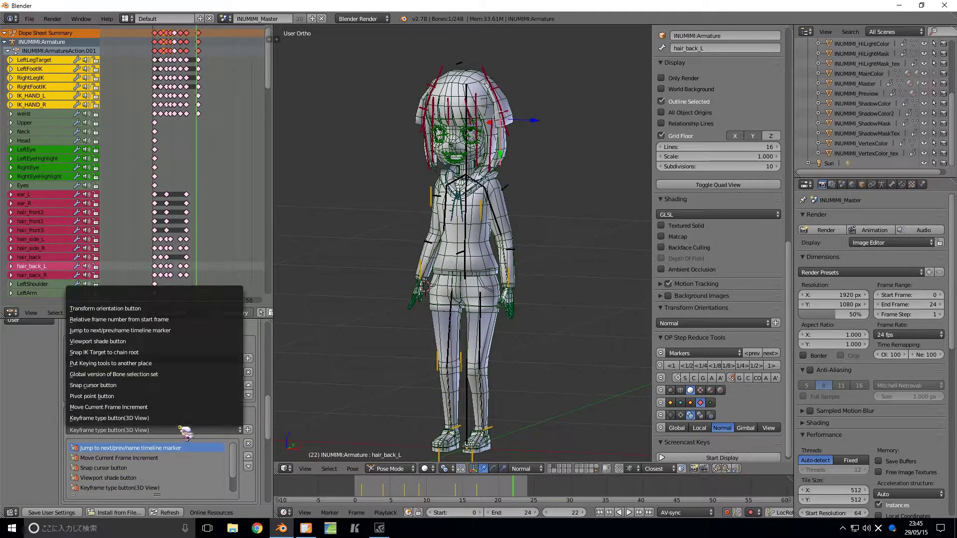
{"action": "left_click", "coordinate": [133, 351]}
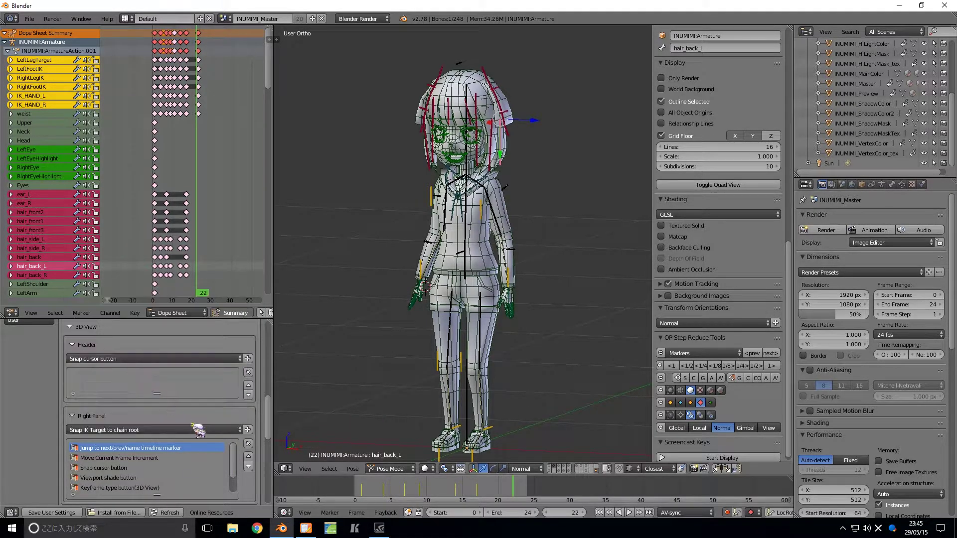
{"action": "left_click", "coordinate": [242, 429]}
{"action": "left_click", "coordinate": [249, 429]}
{"action": "left_click", "coordinate": [247, 430]}
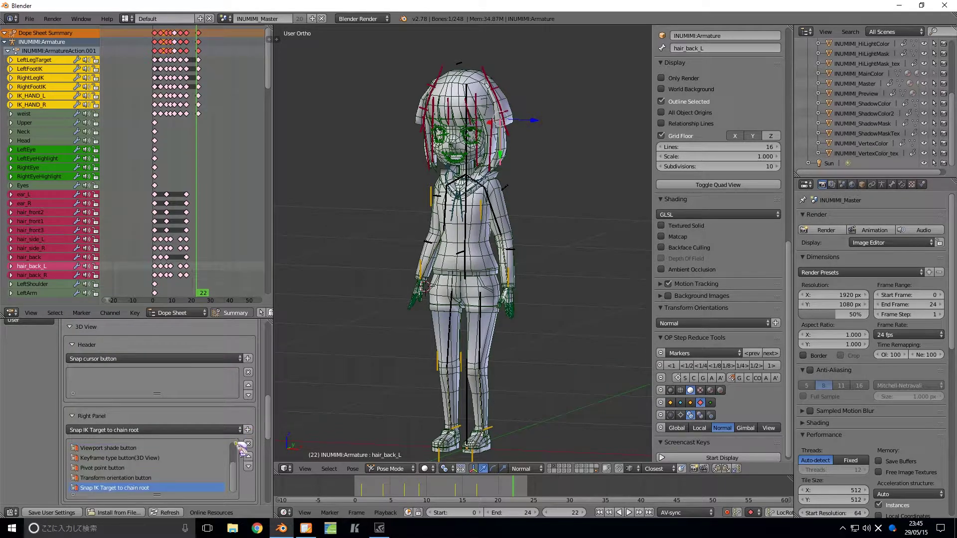
{"action": "left_click", "coordinate": [248, 456]}
{"action": "left_click", "coordinate": [248, 457]}
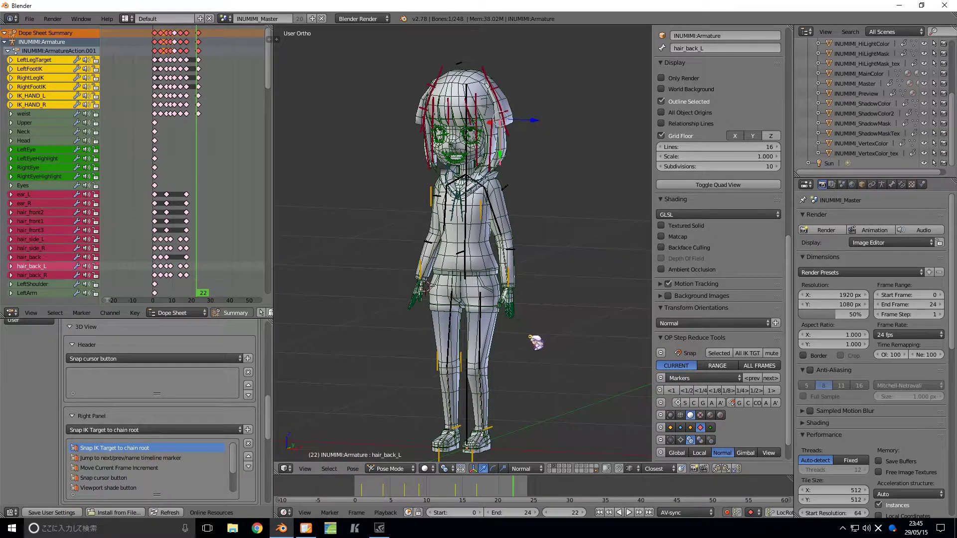
Step: Select the IK_HAND_L bone at the character's left hand, and step back through its keyframes to frame 9
{"action": "scroll", "coordinate": [535, 307], "scroll_direction": "up", "scroll_amount": 3}
{"action": "right_click", "coordinate": [519, 300]}
{"action": "scroll", "coordinate": [527, 294], "scroll_direction": "up", "scroll_amount": 1}
{"action": "scroll", "coordinate": [529, 296], "scroll_direction": "up", "scroll_amount": 1}
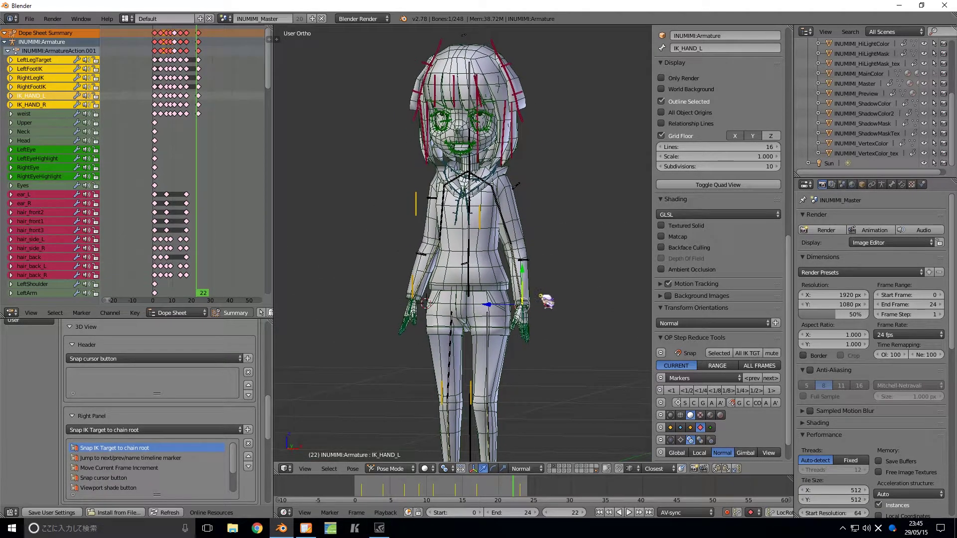
{"action": "key", "text": "Down"}
{"action": "key", "text": "Down"}
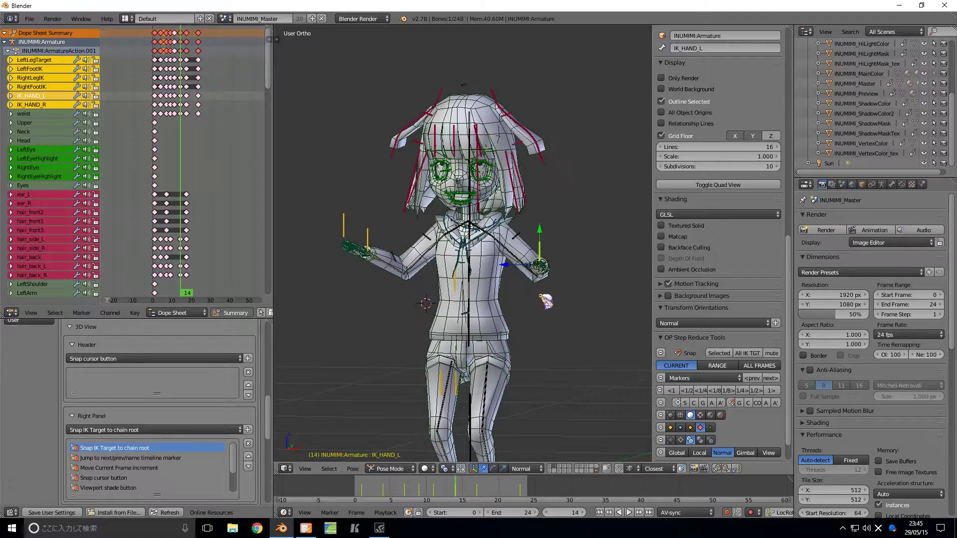
{"action": "key", "text": "Down"}
{"action": "middle_click_drag", "start_coordinate": [537, 294], "coordinate": [538, 341], "text": "shift"}
{"action": "mouse_move", "coordinate": [538, 340]}
{"action": "middle_mouse_down"}
{"action": "mouse_move", "coordinate": [527, 337]}
{"action": "mouse_move", "coordinate": [537, 338]}
{"action": "middle_mouse_up"}
{"action": "key", "text": "Down"}
{"action": "key", "text": "Down"}
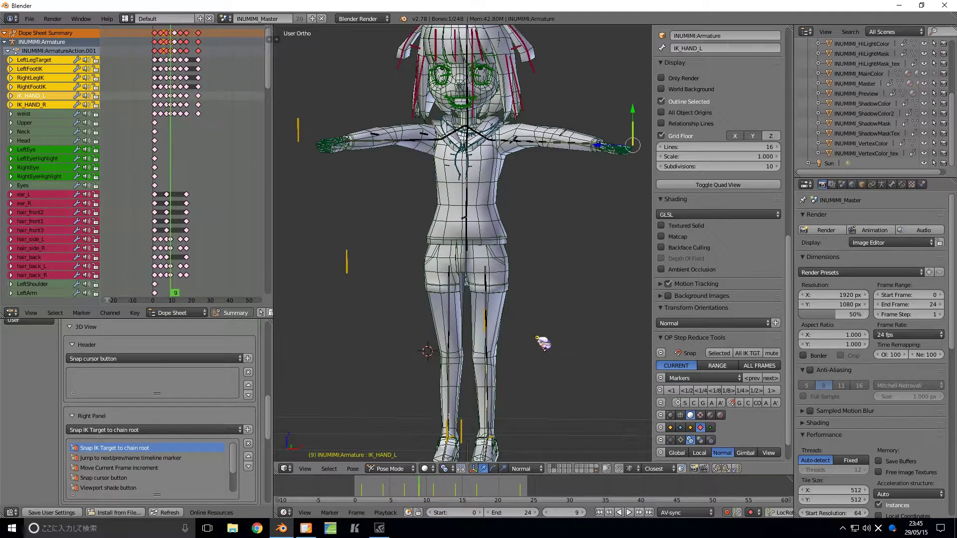
Step: Advance to the keyframe at frame 11 and snap the selected IK_HAND_L target to its chain root
{"action": "key", "text": "Up"}
{"action": "key", "text": "Up"}
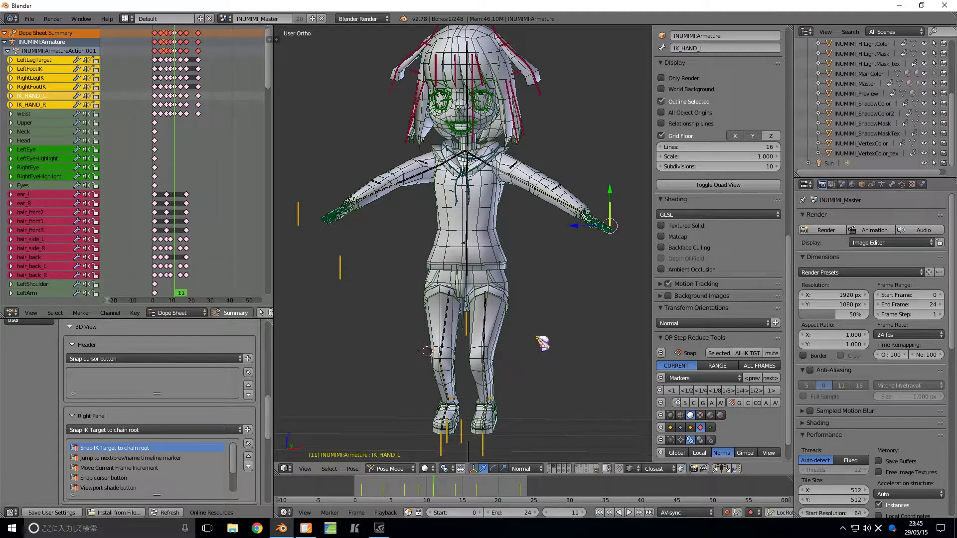
{"action": "scroll", "coordinate": [553, 408], "scroll_direction": "up", "scroll_amount": 1}
{"action": "scroll", "coordinate": [629, 338], "scroll_direction": "up", "scroll_amount": 2}
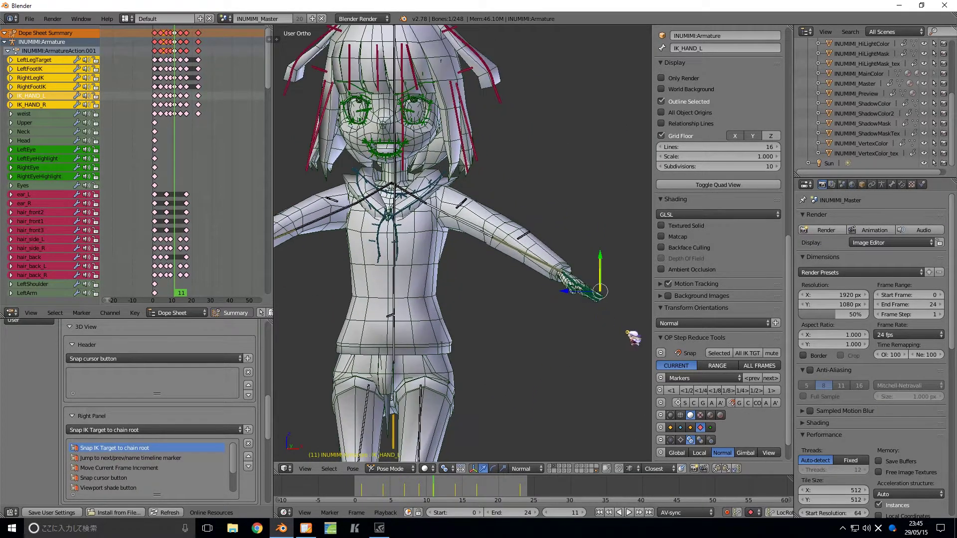
{"action": "left_click", "coordinate": [719, 354]}
{"action": "middle_click_drag", "start_coordinate": [552, 331], "coordinate": [595, 319], "text": "shift"}
{"action": "scroll", "coordinate": [559, 356], "scroll_direction": "down", "scroll_amount": 1}
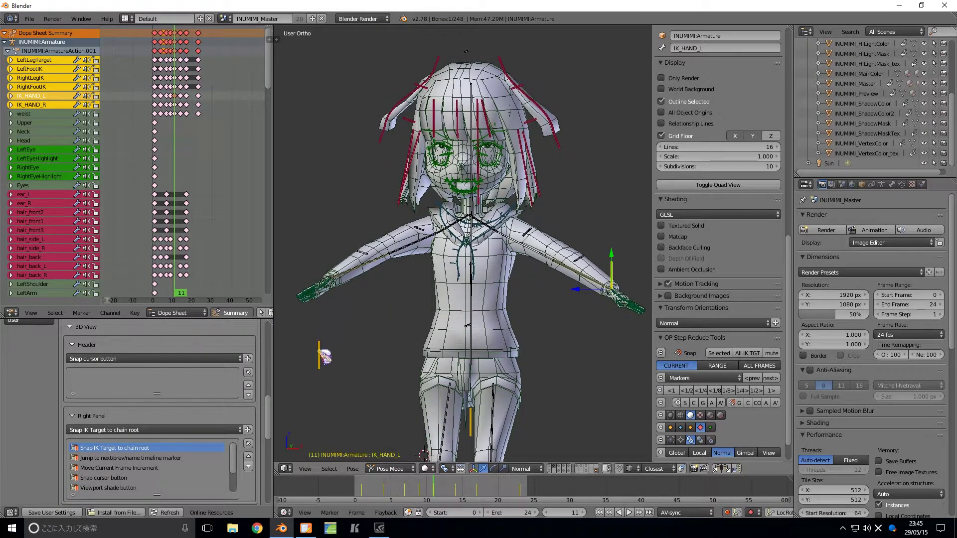
Step: Select the IK_HAND_R bone, snap all IK targets with the add-on, and undo both snaps
{"action": "middle_click_drag", "start_coordinate": [319, 352], "coordinate": [352, 351]}
{"action": "right_click", "coordinate": [304, 299]}
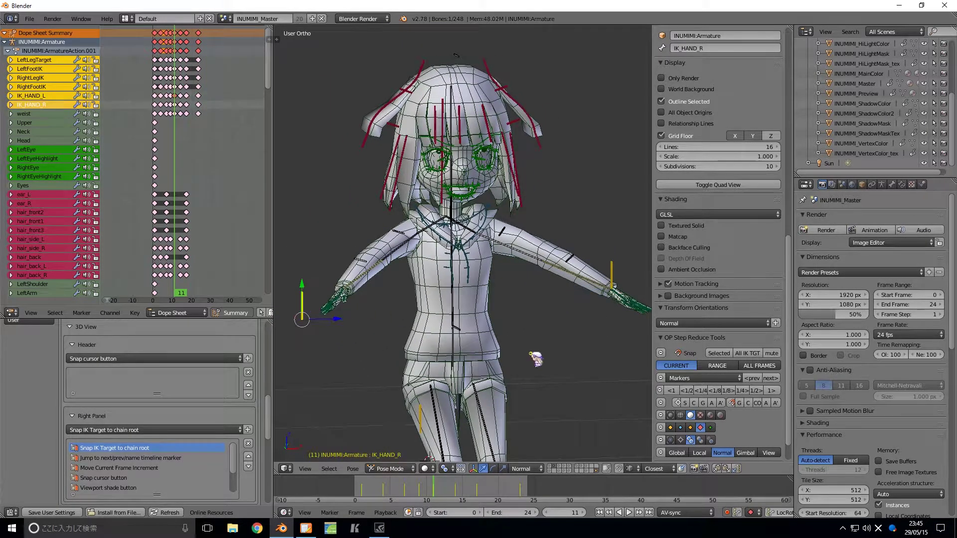
{"action": "left_click", "coordinate": [741, 354]}
{"action": "scroll", "coordinate": [569, 340], "scroll_direction": "down", "scroll_amount": 3}
{"action": "key", "text": "ctrl+z"}
{"action": "key", "text": "ctrl+z"}
{"action": "key", "text": "ctrl+z"}
{"action": "middle_click_drag", "start_coordinate": [587, 319], "coordinate": [563, 364]}
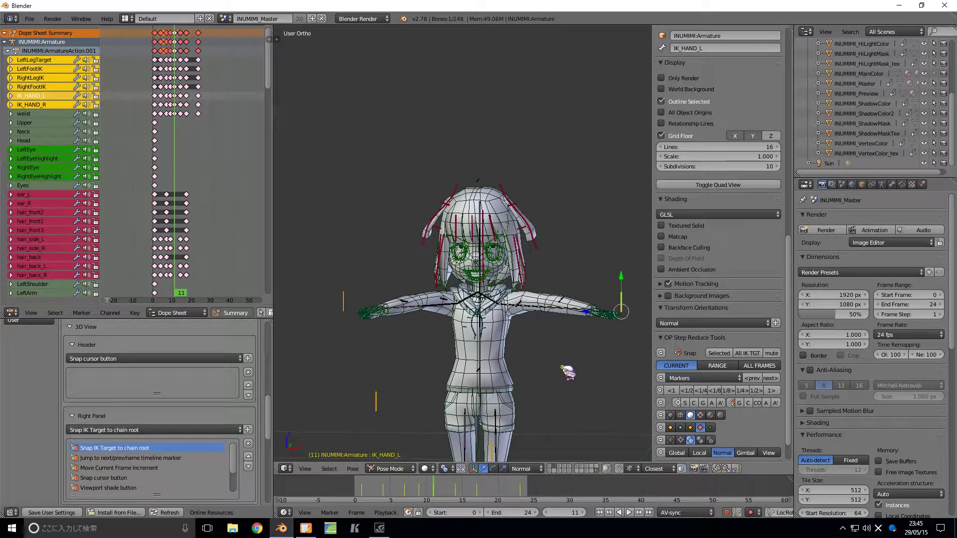
Step: Add IK_HAND_R to the IK_HAND_L selection, snap the selected IK targets together, and undo the snap
{"action": "right_click", "coordinate": [350, 305], "text": "shift"}
{"action": "scroll", "coordinate": [447, 338], "scroll_direction": "down", "scroll_amount": 2}
{"action": "middle_click_drag", "start_coordinate": [490, 375], "coordinate": [541, 332], "text": "shift"}
{"action": "left_click", "coordinate": [724, 352]}
{"action": "key", "text": "ctrl+z"}
{"action": "middle_click_drag", "start_coordinate": [545, 299], "coordinate": [550, 318], "text": "shift"}
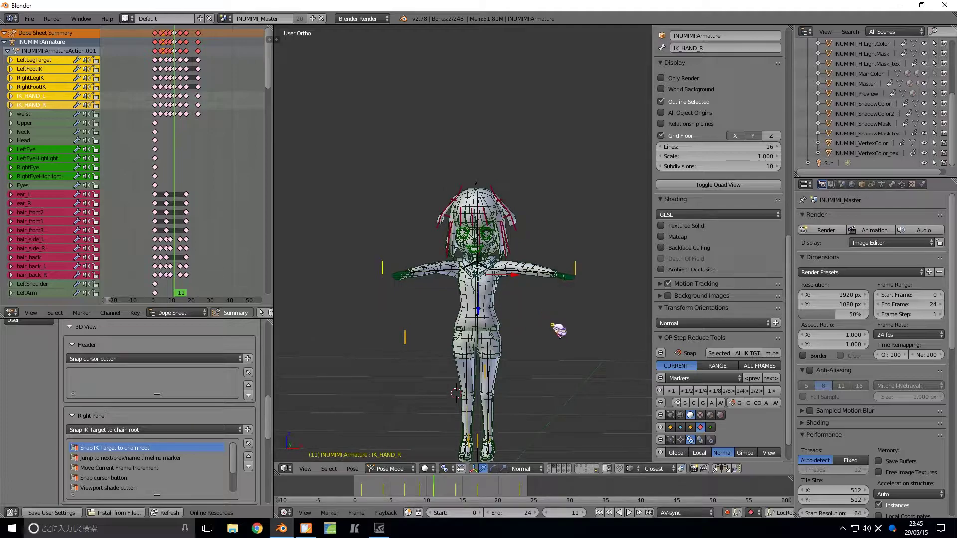
Step: Deselect all bones, snap all IK targets to their chain roots, and undo the snap
{"action": "key", "text": "a"}
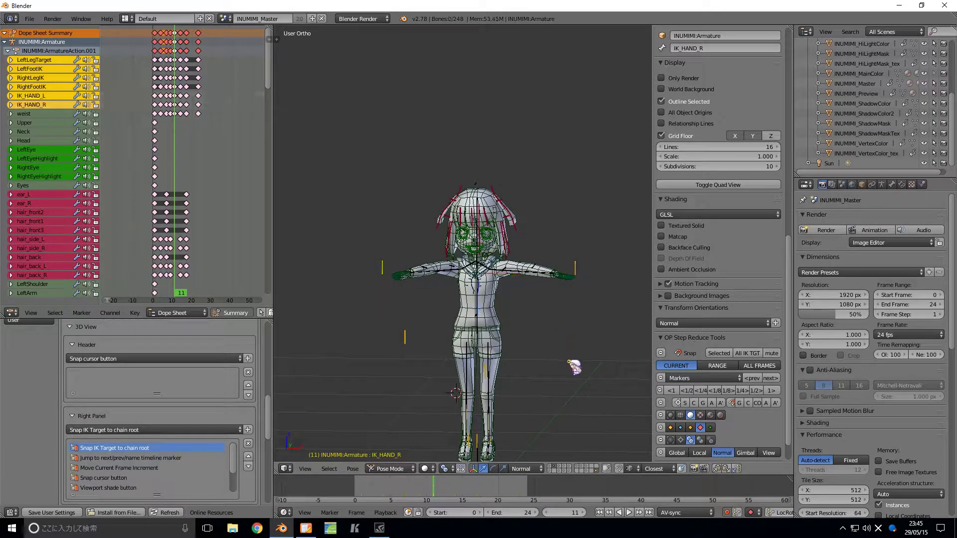
{"action": "left_click", "coordinate": [748, 353]}
{"action": "middle_click_drag", "start_coordinate": [558, 376], "coordinate": [548, 406]}
{"action": "key", "text": "ctrl+z"}
Step: Start the Screencast Keys display in the 3D View
{"action": "scroll", "coordinate": [713, 424], "scroll_direction": "down", "scroll_amount": 2}
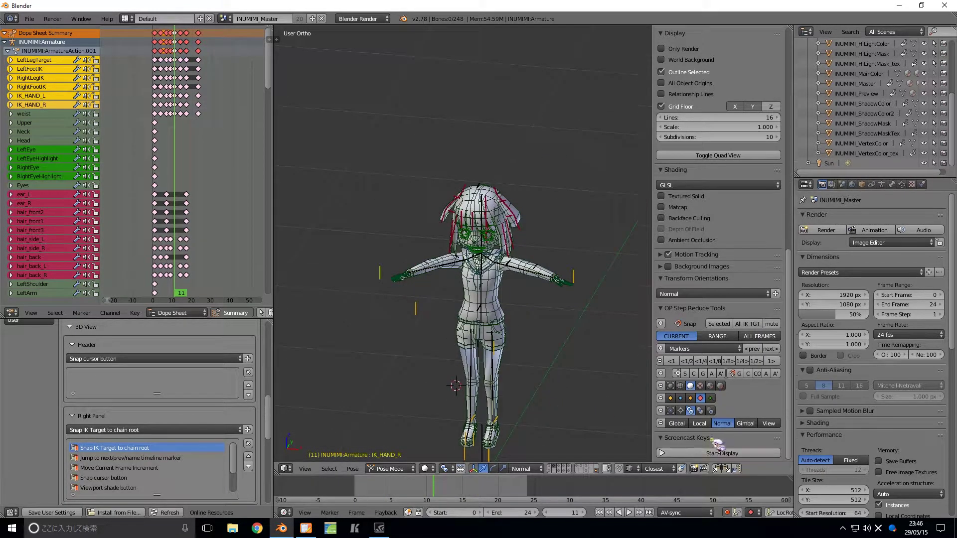
{"action": "left_click", "coordinate": [713, 454]}
{"action": "middle_click_drag", "start_coordinate": [528, 348], "coordinate": [557, 319], "text": "shift"}
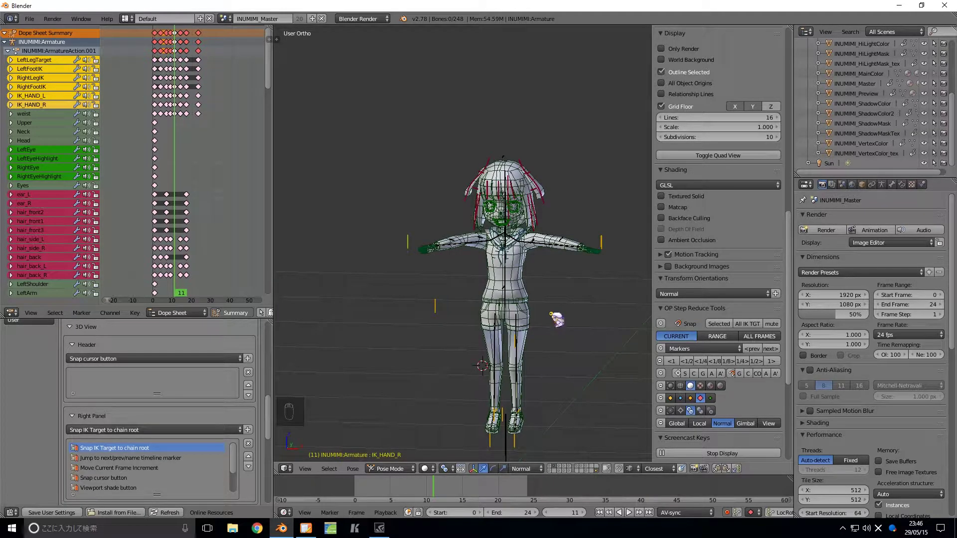
Step: Select the RightForeArm bone and disable its IK bone constraint
{"action": "right_click", "coordinate": [468, 250]}
{"action": "scroll", "coordinate": [464, 252], "scroll_direction": "up", "scroll_amount": 4}
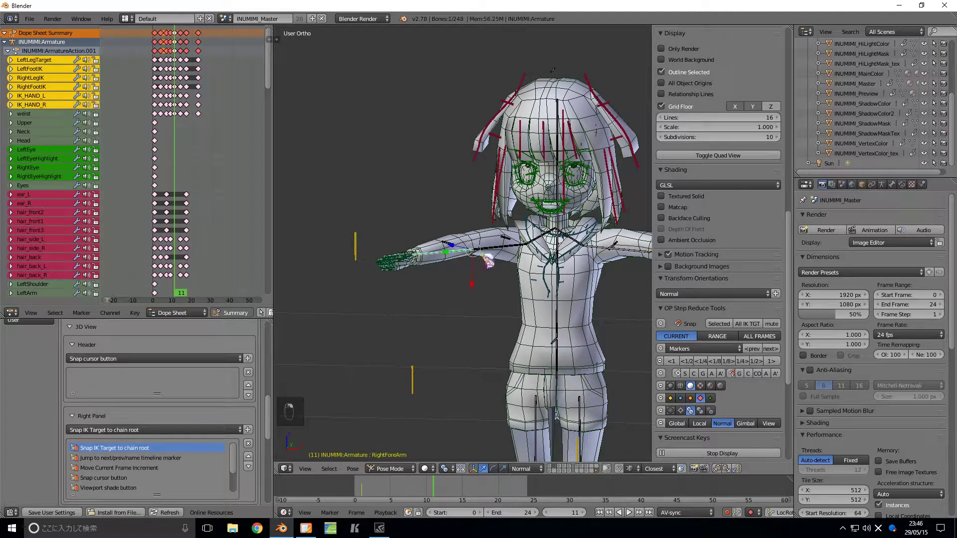
{"action": "left_click", "coordinate": [901, 185]}
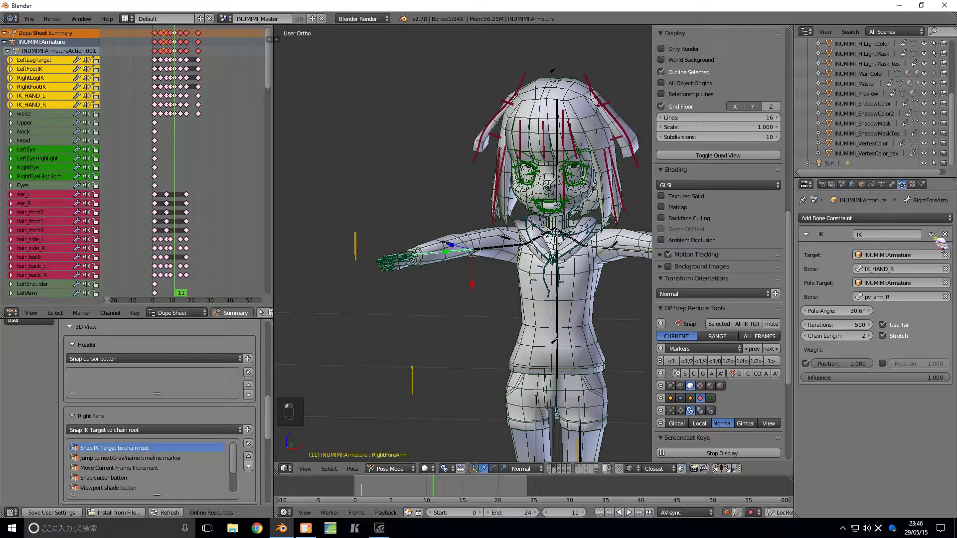
{"action": "left_click", "coordinate": [931, 234]}
{"action": "scroll", "coordinate": [464, 279], "scroll_direction": "down", "scroll_amount": 3}
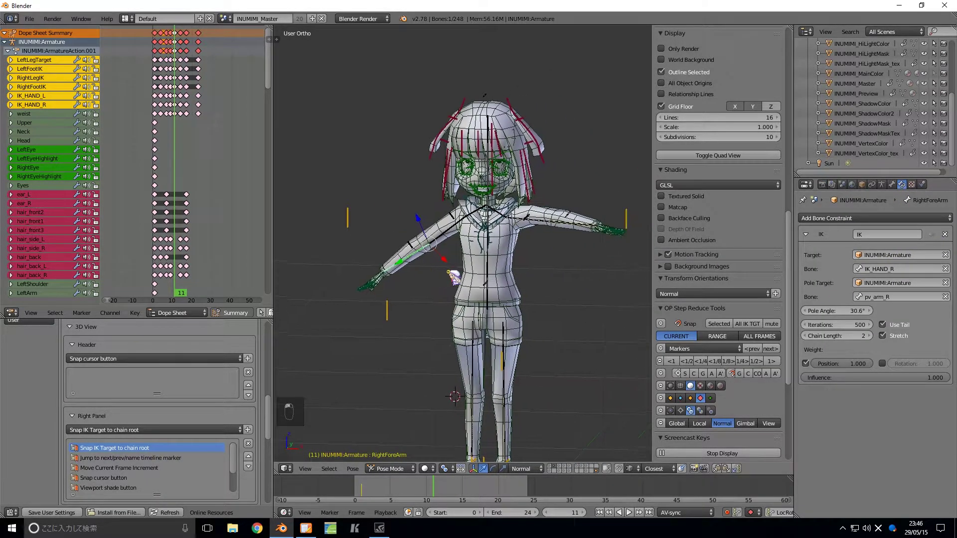
{"action": "scroll", "coordinate": [448, 271], "scroll_direction": "down", "scroll_amount": 1}
{"action": "mouse_move", "coordinate": [450, 291]}
{"action": "middle_mouse_down", "text": "shift"}
{"action": "mouse_move", "coordinate": [453, 315]}
{"action": "mouse_move", "coordinate": [454, 303]}
{"action": "middle_mouse_up", "text": "shift"}
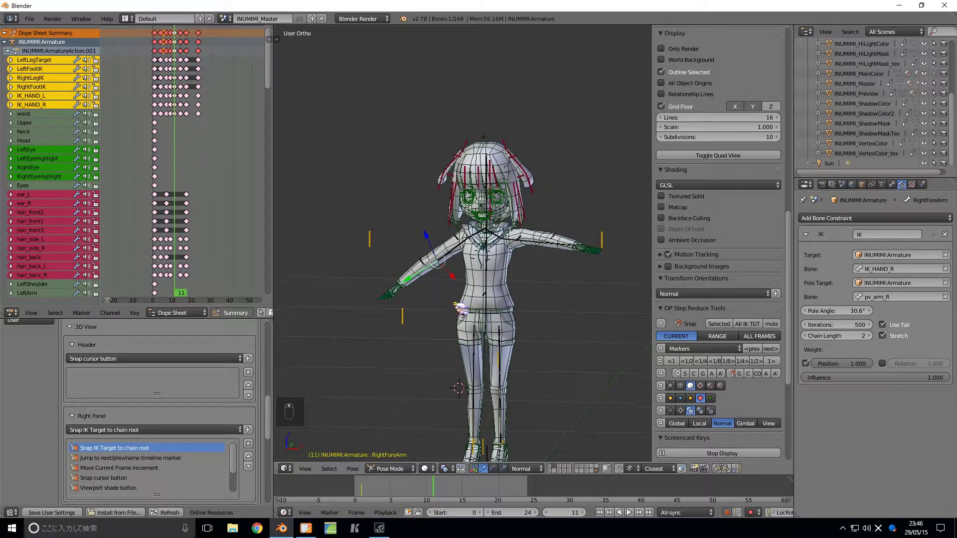
Step: Deselect all bones, snap all IK targets while the right forearm's IK is disabled, and undo the snap
{"action": "scroll", "coordinate": [416, 280], "scroll_direction": "up", "scroll_amount": 1}
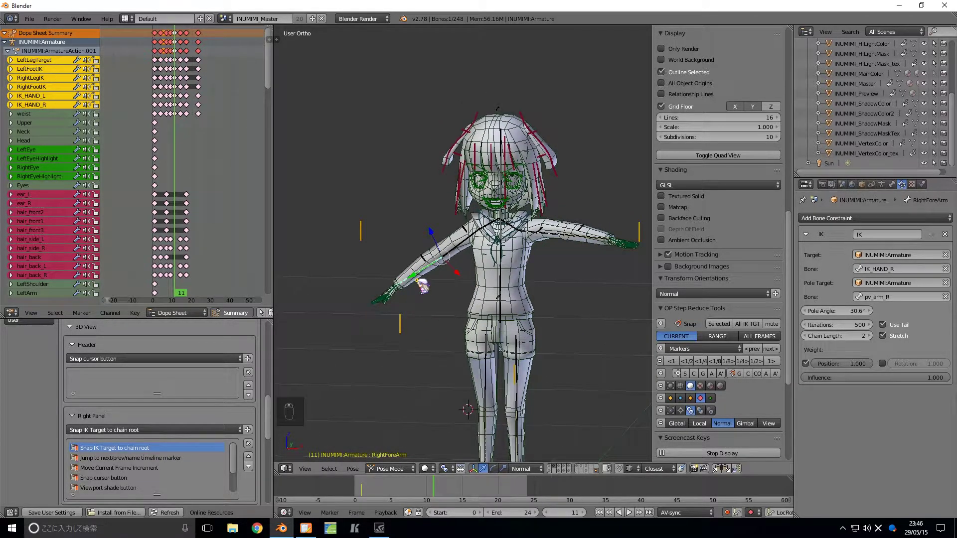
{"action": "scroll", "coordinate": [423, 286], "scroll_direction": "down", "scroll_amount": 1}
{"action": "middle_click_drag", "start_coordinate": [425, 296], "coordinate": [439, 324]}
{"action": "key", "text": "a"}
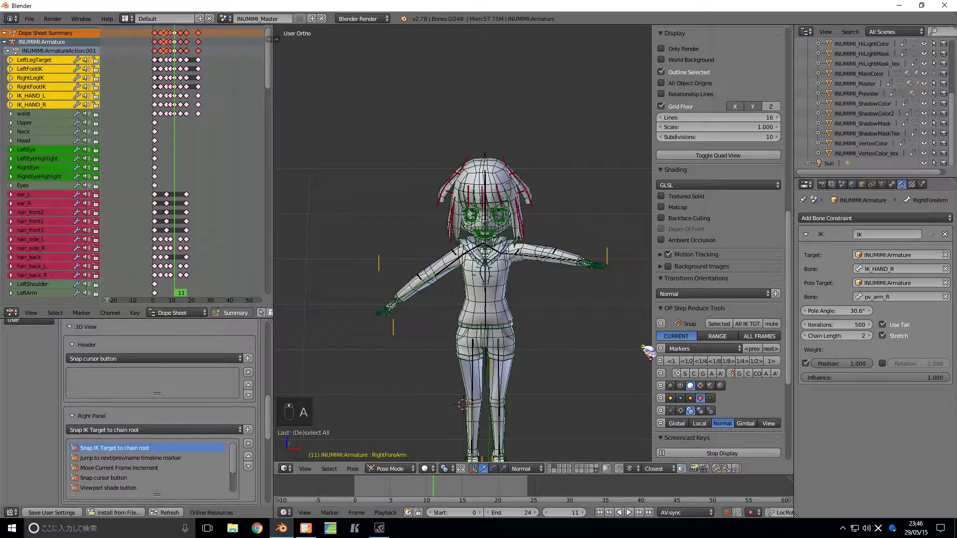
{"action": "left_click", "coordinate": [748, 324]}
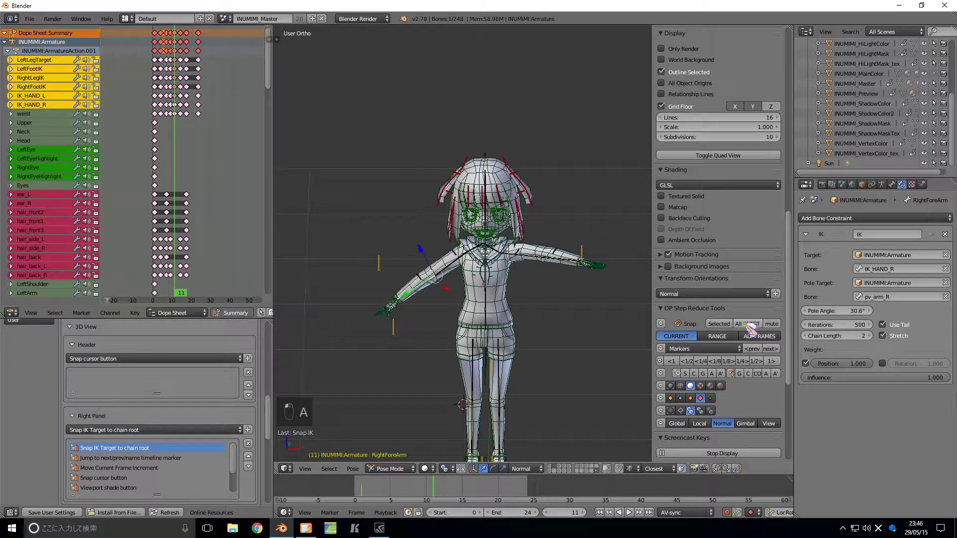
{"action": "key", "text": "ctrl+z"}
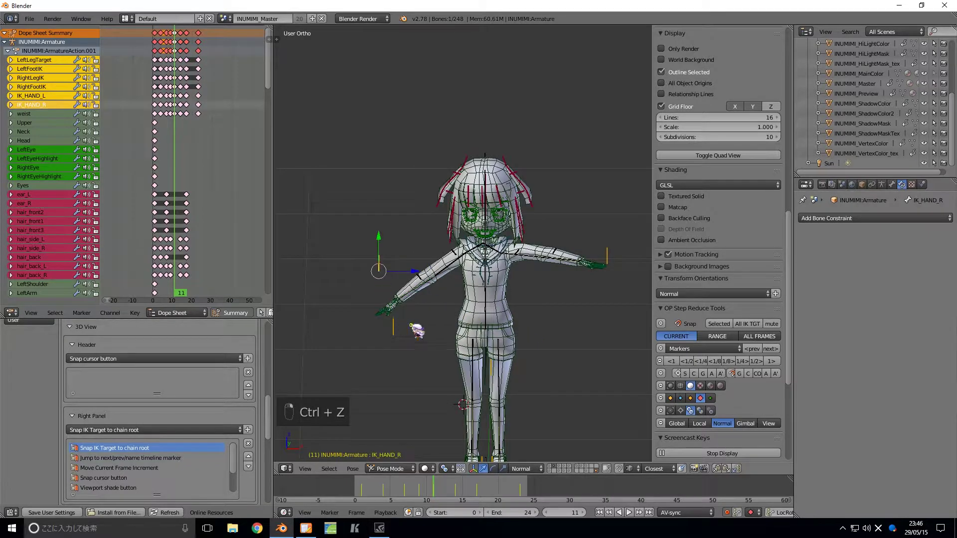
{"action": "key", "text": "ctrl+z"}
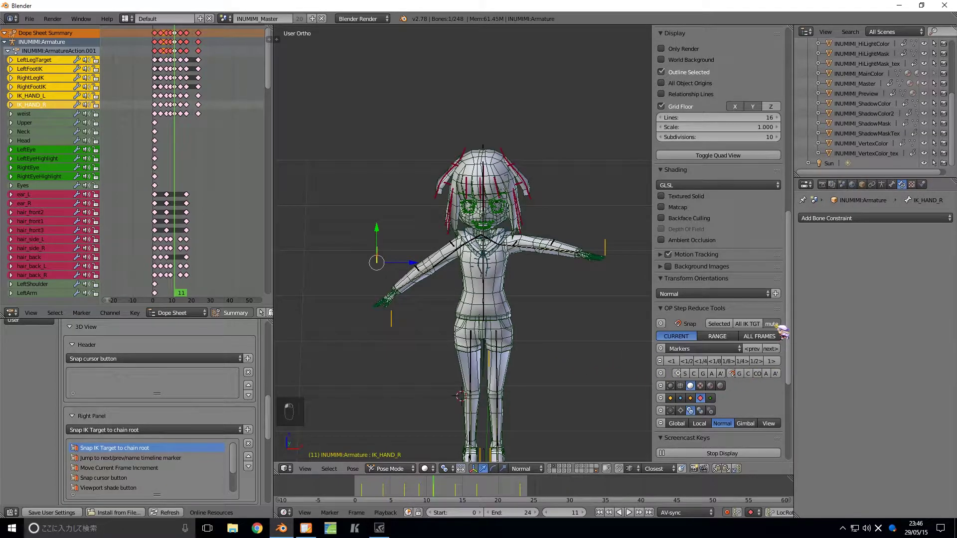
Step: With IK_HAND_R selected, snap all IK targets including the one with the disabled constraint, and undo the snap
{"action": "middle_click_drag", "start_coordinate": [518, 357], "coordinate": [534, 358], "text": "shift"}
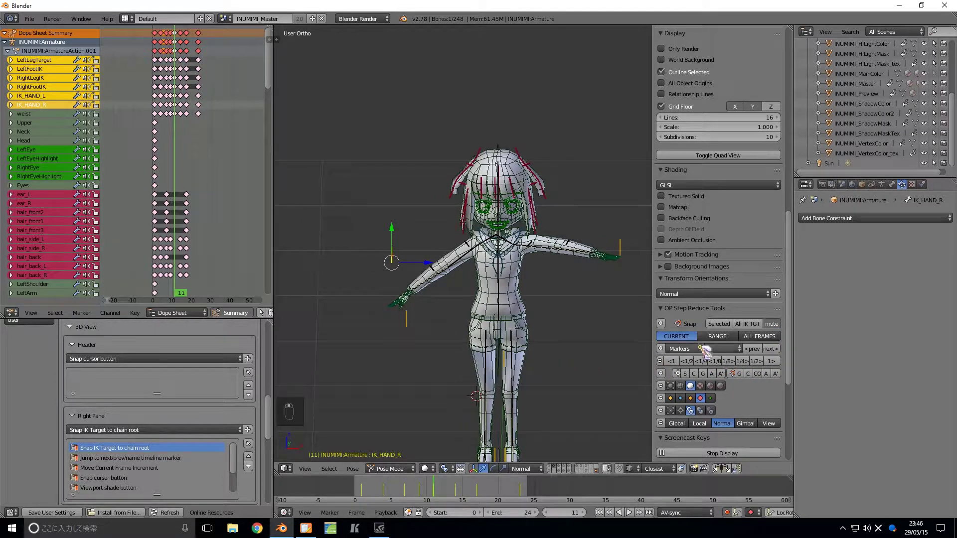
{"action": "left_click", "coordinate": [747, 325]}
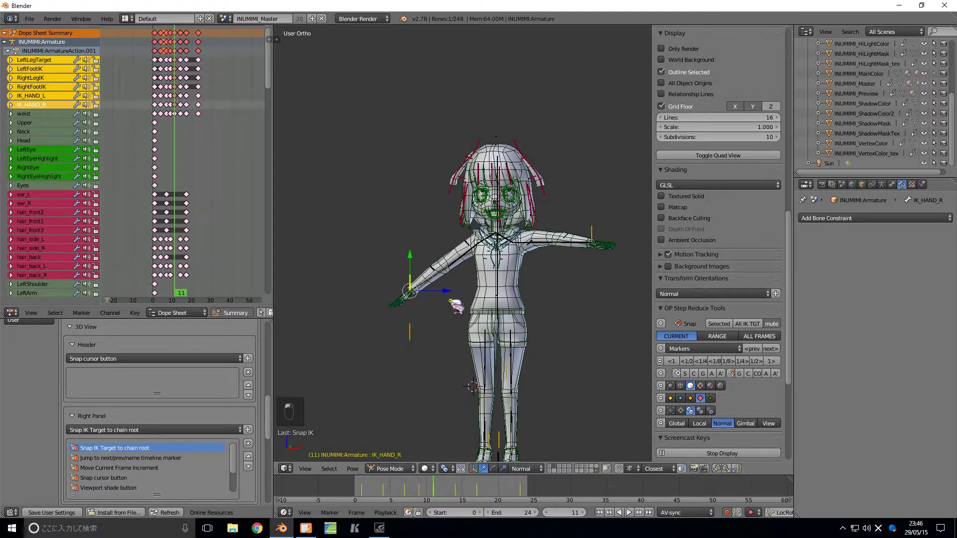
{"action": "scroll", "coordinate": [452, 299], "scroll_direction": "up", "scroll_amount": 2}
{"action": "scroll", "coordinate": [444, 294], "scroll_direction": "down", "scroll_amount": 3}
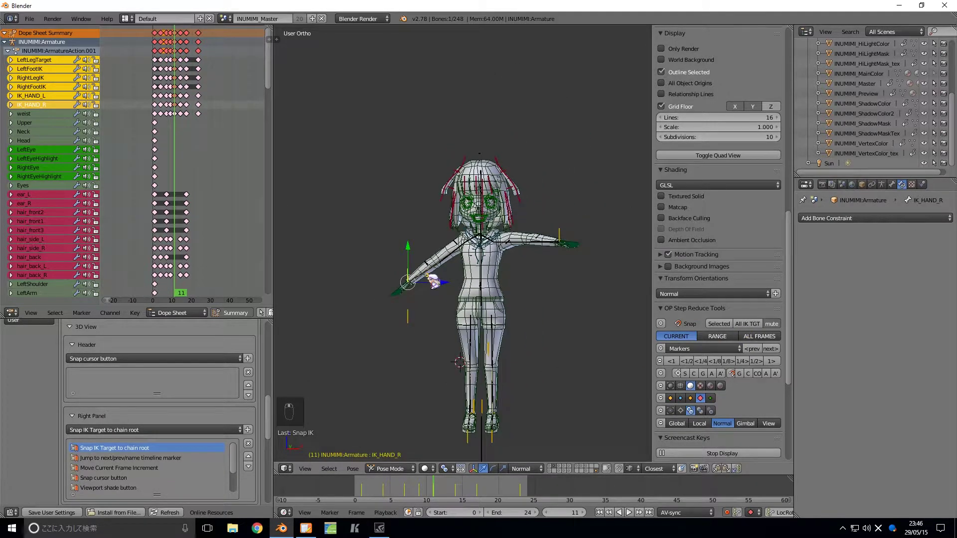
{"action": "key", "text": "ctrl+z"}
{"action": "middle_click_drag", "start_coordinate": [435, 297], "coordinate": [443, 336]}
{"action": "scroll", "coordinate": [404, 277], "scroll_direction": "up", "scroll_amount": 3}
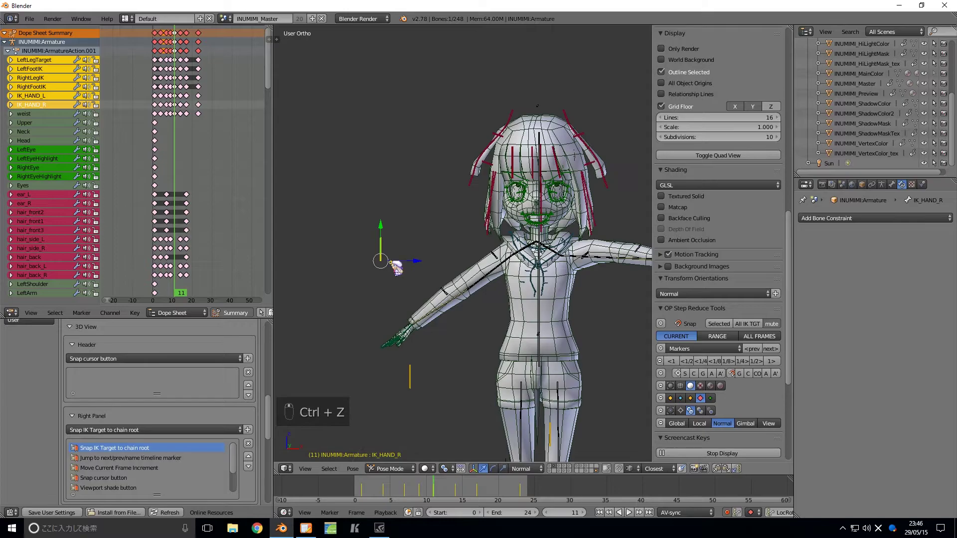
Step: Snap only the selected IK_HAND_R target to its chain root, and undo the snap
{"action": "left_click", "coordinate": [721, 325]}
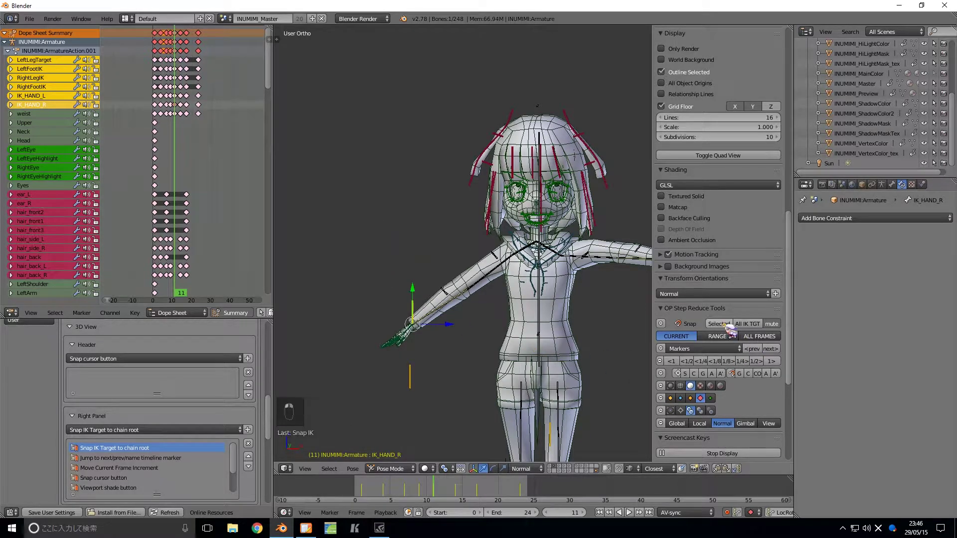
{"action": "scroll", "coordinate": [541, 329], "scroll_direction": "down", "scroll_amount": 3}
{"action": "key", "text": "ctrl+z"}
{"action": "scroll", "coordinate": [554, 329], "scroll_direction": "up", "scroll_amount": 2}
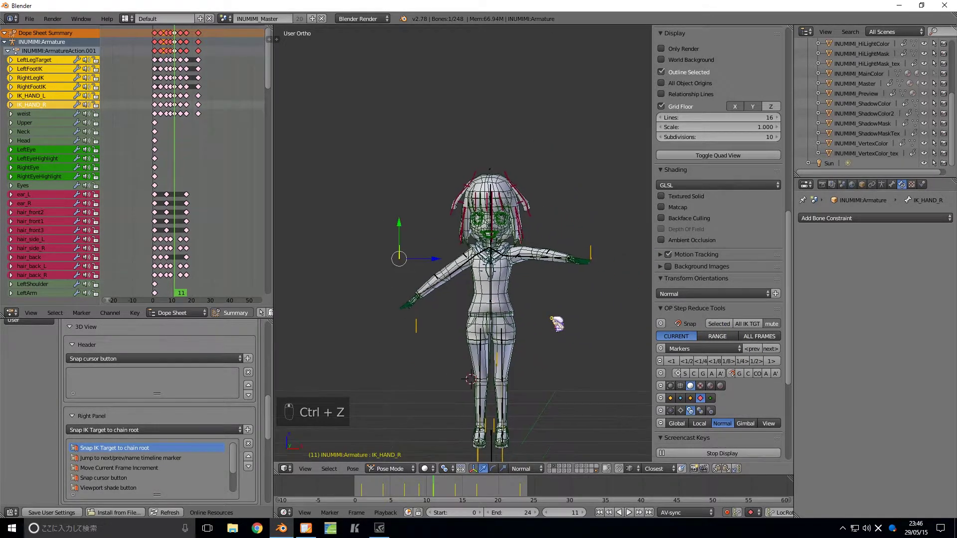
Step: Reload the start-up file and turn on the Screencast Keys display
{"action": "key", "text": "ctrl+n"}
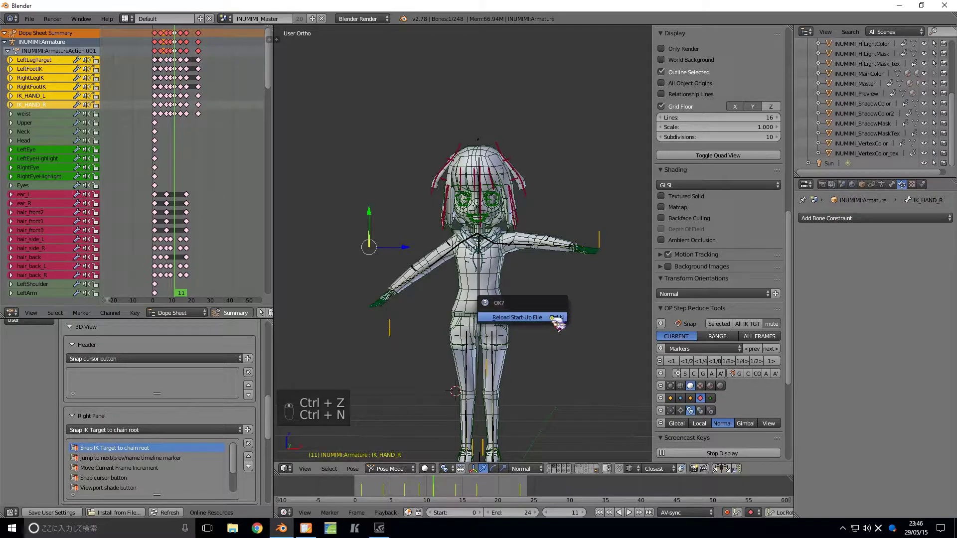
{"action": "left_click", "coordinate": [552, 319]}
{"action": "scroll", "coordinate": [557, 324], "scroll_direction": "down", "scroll_amount": 1}
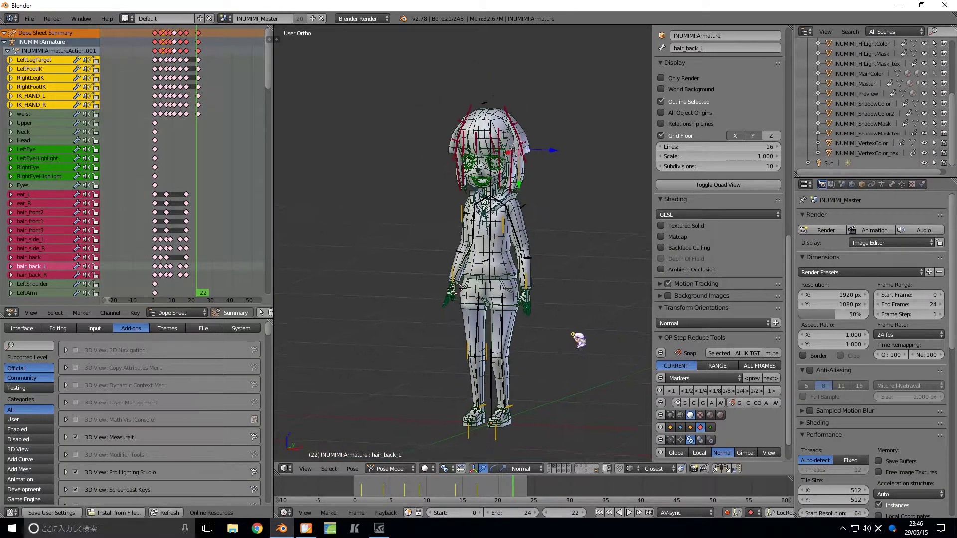
{"action": "left_click", "coordinate": [723, 453]}
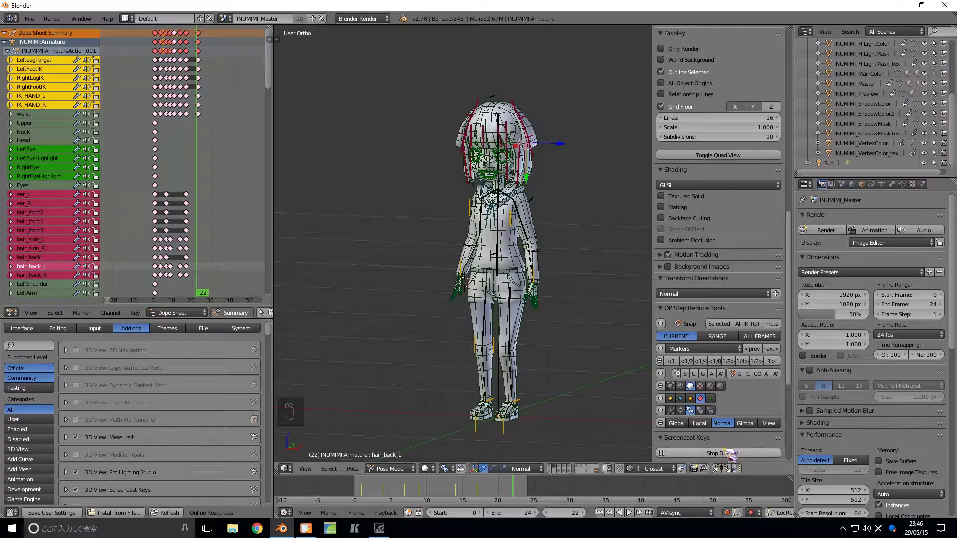
{"action": "middle_click_drag", "start_coordinate": [562, 312], "coordinate": [563, 327], "text": "shift"}
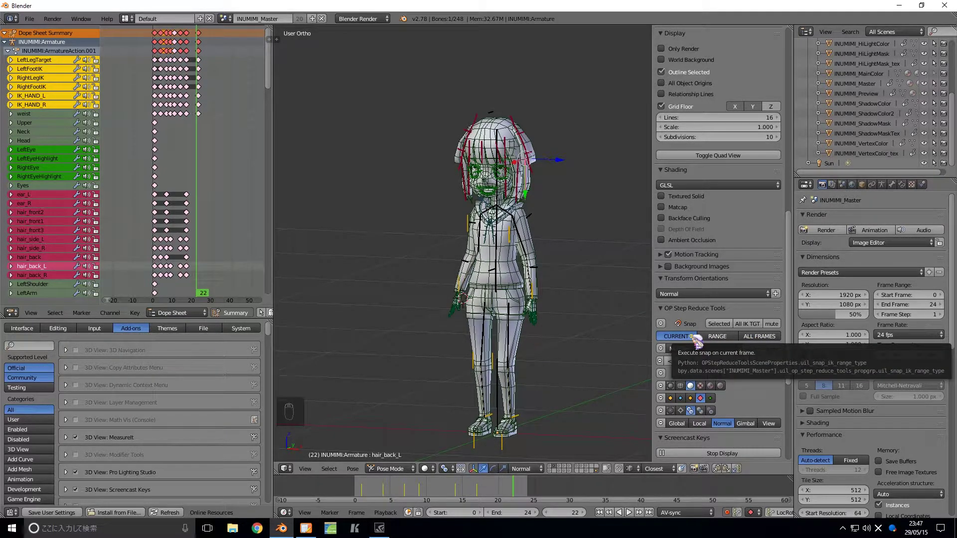
{"action": "middle_click_drag", "start_coordinate": [528, 349], "coordinate": [538, 348], "text": "shift"}
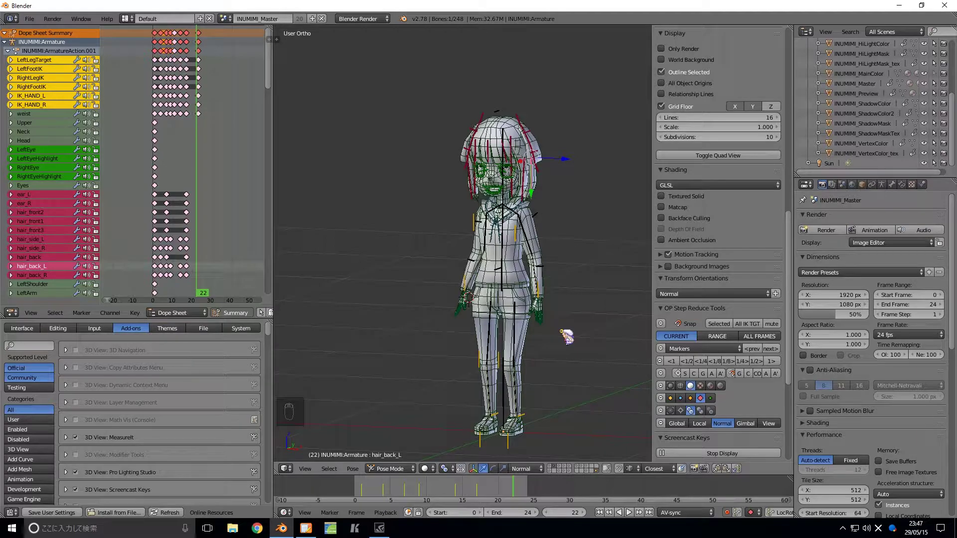
Step: Switch the IK snap mode to RANGE, select the IK_HAND_L bone, and step through the keyframes to frame 11
{"action": "left_click", "coordinate": [717, 337]}
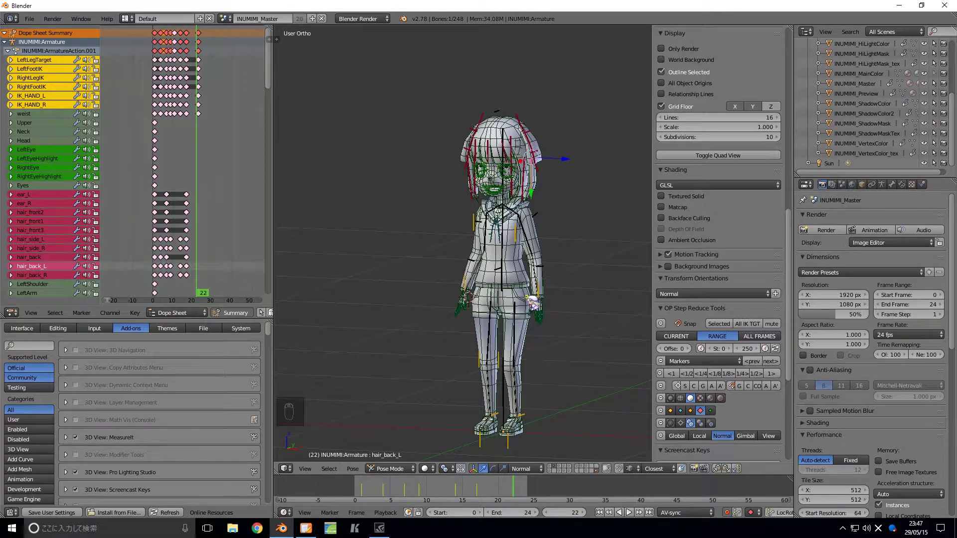
{"action": "right_click", "coordinate": [545, 299]}
{"action": "key", "text": "Down"}
{"action": "key", "text": "Down"}
{"action": "key", "text": "Down"}
{"action": "key", "text": "Down"}
{"action": "key", "text": "Down"}
{"action": "key", "text": "Down"}
{"action": "key", "text": "Down"}
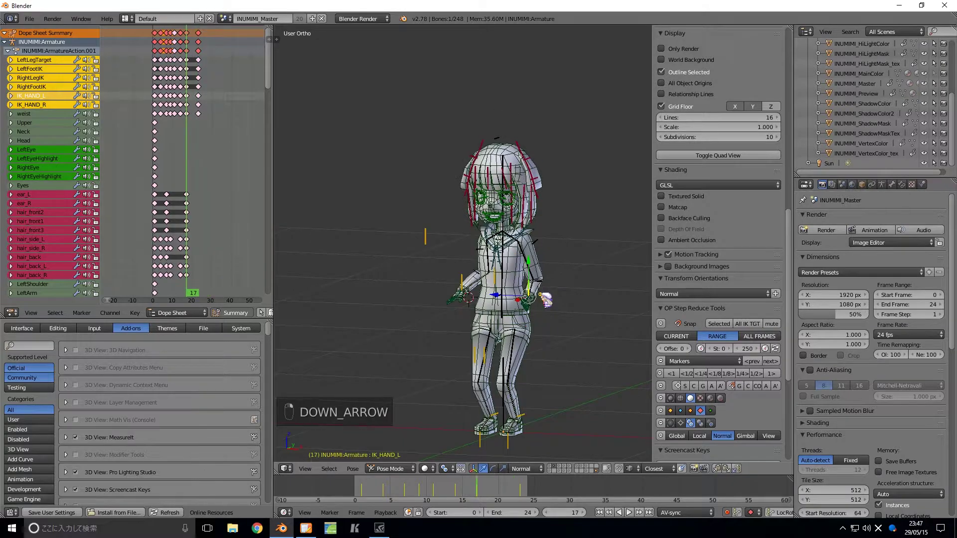
{"action": "key", "text": "Up"}
{"action": "key", "text": "Up"}
{"action": "key", "text": "Up"}
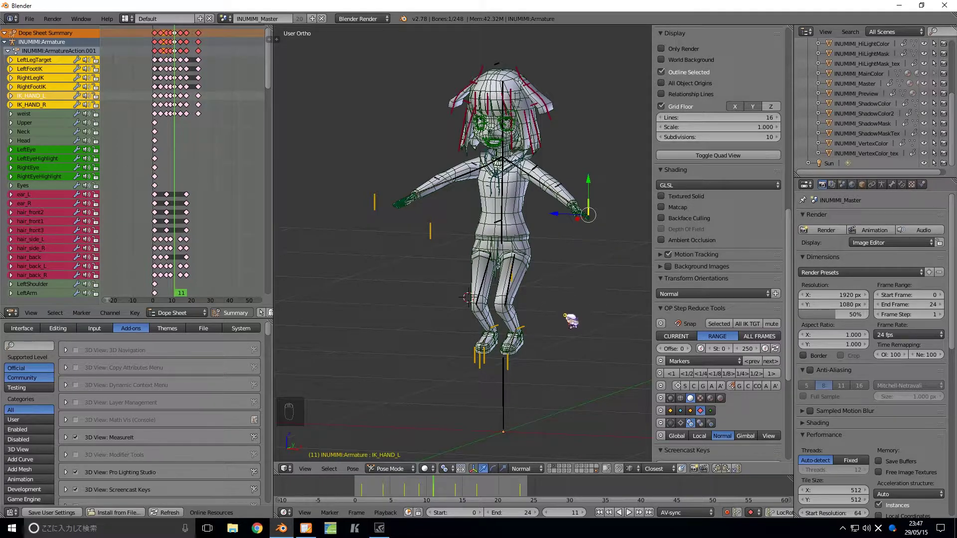
Step: Set the IK snap mode back to CURRENT
{"action": "middle_click_drag", "start_coordinate": [564, 315], "coordinate": [565, 327], "text": "shift"}
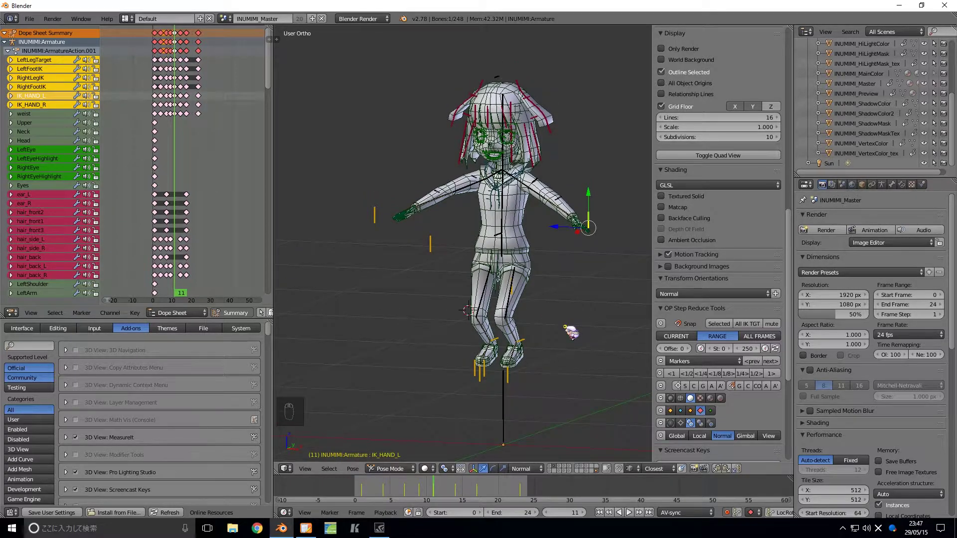
{"action": "middle_click_drag", "start_coordinate": [571, 331], "coordinate": [572, 337], "text": "shift"}
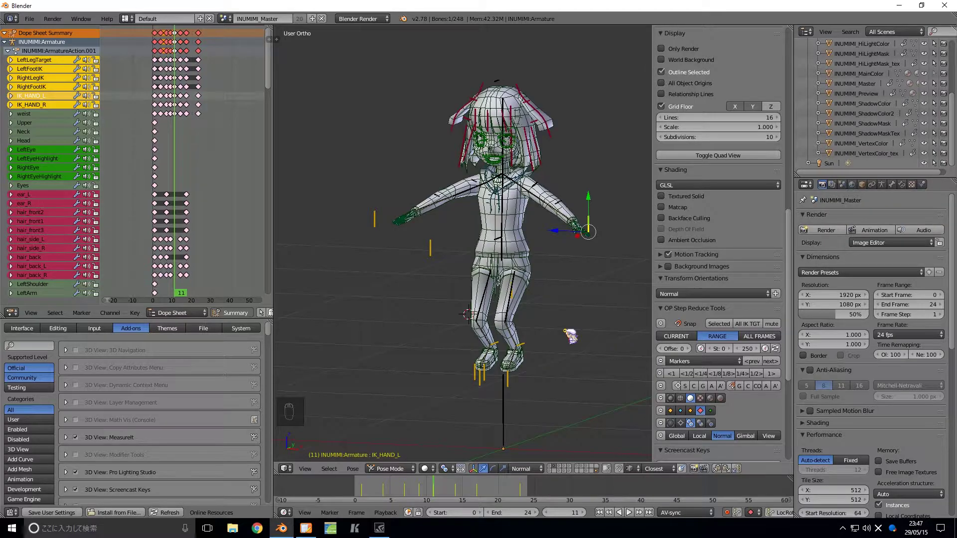
{"action": "left_click", "coordinate": [677, 337]}
{"action": "middle_click_drag", "start_coordinate": [561, 341], "coordinate": [596, 359], "text": "shift"}
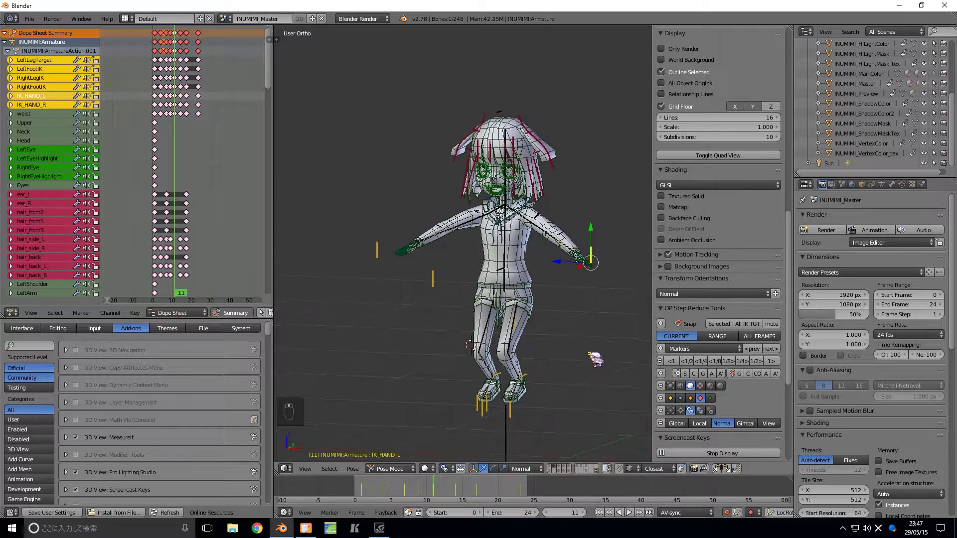
Step: Switch the IK snap mode to RANGE
{"action": "left_click", "coordinate": [716, 337]}
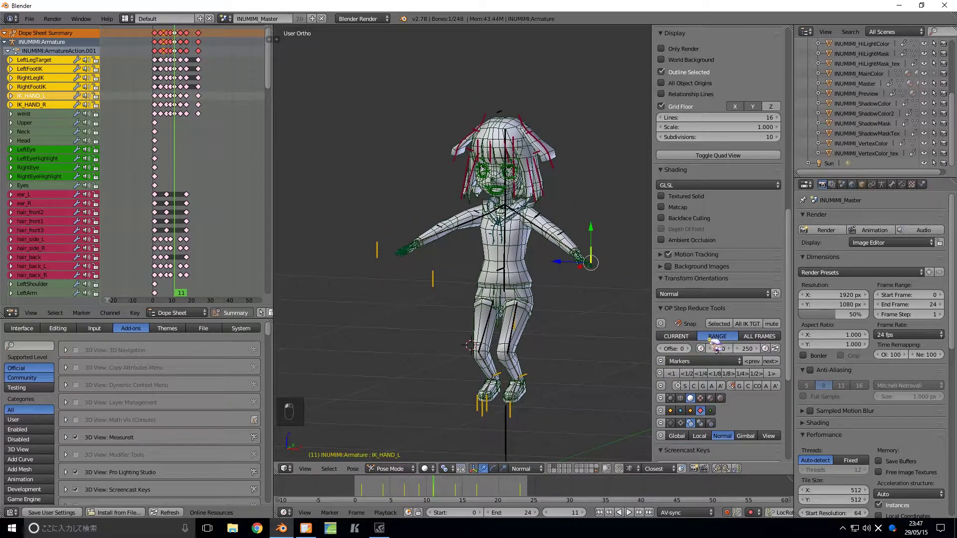
{"action": "left_click", "coordinate": [743, 337]}
{"action": "left_click", "coordinate": [730, 338]}
Step: Turn automatic keyframe insertion off in the timeline and back on from the OP Step Reduce Tools settings, keeping the LocRot keying set
{"action": "scroll", "coordinate": [741, 510], "scroll_direction": "down", "scroll_amount": 3}
{"action": "scroll", "coordinate": [722, 503], "scroll_direction": "down", "scroll_amount": 2}
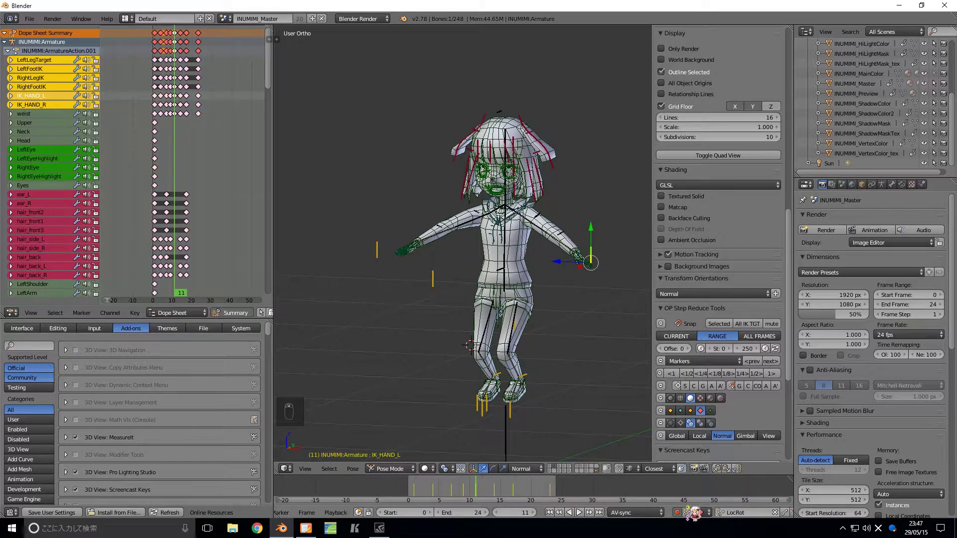
{"action": "scroll", "coordinate": [691, 511], "scroll_direction": "down", "scroll_amount": 3}
{"action": "left_click", "coordinate": [628, 513]}
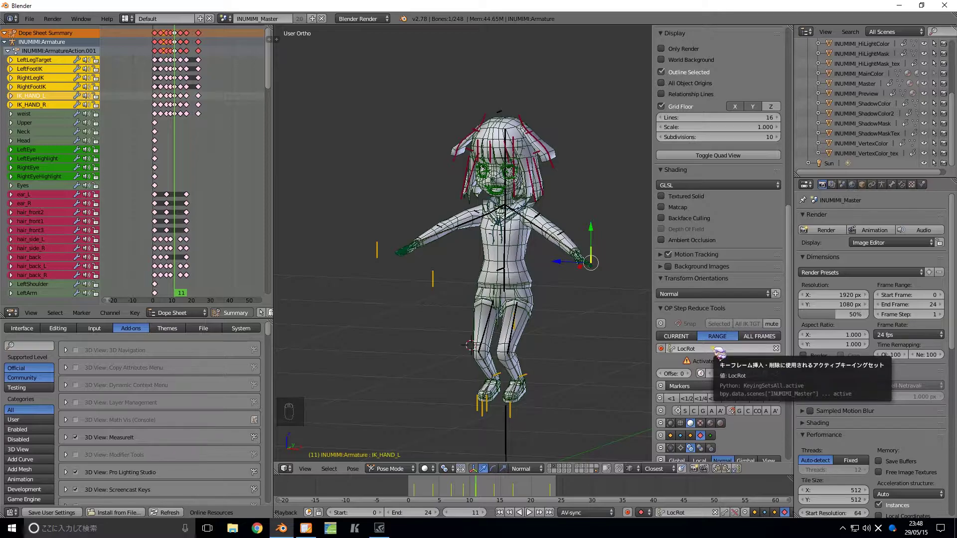
{"action": "left_click", "coordinate": [662, 349]}
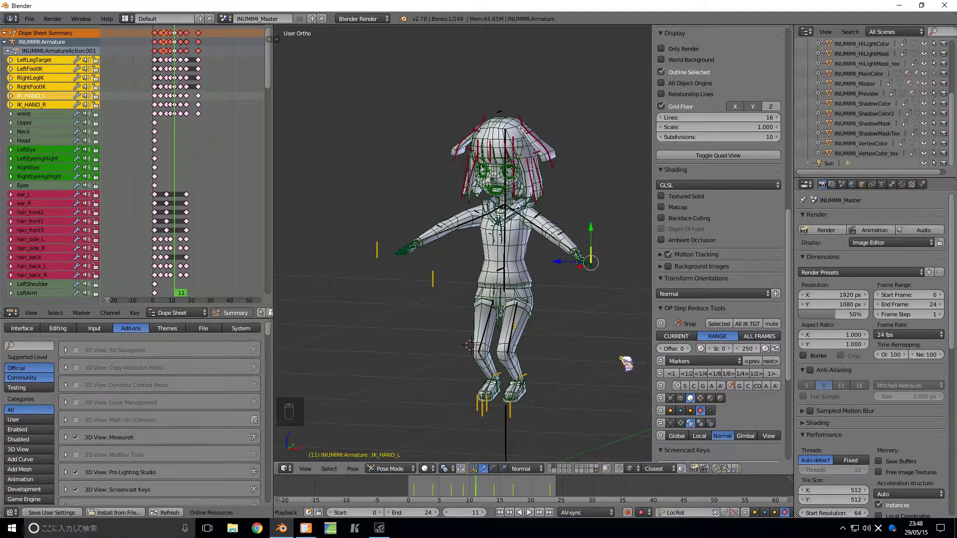
{"action": "left_click", "coordinate": [627, 513]}
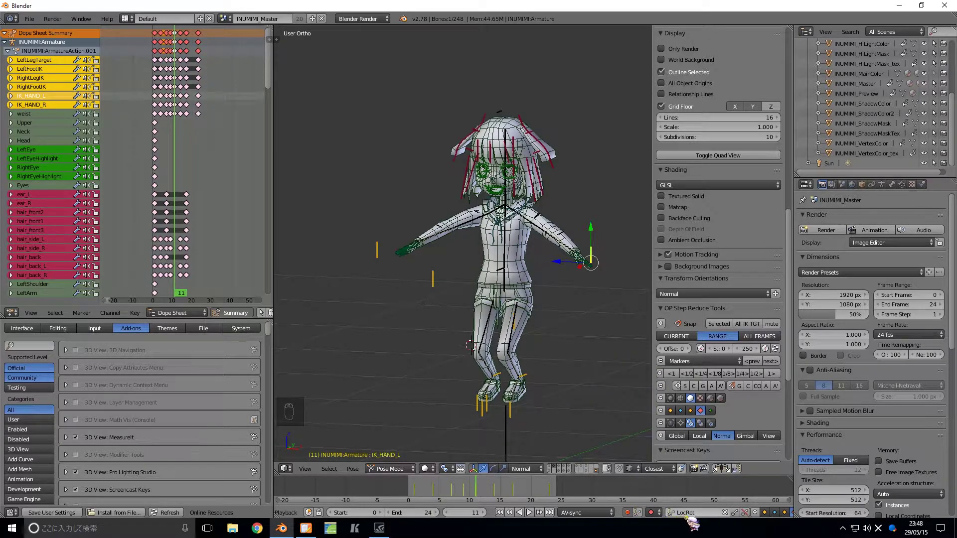
{"action": "left_click", "coordinate": [676, 526]}
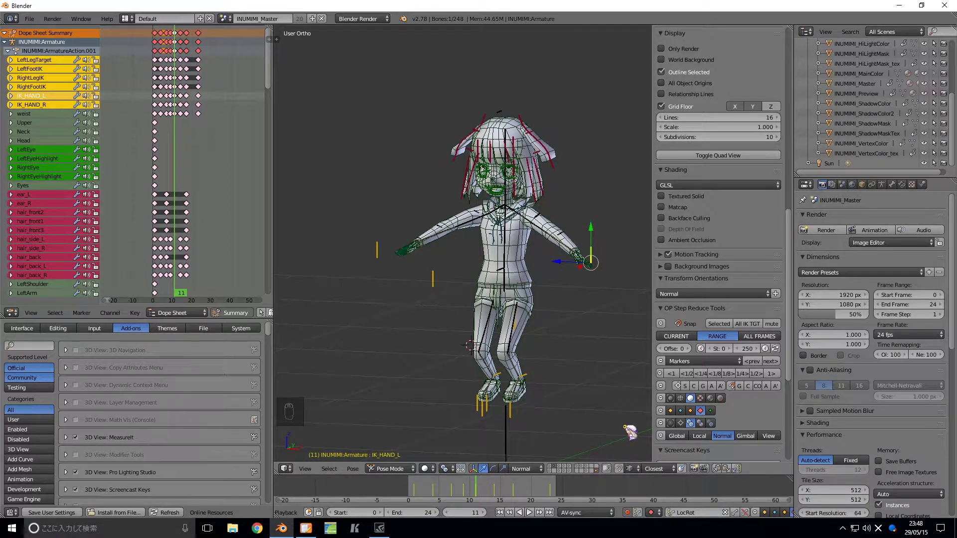
Step: Step back and forth through the keyframes to examine the unsnapped hand IK targets, returning to frame 11
{"action": "middle_click_drag", "start_coordinate": [564, 343], "coordinate": [559, 356], "text": "shift"}
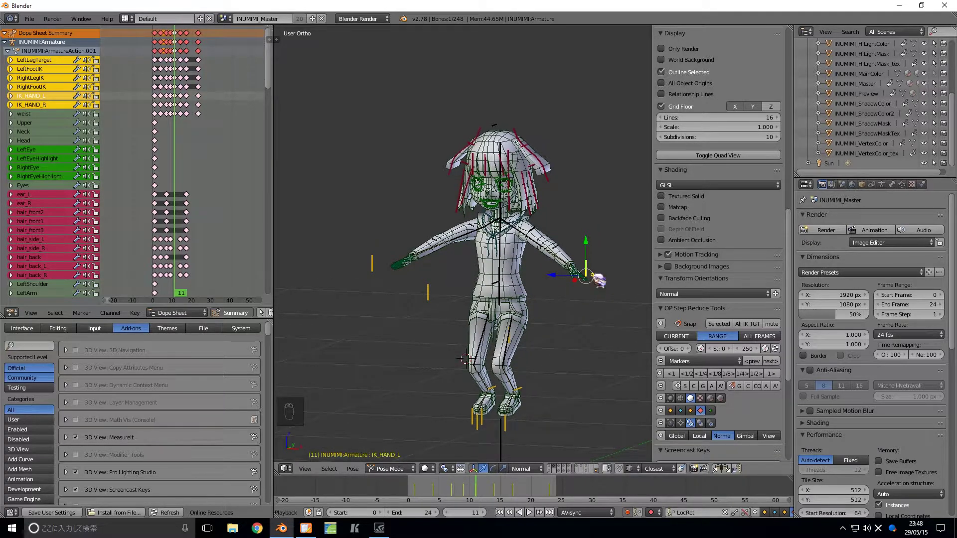
{"action": "key", "text": "Down"}
{"action": "key", "text": "Down"}
{"action": "key", "text": "Up"}
{"action": "key", "text": "Up"}
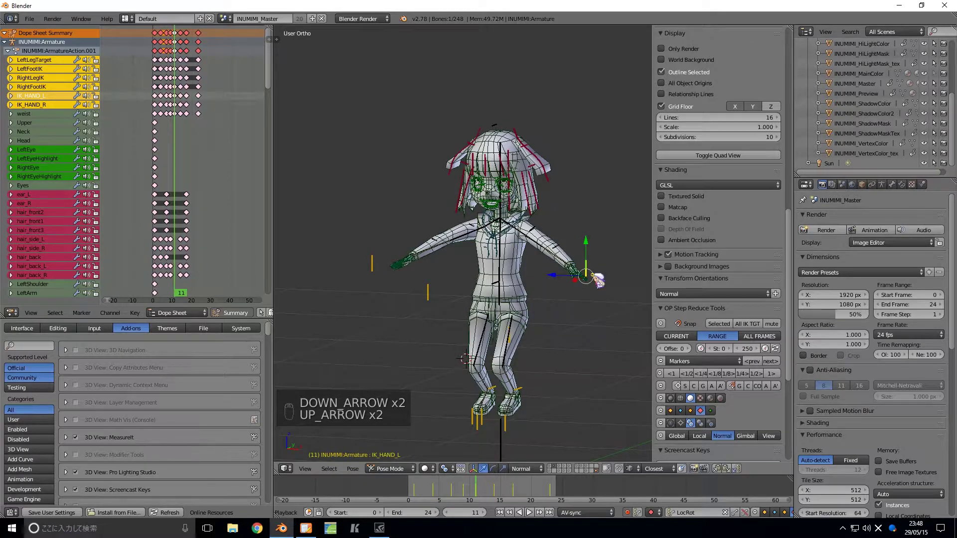
{"action": "key", "text": "Down"}
{"action": "key", "text": "Down"}
{"action": "key", "text": "Down"}
{"action": "key", "text": "Up"}
{"action": "key", "text": "Up"}
{"action": "key", "text": "Up"}
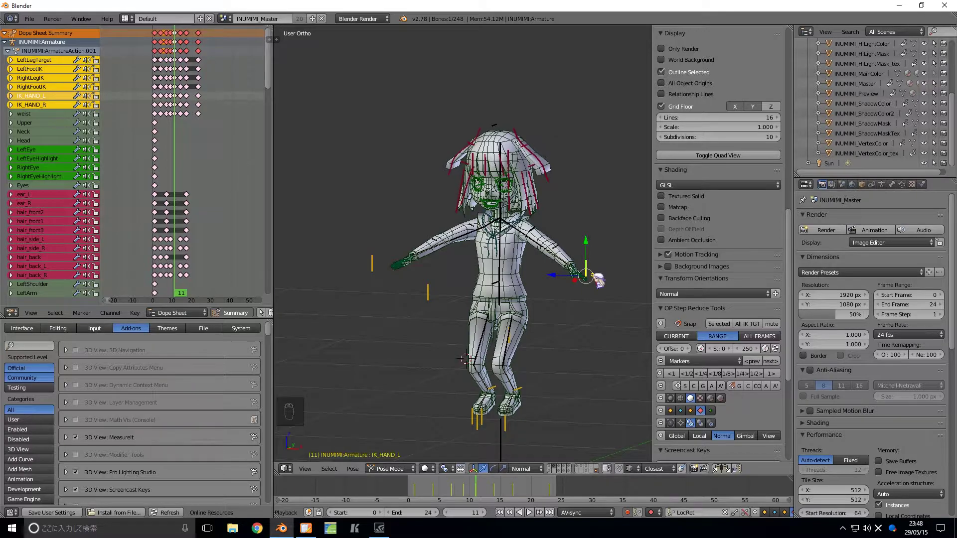
Step: Set the IK snap mode to ALL FRAMES and snap all IK targets
{"action": "left_click", "coordinate": [761, 336]}
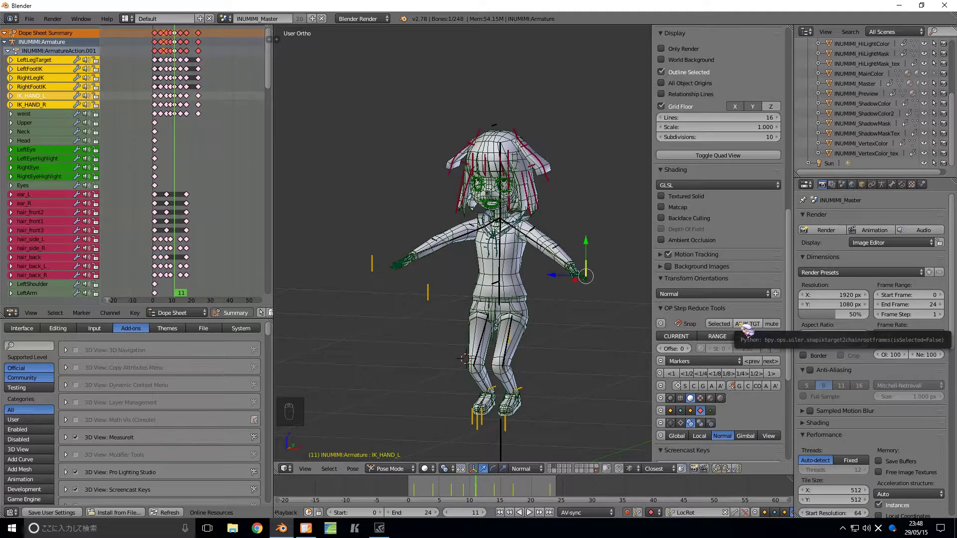
{"action": "left_click", "coordinate": [746, 329]}
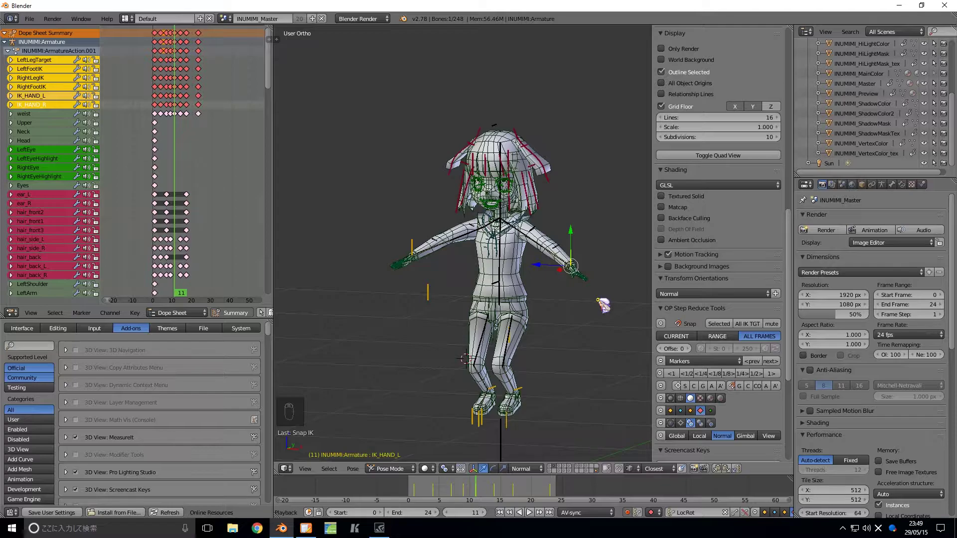
Step: Step through all the keyframes in both directions to check the IK targets against the hands and feet, ending on frame 4
{"action": "key", "text": "Down"}
{"action": "key", "text": "Down"}
{"action": "key", "text": "Down"}
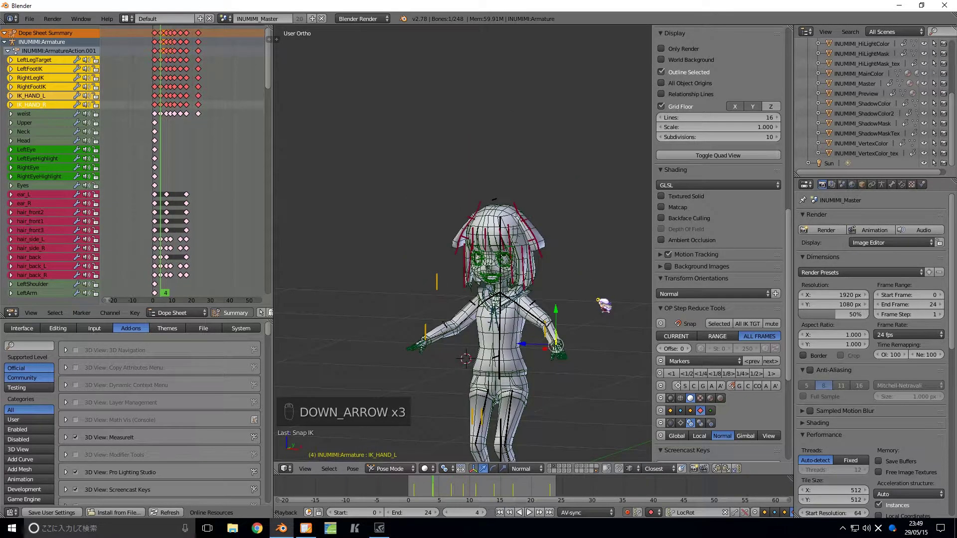
{"action": "key", "text": "Down"}
{"action": "key", "text": "Up"}
{"action": "key", "text": "Up"}
{"action": "key", "text": "Up"}
{"action": "key", "text": "Up"}
{"action": "key", "text": "Up"}
{"action": "key", "text": "Up"}
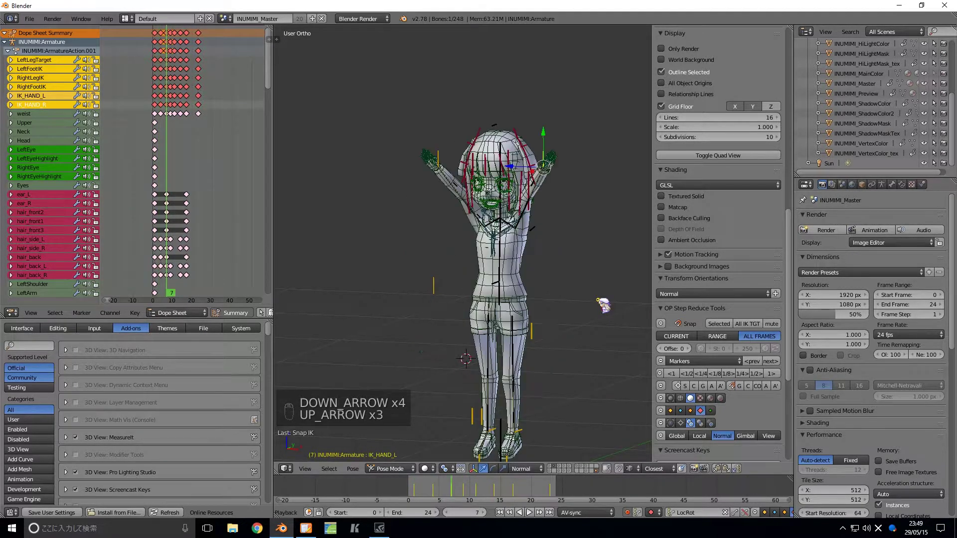
{"action": "key", "text": "Up"}
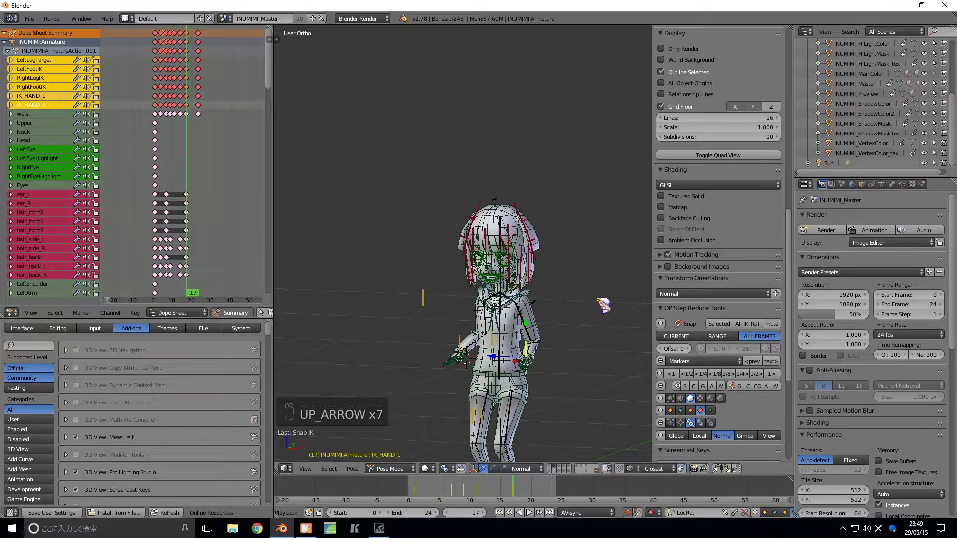
{"action": "key", "text": "Up"}
{"action": "key", "text": "Down"}
{"action": "key", "text": "Down"}
{"action": "key", "text": "Down"}
{"action": "key", "text": "Down"}
{"action": "key", "text": "Down"}
{"action": "key", "text": "Down"}
{"action": "key", "text": "Down"}
{"action": "key", "text": "Down"}
{"action": "key", "text": "Down"}
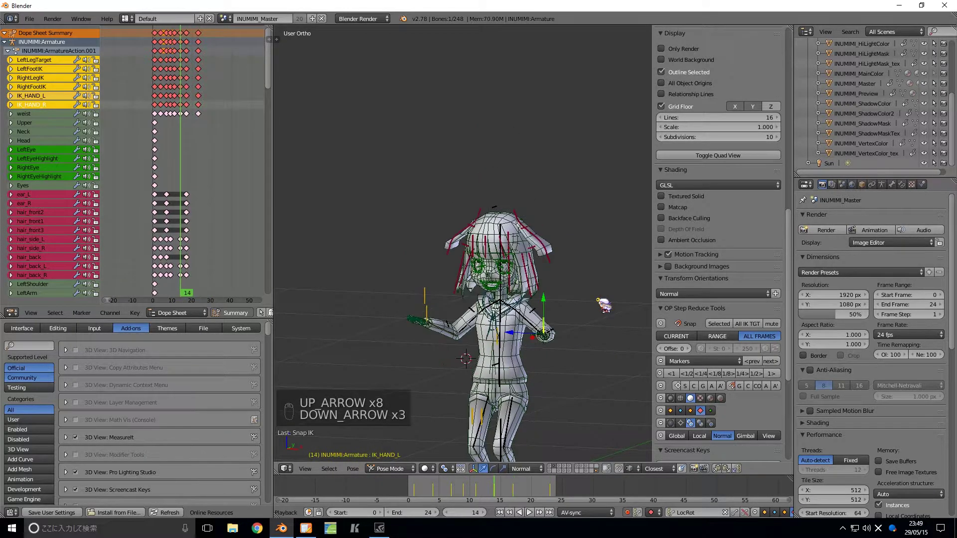
{"action": "key", "text": "Down"}
{"action": "key", "text": "Up"}
{"action": "key", "text": "Up"}
{"action": "key", "text": "Up"}
{"action": "key", "text": "Up"}
{"action": "key", "text": "Up"}
{"action": "key", "text": "Up"}
{"action": "key", "text": "Up"}
{"action": "key", "text": "Up"}
{"action": "key", "text": "Up"}
{"action": "key", "text": "Up"}
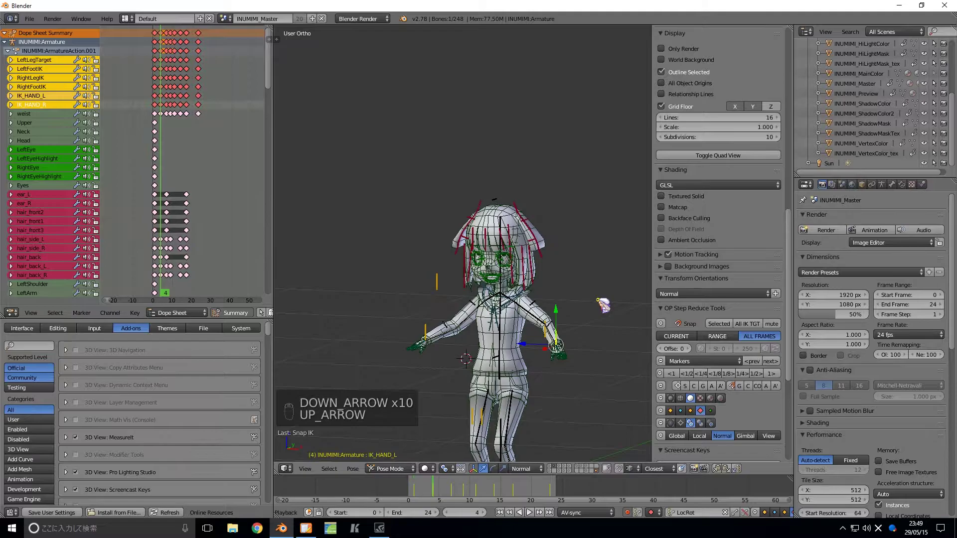
{"action": "key", "text": "Down"}
{"action": "key", "text": "Down"}
{"action": "key", "text": "Down"}
{"action": "key", "text": "Down"}
{"action": "key", "text": "Down"}
{"action": "key", "text": "Down"}
{"action": "key", "text": "Down"}
{"action": "key", "text": "Down"}
{"action": "key", "text": "Down"}
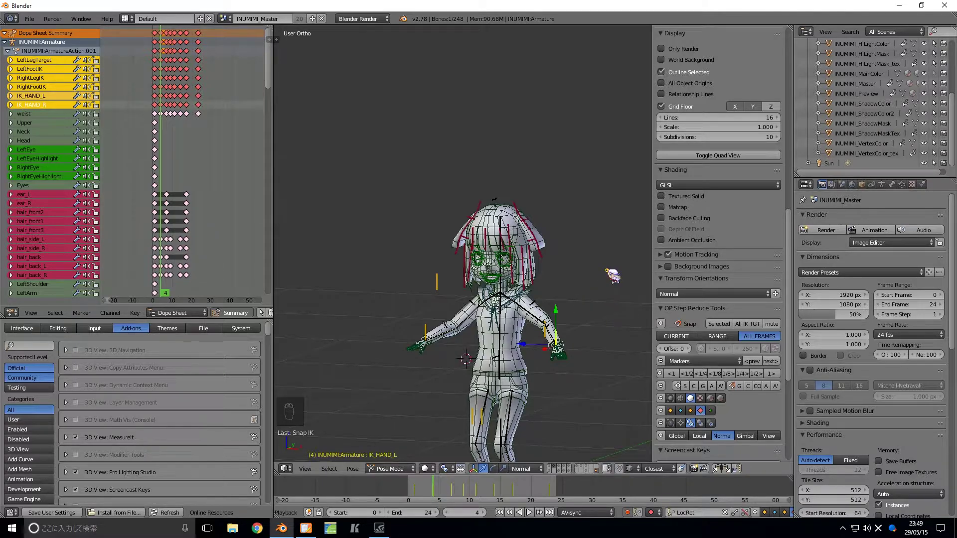
Step: Reload the start-up file and display the character in solid shading
{"action": "key", "text": "ctrl+n"}
{"action": "left_click", "coordinate": [566, 305]}
{"action": "key", "text": "z"}
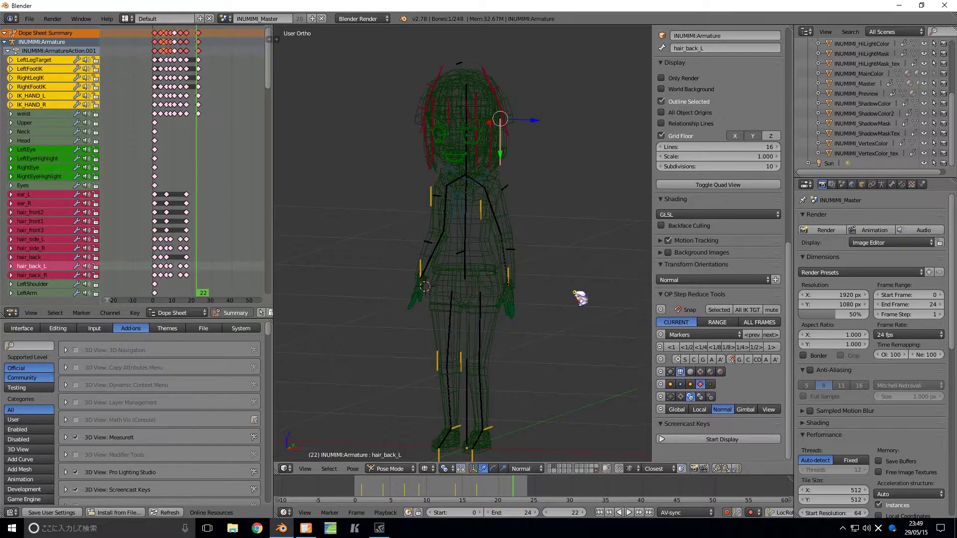
{"action": "key", "text": "z"}
{"action": "middle_click_drag", "start_coordinate": [540, 325], "coordinate": [572, 320], "text": "shift"}
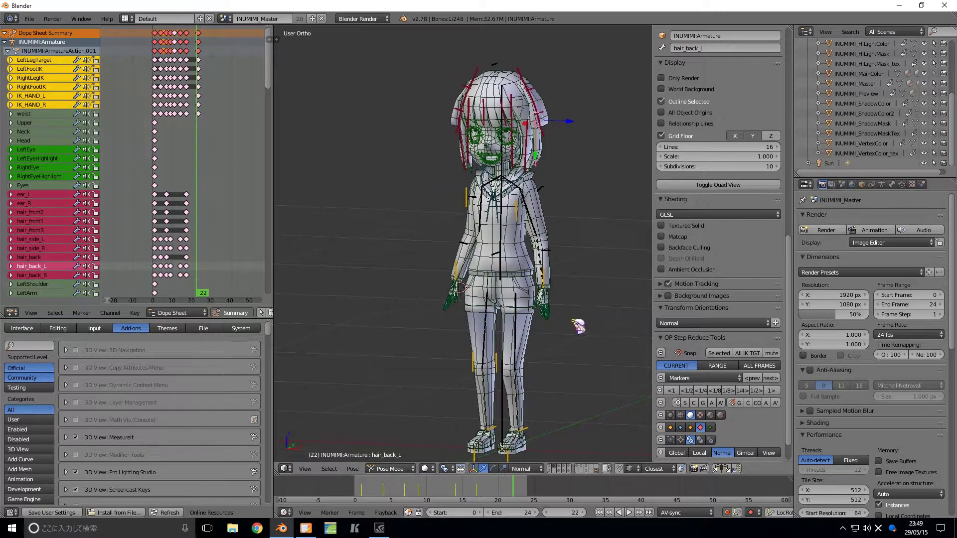
Step: Switch the IK snap mode to RANGE, set the range start from current frame 10, and widen the sidebar to show the full fields
{"action": "left_click", "coordinate": [731, 367]}
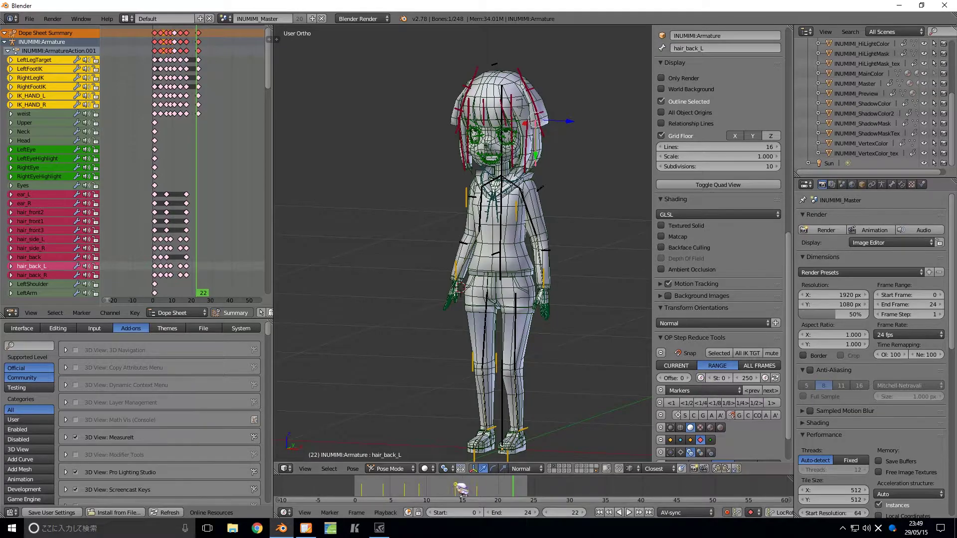
{"action": "left_click", "coordinate": [426, 486]}
{"action": "left_click", "coordinate": [701, 378]}
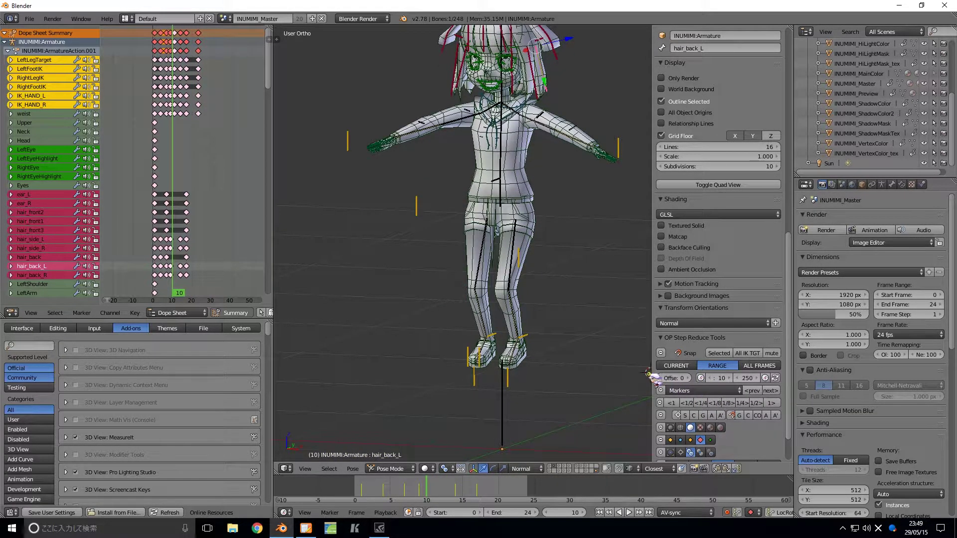
{"action": "left_click_drag", "start_coordinate": [654, 378], "coordinate": [595, 377]}
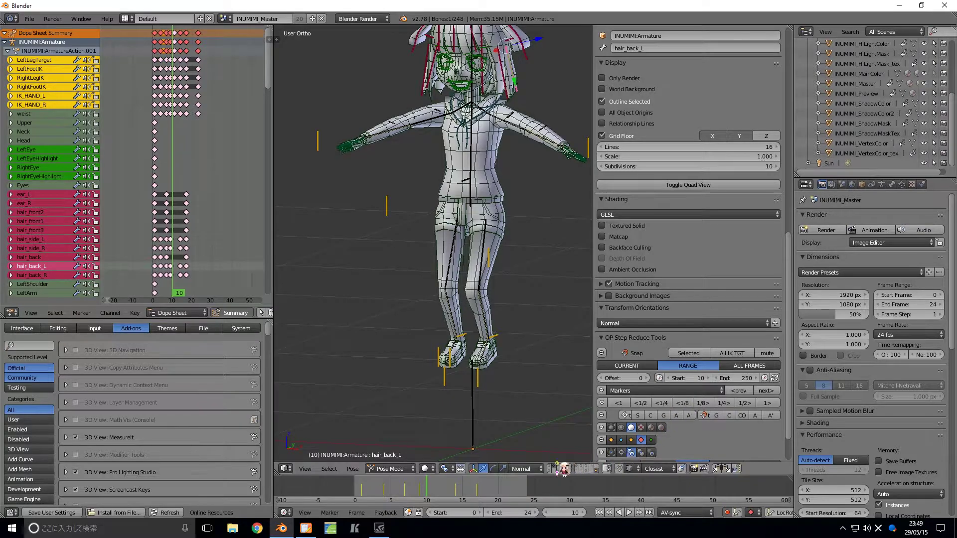
Step: Set the snap range end from current frame 17, and reset the snap range to the scene's 0 to 24
{"action": "left_click", "coordinate": [492, 487]}
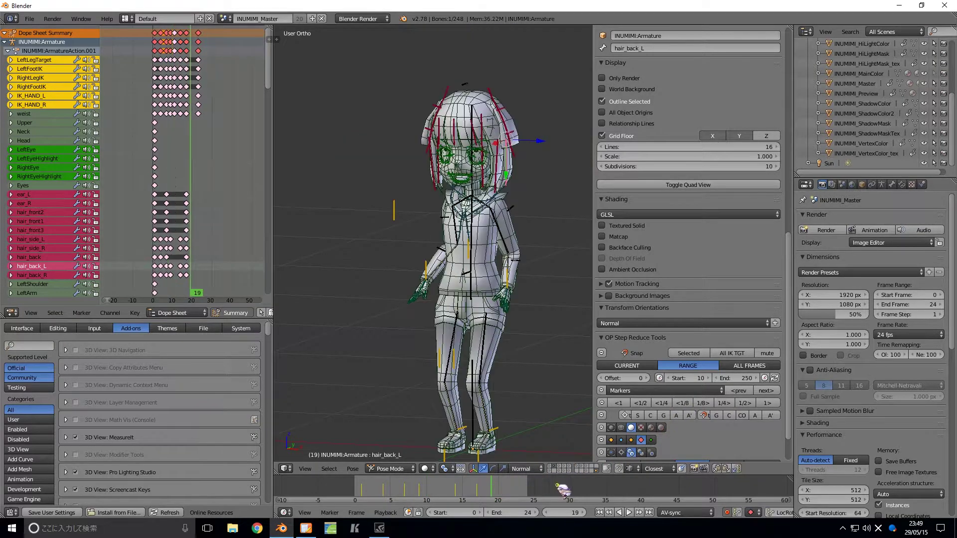
{"action": "left_click", "coordinate": [476, 487]}
{"action": "left_click", "coordinate": [764, 378]}
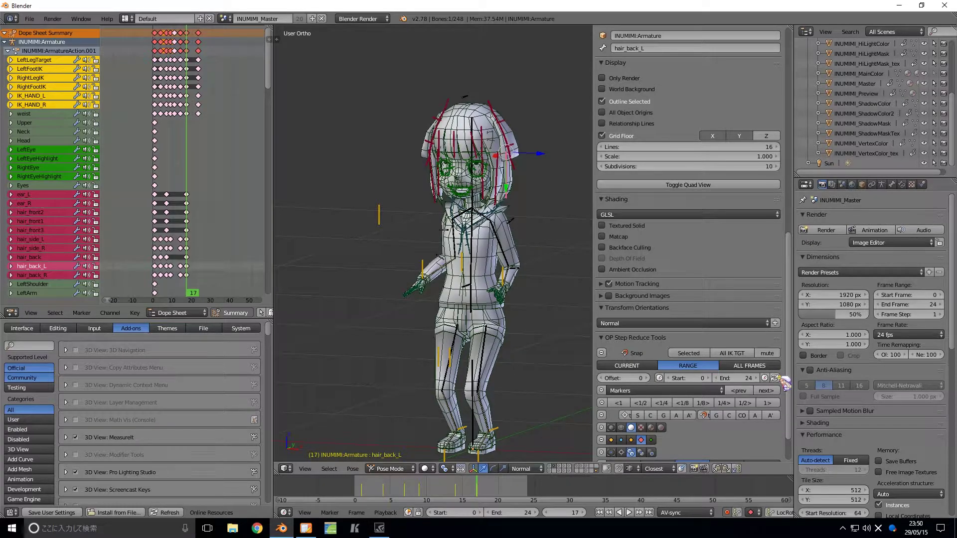
Step: Set the scene's start frame to 7 and end frame to 20, and copy that range into the snap range
{"action": "left_click", "coordinate": [483, 513]}
{"action": "left_click", "coordinate": [482, 513]}
{"action": "left_click", "coordinate": [483, 513]}
{"action": "left_click", "coordinate": [482, 513]}
{"action": "left_click", "coordinate": [483, 513]}
{"action": "left_click", "coordinate": [482, 513]}
{"action": "left_click", "coordinate": [483, 513]}
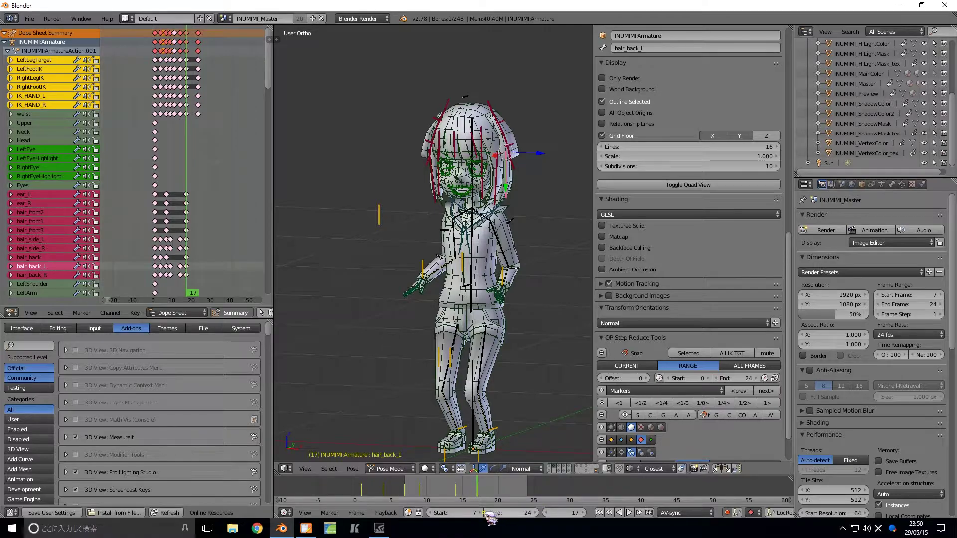
{"action": "left_click", "coordinate": [487, 513]}
{"action": "left_click", "coordinate": [487, 512]}
{"action": "left_click", "coordinate": [487, 513]}
{"action": "left_click", "coordinate": [487, 513]}
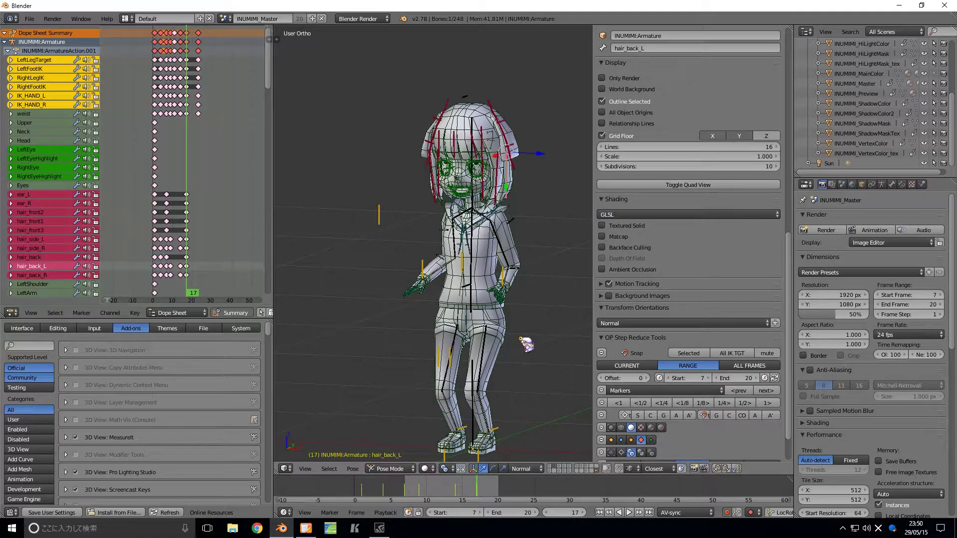
Step: Go to the keyframe at frame 7 and set the start to frame 9 for both the scene and the snap range
{"action": "key", "text": "Down"}
{"action": "key", "text": "Down"}
{"action": "key", "text": "Down"}
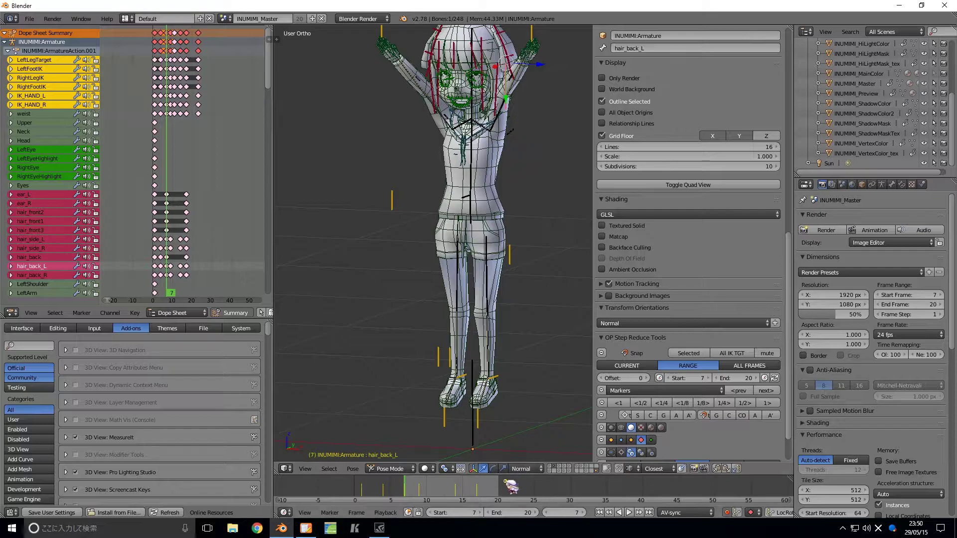
{"action": "left_click", "coordinate": [481, 513]}
{"action": "left_click", "coordinate": [481, 513]}
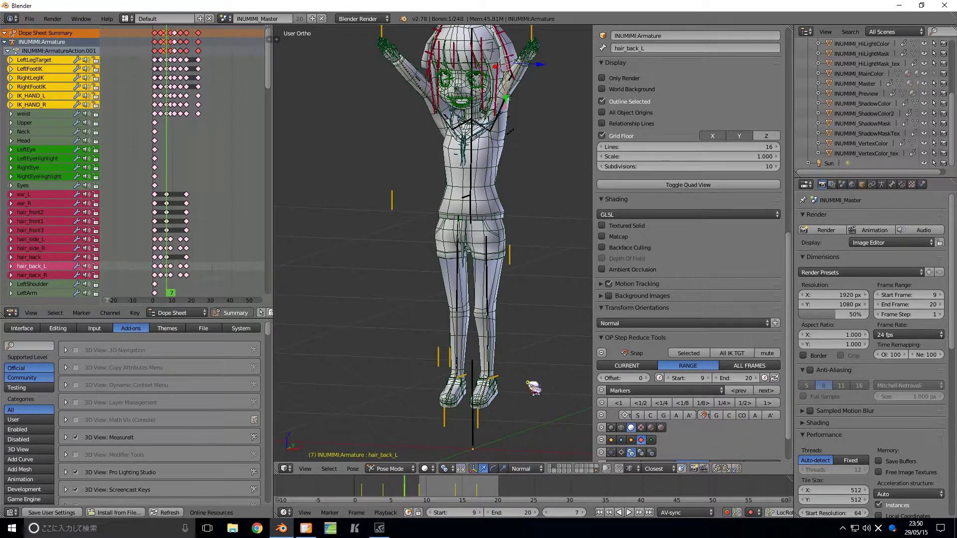
Step: Snap all IK targets over the frame range 9 to 20
{"action": "scroll", "coordinate": [531, 392], "scroll_direction": "down", "scroll_amount": 2}
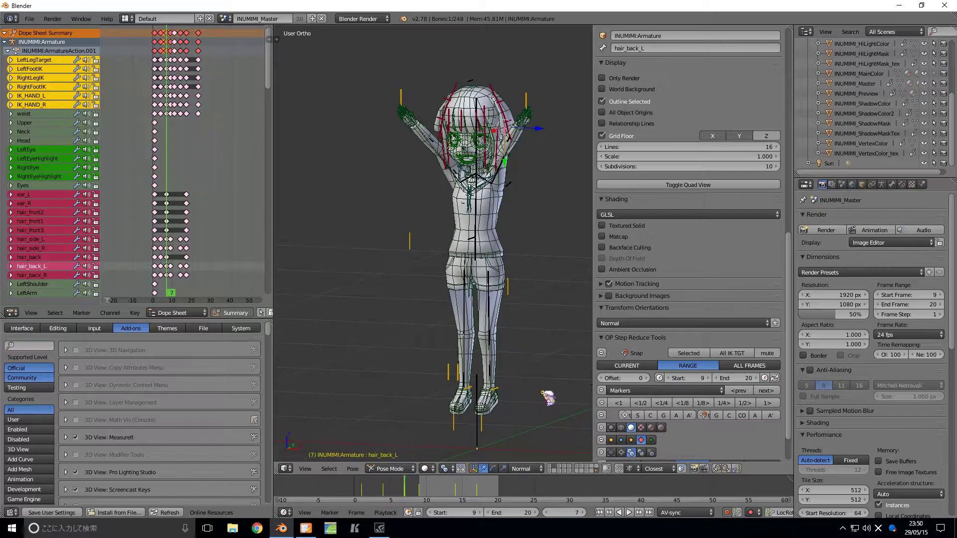
{"action": "middle_click_drag", "start_coordinate": [534, 399], "coordinate": [531, 410], "text": "shift"}
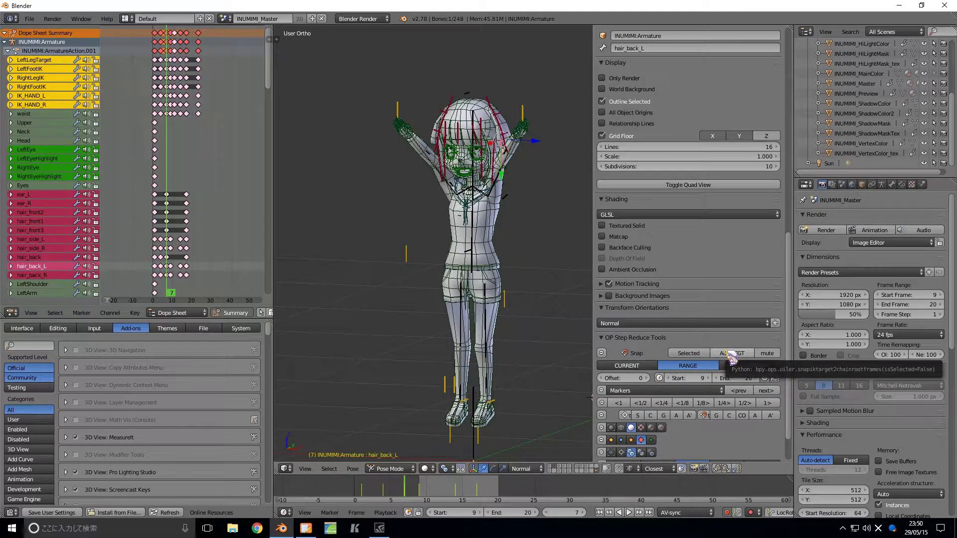
{"action": "left_click", "coordinate": [731, 353]}
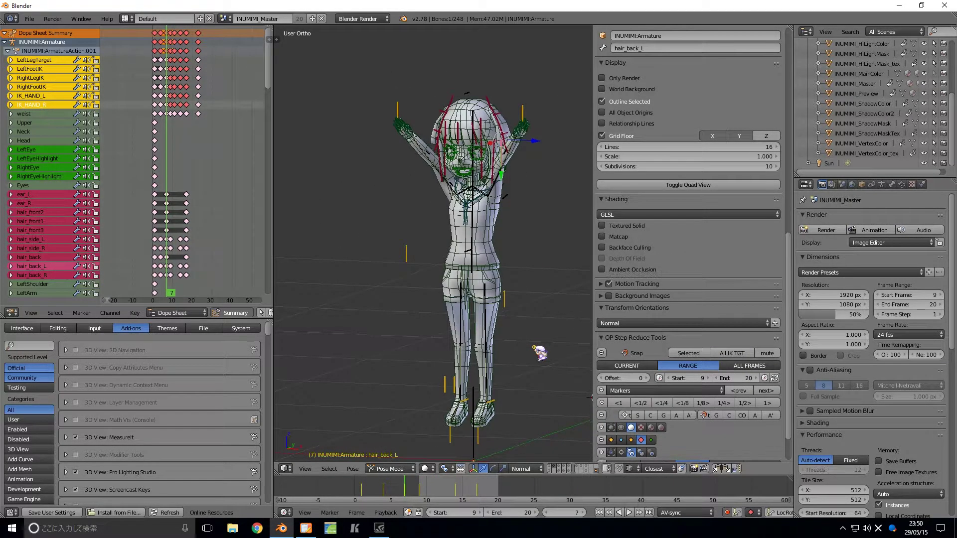
Step: Check the IK targets at frame 9 and on the keyframes up to frame 17, stepping back to frame 7 for comparison
{"action": "middle_click_drag", "start_coordinate": [535, 347], "coordinate": [520, 348], "text": "shift"}
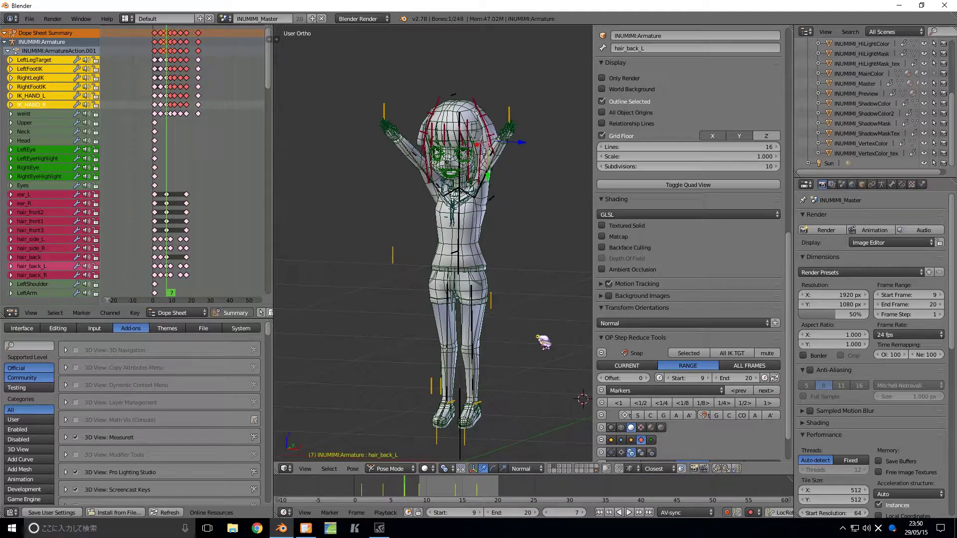
{"action": "key", "text": "shift+Left"}
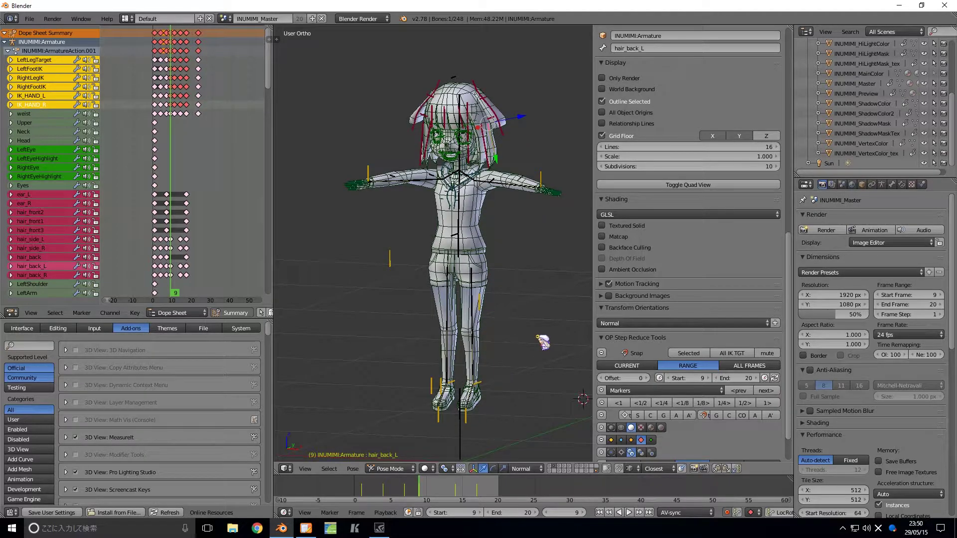
{"action": "key", "text": "alt+a"}
{"action": "key", "text": "Up"}
{"action": "key", "text": "Up"}
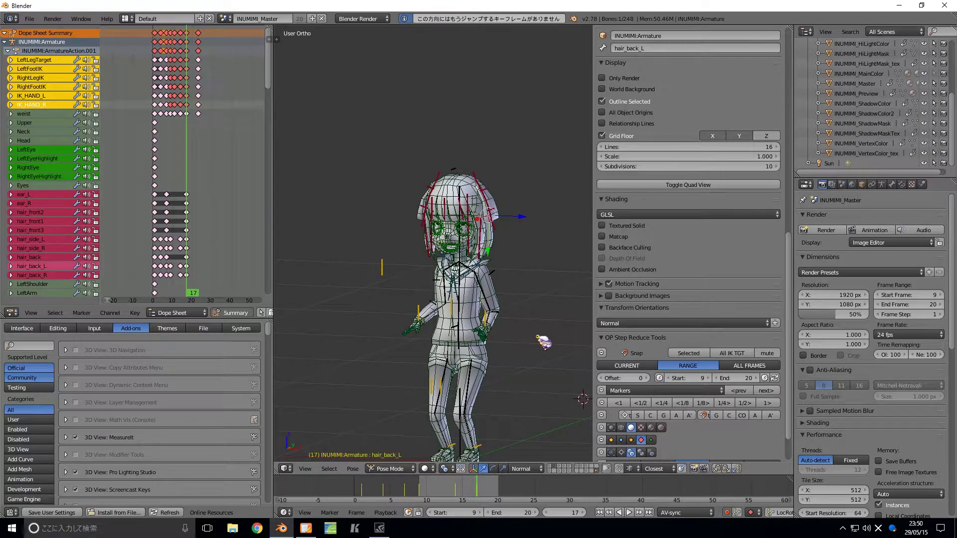
{"action": "key", "text": "Down"}
{"action": "key", "text": "Down"}
{"action": "key", "text": "Down"}
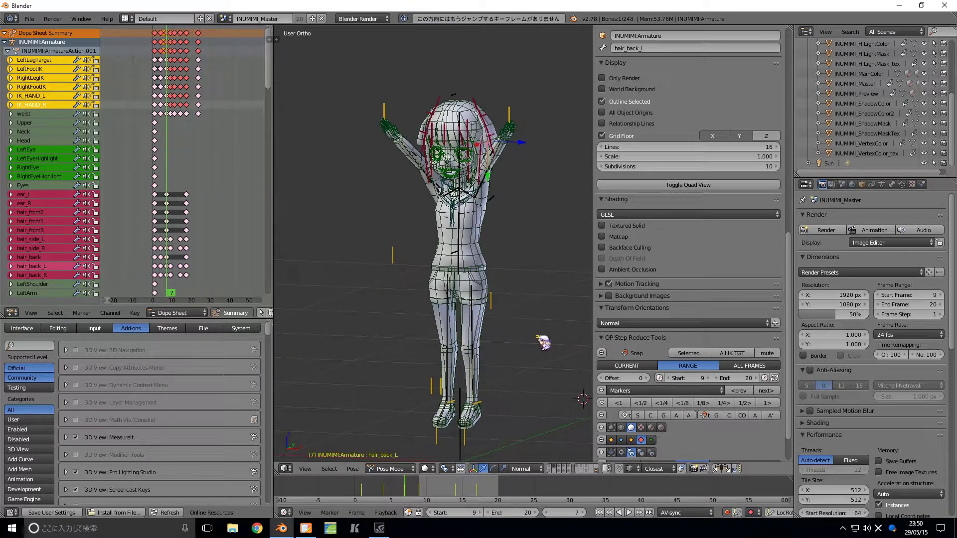
Step: Select the left forearm bone and display its IK bone constraint, examining how the arm lines up with its hand target
{"action": "mouse_move", "coordinate": [529, 363]}
{"action": "middle_mouse_down", "text": "shift"}
{"action": "mouse_move", "coordinate": [530, 375]}
{"action": "mouse_move", "coordinate": [530, 366]}
{"action": "middle_mouse_up", "text": "shift"}
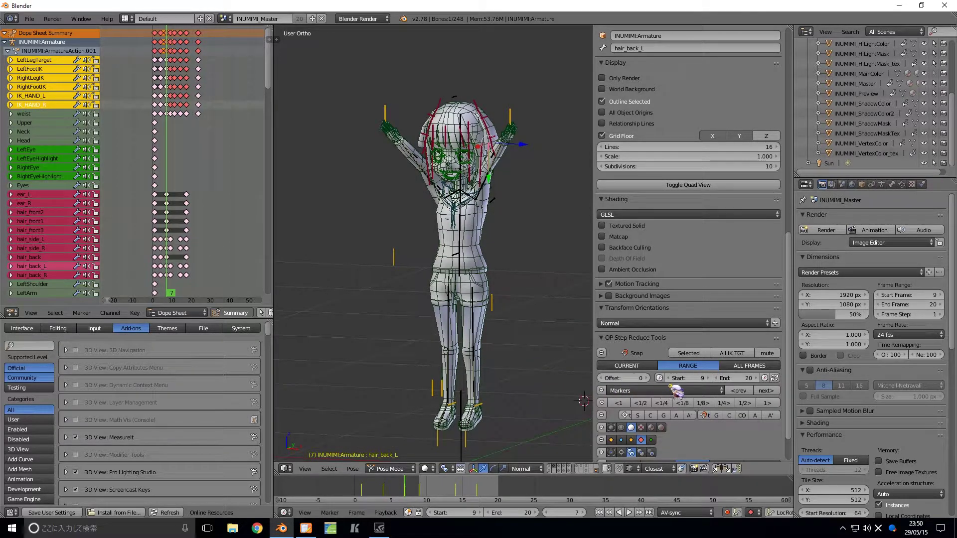
{"action": "middle_click_drag", "start_coordinate": [535, 304], "coordinate": [538, 369], "text": "shift"}
{"action": "scroll", "coordinate": [510, 254], "scroll_direction": "up", "scroll_amount": 5}
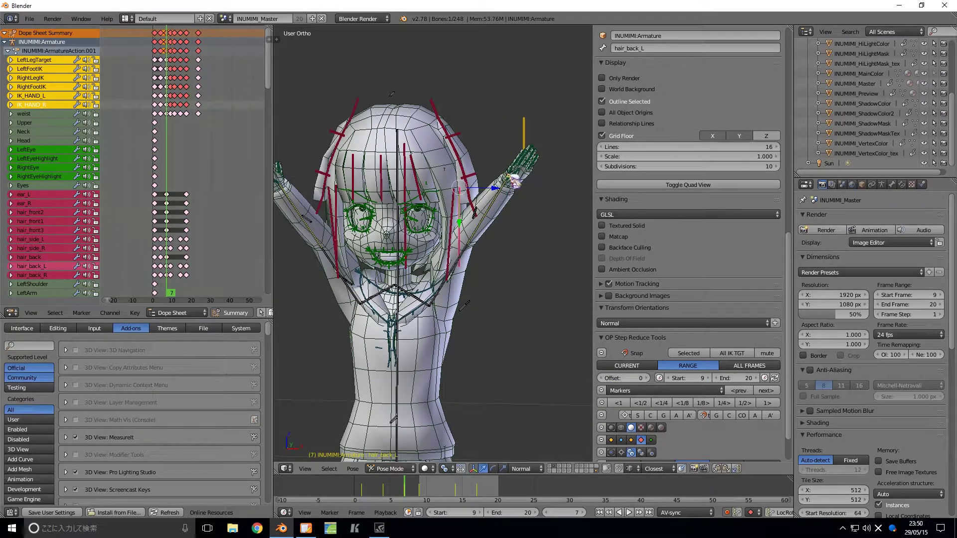
{"action": "right_click", "coordinate": [527, 148]}
{"action": "middle_click_drag", "start_coordinate": [488, 231], "coordinate": [489, 282], "text": "shift"}
{"action": "right_click", "coordinate": [495, 221]}
{"action": "scroll", "coordinate": [495, 222], "scroll_direction": "down", "scroll_amount": 2}
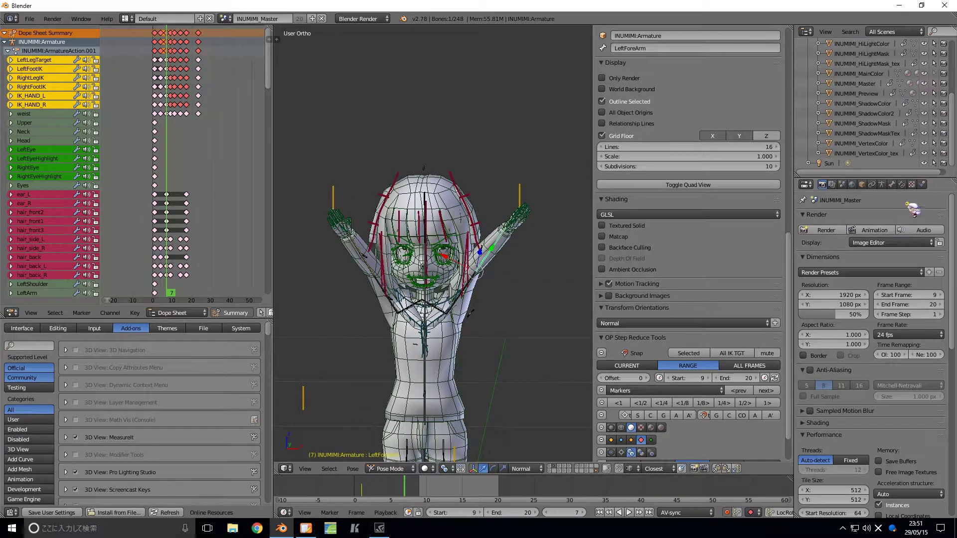
{"action": "left_click", "coordinate": [901, 185]}
{"action": "middle_click_drag", "start_coordinate": [519, 325], "coordinate": [521, 301]}
{"action": "middle_click_drag", "start_coordinate": [521, 250], "coordinate": [517, 276]}
{"action": "scroll", "coordinate": [515, 272], "scroll_direction": "up", "scroll_amount": 2}
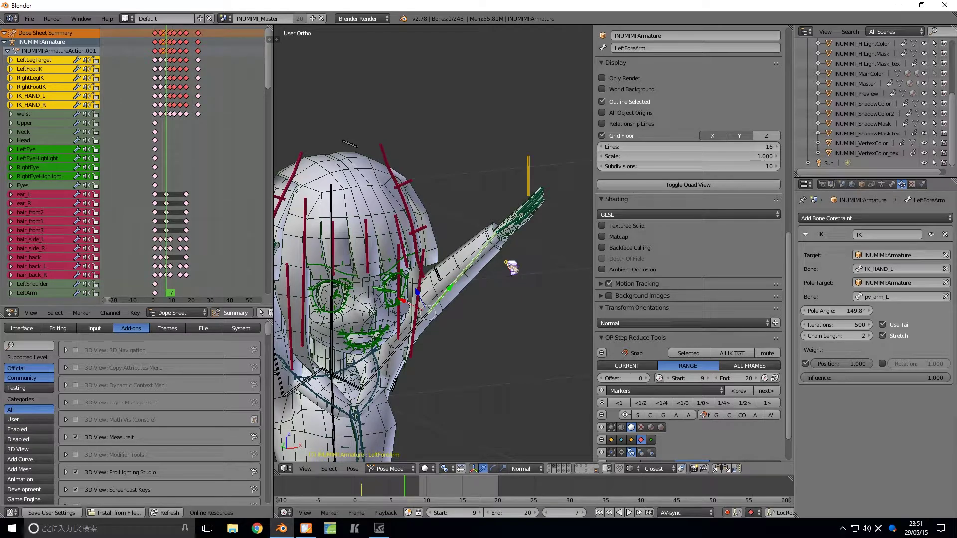
Step: Raise the IK snap offset to 3, and return it to 0
{"action": "left_click", "coordinate": [648, 378]}
{"action": "scroll", "coordinate": [508, 315], "scroll_direction": "down", "scroll_amount": 2}
{"action": "middle_click_drag", "start_coordinate": [505, 342], "coordinate": [590, 354], "text": "shift"}
{"action": "left_click", "coordinate": [647, 378]}
{"action": "left_click", "coordinate": [647, 378]}
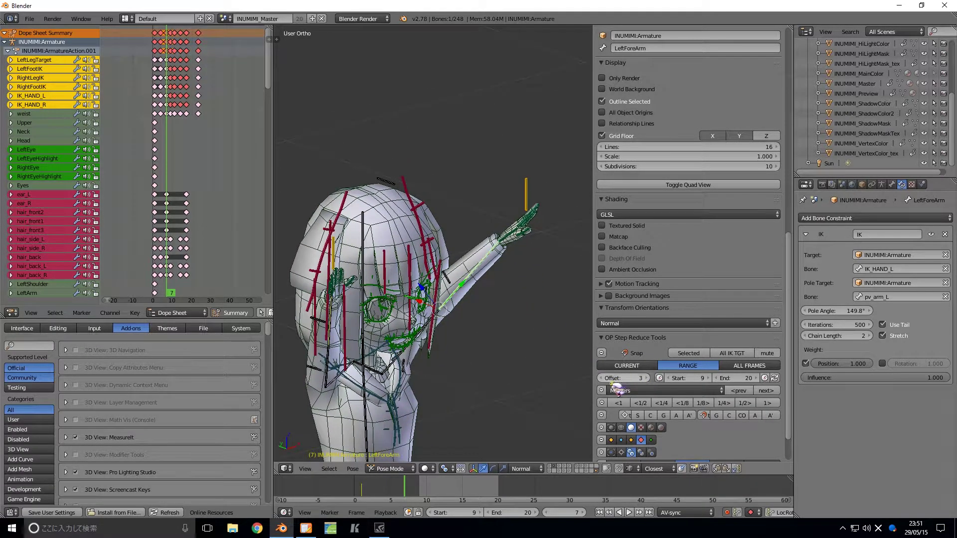
{"action": "left_click", "coordinate": [601, 378]}
{"action": "left_click", "coordinate": [600, 378]}
{"action": "left_click", "coordinate": [601, 378]}
{"action": "middle_click_drag", "start_coordinate": [602, 382], "coordinate": [517, 261]}
{"action": "scroll", "coordinate": [517, 261], "scroll_direction": "down", "scroll_amount": 1}
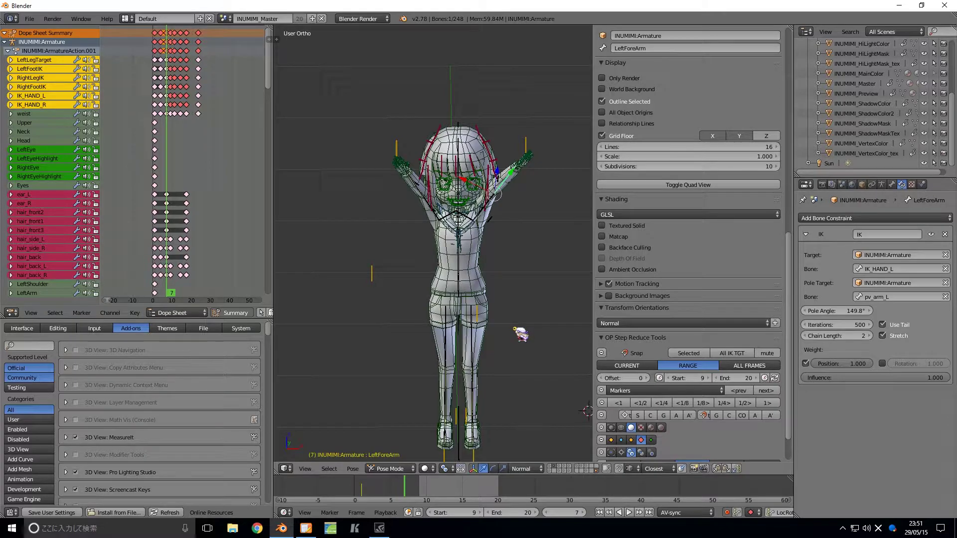
{"action": "middle_click_drag", "start_coordinate": [541, 348], "coordinate": [523, 346], "text": "shift"}
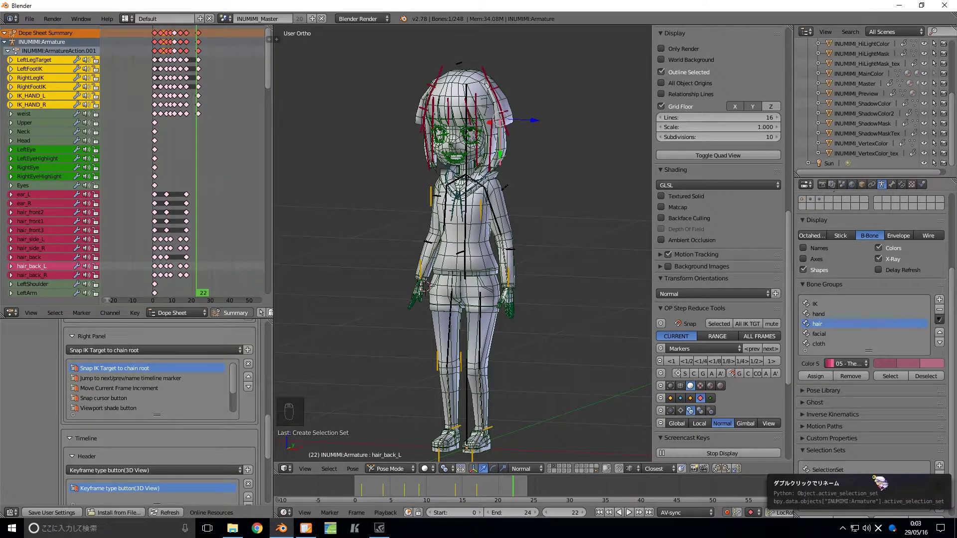
Step: Add the Global version of Bone selection set to the add-on's Right Panel tool list
{"action": "scroll", "coordinate": [880, 449], "scroll_direction": "up", "scroll_amount": 5}
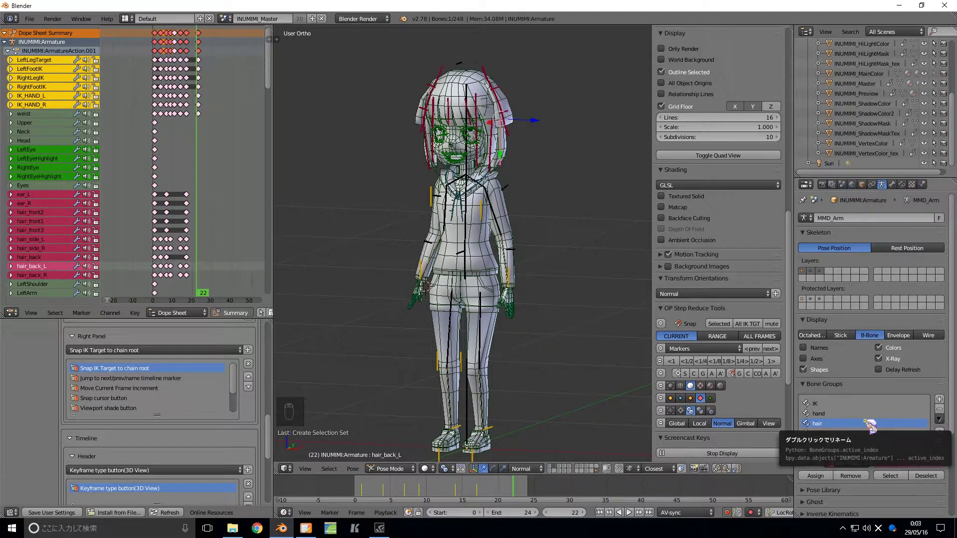
{"action": "scroll", "coordinate": [879, 461], "scroll_direction": "down", "scroll_amount": 4}
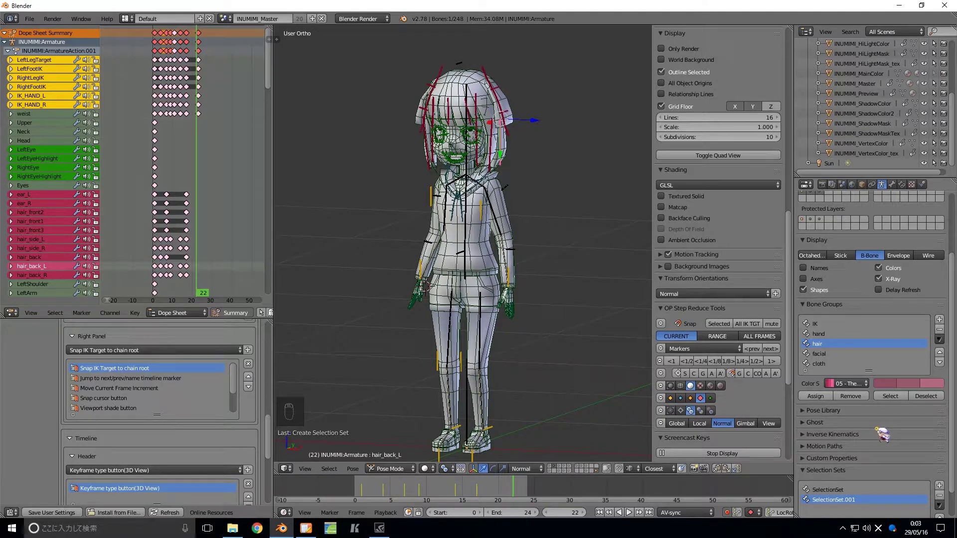
{"action": "left_click", "coordinate": [196, 352]}
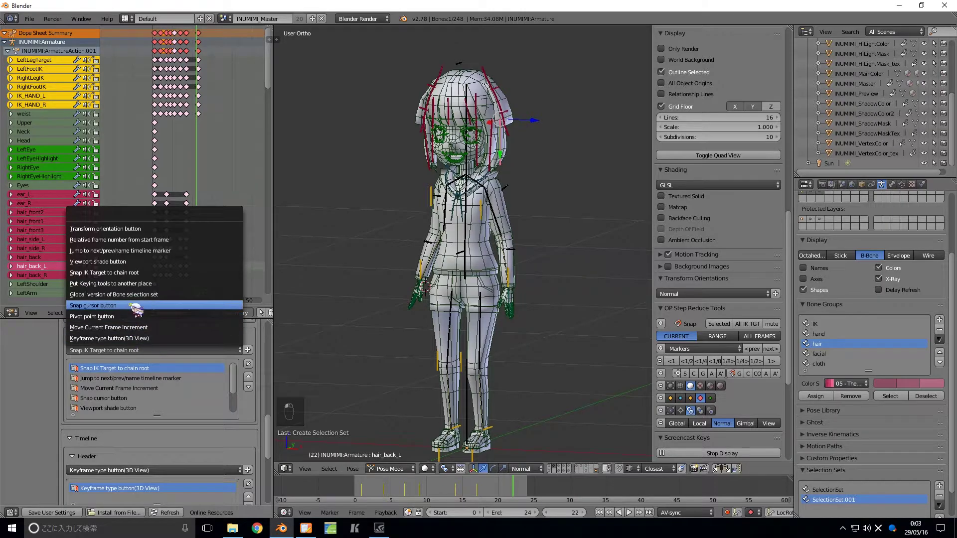
{"action": "left_click", "coordinate": [162, 295]}
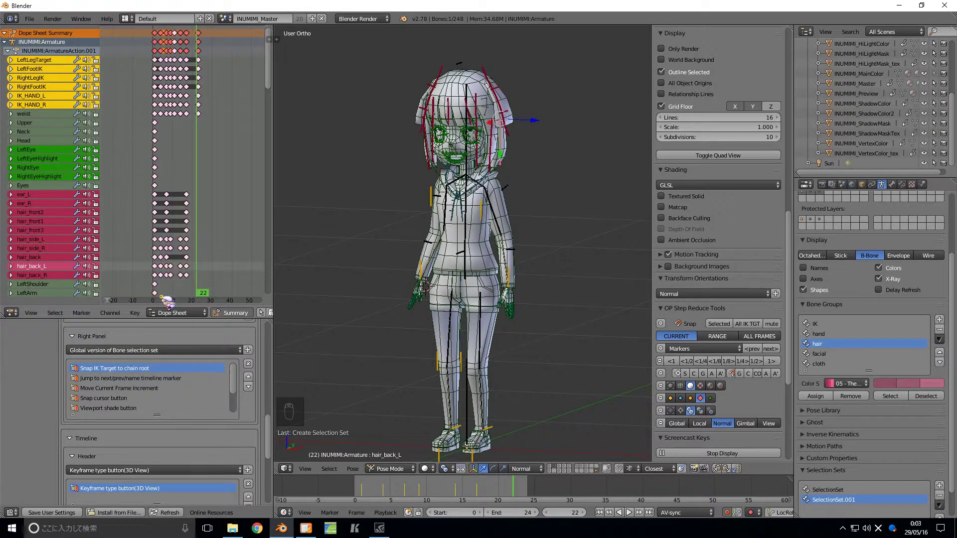
{"action": "left_click", "coordinate": [247, 350]}
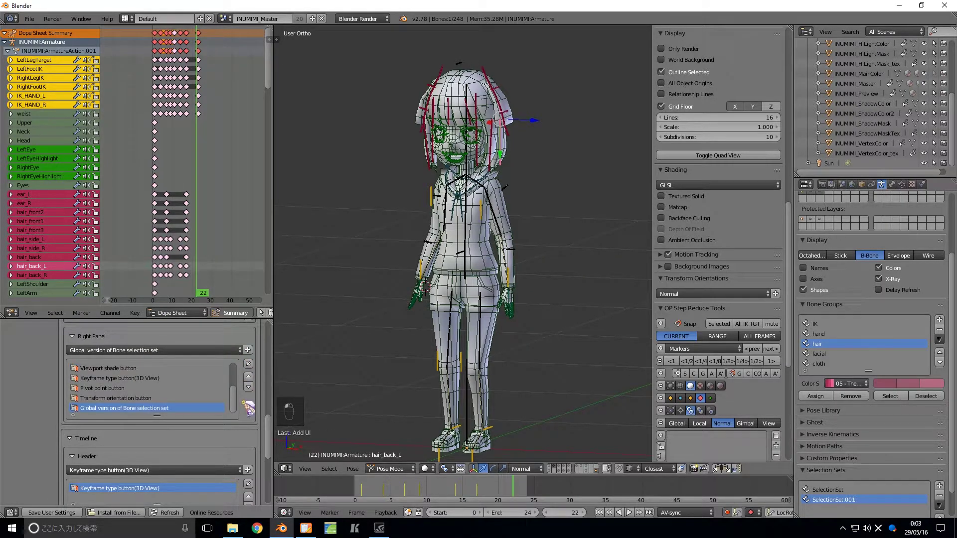
Step: Move Global version of Bone selection set to the first place in the Right Panel order
{"action": "left_click", "coordinate": [249, 377]}
{"action": "left_click", "coordinate": [249, 377]}
{"action": "left_click", "coordinate": [248, 377]}
{"action": "left_click", "coordinate": [249, 378]}
{"action": "left_click", "coordinate": [249, 377]}
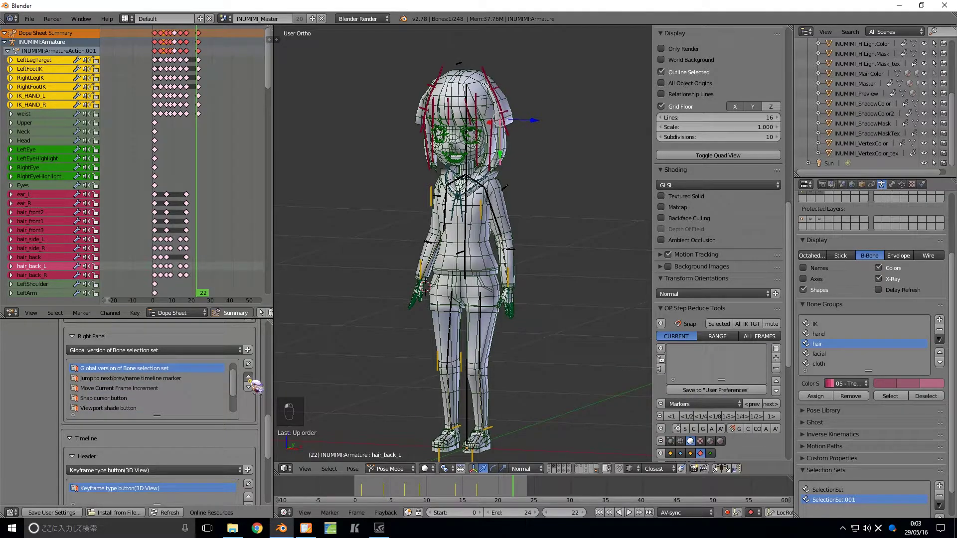
{"action": "left_click", "coordinate": [248, 377]}
{"action": "left_click", "coordinate": [248, 377]}
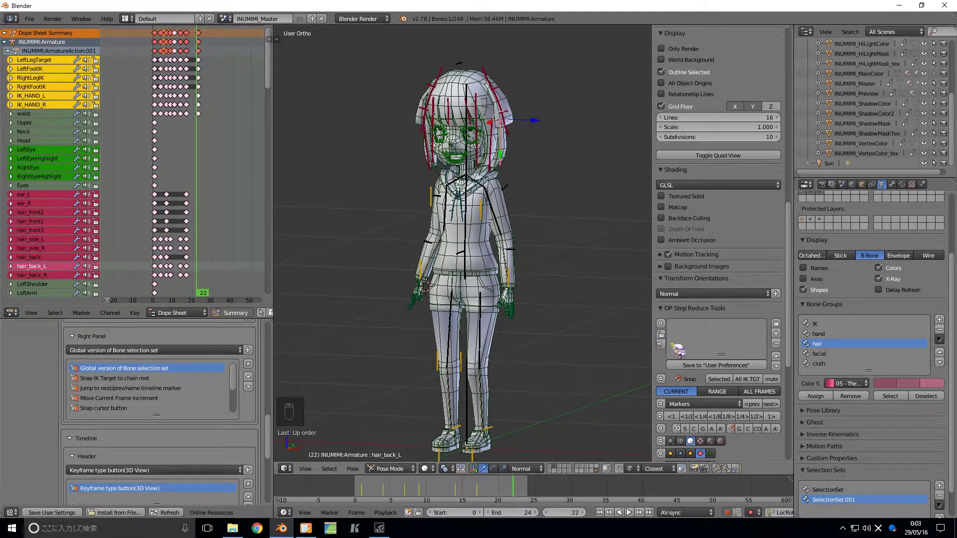
Step: Create a global bone selection set and name it IK Bones
{"action": "left_click", "coordinate": [777, 334]}
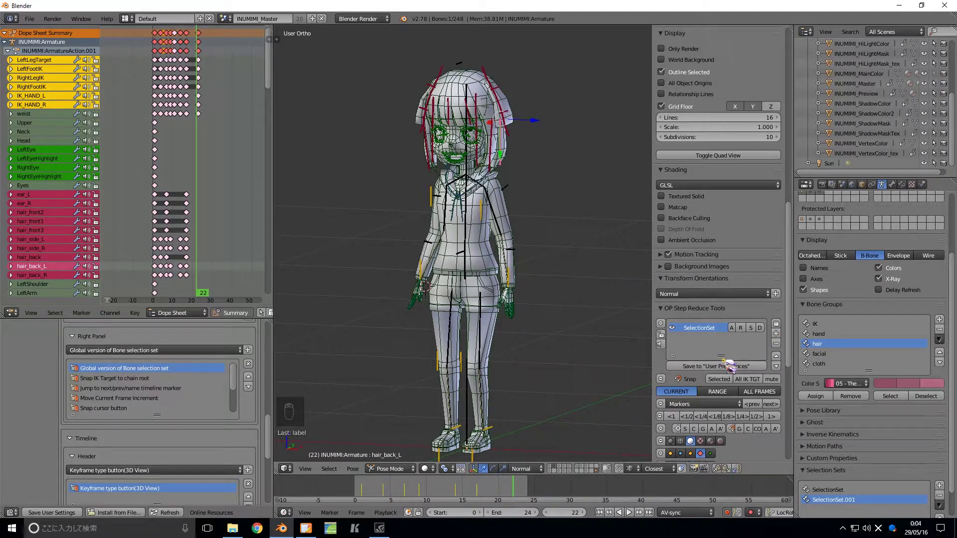
{"action": "double_click", "coordinate": [699, 328]}
{"action": "key", "text": "BackSpace"}
{"action": "scroll", "coordinate": [518, 272], "scroll_direction": "up", "scroll_amount": 1}
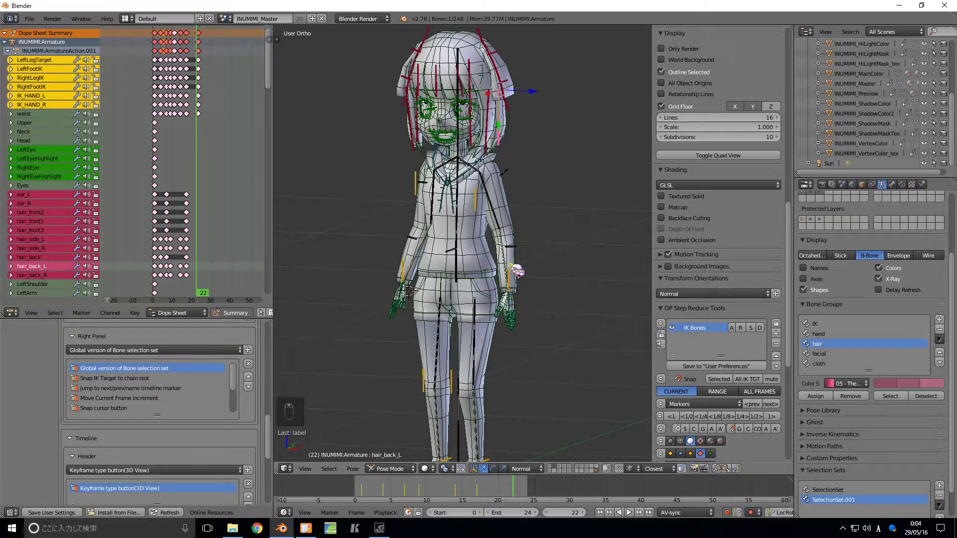
Step: Select the six IK bones of the hands, legs and feet, and assign them to the IK Bones set
{"action": "left_click", "coordinate": [517, 277]}
{"action": "left_click", "coordinate": [408, 271], "text": "shift"}
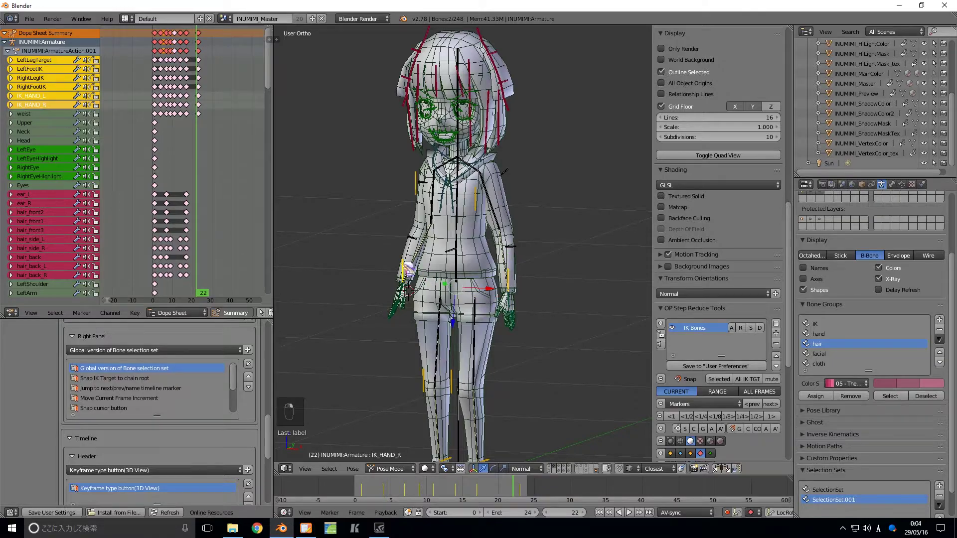
{"action": "scroll", "coordinate": [433, 293], "scroll_direction": "down", "scroll_amount": 1}
{"action": "middle_click_drag", "start_coordinate": [461, 356], "coordinate": [467, 284], "text": "shift"}
{"action": "scroll", "coordinate": [488, 357], "scroll_direction": "up", "scroll_amount": 4}
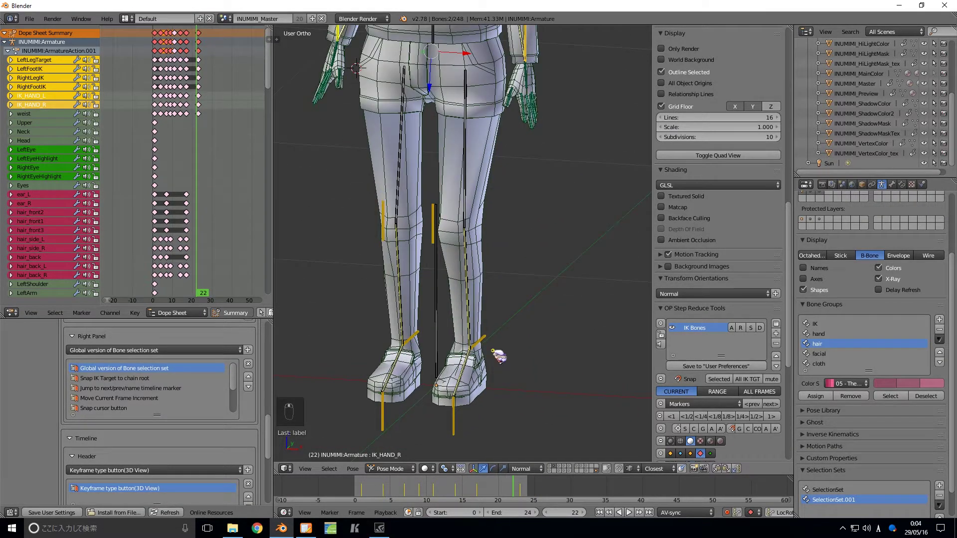
{"action": "left_click", "coordinate": [485, 344], "text": "shift"}
{"action": "left_click", "coordinate": [425, 340], "text": "shift"}
{"action": "scroll", "coordinate": [438, 388], "scroll_direction": "down", "scroll_amount": 3}
{"action": "left_click", "coordinate": [446, 382], "text": "shift"}
{"action": "left_click", "coordinate": [402, 383], "text": "shift"}
{"action": "scroll", "coordinate": [476, 385], "scroll_direction": "down", "scroll_amount": 2}
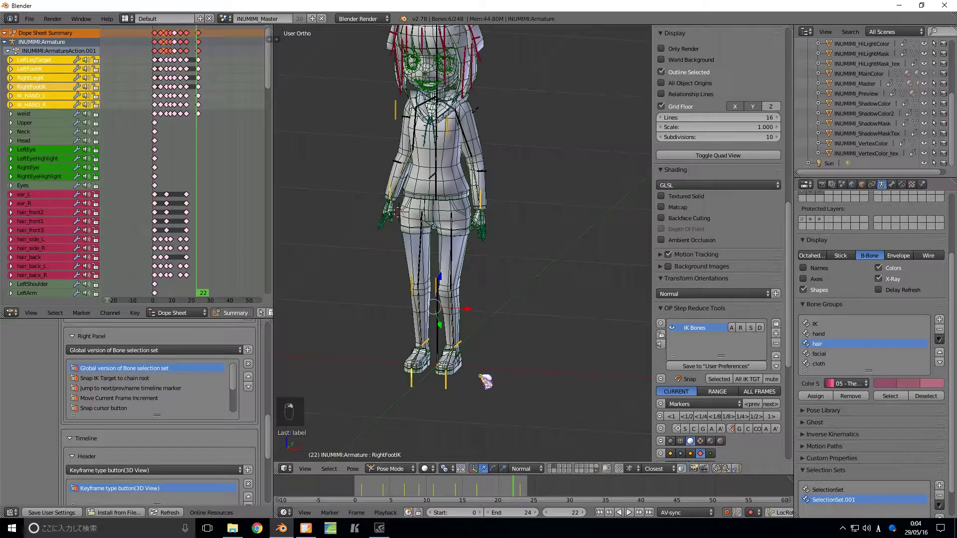
{"action": "middle_click_drag", "start_coordinate": [513, 438], "coordinate": [531, 393]}
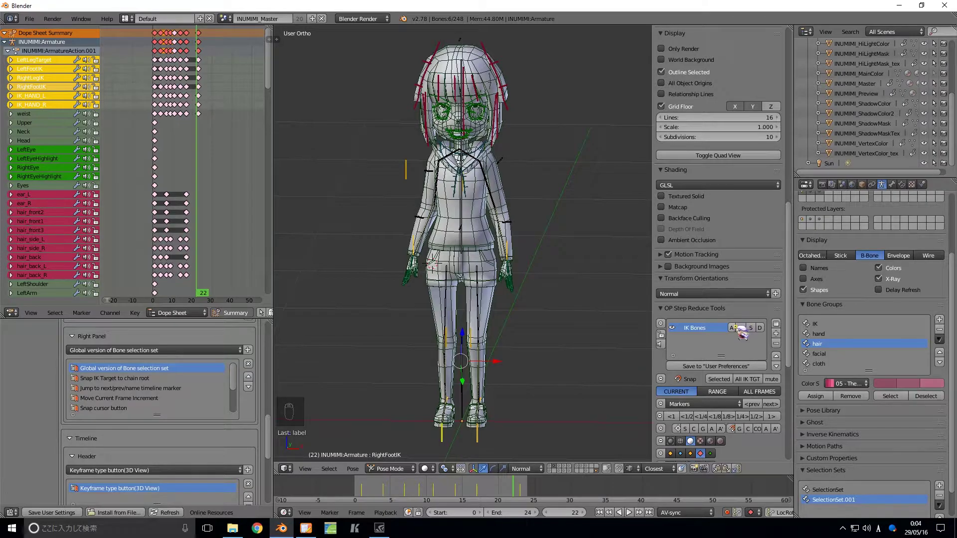
{"action": "scroll", "coordinate": [584, 334], "scroll_direction": "down", "scroll_amount": 3}
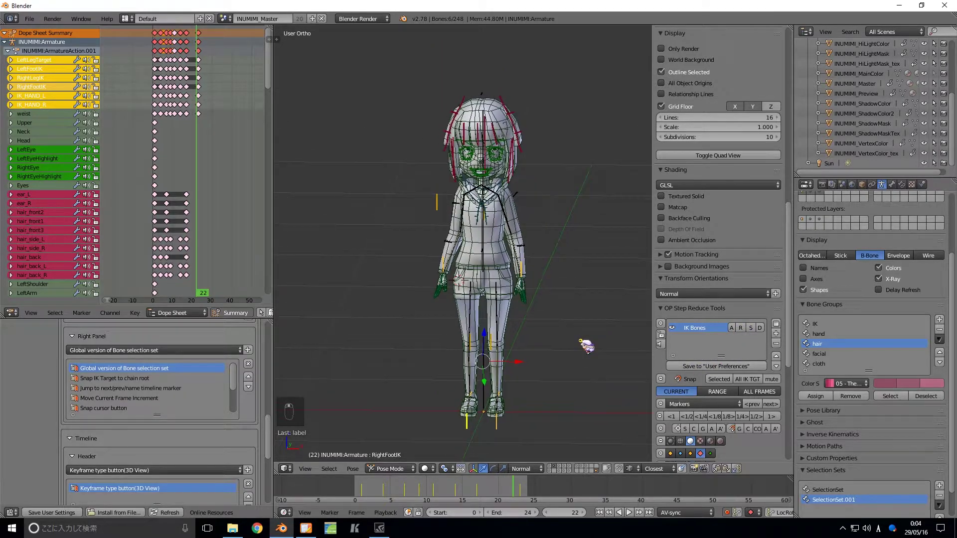
{"action": "scroll", "coordinate": [587, 351], "scroll_direction": "up", "scroll_amount": 4}
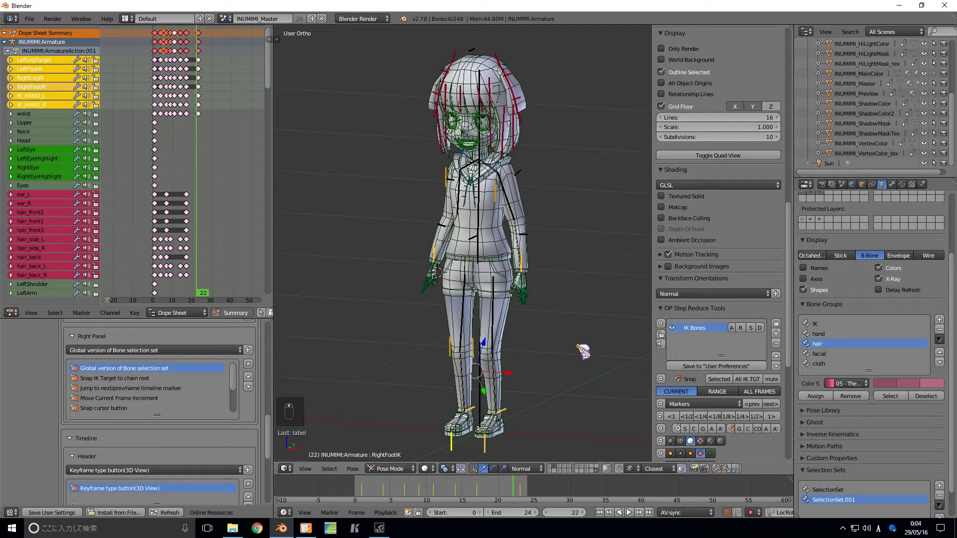
{"action": "mouse_move", "coordinate": [570, 351]}
{"action": "middle_mouse_down", "text": "shift"}
{"action": "mouse_move", "coordinate": [592, 351]}
{"action": "mouse_move", "coordinate": [570, 338]}
{"action": "middle_mouse_up", "text": "shift"}
Step: Test the IK Bones set by clearing the bone selection and selecting its members again, including in wireframe shading
{"action": "key", "text": "a"}
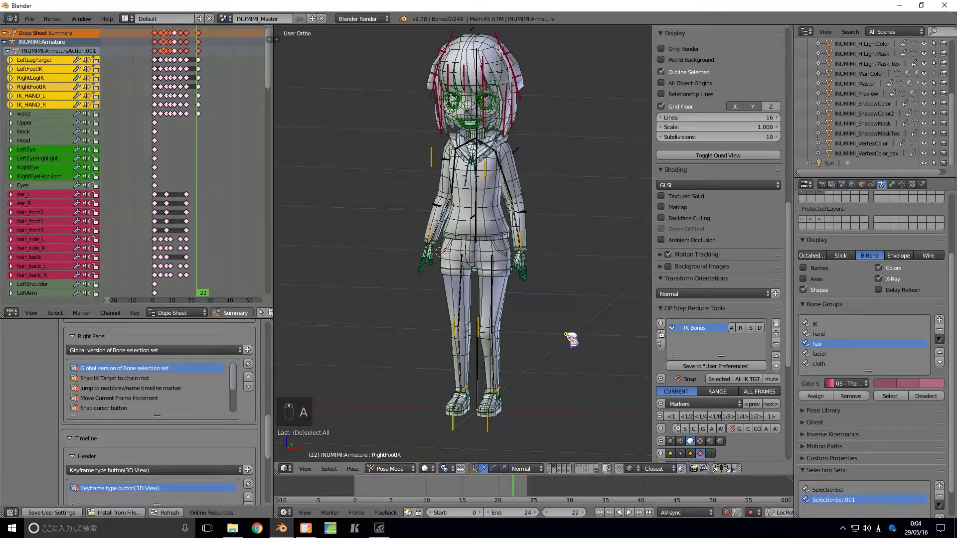
{"action": "left_click", "coordinate": [751, 328]}
{"action": "middle_click_drag", "start_coordinate": [613, 352], "coordinate": [587, 380]}
{"action": "key", "text": "z"}
{"action": "key", "text": "a"}
{"action": "left_click", "coordinate": [751, 284]}
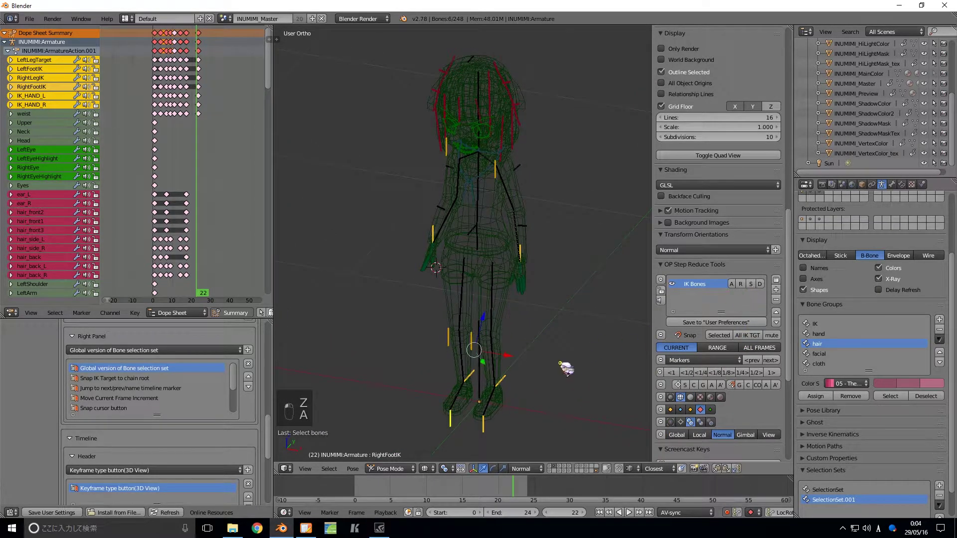
Step: Toggle the selection of all bones, leave every bone deselected, and restore solid shading
{"action": "middle_click_drag", "start_coordinate": [564, 379], "coordinate": [592, 397]}
{"action": "key", "text": "a"}
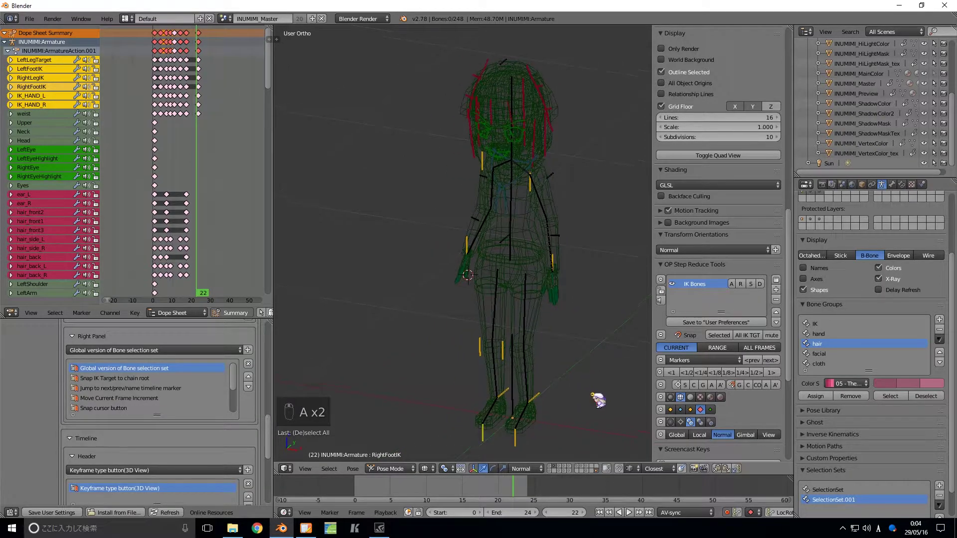
{"action": "key", "text": "a"}
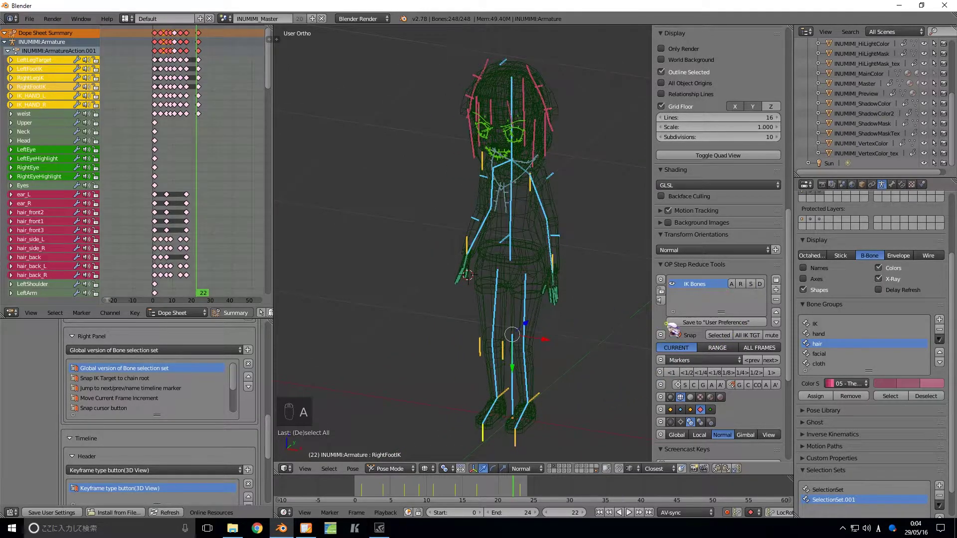
{"action": "mouse_move", "coordinate": [572, 342]}
{"action": "middle_mouse_down"}
{"action": "mouse_move", "coordinate": [487, 342]}
{"action": "mouse_move", "coordinate": [547, 322]}
{"action": "mouse_move", "coordinate": [524, 357]}
{"action": "mouse_move", "coordinate": [545, 354]}
{"action": "mouse_move", "coordinate": [554, 377]}
{"action": "mouse_move", "coordinate": [564, 370]}
{"action": "middle_mouse_up"}
{"action": "key", "text": "a"}
{"action": "key", "text": "z"}
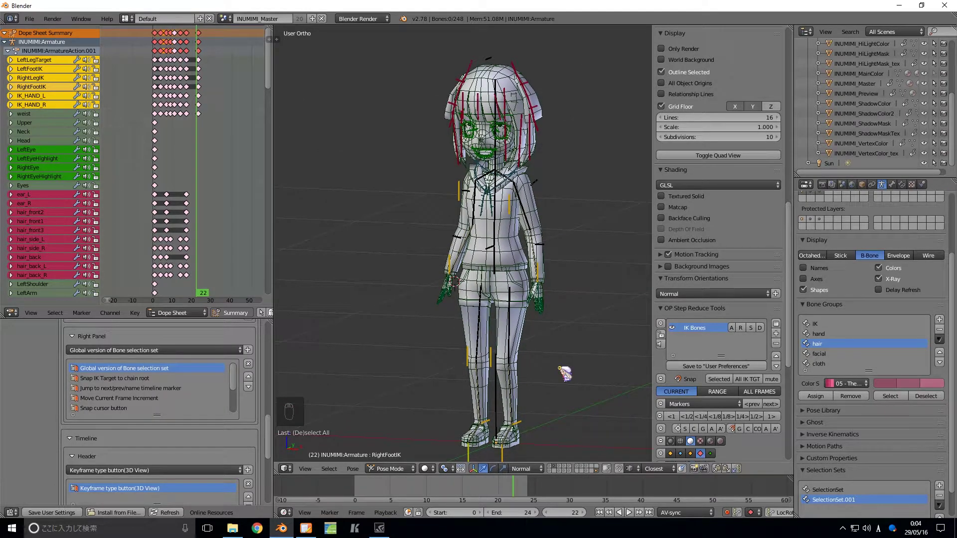
Step: Save the global bone selection sets to the user preferences and accept the Save User Settings prompt
{"action": "middle_click_drag", "start_coordinate": [591, 381], "coordinate": [604, 373], "text": "shift"}
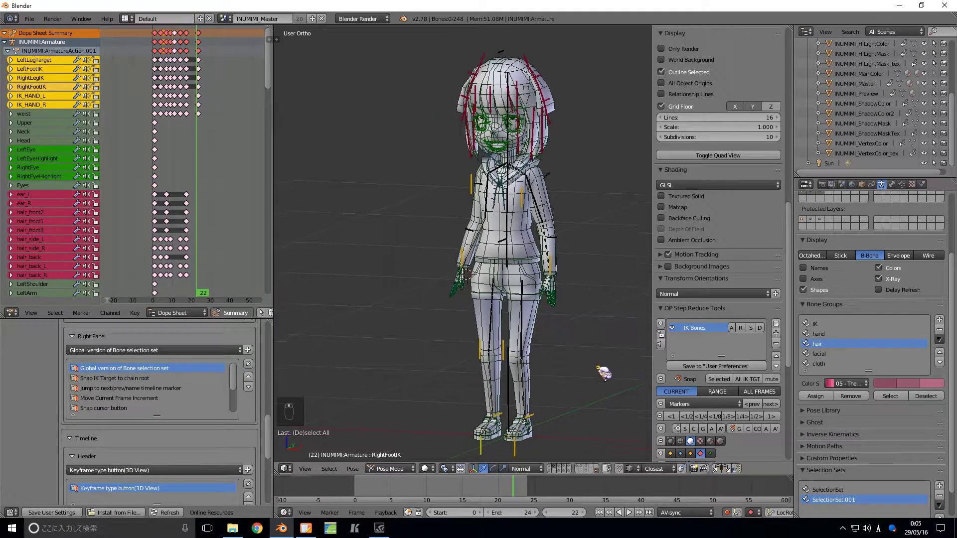
{"action": "left_click", "coordinate": [725, 367]}
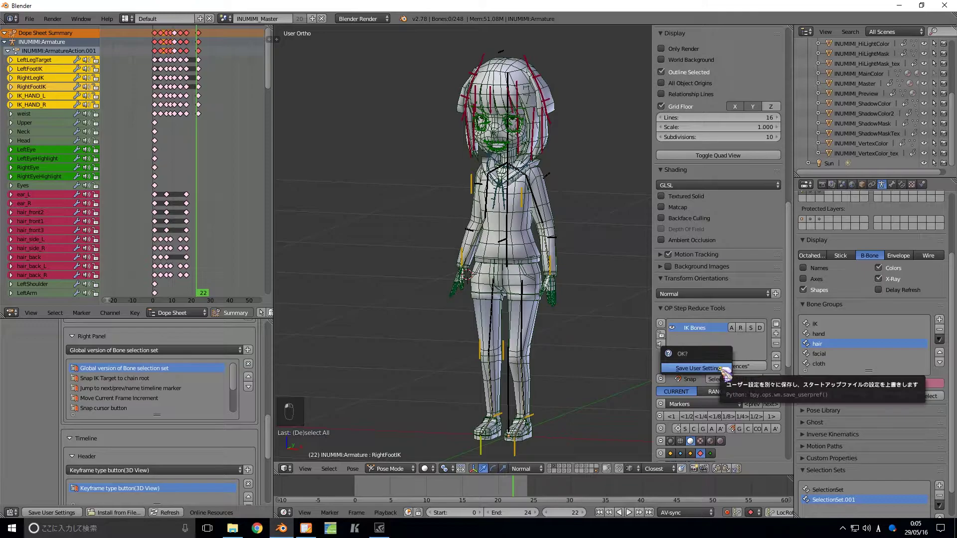
{"action": "left_click", "coordinate": [725, 369]}
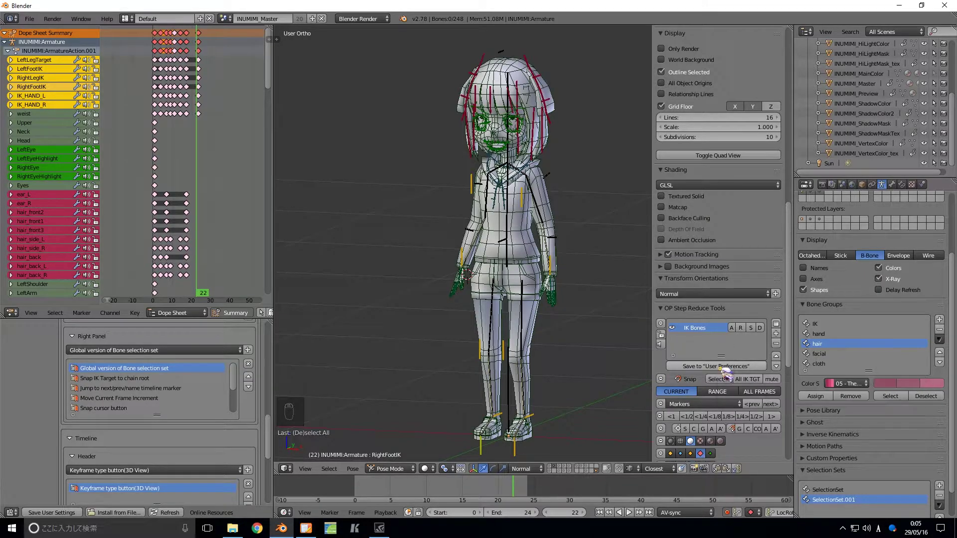
{"action": "middle_click_drag", "start_coordinate": [584, 366], "coordinate": [581, 370]}
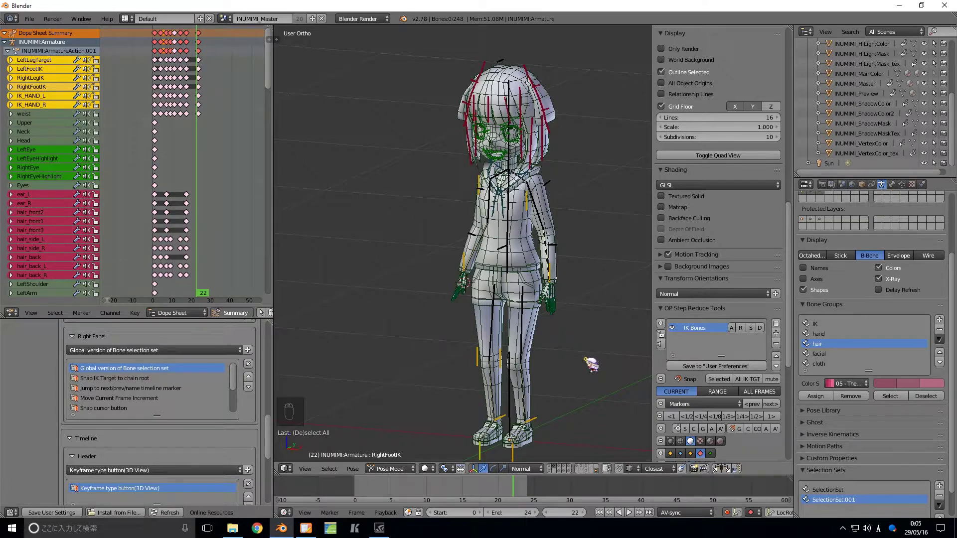
{"action": "middle_click_drag", "start_coordinate": [590, 376], "coordinate": [561, 376]}
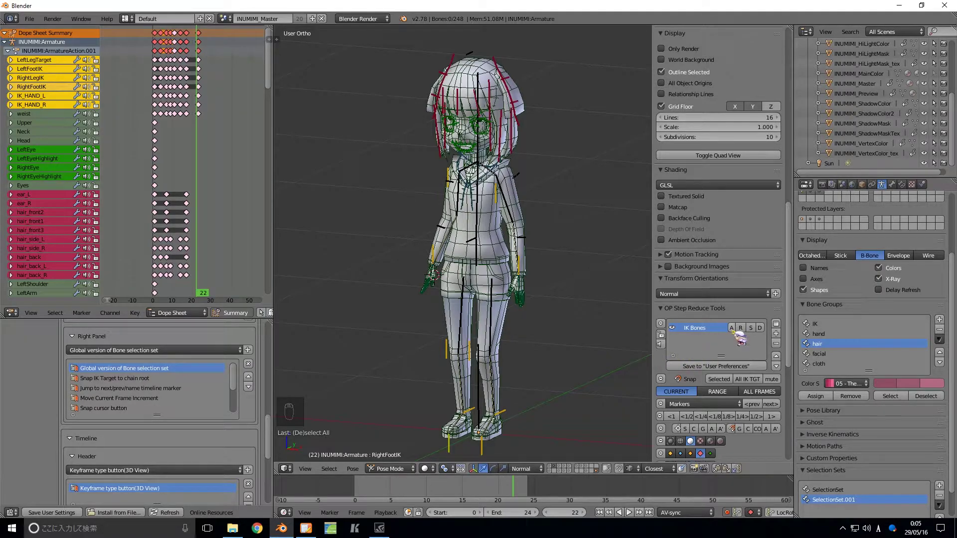
Step: Select the bones of the armature's own SelectionSet, and add a second set to the global bone selection list
{"action": "scroll", "coordinate": [877, 444], "scroll_direction": "down", "scroll_amount": 2}
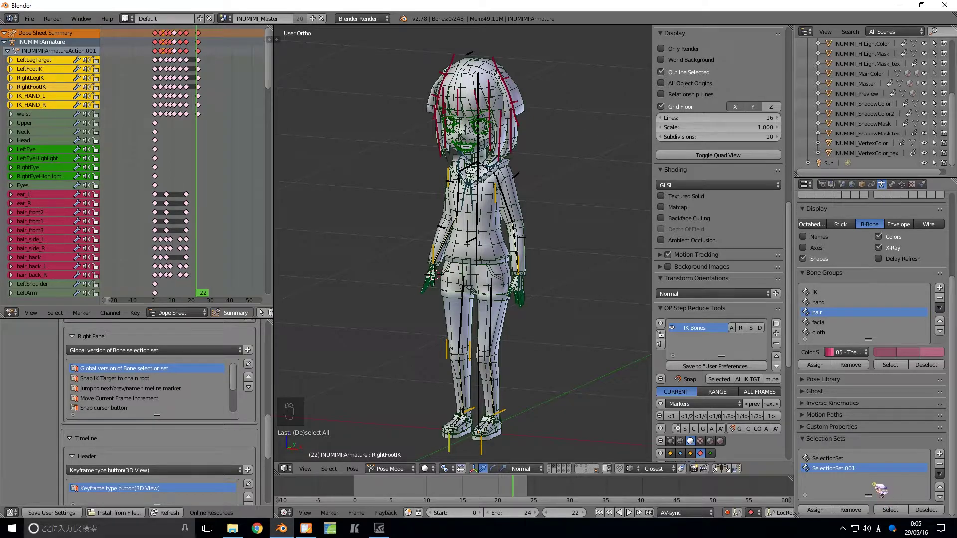
{"action": "left_click", "coordinate": [842, 460]}
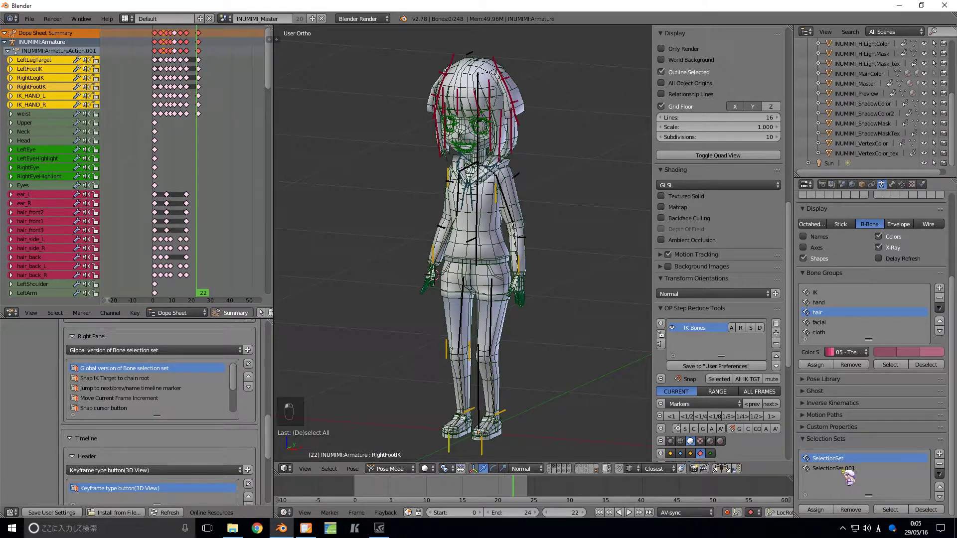
{"action": "left_click", "coordinate": [893, 510]}
{"action": "left_click", "coordinate": [777, 334]}
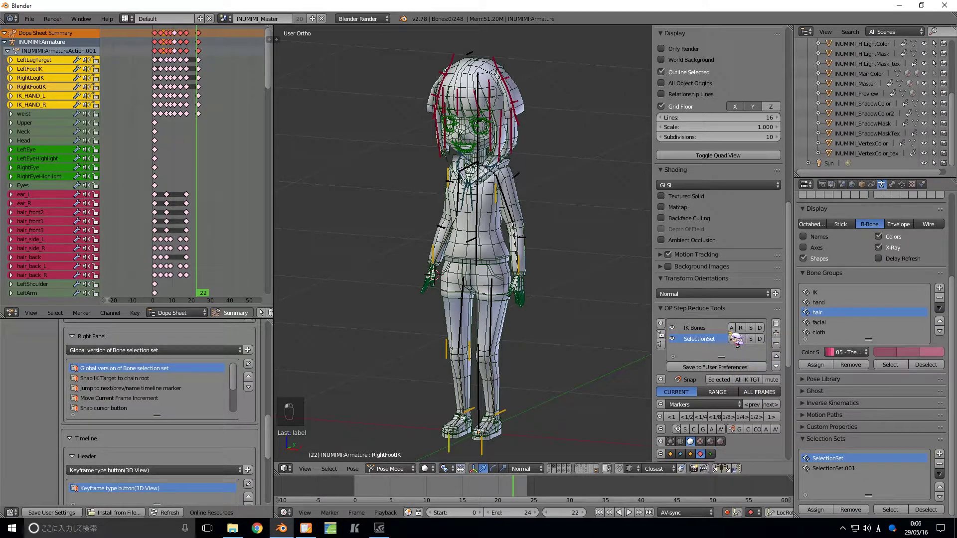
Step: Add a third set to the global bone selection list, and switch the active set to the second and back to the third
{"action": "left_click", "coordinate": [776, 334]}
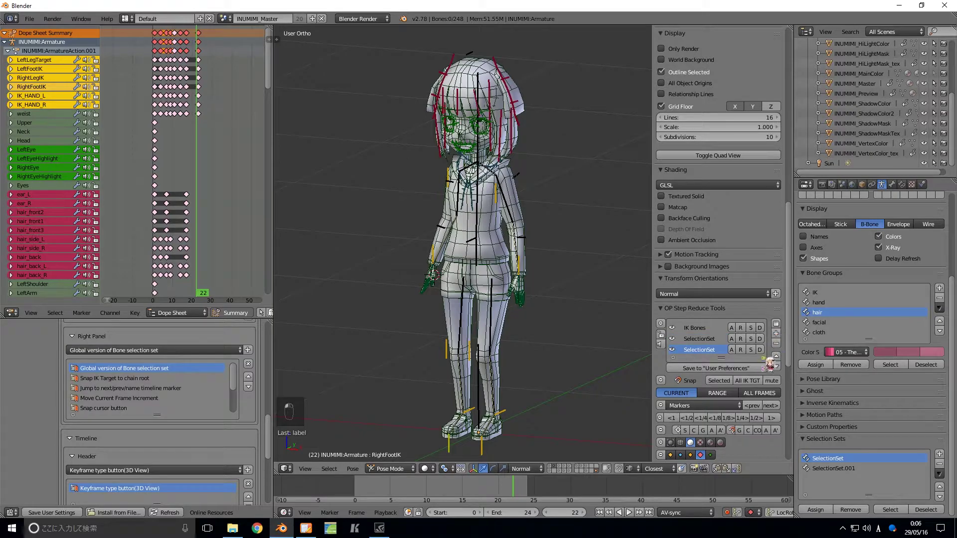
{"action": "left_click", "coordinate": [707, 339]}
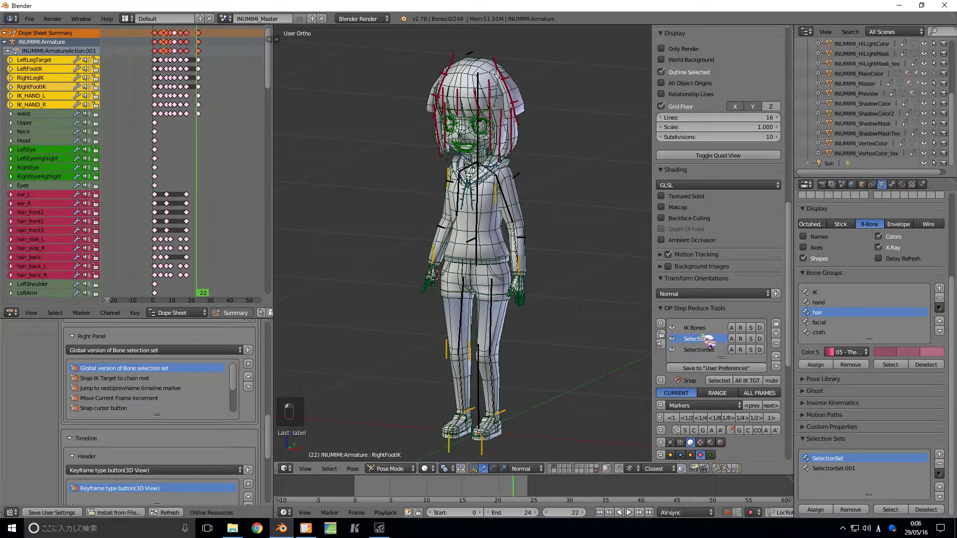
{"action": "left_click", "coordinate": [715, 351]}
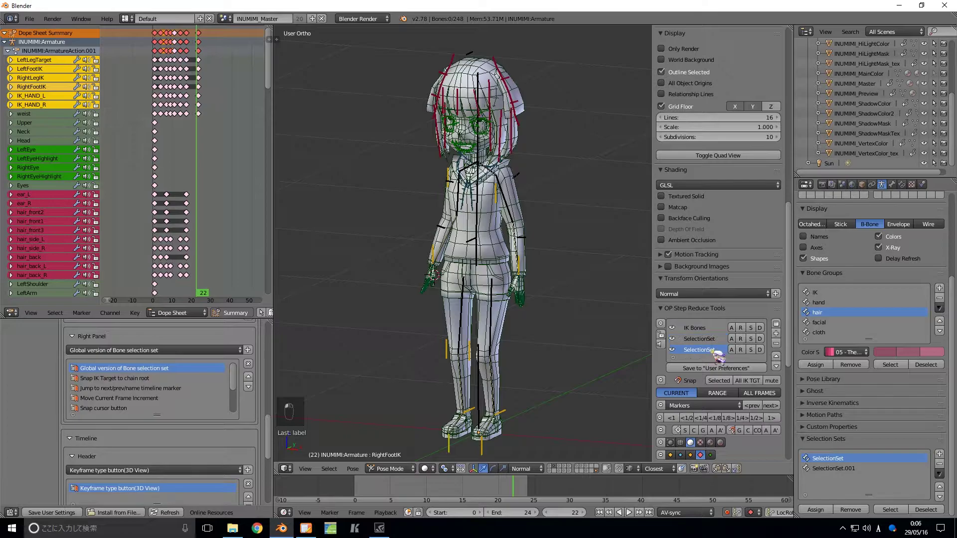
Step: Select the armature's bones through the IK Bones set, and deselect them through the same set
{"action": "left_click", "coordinate": [750, 328]}
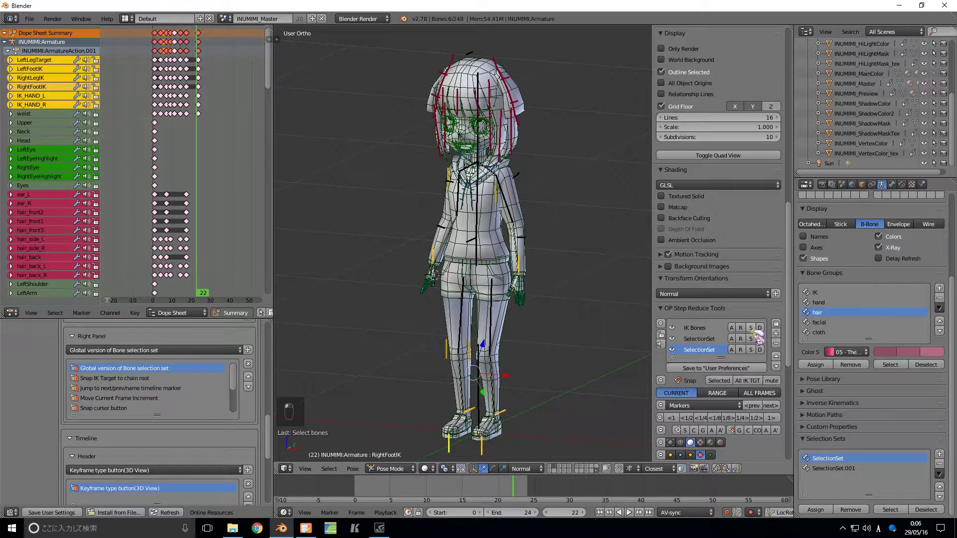
{"action": "mouse_move", "coordinate": [613, 360]}
{"action": "middle_mouse_down"}
{"action": "mouse_move", "coordinate": [575, 368]}
{"action": "mouse_move", "coordinate": [606, 363]}
{"action": "middle_mouse_up"}
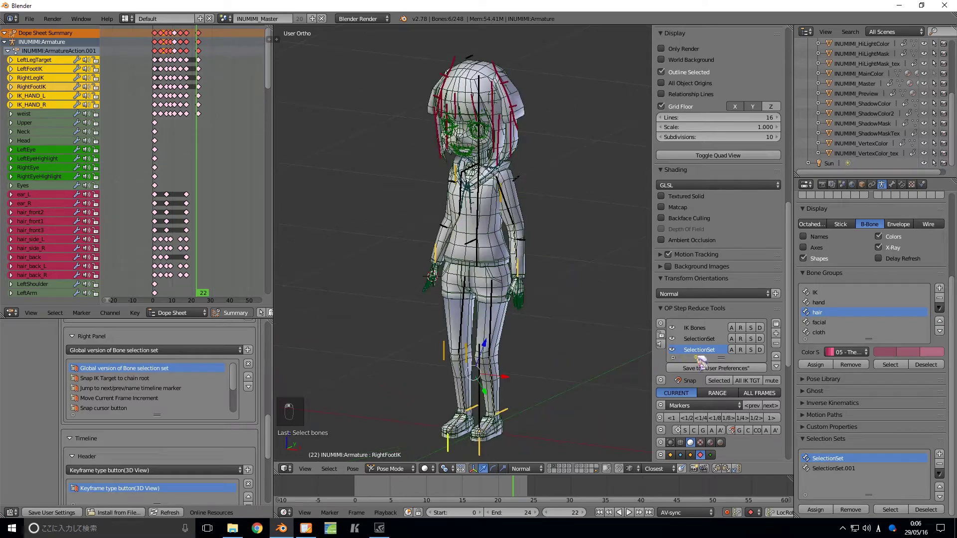
{"action": "left_click", "coordinate": [760, 328]}
{"action": "middle_click_drag", "start_coordinate": [581, 368], "coordinate": [562, 376]}
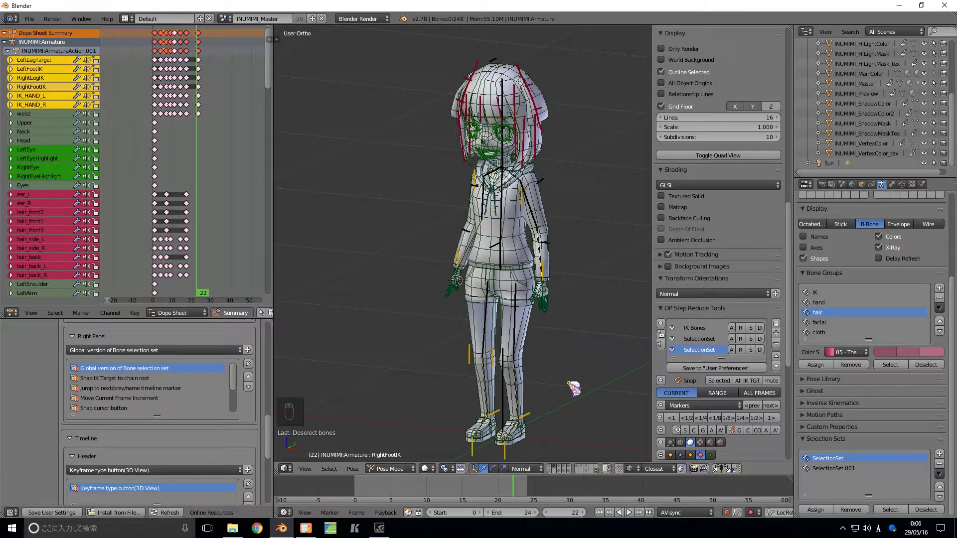
{"action": "mouse_move", "coordinate": [558, 396]}
{"action": "middle_mouse_down"}
{"action": "mouse_move", "coordinate": [566, 399]}
{"action": "mouse_move", "coordinate": [543, 394]}
{"action": "mouse_move", "coordinate": [560, 396]}
{"action": "mouse_move", "coordinate": [550, 390]}
{"action": "middle_mouse_up"}
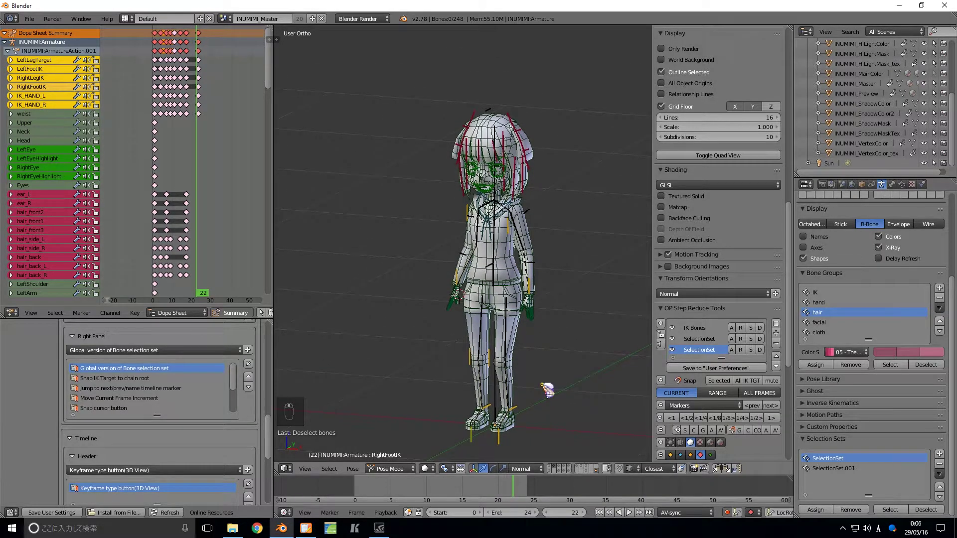
{"action": "middle_click_drag", "start_coordinate": [550, 395], "coordinate": [545, 397]}
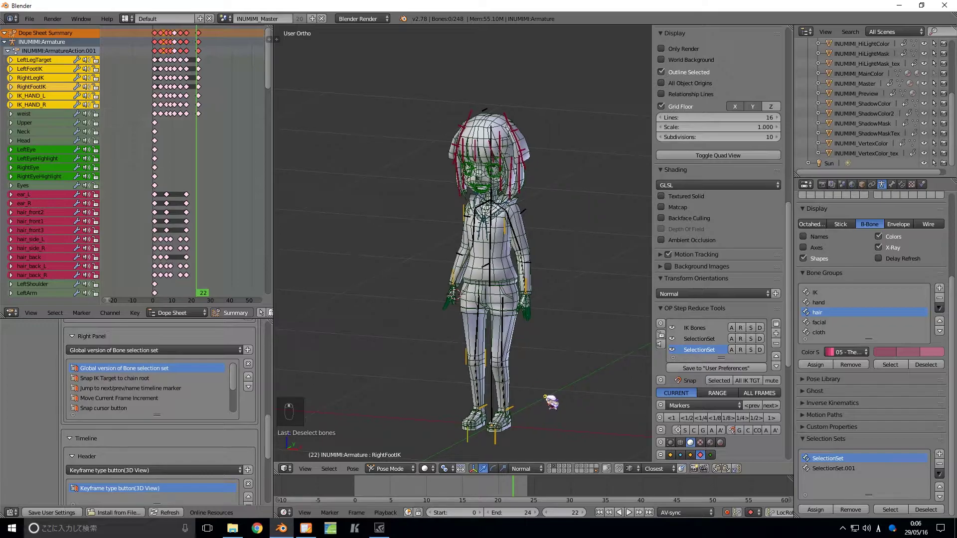
Step: In wireframe shading and Object Mode, duplicate the armature and place the copy beside the character
{"action": "key", "text": "z"}
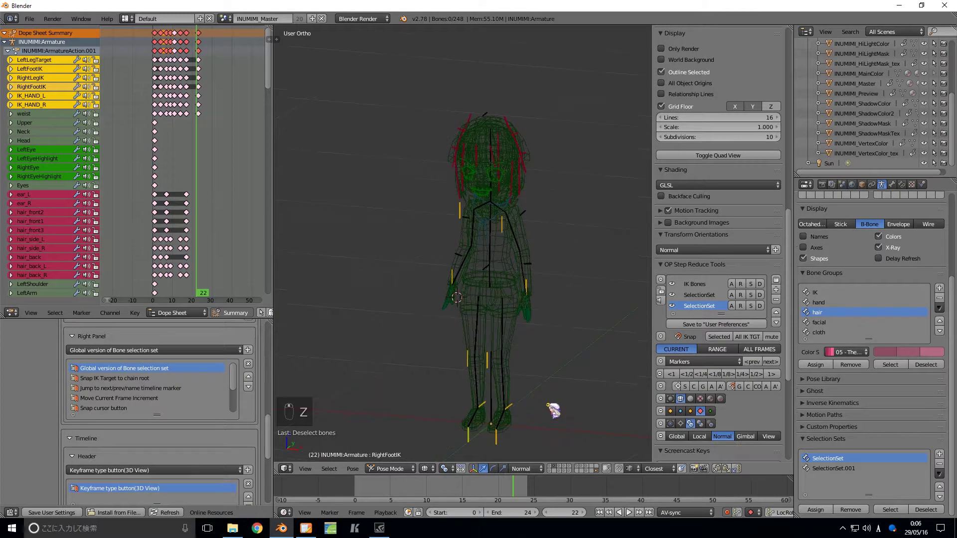
{"action": "key", "text": "ctrl+Tab"}
{"action": "middle_click_drag", "start_coordinate": [552, 405], "coordinate": [548, 388]}
{"action": "key", "text": "shift+d"}
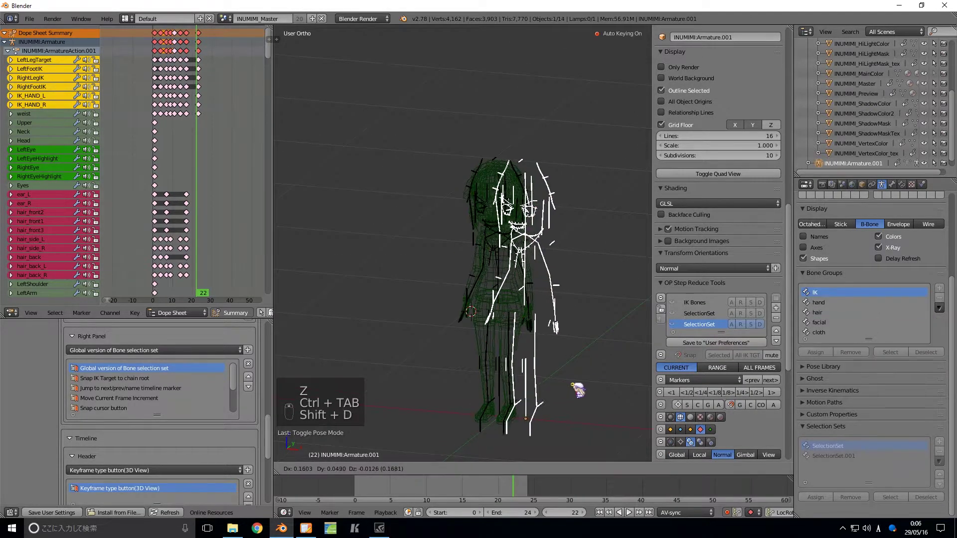
{"action": "left_click", "coordinate": [622, 391]}
{"action": "middle_click_drag", "start_coordinate": [622, 391], "coordinate": [550, 377]}
Step: Enter Pose Mode on the duplicated armature and leave all of its bones deselected
{"action": "key", "text": "ctrl+Tab"}
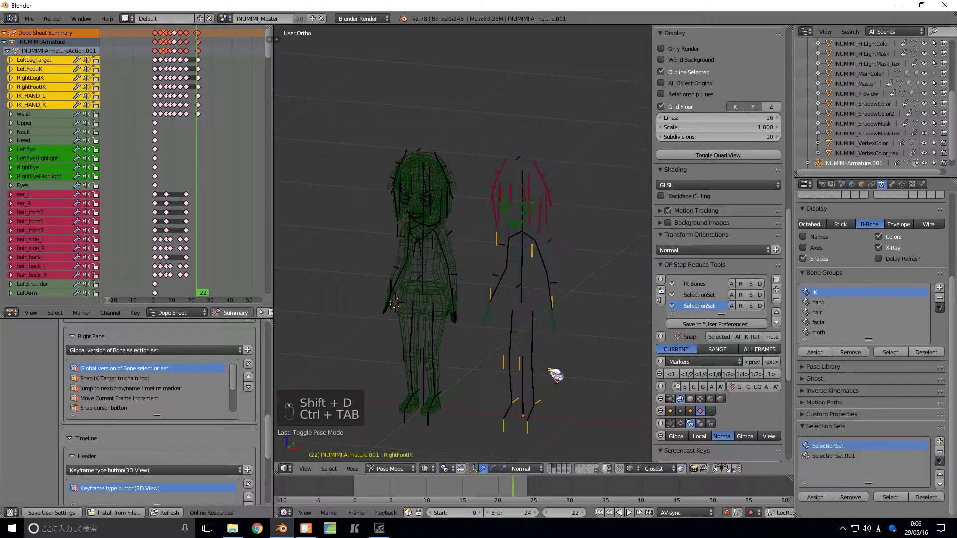
{"action": "key", "text": "a"}
{"action": "key", "text": "a"}
{"action": "middle_click_drag", "start_coordinate": [564, 335], "coordinate": [599, 348]}
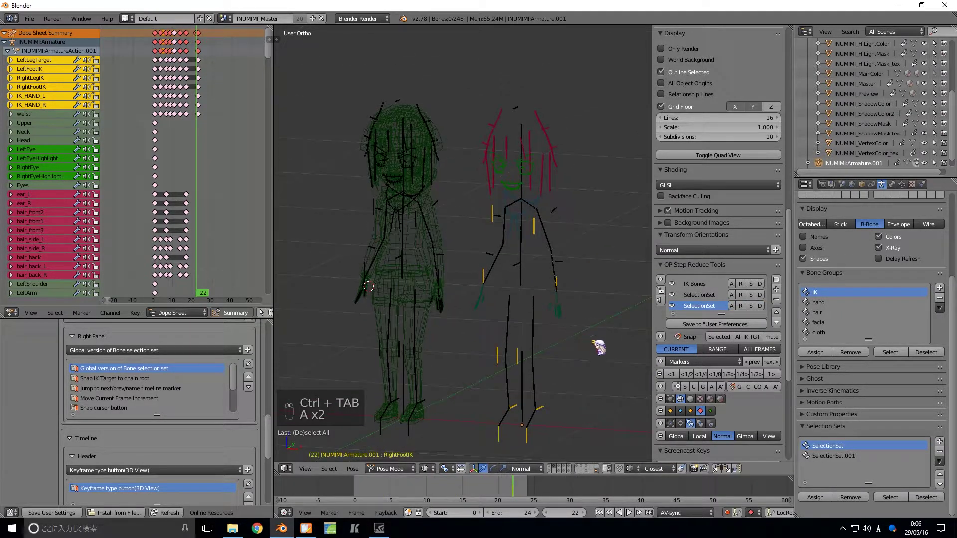
Step: Test the IK Bones set on the duplicated armature by selecting and deselecting its members, comparing solid and wireframe shading
{"action": "left_click", "coordinate": [708, 285]}
{"action": "left_click", "coordinate": [750, 284]}
{"action": "key", "text": "z"}
{"action": "key", "text": "z"}
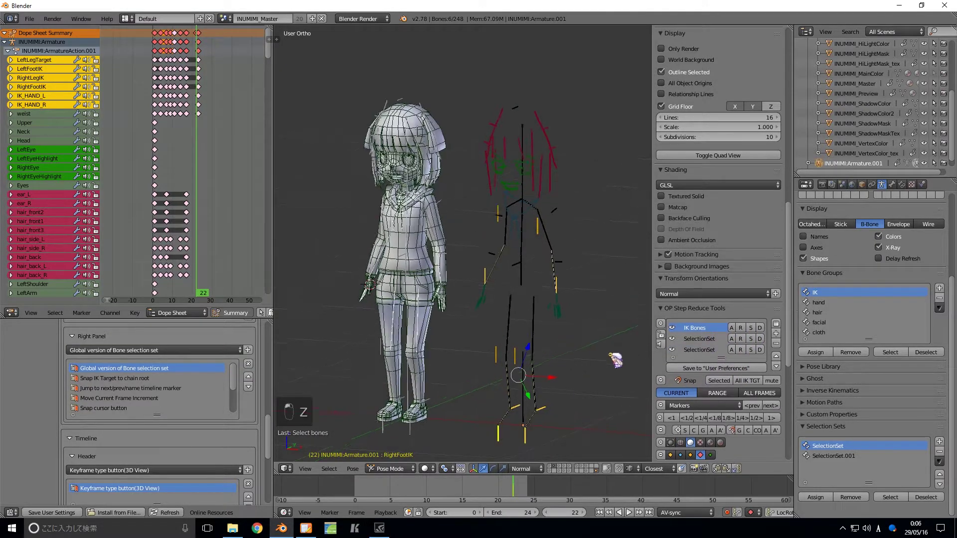
{"action": "left_click", "coordinate": [760, 284]}
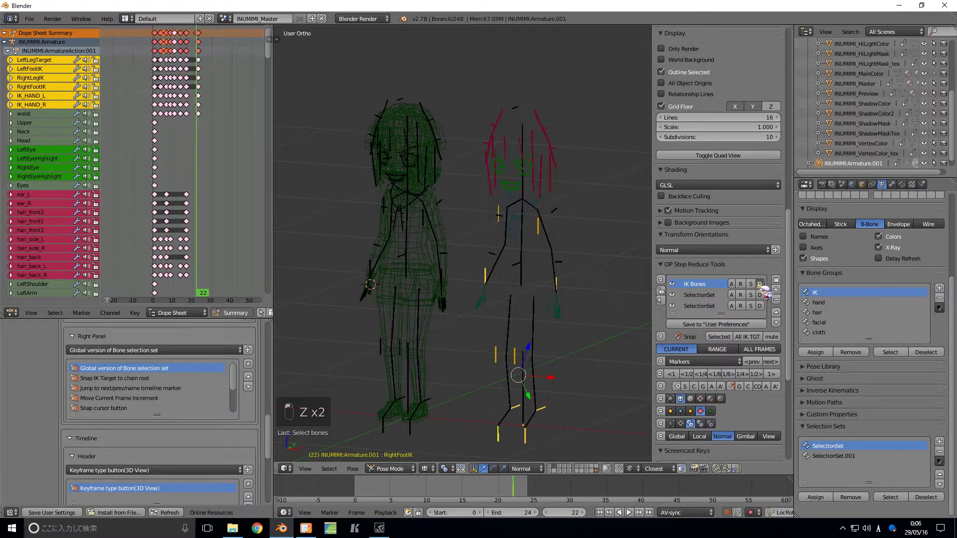
{"action": "mouse_move", "coordinate": [560, 337]}
{"action": "middle_mouse_down", "text": "shift"}
{"action": "mouse_move", "coordinate": [583, 368]}
{"action": "mouse_move", "coordinate": [583, 343]}
{"action": "mouse_move", "coordinate": [536, 349]}
{"action": "mouse_move", "coordinate": [555, 352]}
{"action": "middle_mouse_up", "text": "shift"}
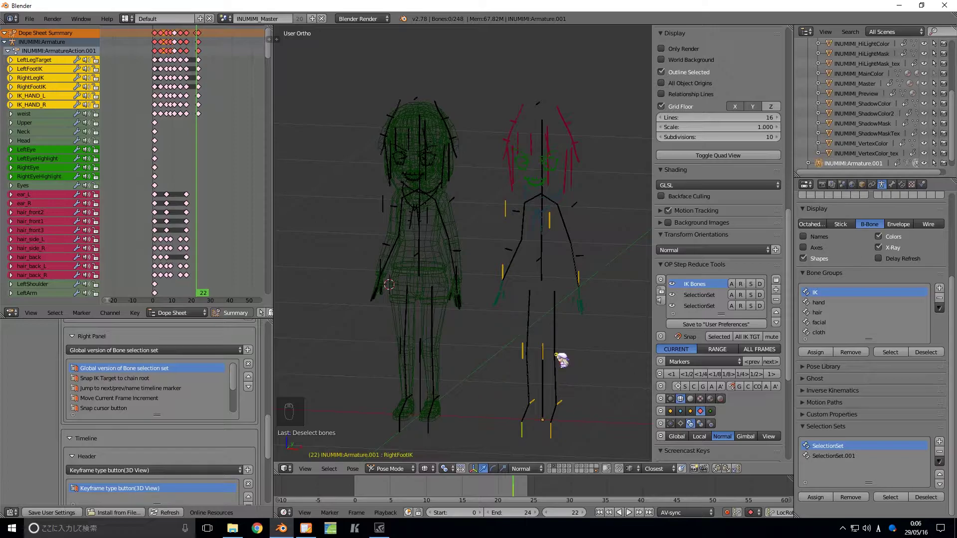
{"action": "mouse_move", "coordinate": [560, 367]}
{"action": "middle_mouse_down", "text": "shift"}
{"action": "mouse_move", "coordinate": [555, 375]}
{"action": "mouse_move", "coordinate": [551, 368]}
{"action": "middle_mouse_up", "text": "shift"}
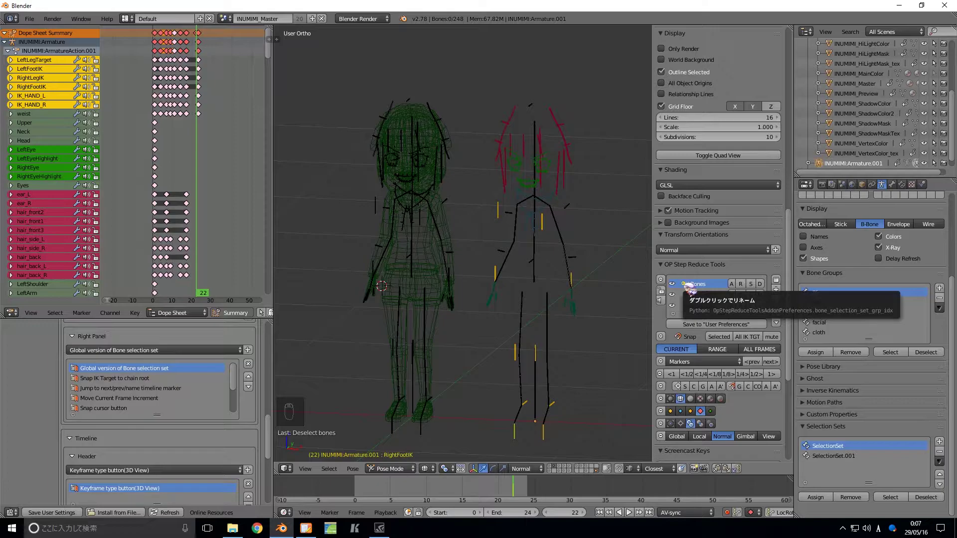
{"action": "middle_click_drag", "start_coordinate": [580, 330], "coordinate": [582, 347], "text": "shift"}
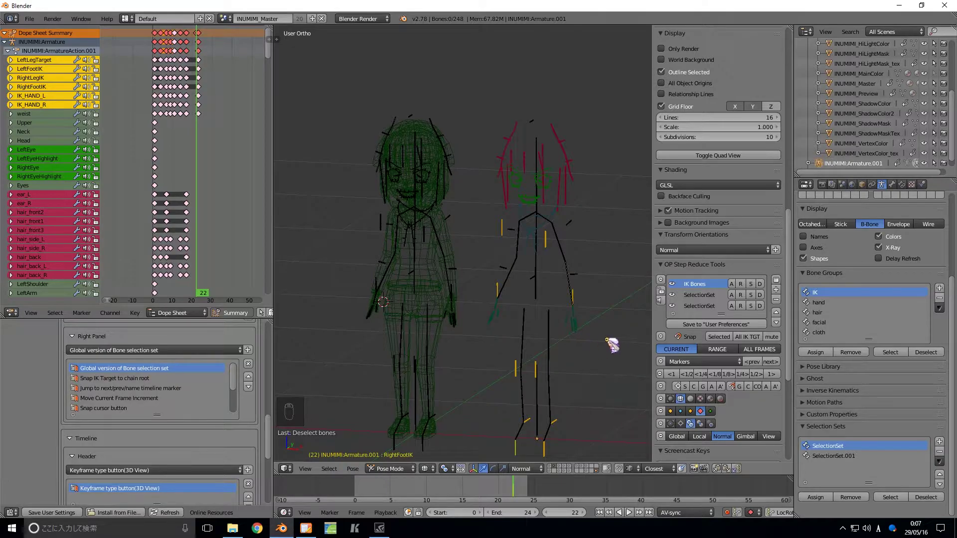
Step: Lock the assign and remove functions of the global bone selection sets
{"action": "left_click", "coordinate": [662, 291]}
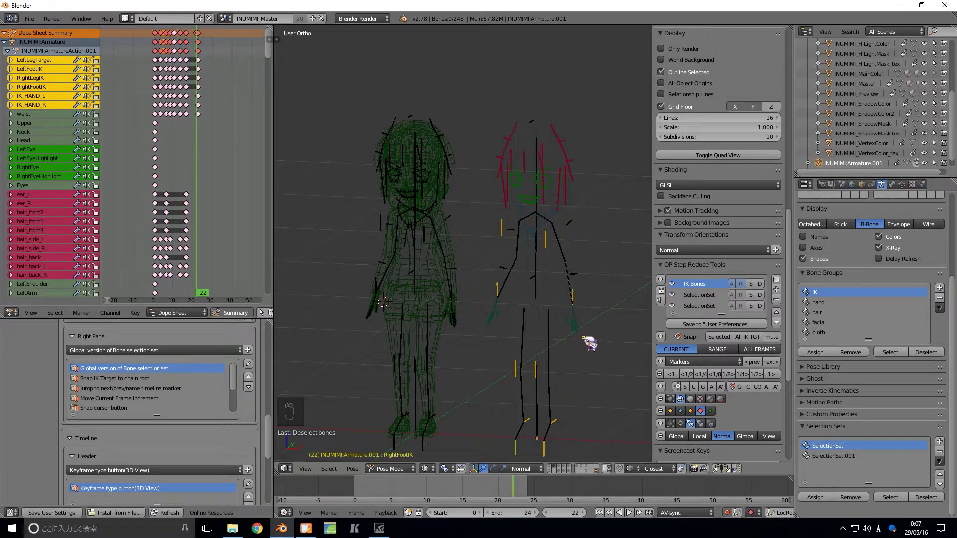
{"action": "middle_click_drag", "start_coordinate": [582, 338], "coordinate": [585, 344], "text": "shift"}
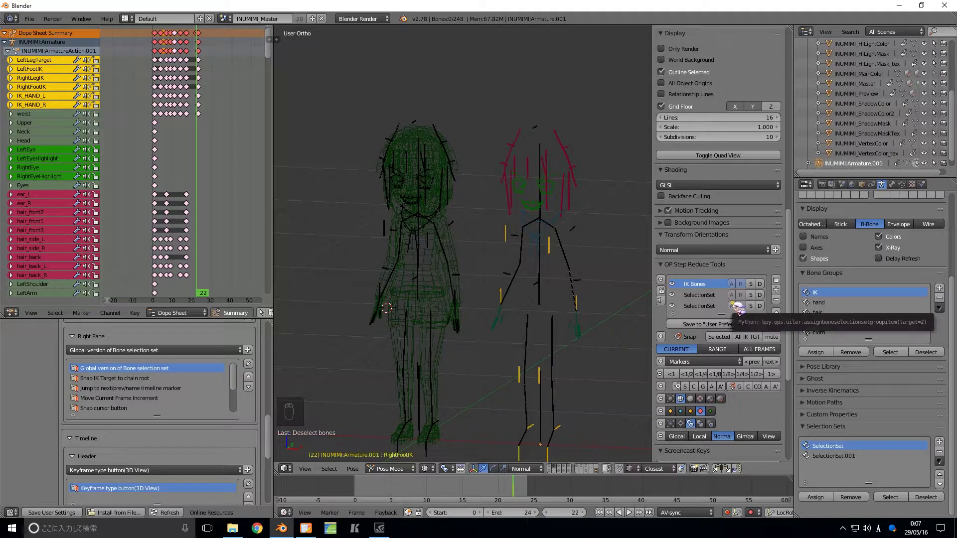
{"action": "middle_click_drag", "start_coordinate": [559, 363], "coordinate": [579, 373], "text": "shift"}
Step: Make the character's original armature active and enter Pose Mode on it
{"action": "right_click", "coordinate": [480, 301]}
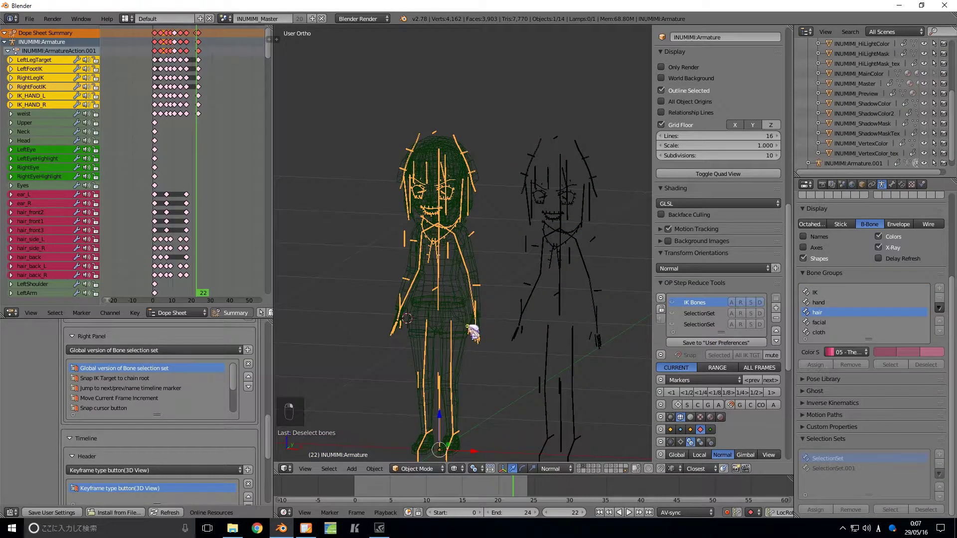
{"action": "key", "text": "ctrl+Tab"}
{"action": "scroll", "coordinate": [494, 339], "scroll_direction": "up", "scroll_amount": 4}
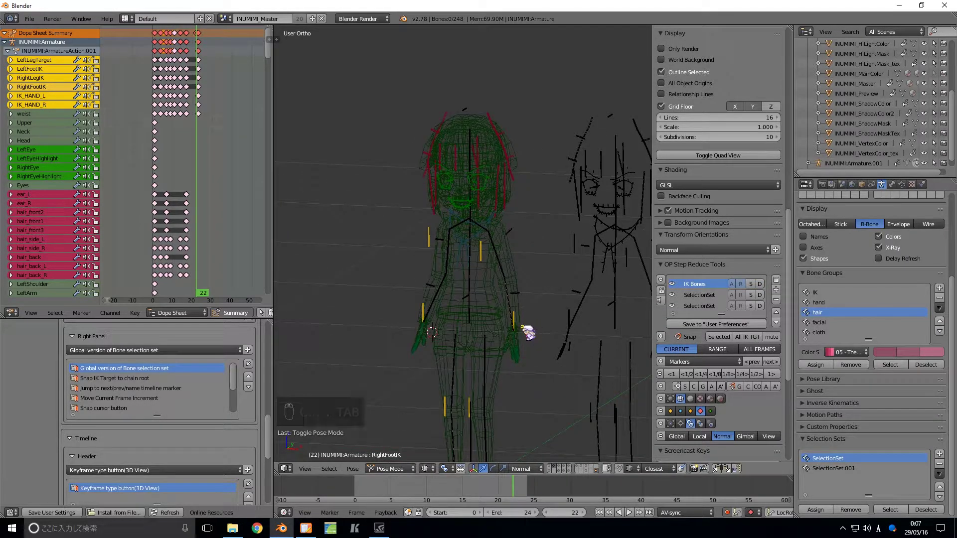
{"action": "scroll", "coordinate": [526, 333], "scroll_direction": "down", "scroll_amount": 2}
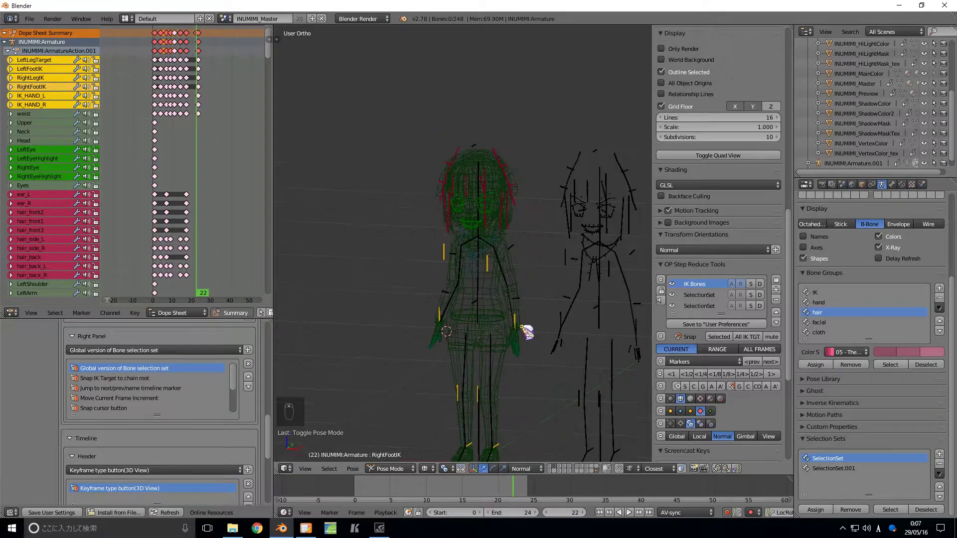
{"action": "scroll", "coordinate": [538, 359], "scroll_direction": "up", "scroll_amount": 1}
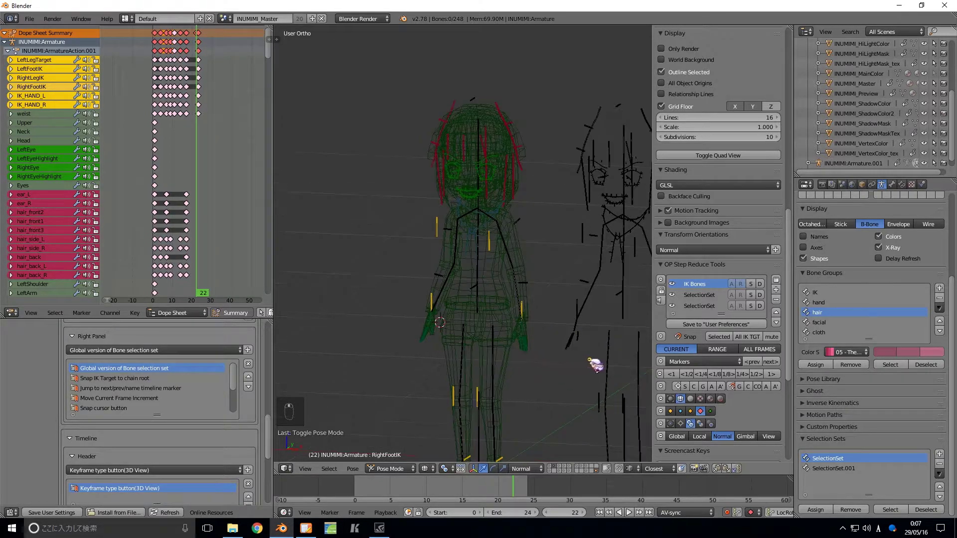
Step: Toggle hiding of the bones that belong to no global selection set, leaving every bone shown
{"action": "left_click", "coordinate": [672, 306]}
{"action": "scroll", "coordinate": [578, 349], "scroll_direction": "up", "scroll_amount": 2}
{"action": "scroll", "coordinate": [585, 341], "scroll_direction": "up", "scroll_amount": 2}
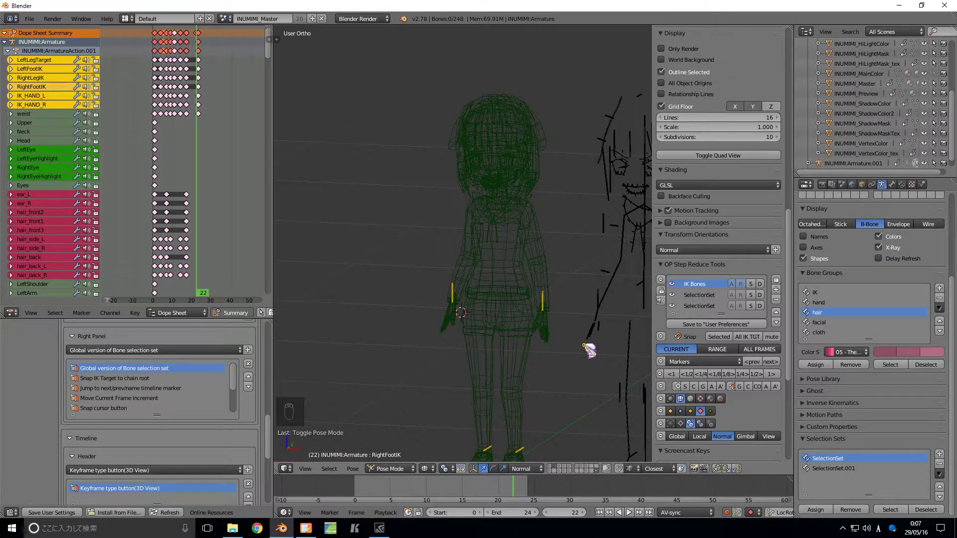
{"action": "middle_click_drag", "start_coordinate": [569, 361], "coordinate": [554, 339]}
{"action": "left_click", "coordinate": [661, 301]}
{"action": "left_click", "coordinate": [660, 300]}
{"action": "left_click", "coordinate": [660, 301]}
{"action": "middle_click_drag", "start_coordinate": [567, 311], "coordinate": [565, 329], "text": "shift"}
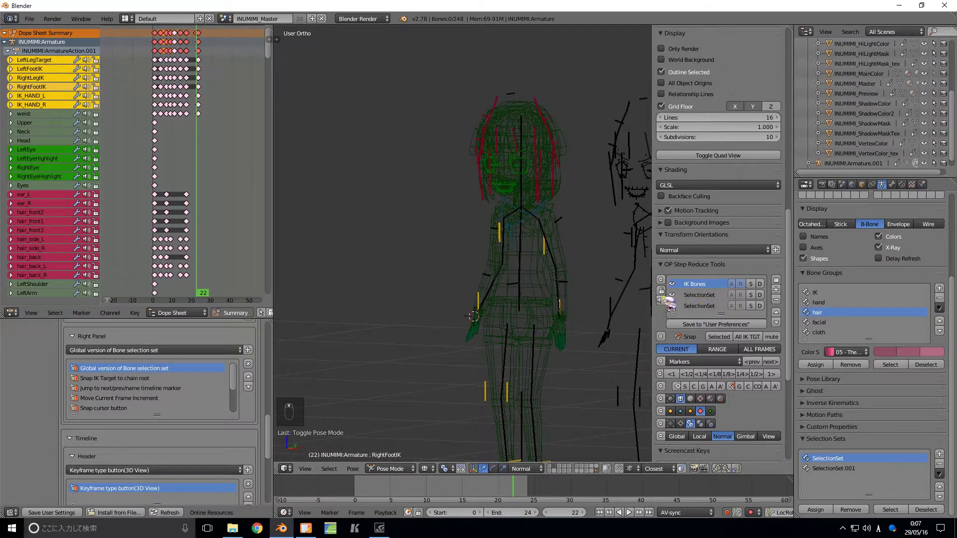
Step: Make the second global set active, and select all hair bones by the bone group of hair_back_L
{"action": "left_click", "coordinate": [702, 296]}
{"action": "middle_click_drag", "start_coordinate": [524, 312], "coordinate": [527, 343], "text": "shift"}
{"action": "scroll", "coordinate": [547, 271], "scroll_direction": "up", "scroll_amount": 1}
{"action": "middle_click_drag", "start_coordinate": [540, 277], "coordinate": [554, 252], "text": "shift"}
{"action": "right_click", "coordinate": [554, 242]}
{"action": "key", "text": "shift+g"}
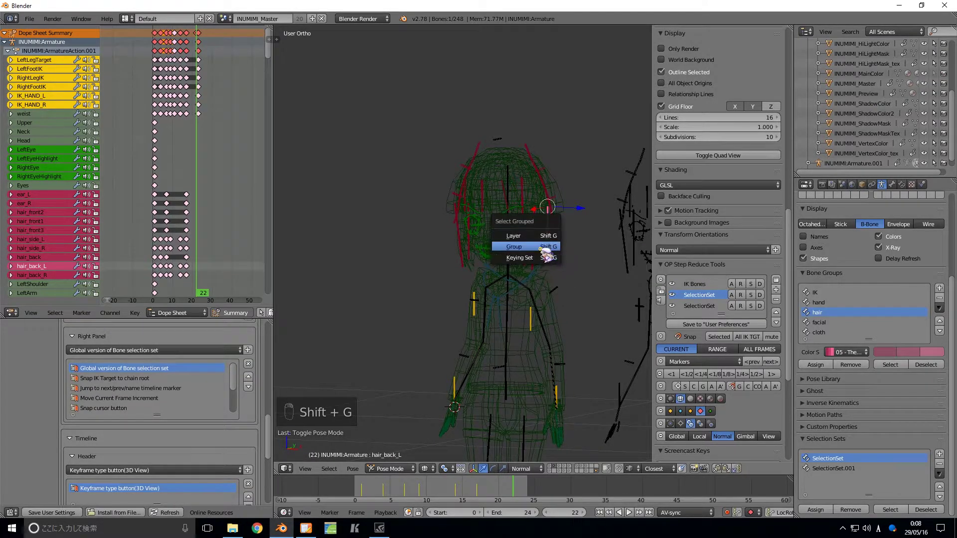
{"action": "left_click", "coordinate": [539, 249]}
{"action": "middle_click_drag", "start_coordinate": [526, 316], "coordinate": [530, 281], "text": "shift"}
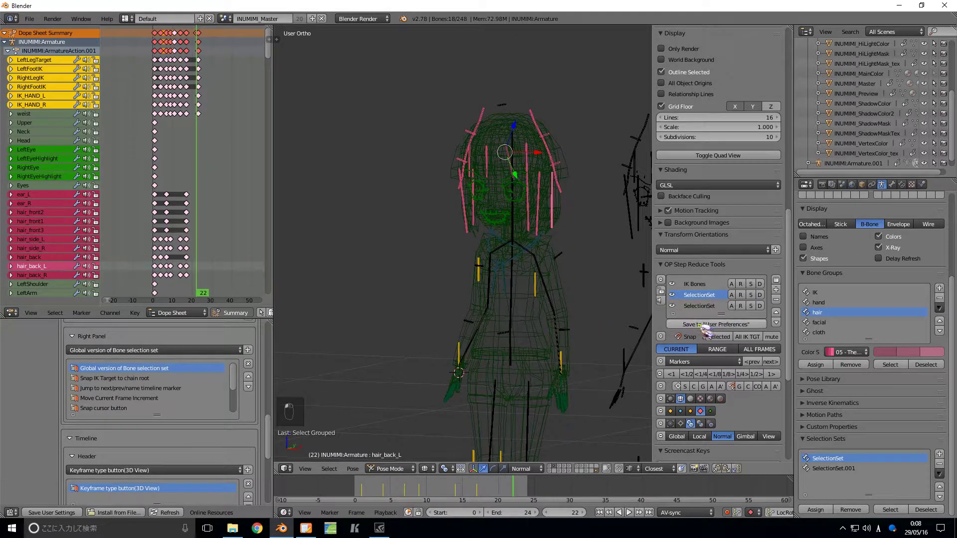
Step: Assign the selected hair bones to the second global set, and test it by clearing and reselecting its members
{"action": "key", "text": "a"}
{"action": "left_click", "coordinate": [750, 295]}
{"action": "key", "text": "a"}
{"action": "mouse_move", "coordinate": [556, 340]}
{"action": "middle_mouse_down", "text": "shift"}
{"action": "mouse_move", "coordinate": [556, 321]}
{"action": "mouse_move", "coordinate": [568, 344]}
{"action": "mouse_move", "coordinate": [537, 339]}
{"action": "mouse_move", "coordinate": [537, 320]}
{"action": "mouse_move", "coordinate": [550, 324]}
{"action": "middle_mouse_up", "text": "shift"}
Step: Hide all bones that belong to no global selection set
{"action": "left_click", "coordinate": [661, 300]}
{"action": "scroll", "coordinate": [536, 337], "scroll_direction": "down", "scroll_amount": 2}
{"action": "scroll", "coordinate": [527, 319], "scroll_direction": "up", "scroll_amount": 1}
Step: Rename the second global selection set to Hair
{"action": "double_click", "coordinate": [697, 294]}
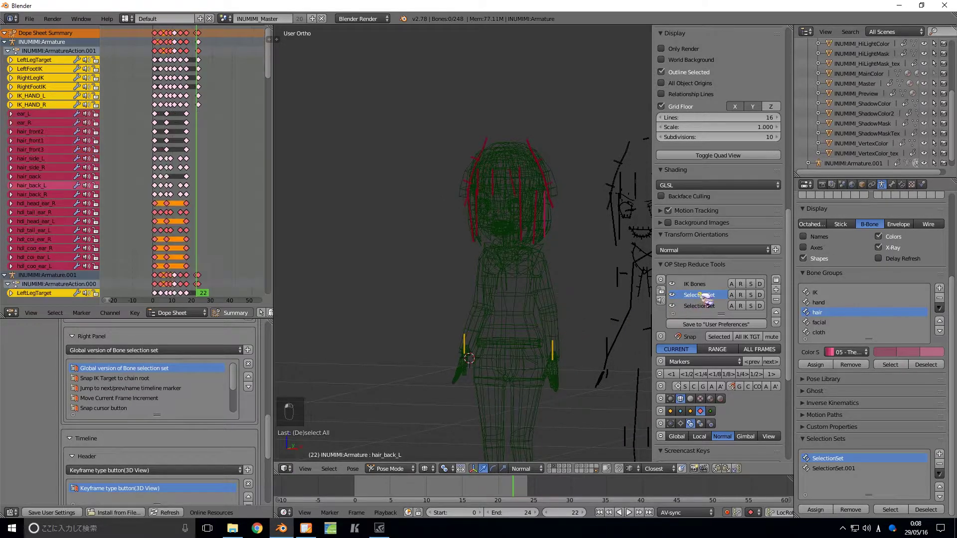
{"action": "key", "text": "BackSpace"}
{"action": "middle_click_drag", "start_coordinate": [573, 331], "coordinate": [590, 326]}
Step: Toggle the visibility of the Hair and IK Bones sets, leaving both sets shown
{"action": "left_click", "coordinate": [673, 295]}
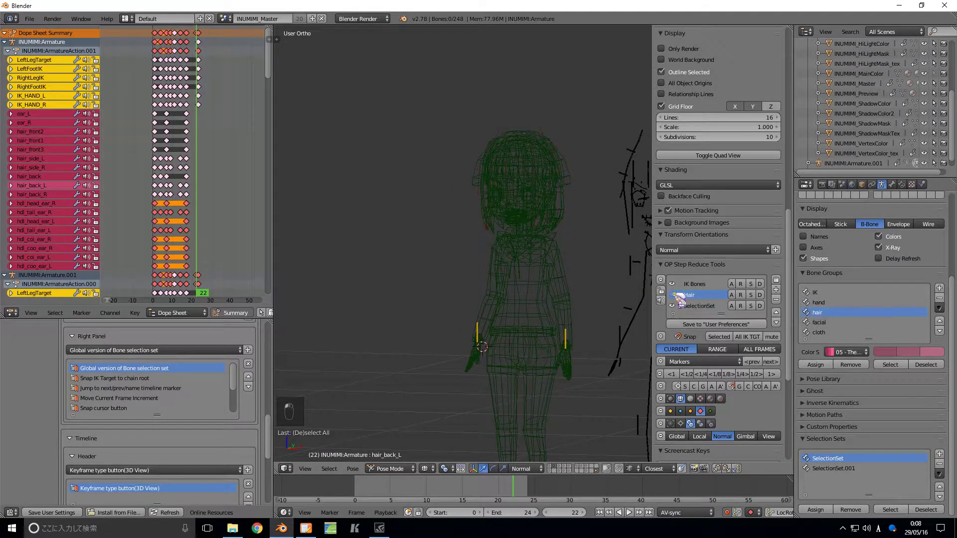
{"action": "left_click", "coordinate": [673, 294]}
{"action": "left_click", "coordinate": [673, 294]}
{"action": "left_click", "coordinate": [672, 284]}
{"action": "left_click", "coordinate": [673, 293]}
{"action": "left_click", "coordinate": [673, 284]}
{"action": "left_click", "coordinate": [672, 294]}
{"action": "middle_click_drag", "start_coordinate": [524, 377], "coordinate": [539, 400], "text": "shift"}
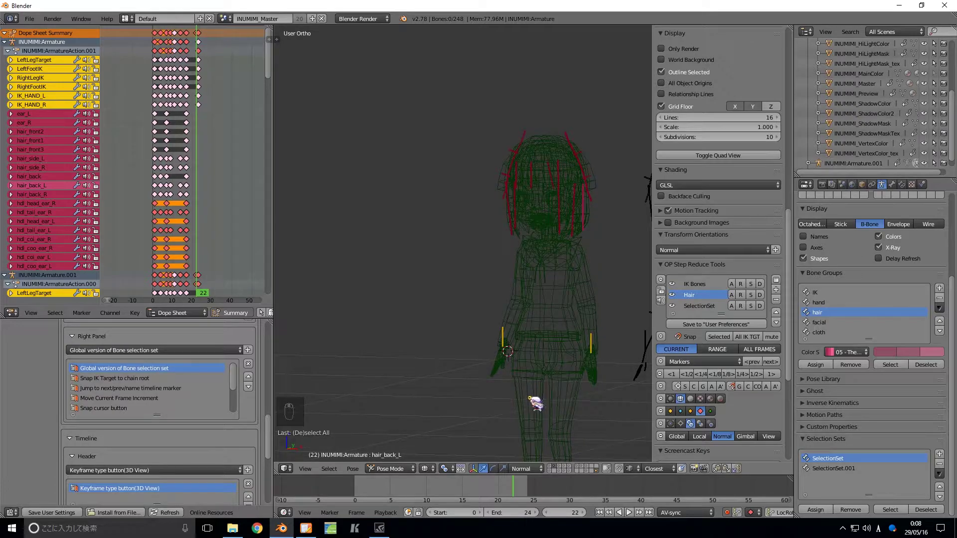
{"action": "middle_click_drag", "start_coordinate": [555, 405], "coordinate": [558, 415], "text": "shift"}
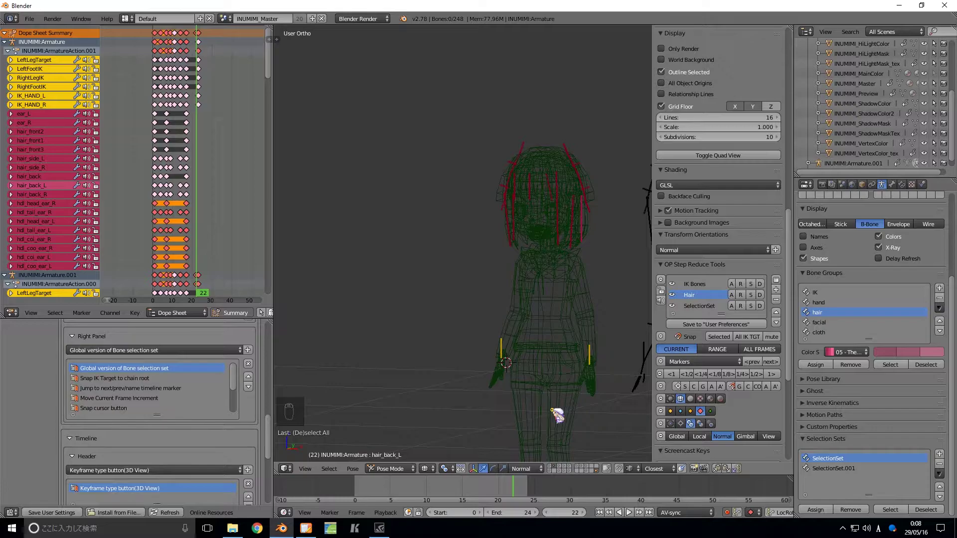
{"action": "middle_click_drag", "start_coordinate": [552, 410], "coordinate": [551, 410]}
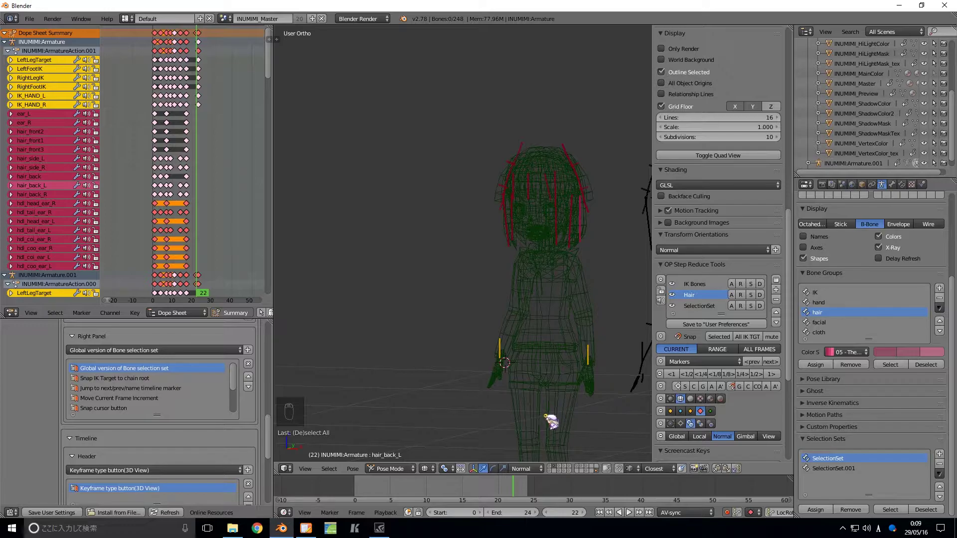
{"action": "middle_click_drag", "start_coordinate": [544, 415], "coordinate": [542, 409]}
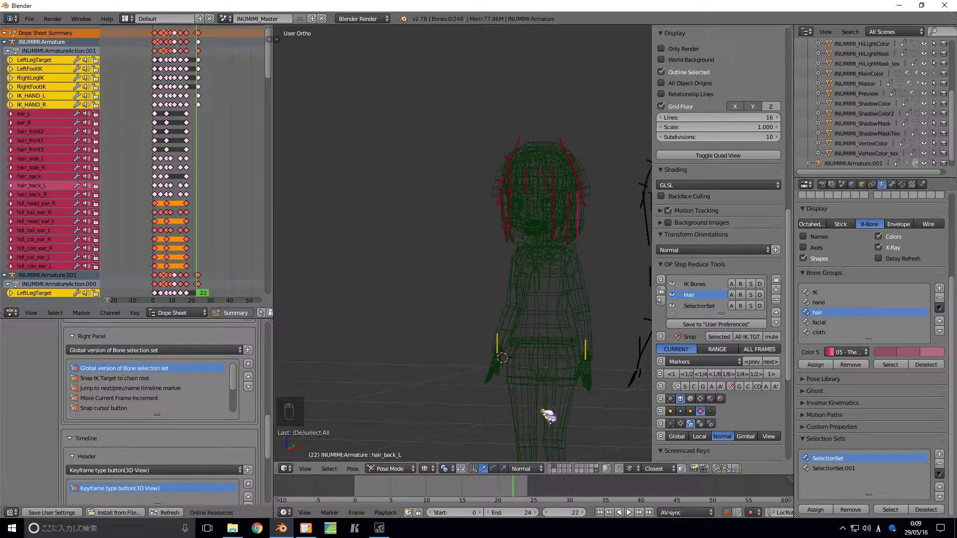
{"action": "middle_click_drag", "start_coordinate": [548, 417], "coordinate": [543, 415]}
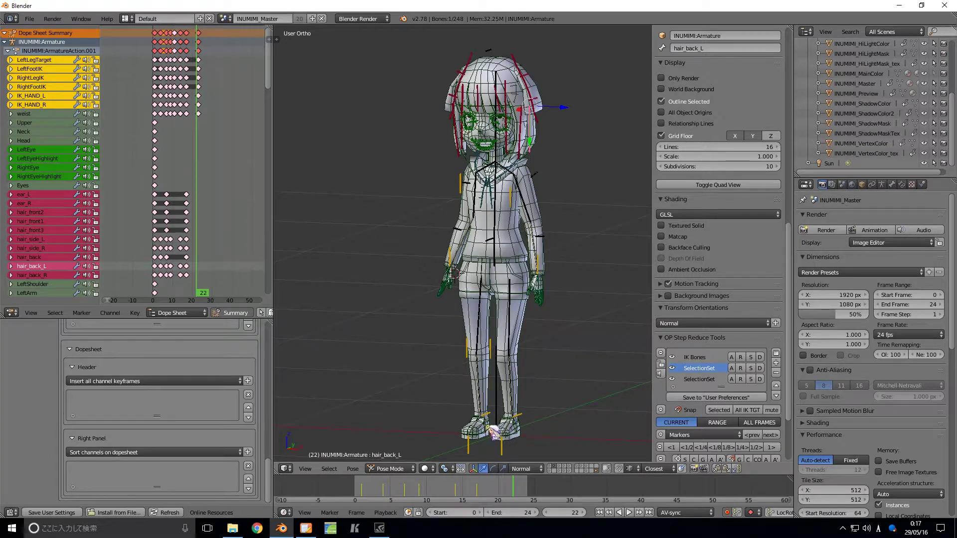
Step: Add Insert all channel keyframes and Keyframe type button(Dopesheet) to the Dopesheet header list, and widen the Dope Sheet to expose its header buttons
{"action": "left_click", "coordinate": [141, 382]}
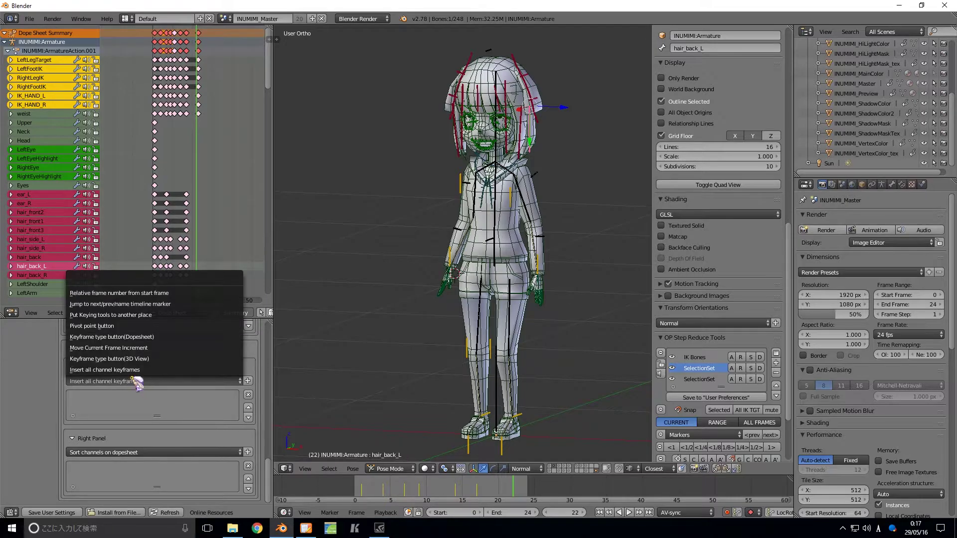
{"action": "left_click", "coordinate": [132, 370]}
{"action": "left_click", "coordinate": [248, 380]}
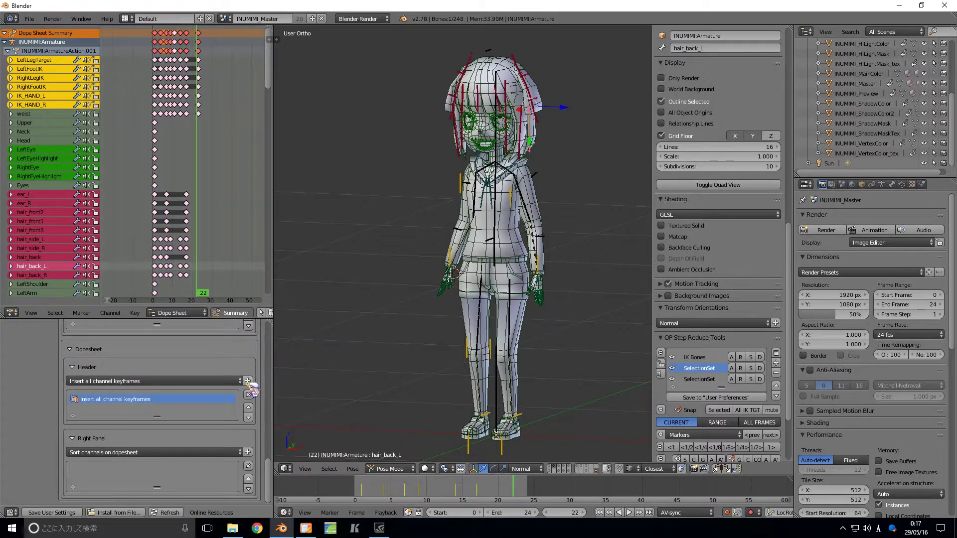
{"action": "left_click", "coordinate": [191, 382]}
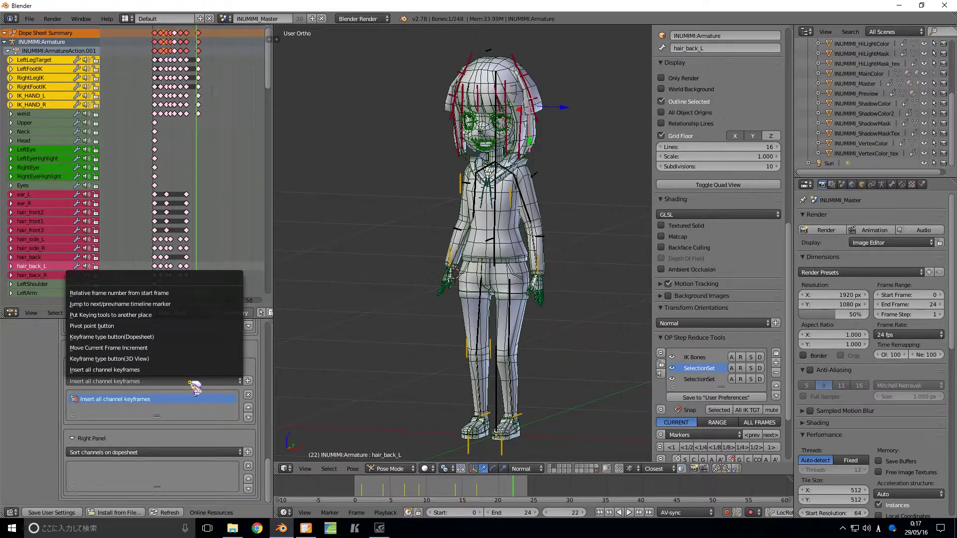
{"action": "left_click", "coordinate": [165, 337]}
{"action": "left_click", "coordinate": [247, 381]}
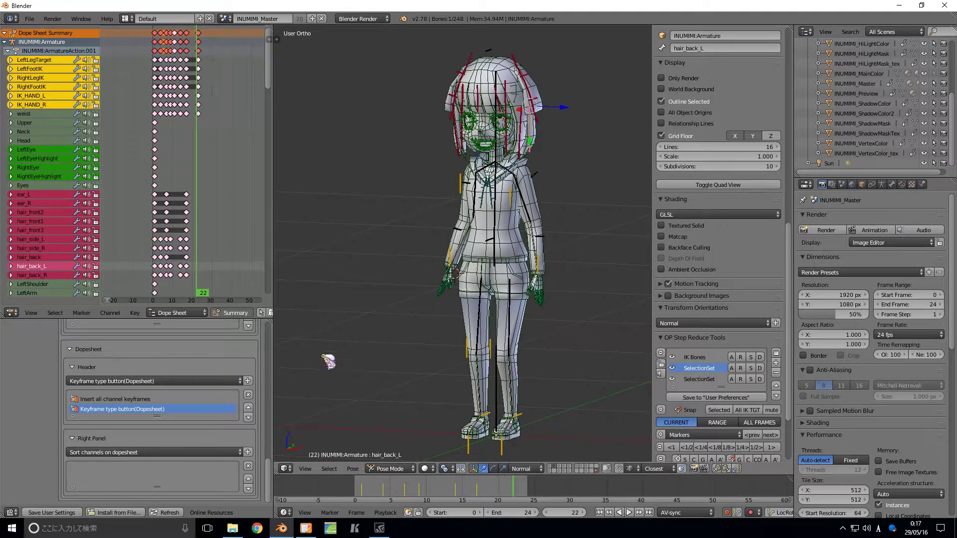
{"action": "left_click_drag", "start_coordinate": [278, 202], "coordinate": [398, 213]}
{"action": "scroll", "coordinate": [343, 317], "scroll_direction": "right", "scroll_amount": 8}
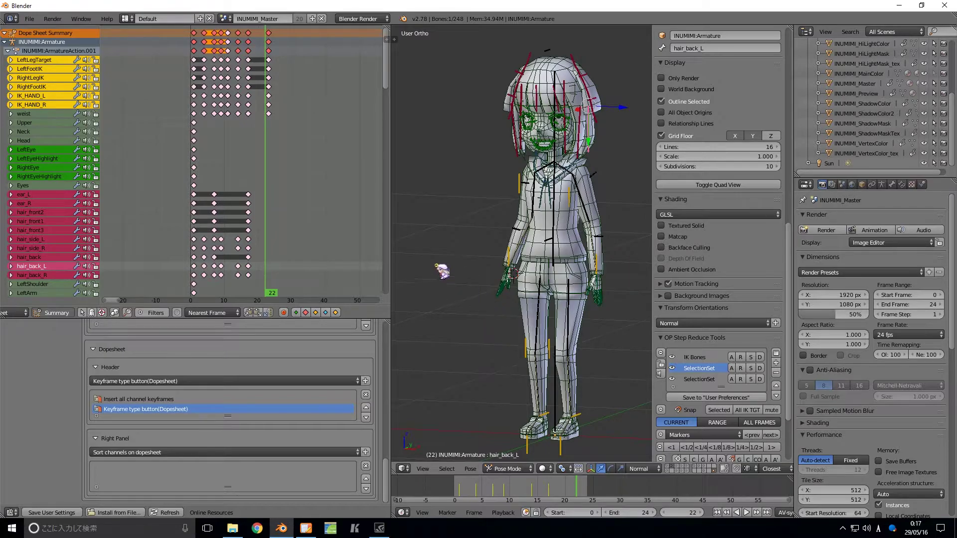
Step: Go to frame 23, insert keyframes on all channels there, and undo the insertion
{"action": "key", "text": "Right"}
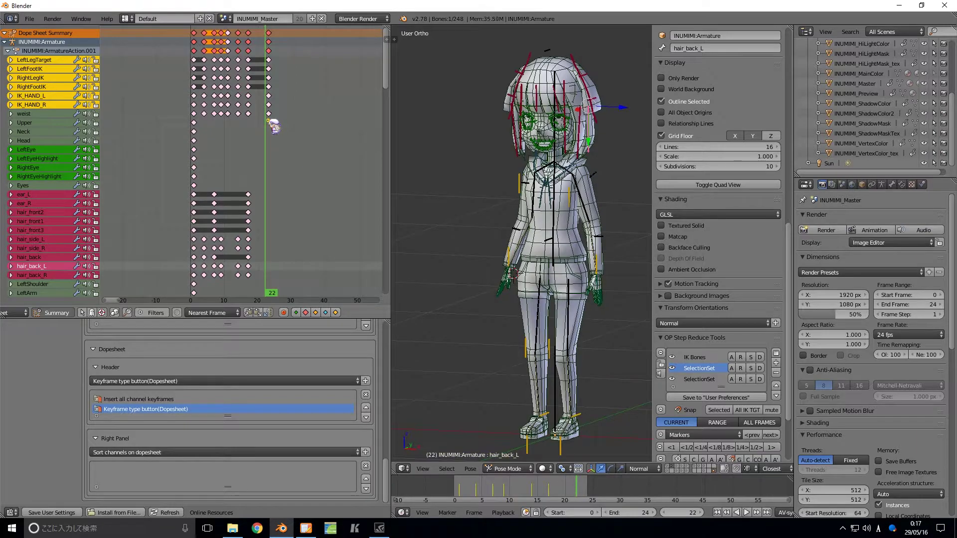
{"action": "key", "text": "i"}
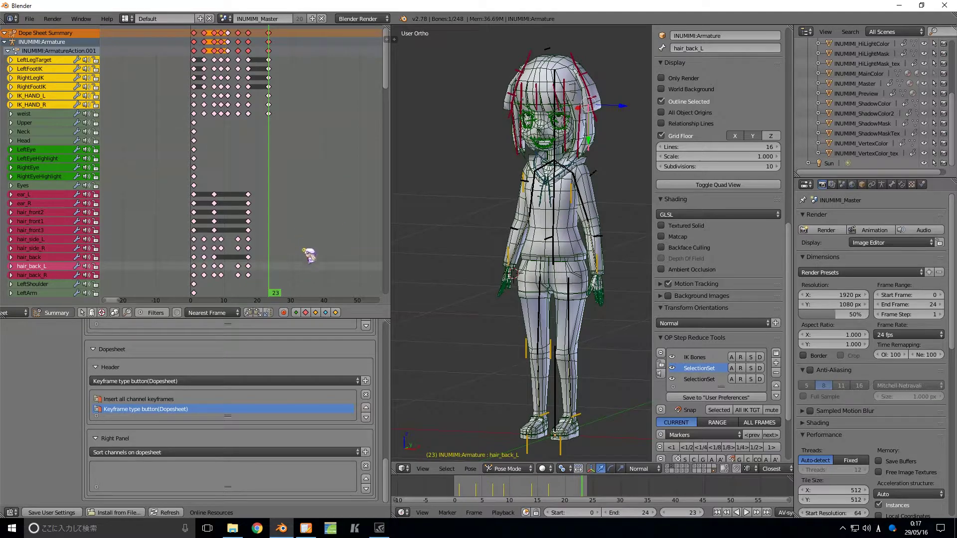
{"action": "left_click", "coordinate": [284, 313]}
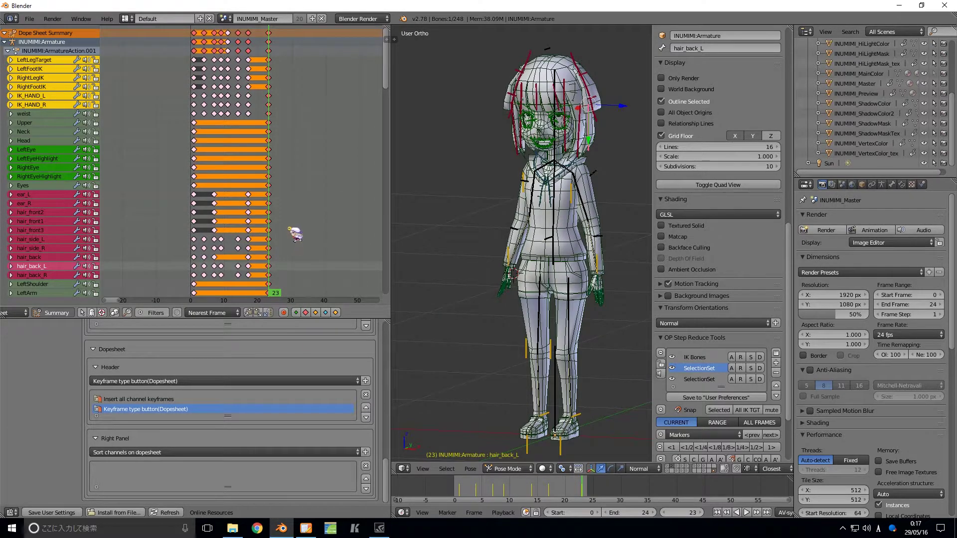
{"action": "key", "text": "ctrl+z"}
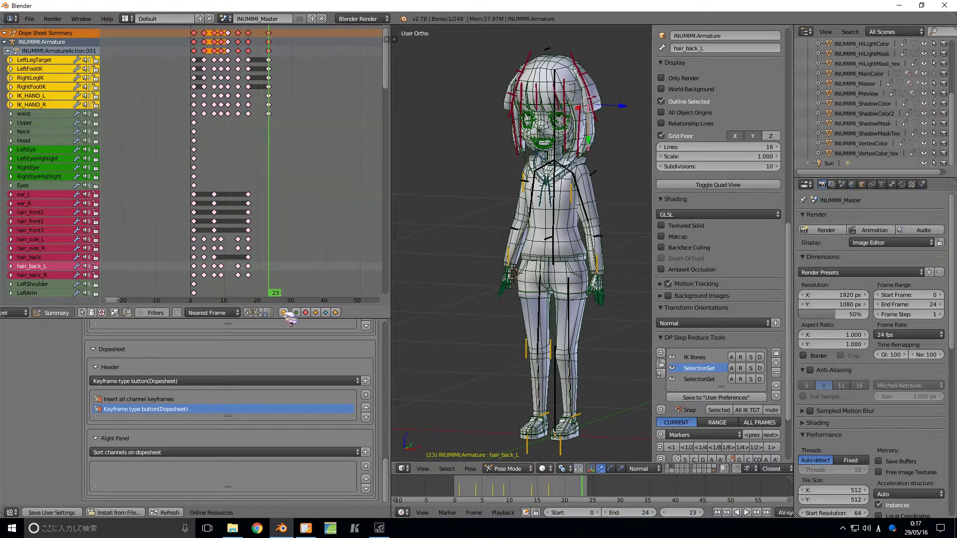
Step: Move to frame 17, try the Jitter type on the selected keyframes, and undo the change
{"action": "left_click_drag", "start_coordinate": [243, 222], "coordinate": [249, 209]}
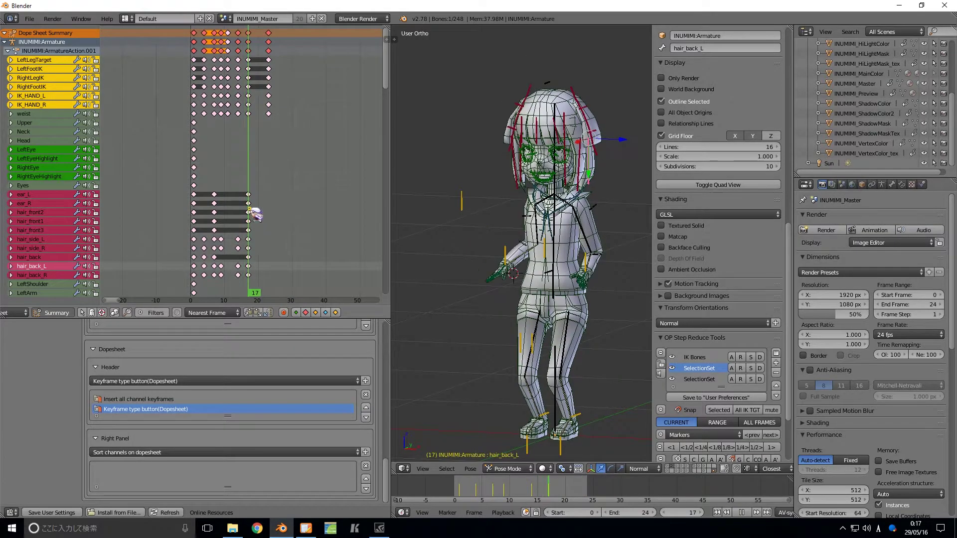
{"action": "left_click", "coordinate": [295, 313]}
{"action": "key", "text": "ctrl+z"}
Step: Box-select the later keyframes on the channels from LeftFootIK to weist, and set their type to Jitter, Breakdown and Extreme in turn
{"action": "key", "text": "a"}
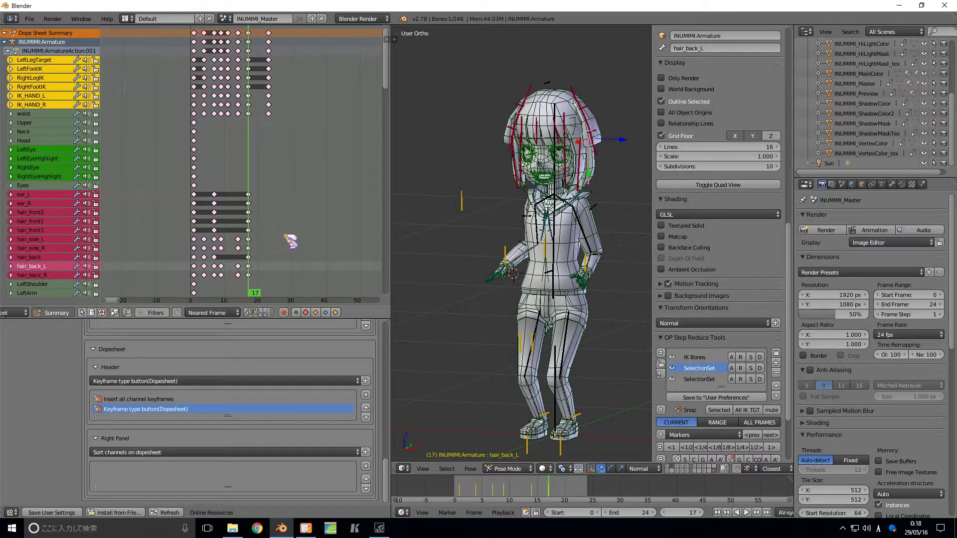
{"action": "left_click_drag", "start_coordinate": [284, 129], "coordinate": [217, 78]}
{"action": "key", "text": "r"}
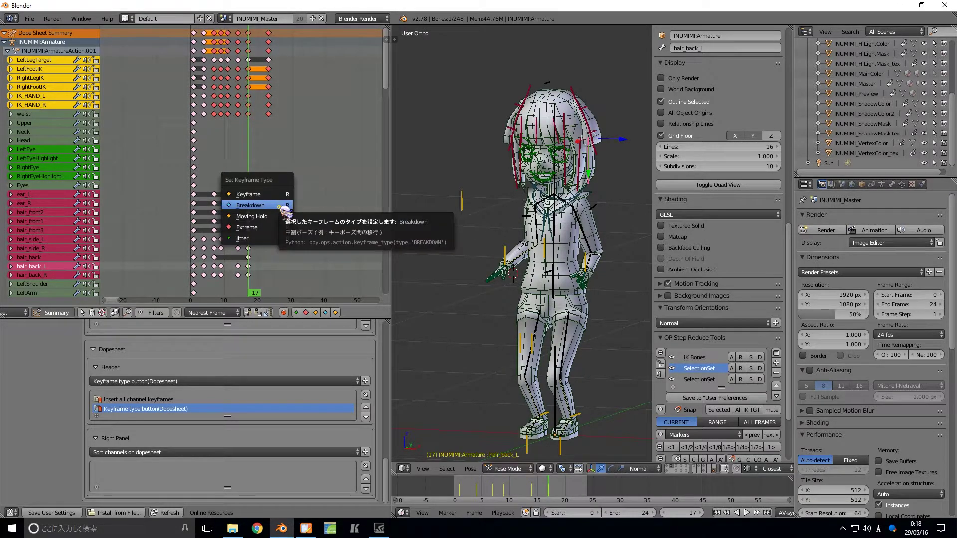
{"action": "left_click", "coordinate": [280, 207]}
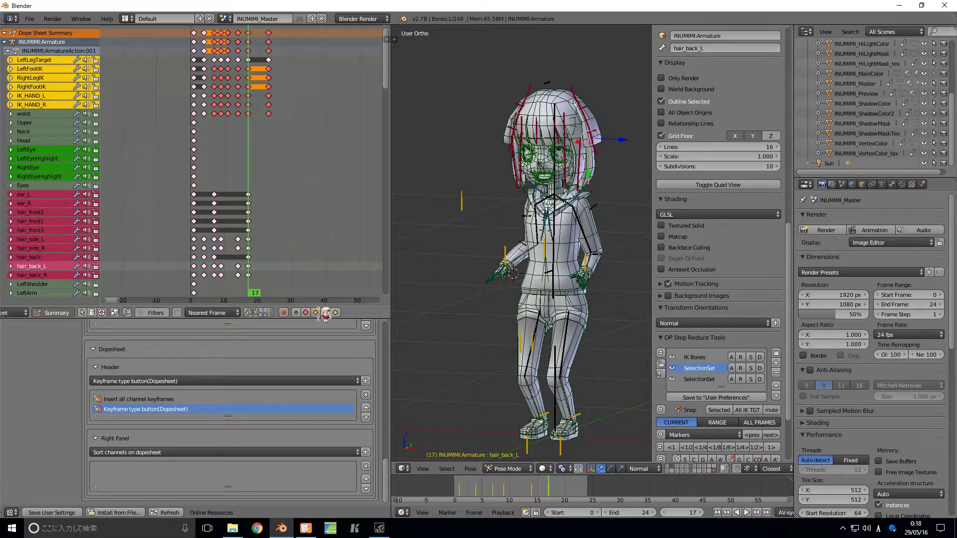
{"action": "left_click", "coordinate": [296, 313]}
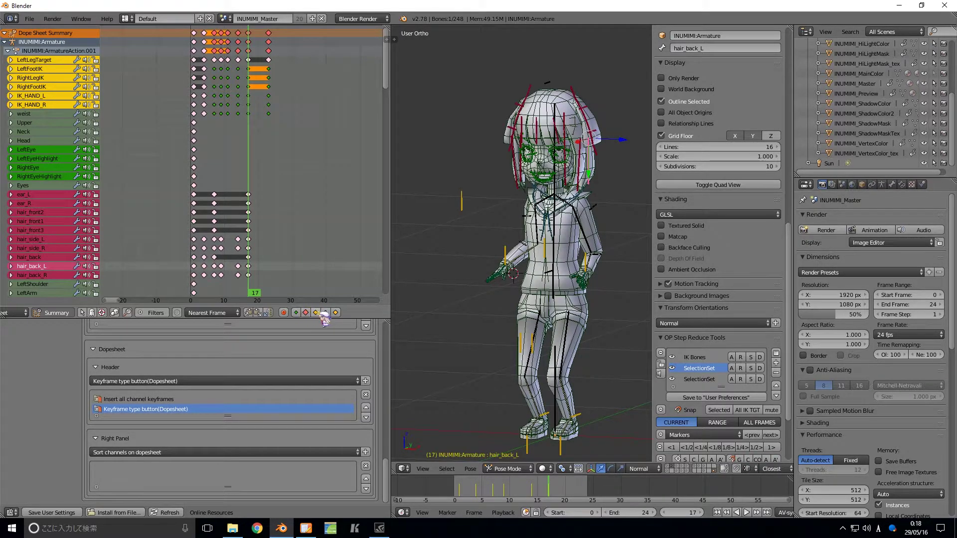
{"action": "left_click", "coordinate": [326, 313]}
{"action": "left_click", "coordinate": [305, 313]}
{"action": "middle_click_drag", "start_coordinate": [278, 223], "coordinate": [284, 219]}
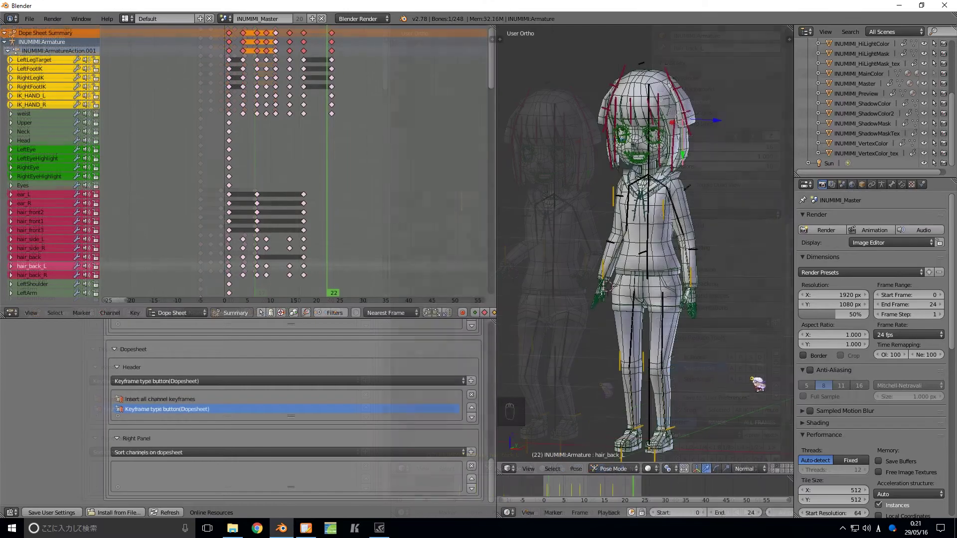
Step: Add Sort channels on dopesheet to the Dopesheet right panel list, and show the Dope Sheet's side panel
{"action": "key", "text": "n"}
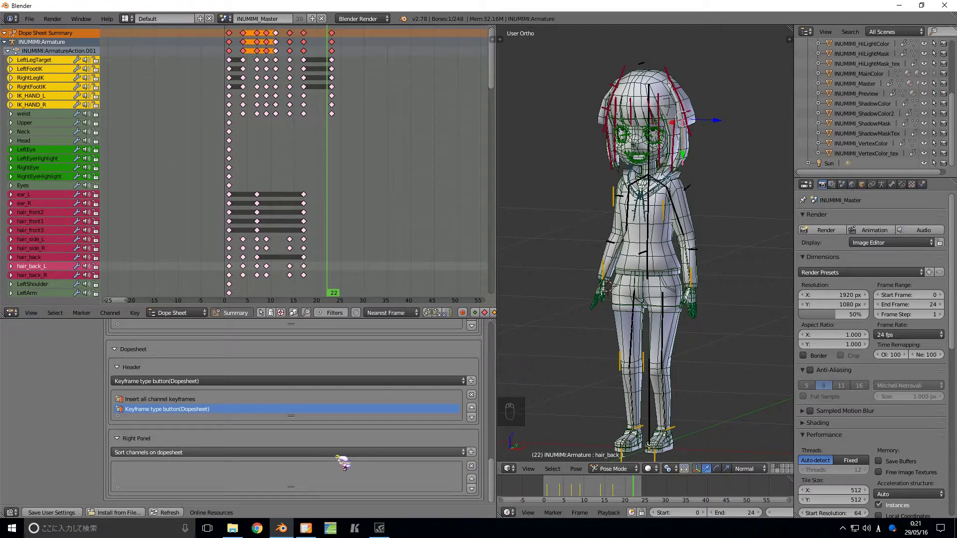
{"action": "left_click", "coordinate": [456, 452]}
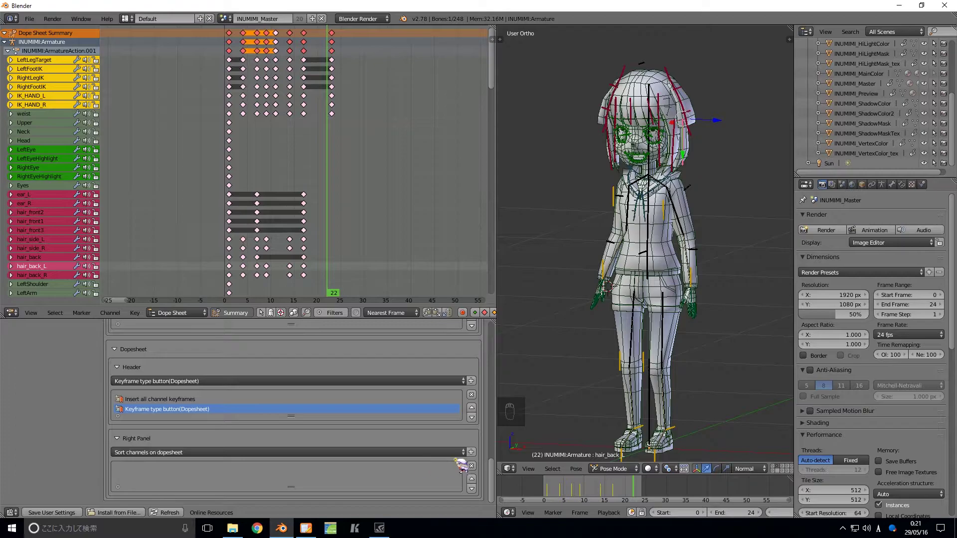
{"action": "left_click", "coordinate": [471, 452]}
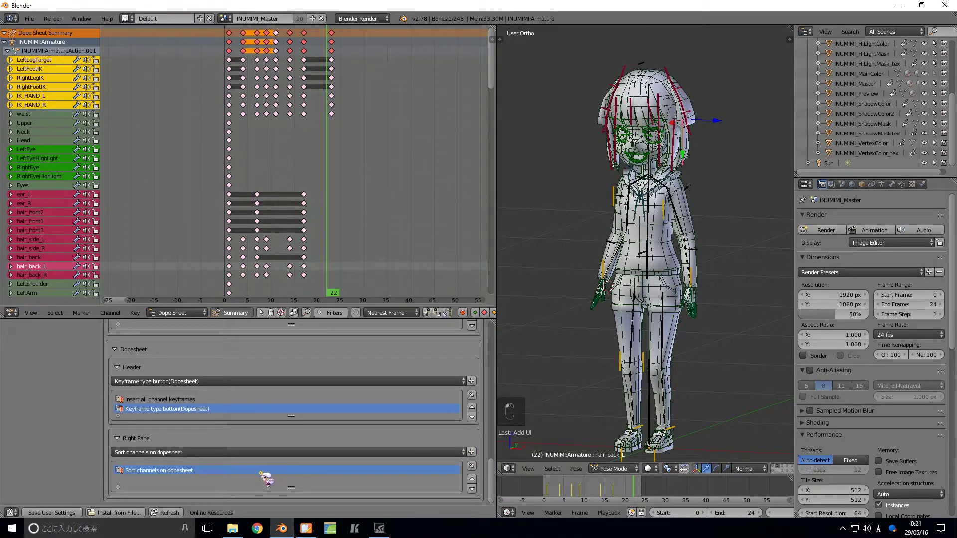
{"action": "key", "text": "n"}
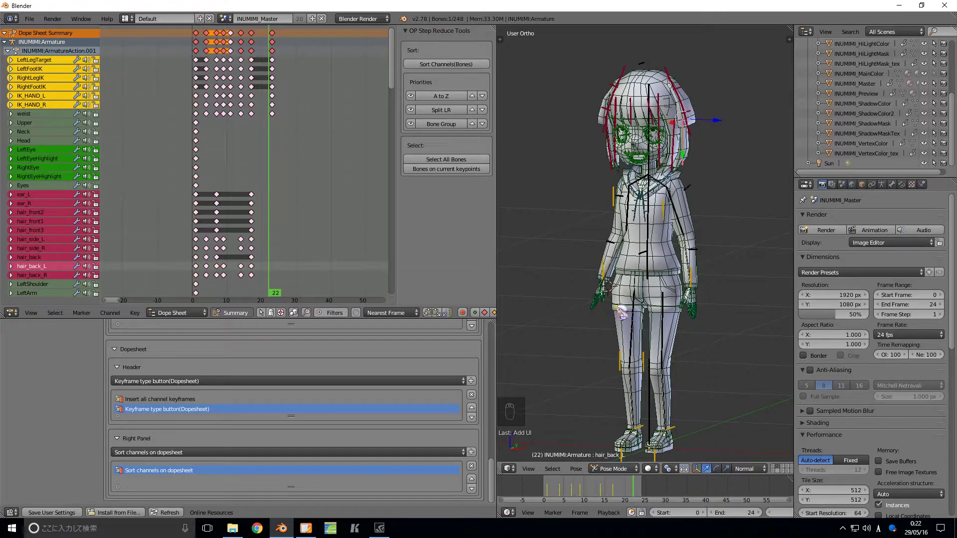
{"action": "key", "text": "b"}
{"action": "key", "text": "a"}
{"action": "key", "text": "a"}
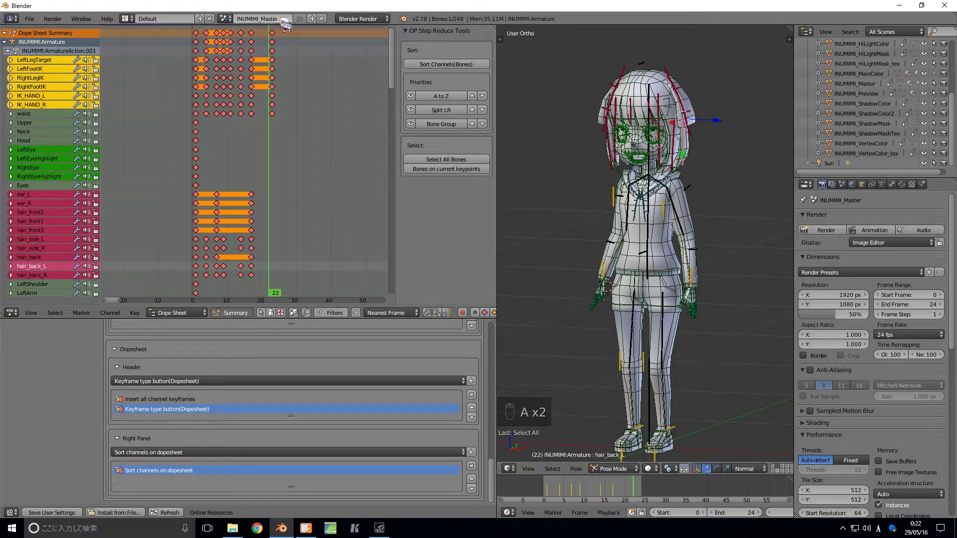
Step: Switch the Dope Sheet to Action Editor mode and unlink the armature's current action
{"action": "scroll", "coordinate": [244, 312], "scroll_direction": "down", "scroll_amount": 4}
{"action": "scroll", "coordinate": [249, 302], "scroll_direction": "down", "scroll_amount": 1}
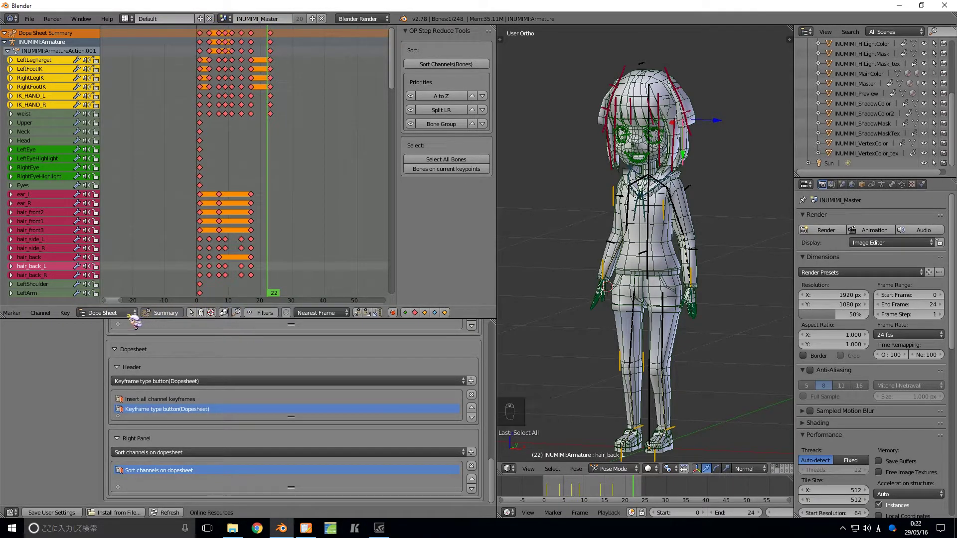
{"action": "left_click", "coordinate": [128, 315]}
{"action": "left_click", "coordinate": [108, 300]}
{"action": "left_click", "coordinate": [113, 315]}
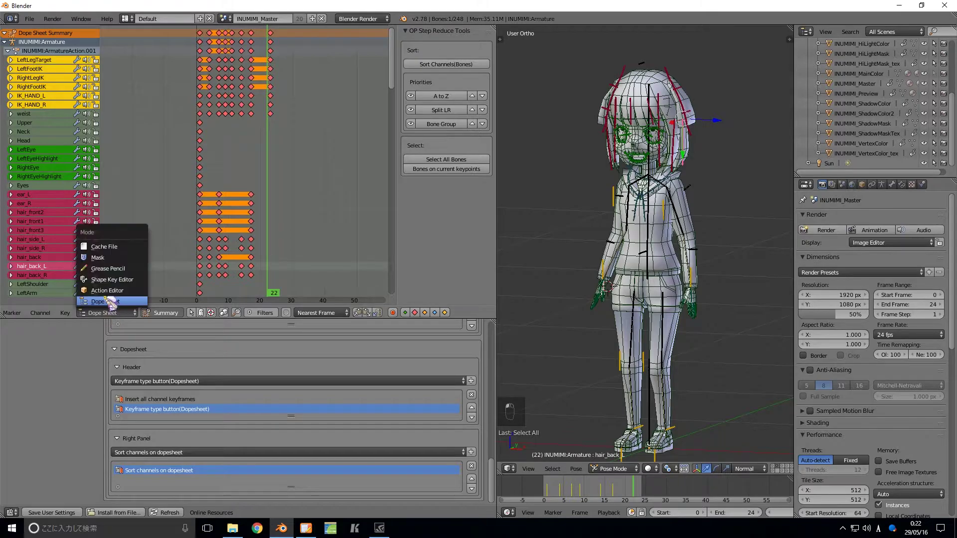
{"action": "left_click", "coordinate": [106, 290]}
{"action": "left_click", "coordinate": [263, 312]}
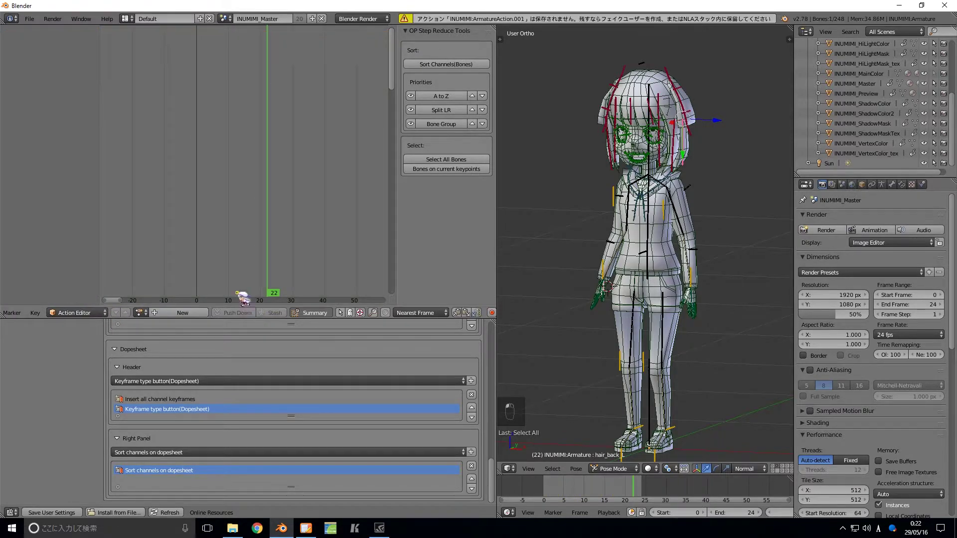
Step: Insert keyframes at frame 22 on the IK_HAND_L, Upper, left mouth handle, left eyebrow handle and hair_back_L bones in turn
{"action": "scroll", "coordinate": [697, 275], "scroll_direction": "up", "scroll_amount": 1}
{"action": "right_click", "coordinate": [697, 276]}
{"action": "key", "text": "i"}
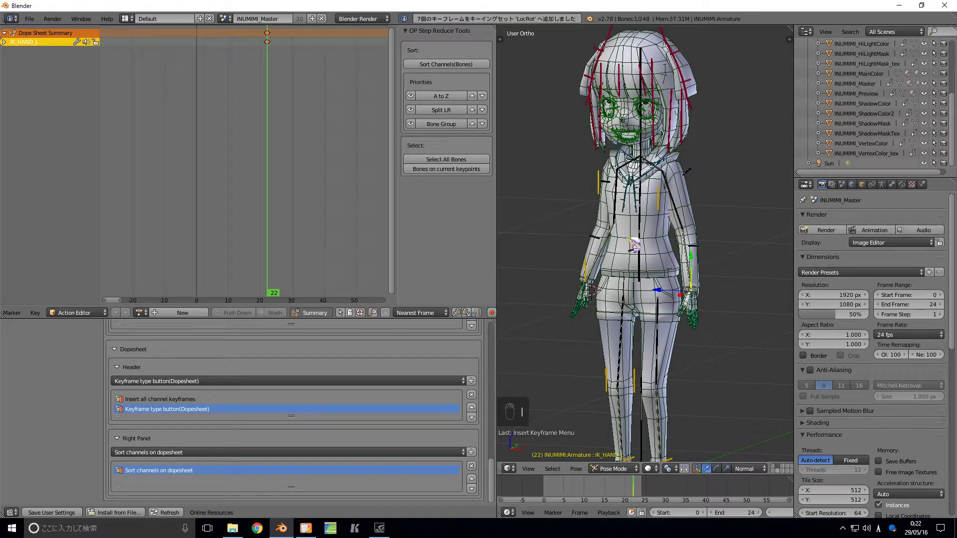
{"action": "right_click", "coordinate": [652, 197]}
{"action": "key", "text": "i"}
{"action": "right_click", "coordinate": [636, 134]}
{"action": "key", "text": "i"}
{"action": "right_click", "coordinate": [665, 107]}
{"action": "key", "text": "i"}
{"action": "right_click", "coordinate": [687, 118]}
{"action": "key", "text": "i"}
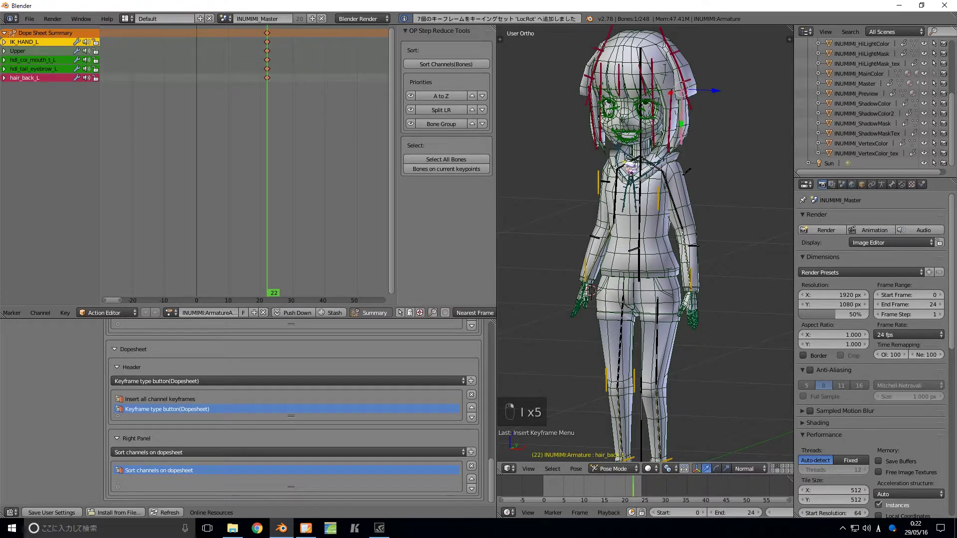
Step: Insert keyframes at frame 22 on the pv_arm_R, hair_side_R and IK_HAND_R bones in turn
{"action": "right_click", "coordinate": [614, 176]}
{"action": "key", "text": "i"}
{"action": "right_click", "coordinate": [602, 138]}
{"action": "key", "text": "i"}
{"action": "right_click", "coordinate": [593, 277]}
{"action": "key", "text": "i"}
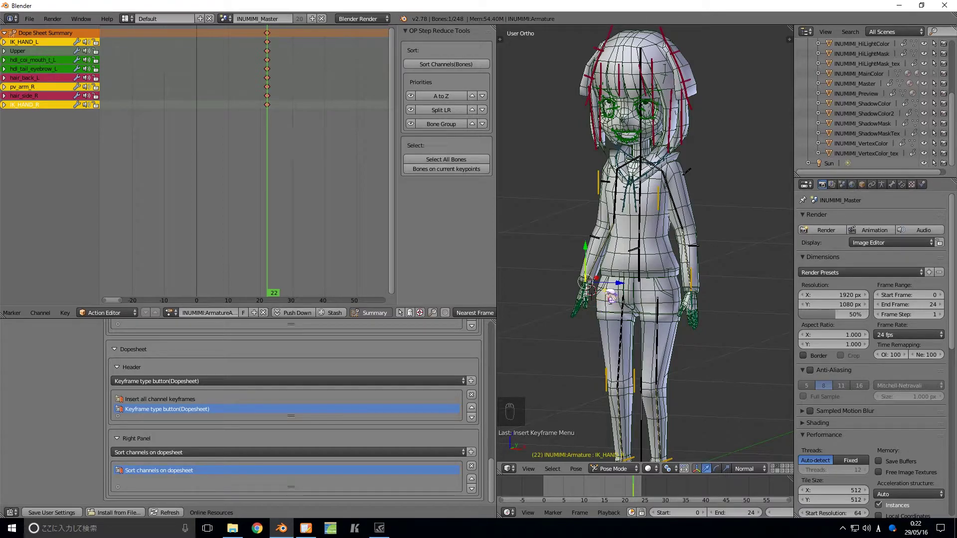
Step: Sort the bone channels with all priorities enabled, and move Split LR ahead of A to Z in the priority order
{"action": "left_click", "coordinate": [450, 65]}
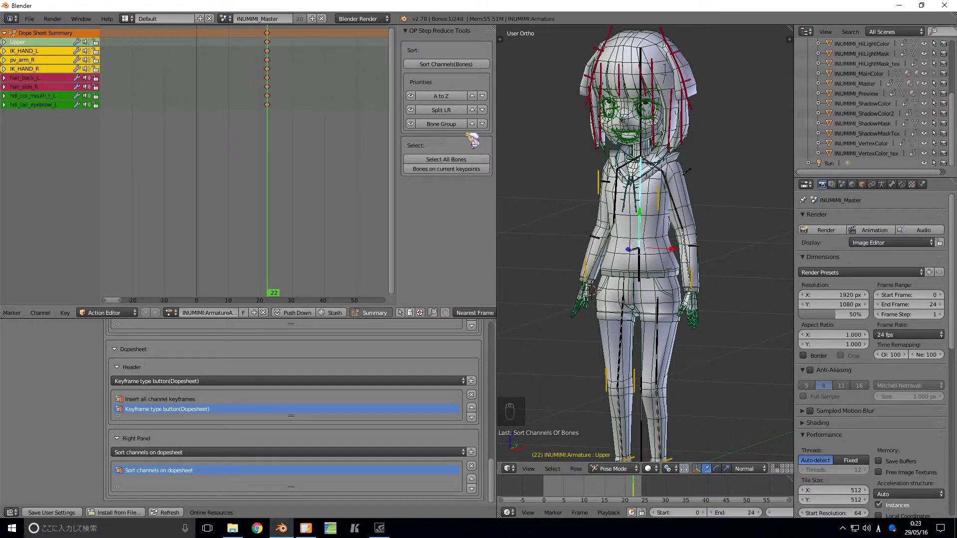
{"action": "left_click", "coordinate": [483, 110]}
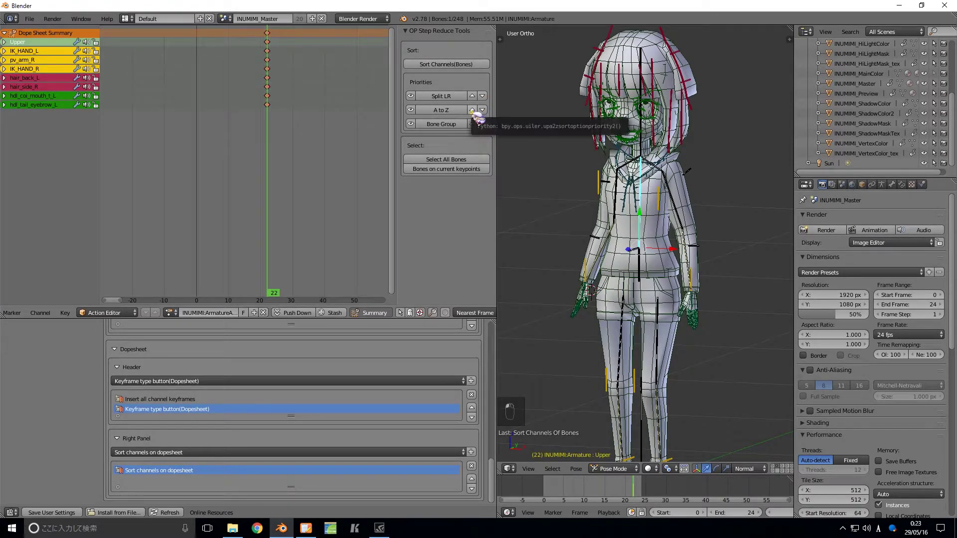
Step: Toggle the individual sort priorities off and back on
{"action": "left_click", "coordinate": [411, 110]}
{"action": "left_click", "coordinate": [412, 98]}
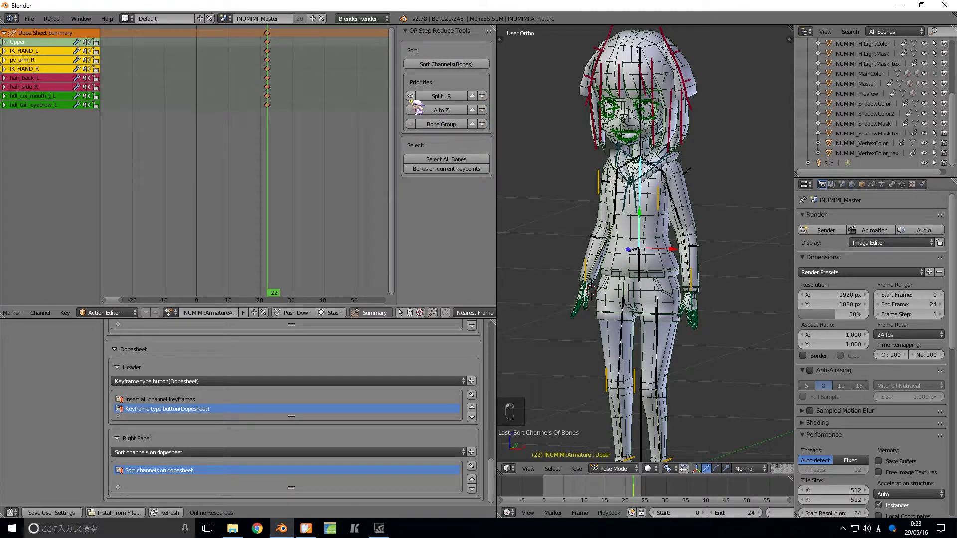
{"action": "left_click", "coordinate": [411, 110]}
{"action": "left_click", "coordinate": [411, 124]}
Step: Test the Split LR, A to Z and Bone Group channel sorts individually, finishing with A to Z
{"action": "left_click", "coordinate": [440, 97]}
{"action": "left_click", "coordinate": [439, 108]}
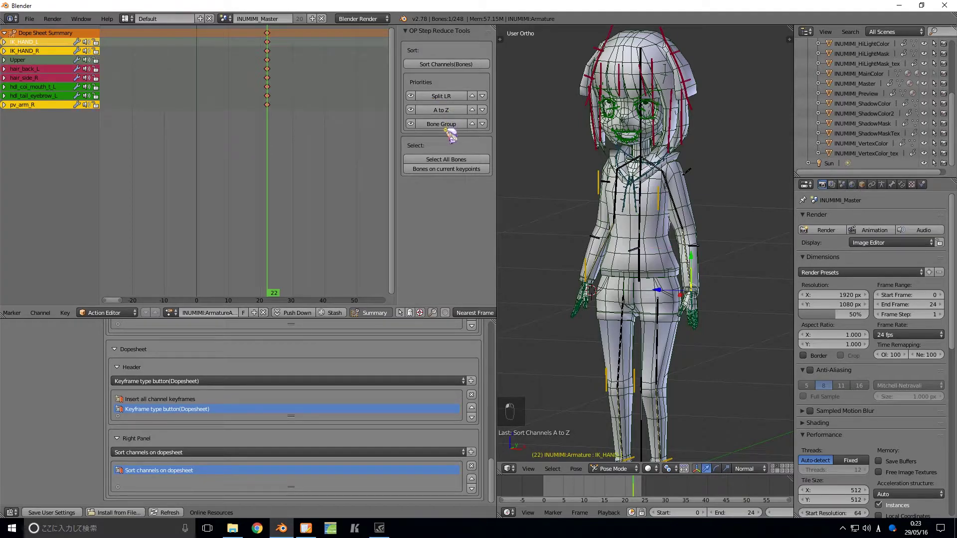
{"action": "left_click", "coordinate": [443, 124]}
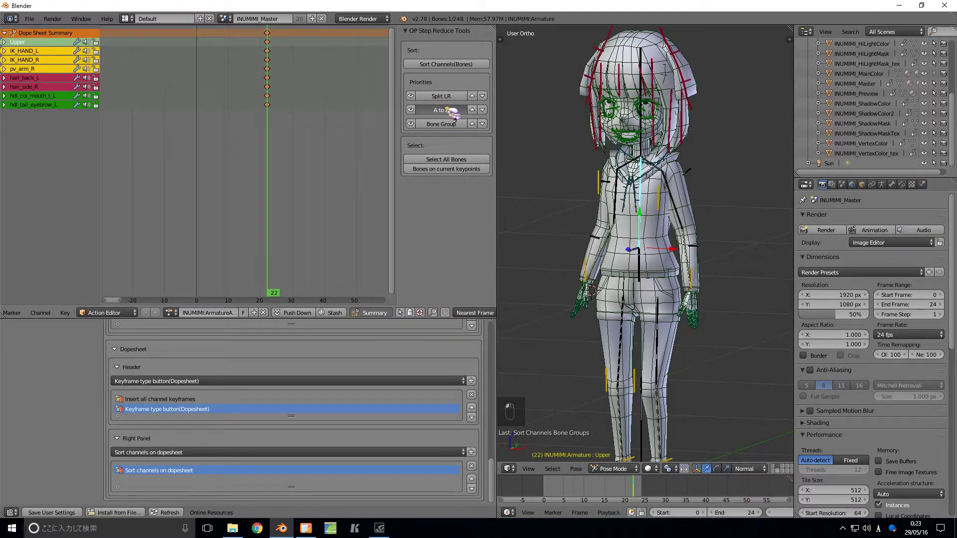
{"action": "left_click", "coordinate": [442, 109]}
{"action": "left_click", "coordinate": [452, 96]}
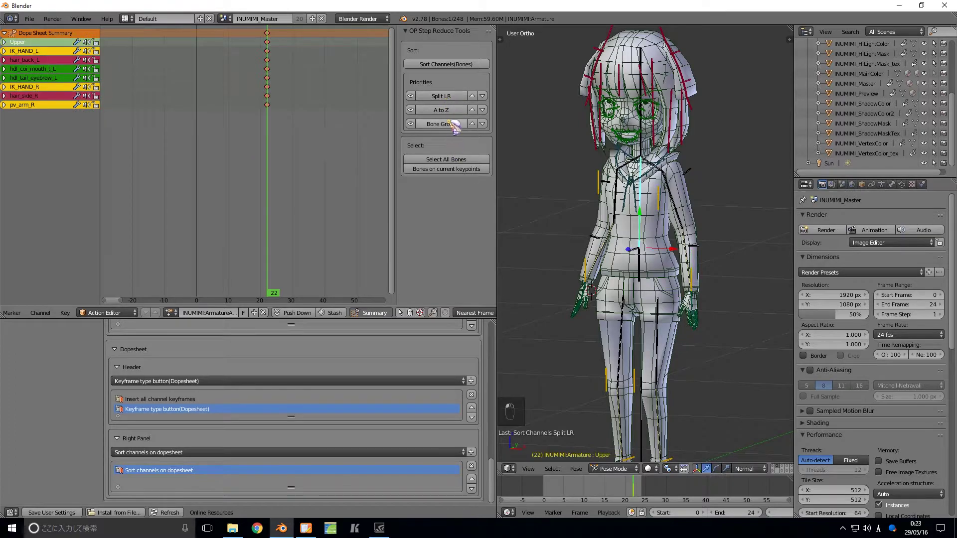
{"action": "left_click", "coordinate": [444, 110]}
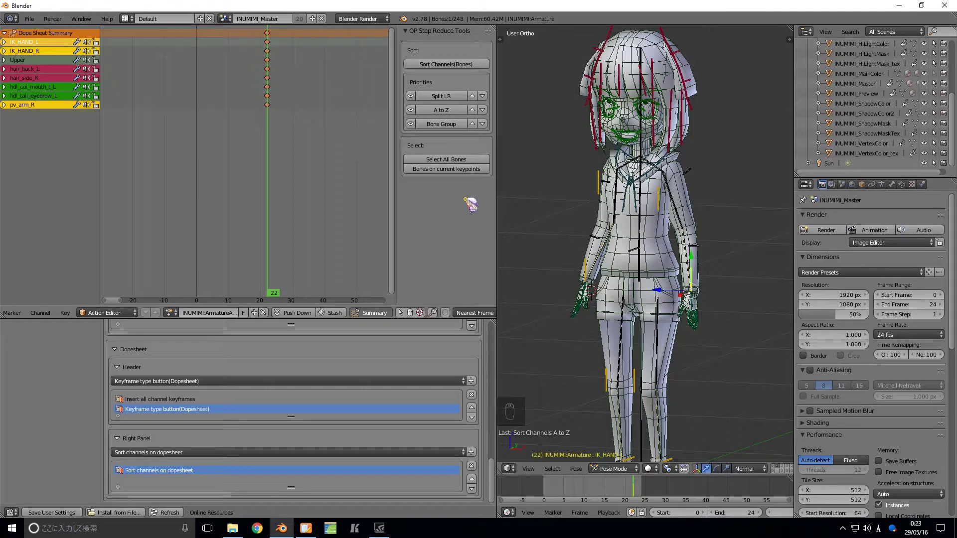
Step: Reload the start-up file, widen the Dope Sheet and show its side panel
{"action": "key", "text": "ctrl+n"}
{"action": "left_click", "coordinate": [580, 218]}
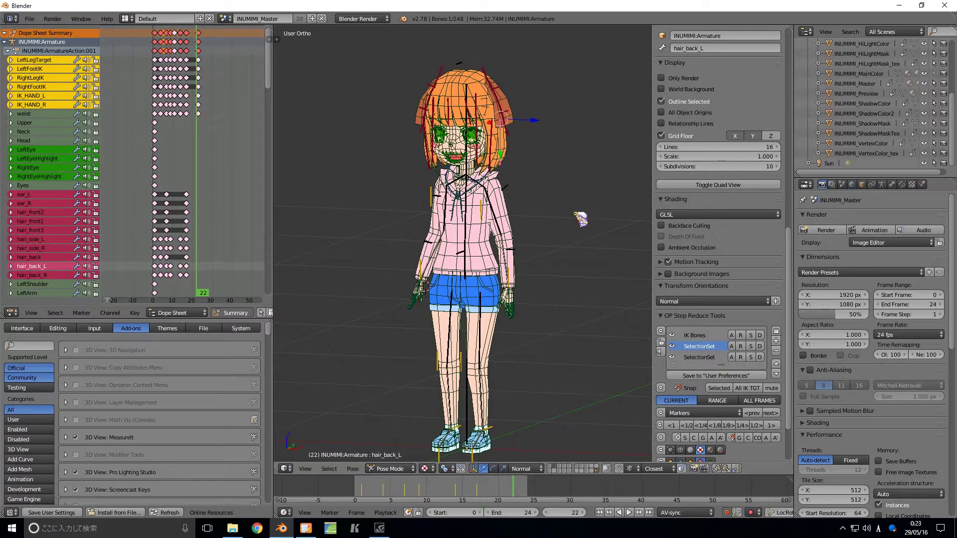
{"action": "left_click_drag", "start_coordinate": [273, 187], "coordinate": [541, 181]}
{"action": "key", "text": "n"}
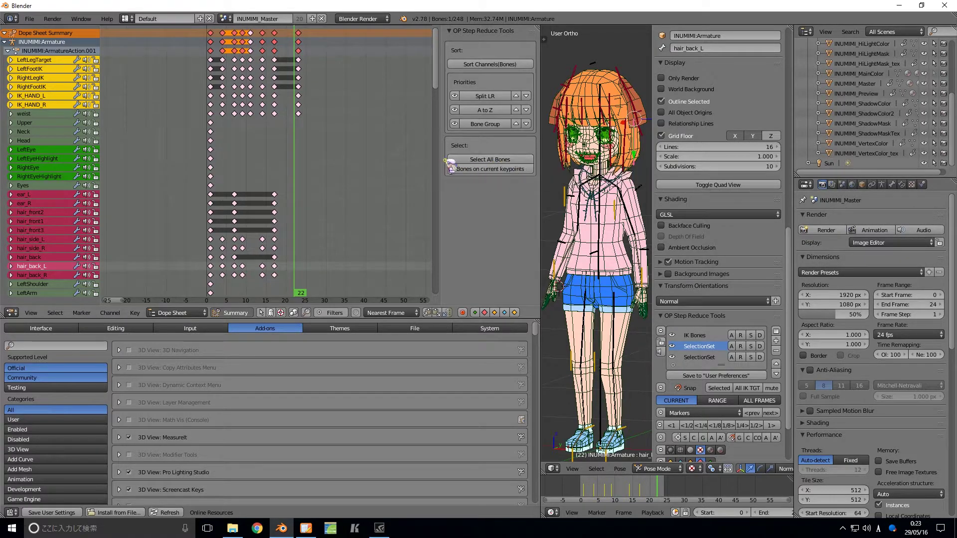
Step: Select all of the armature's bones with the Dope Sheet's Select All Bones tool, and clear the selection
{"action": "scroll", "coordinate": [252, 215], "scroll_direction": "down", "scroll_amount": 1}
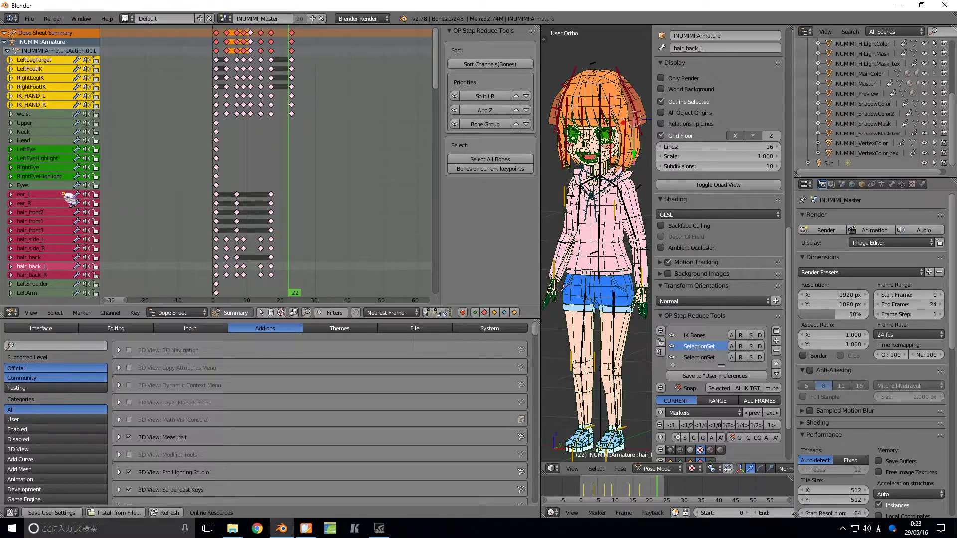
{"action": "scroll", "coordinate": [62, 207], "scroll_direction": "down", "scroll_amount": 5}
{"action": "scroll", "coordinate": [58, 209], "scroll_direction": "up", "scroll_amount": 5}
{"action": "left_click", "coordinate": [487, 160]}
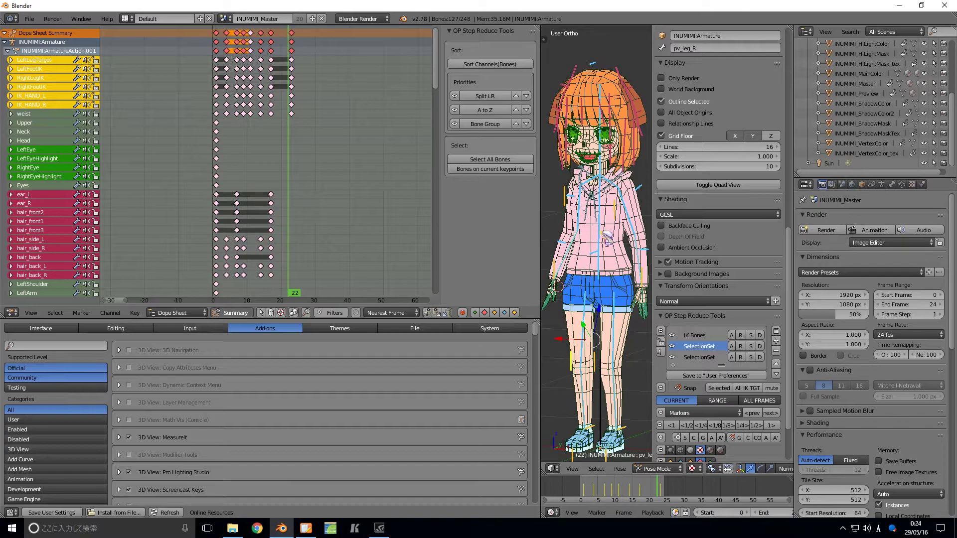
{"action": "key", "text": "a"}
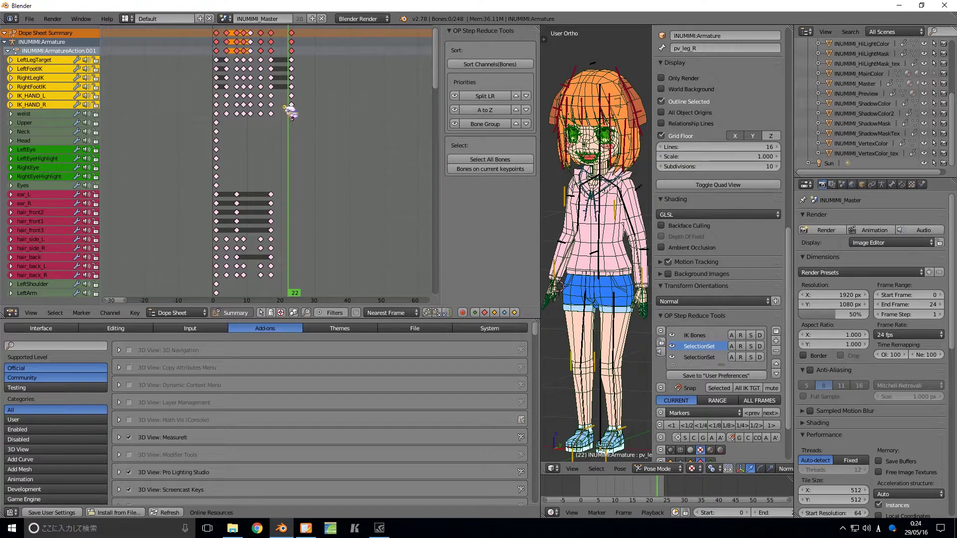
Step: Move to frame 17, select the bones on current keypoints, and switch the character to wireframe shading to inspect them
{"action": "left_click_drag", "start_coordinate": [295, 98], "coordinate": [281, 97]}
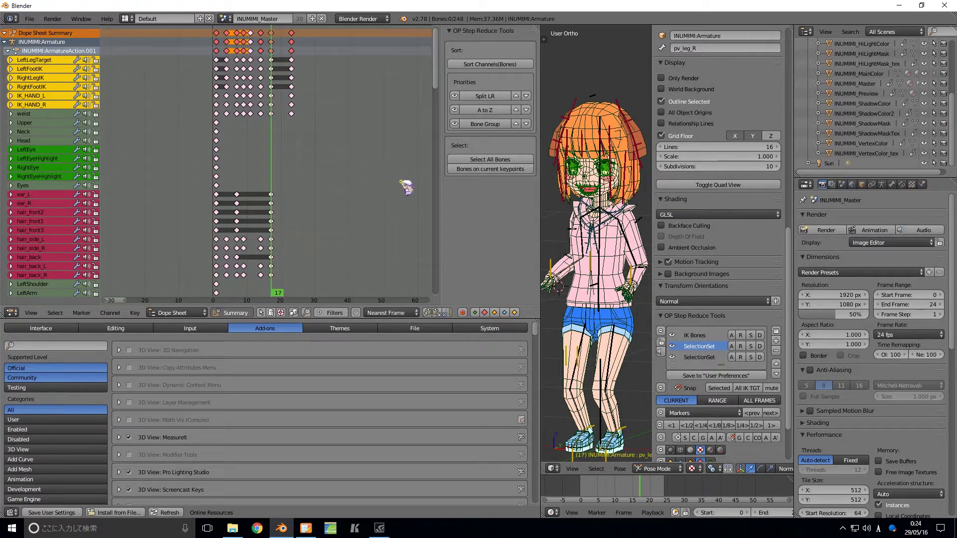
{"action": "left_click", "coordinate": [501, 169]}
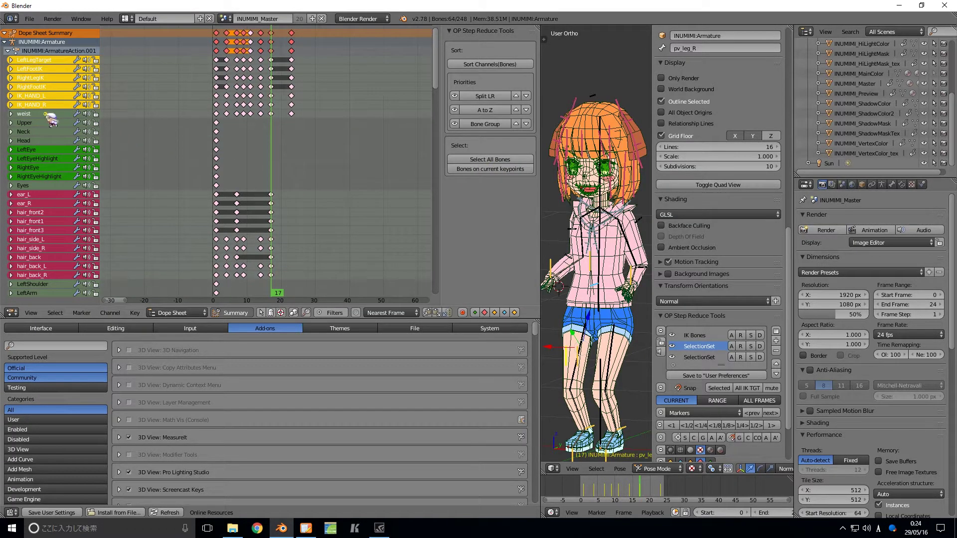
{"action": "key", "text": "z"}
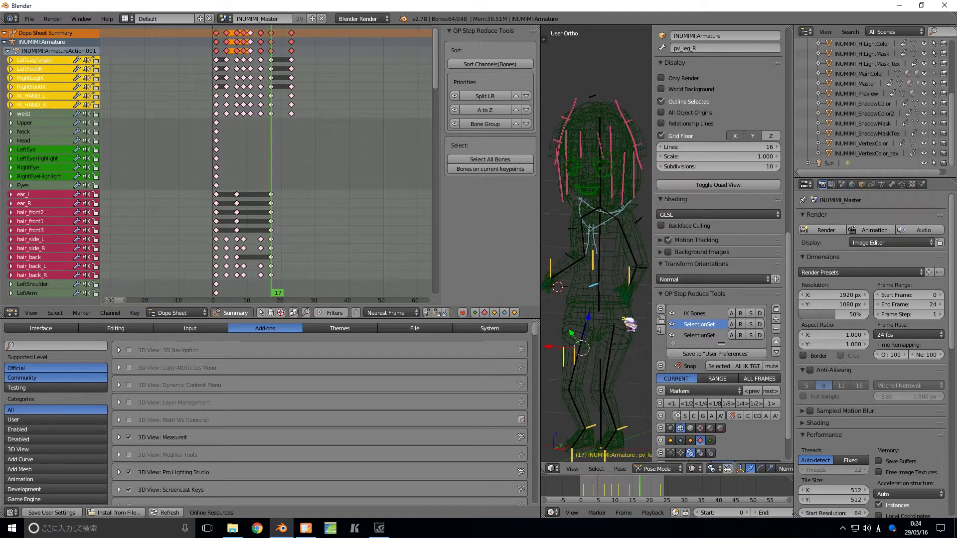
{"action": "middle_click_drag", "start_coordinate": [593, 295], "coordinate": [604, 259]}
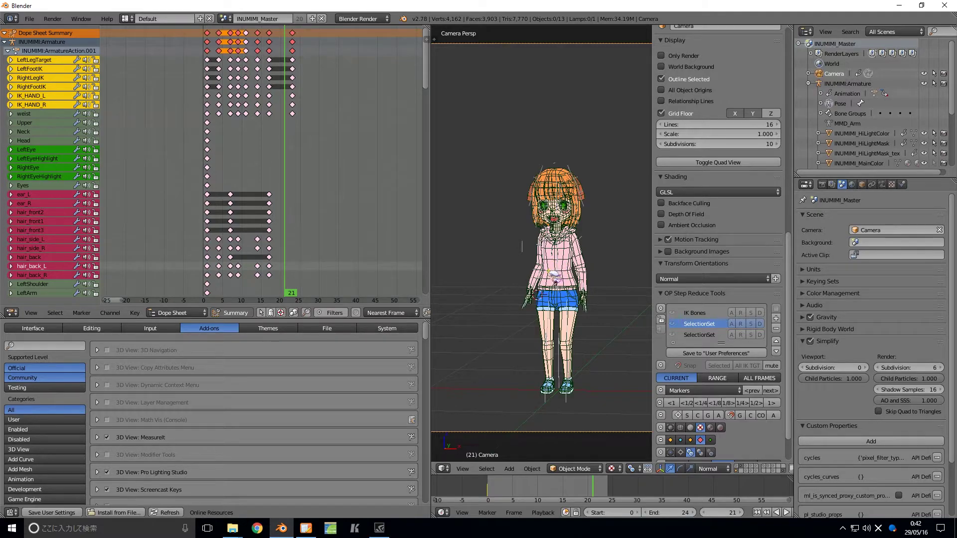
Step: Show the Dope Sheet side panel and add "Relative frame number from start frame" to the 3D View header in the Operation step reduce tools preferences
{"action": "key", "text": "n"}
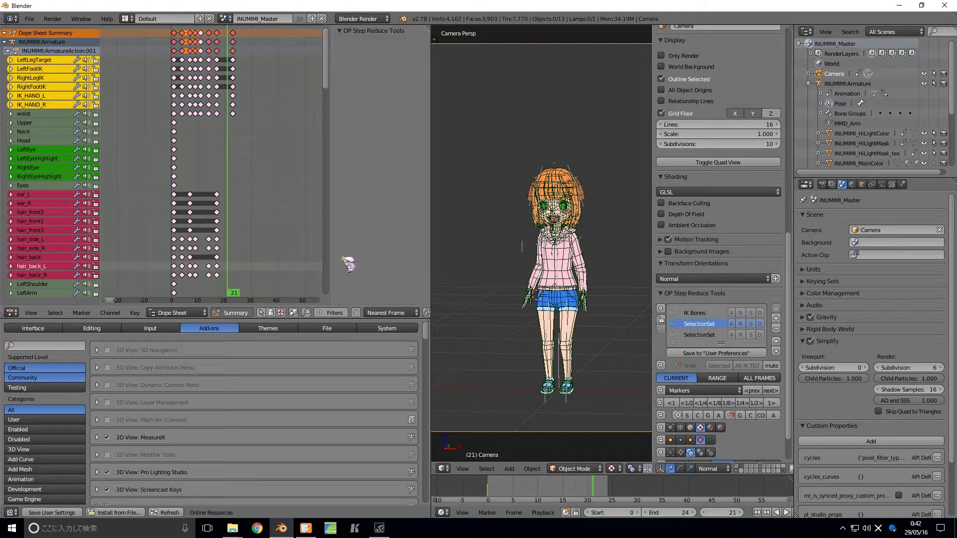
{"action": "left_click", "coordinate": [19, 429]}
{"action": "scroll", "coordinate": [144, 458], "scroll_direction": "down", "scroll_amount": 6}
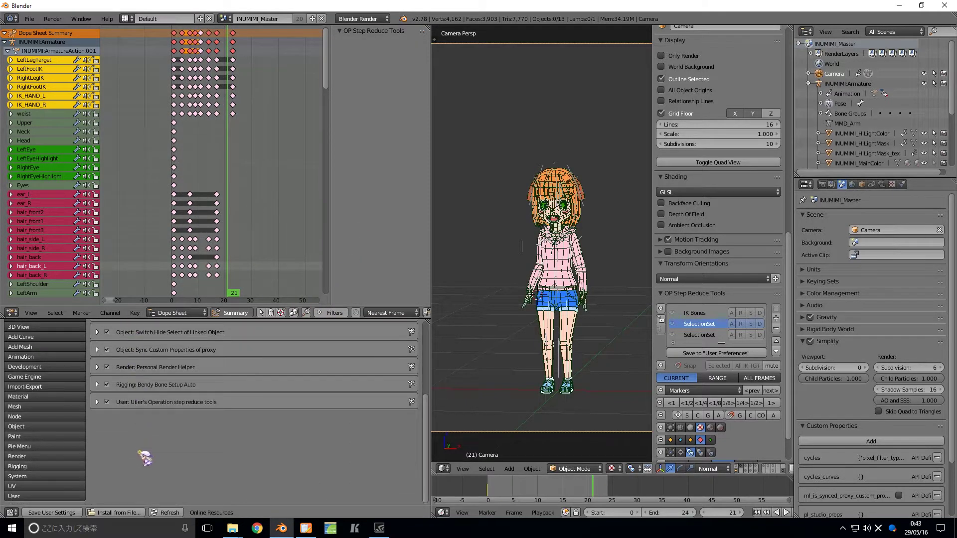
{"action": "left_click", "coordinate": [99, 403]}
{"action": "scroll", "coordinate": [299, 435], "scroll_direction": "down", "scroll_amount": 5}
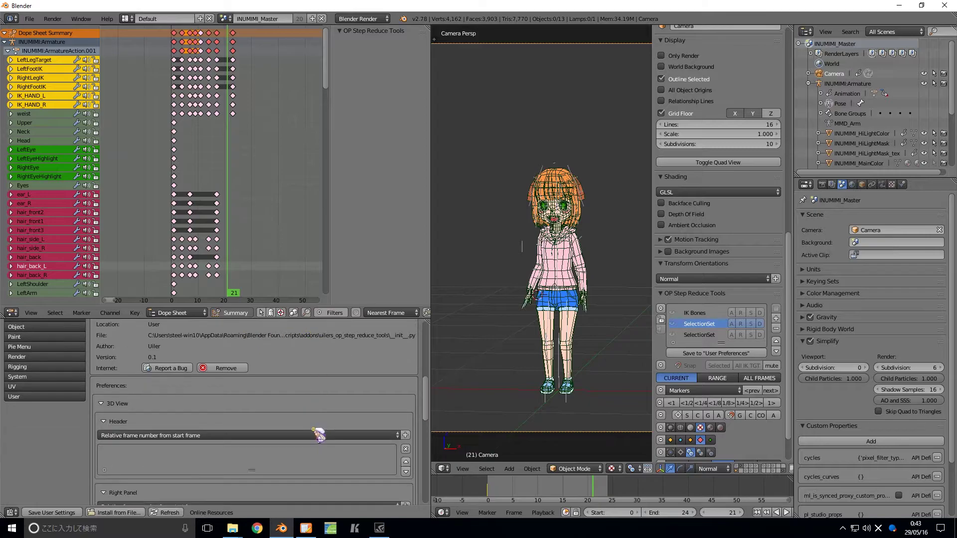
{"action": "left_click", "coordinate": [406, 435]}
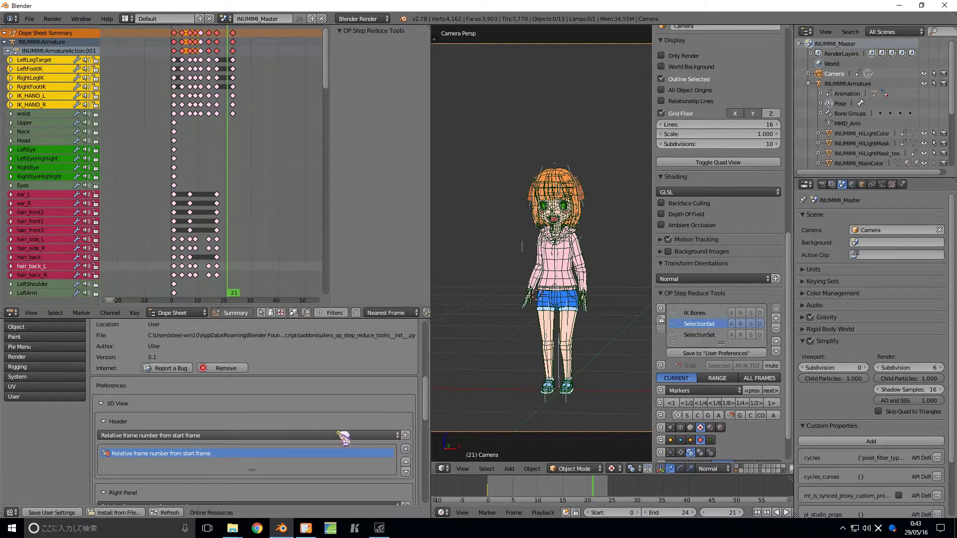
{"action": "scroll", "coordinate": [584, 470], "scroll_direction": "down", "scroll_amount": 10}
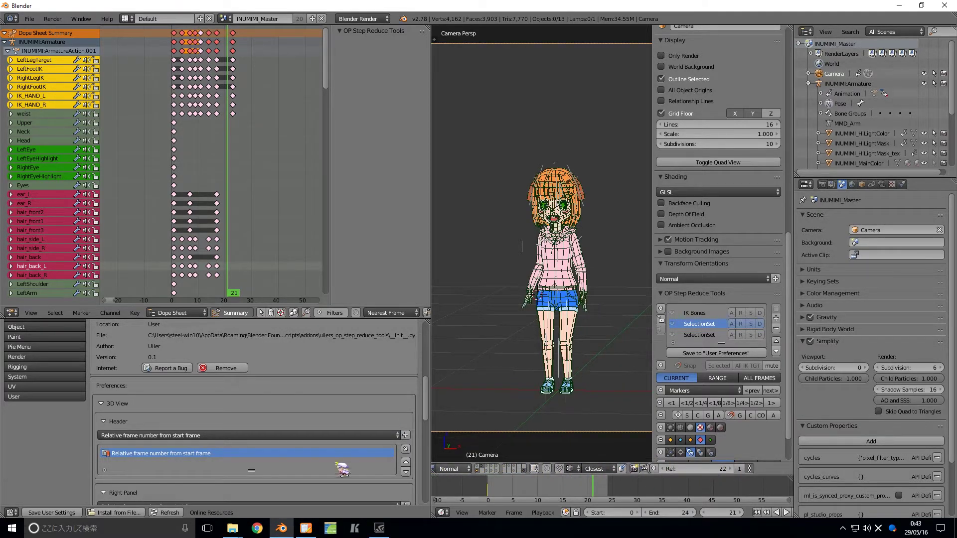
Step: Add "Relative frame number from start frame" to the 3D View right panel and move it to the start of the list
{"action": "scroll", "coordinate": [426, 461], "scroll_direction": "down", "scroll_amount": 5}
{"action": "scroll", "coordinate": [426, 461], "scroll_direction": "down", "scroll_amount": 1}
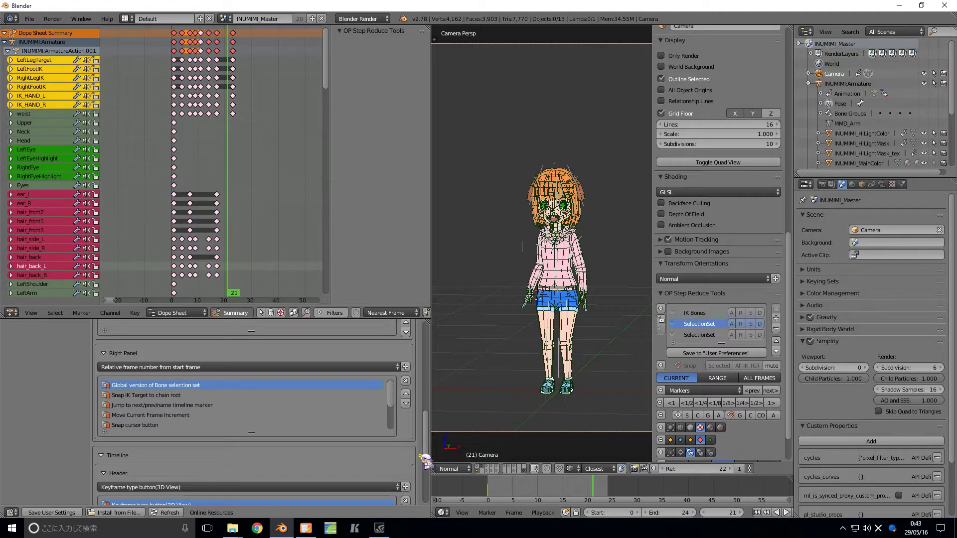
{"action": "left_click", "coordinate": [405, 367]}
{"action": "left_click", "coordinate": [219, 261]}
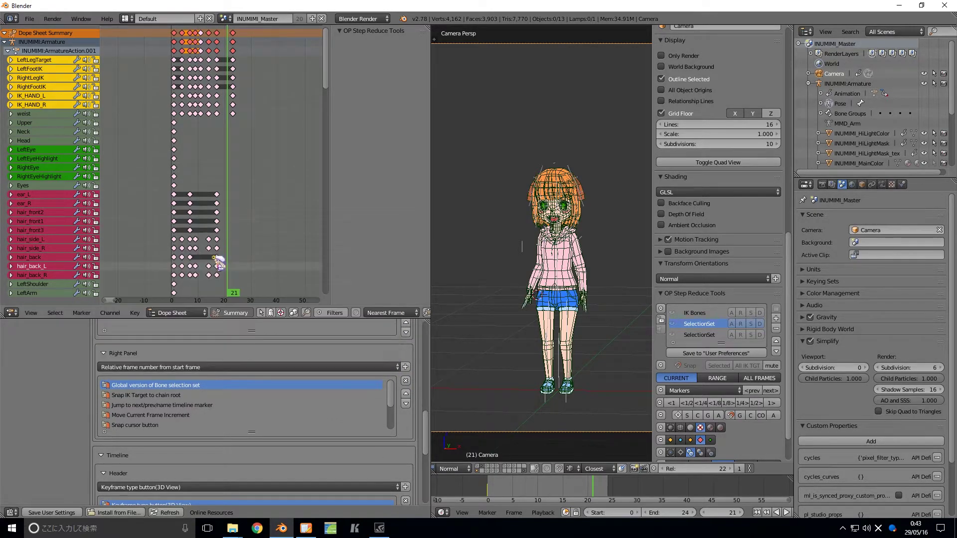
{"action": "left_click", "coordinate": [406, 396]}
{"action": "left_click", "coordinate": [406, 396]}
{"action": "left_click", "coordinate": [407, 396]}
{"action": "left_click", "coordinate": [407, 396]}
{"action": "left_click", "coordinate": [407, 396]}
{"action": "left_click", "coordinate": [406, 396]}
{"action": "double_click", "coordinate": [406, 396]}
{"action": "left_click", "coordinate": [407, 396]}
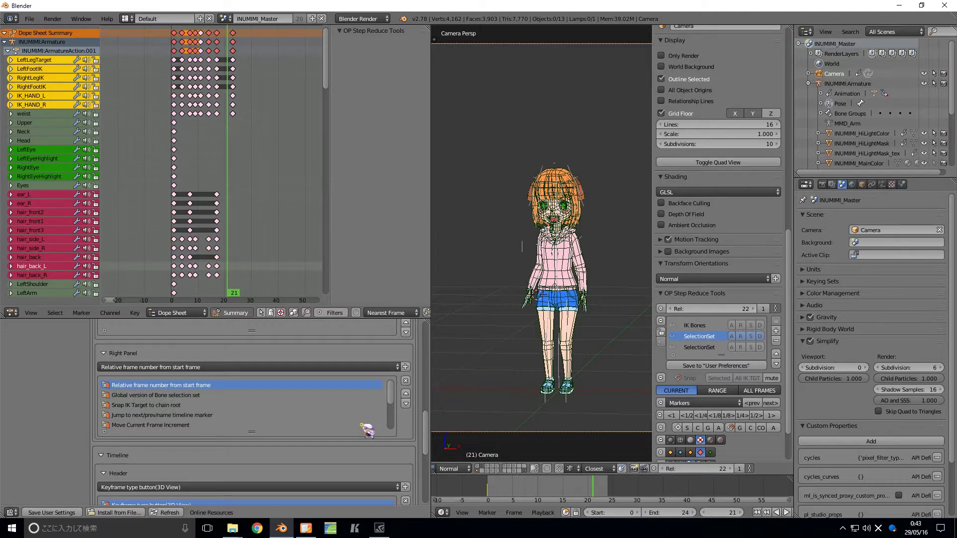
Step: Add "Relative frame number from start frame" to the Dopesheet right panel, and select the armature's Upper bone
{"action": "scroll", "coordinate": [390, 465], "scroll_direction": "down", "scroll_amount": 3}
{"action": "scroll", "coordinate": [425, 443], "scroll_direction": "down", "scroll_amount": 4}
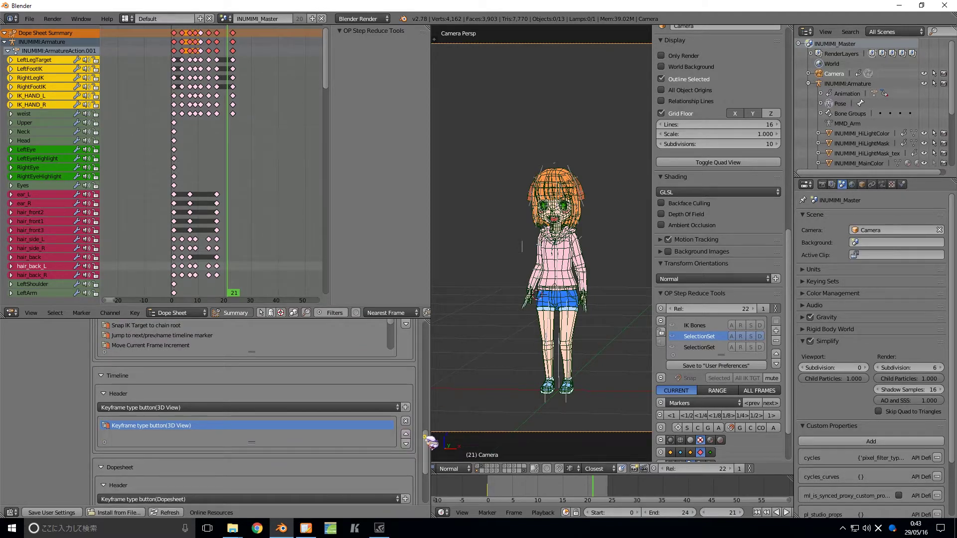
{"action": "scroll", "coordinate": [425, 443], "scroll_direction": "down", "scroll_amount": 4}
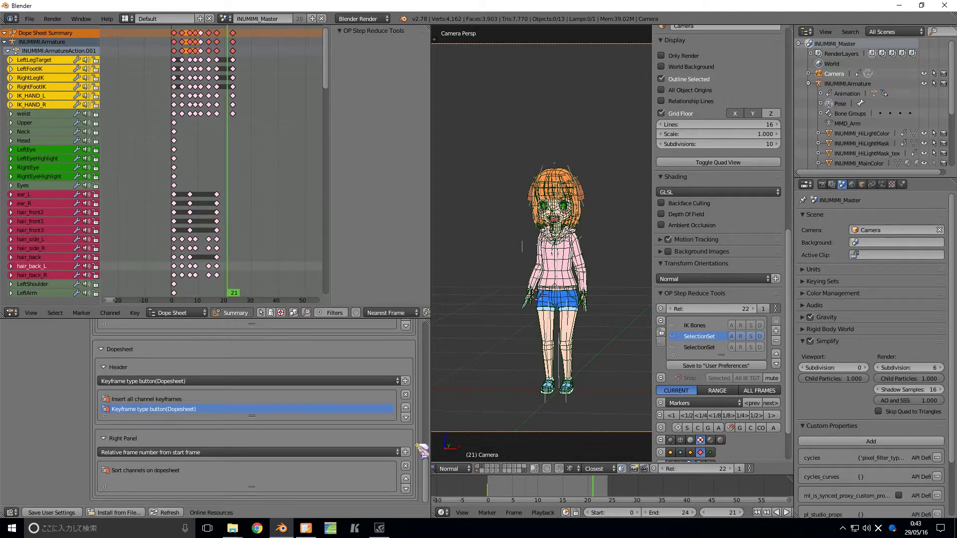
{"action": "left_click", "coordinate": [241, 455]}
{"action": "left_click", "coordinate": [193, 339]}
{"action": "left_click", "coordinate": [406, 452]}
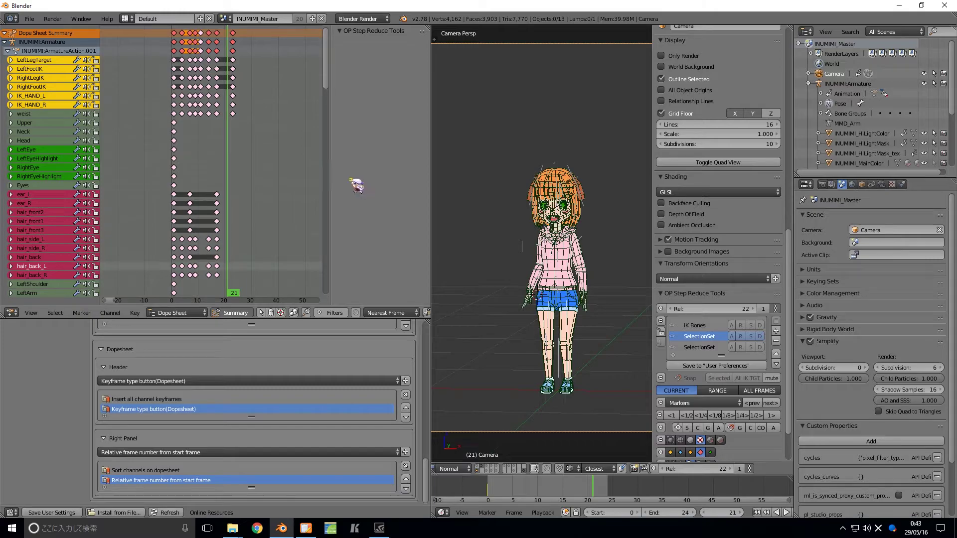
{"action": "right_click", "coordinate": [563, 269]}
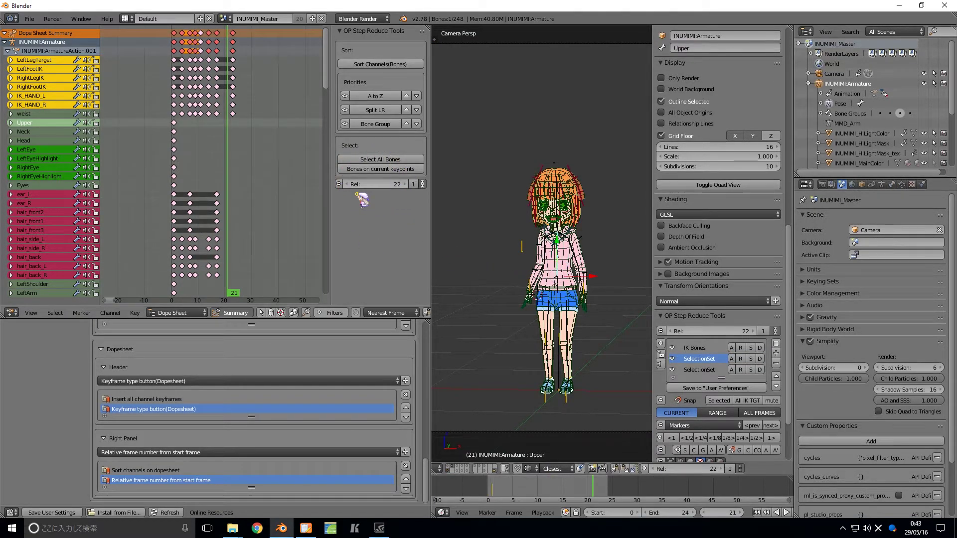
Step: Play the animation in camera view, turn off the scene's Simplify option, and play it again, stopping at frame 13
{"action": "middle_click_drag", "start_coordinate": [578, 338], "coordinate": [572, 319], "text": "shift"}
{"action": "scroll", "coordinate": [572, 319], "scroll_direction": "up", "scroll_amount": 2}
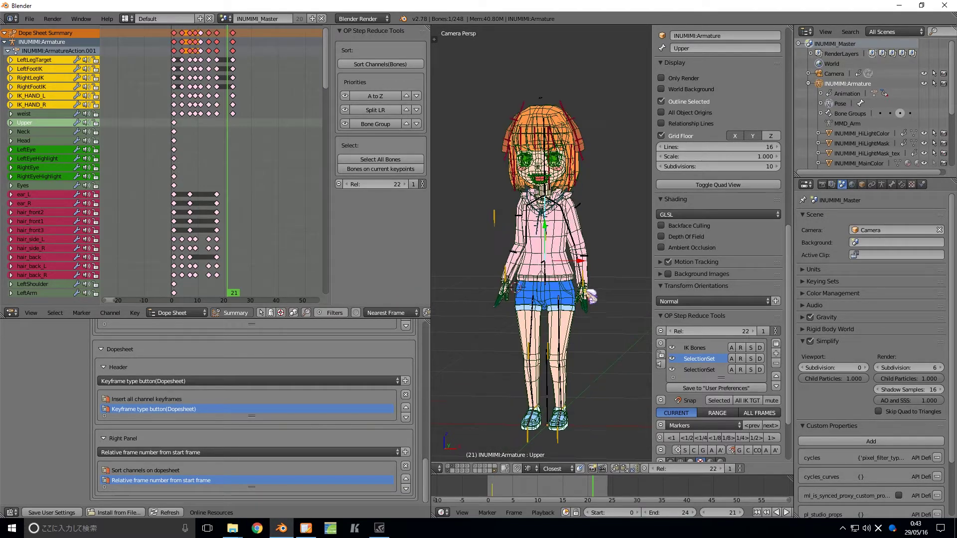
{"action": "key", "text": "KP_0"}
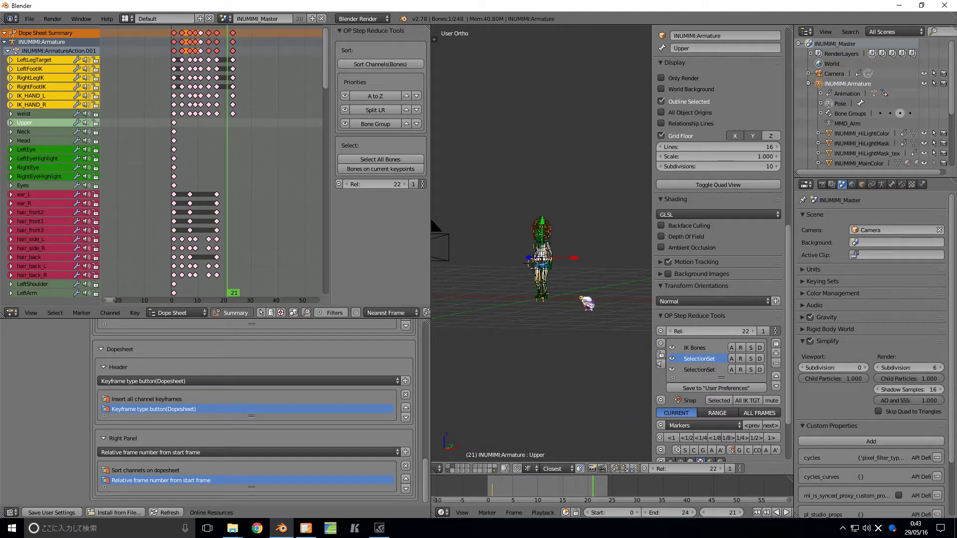
{"action": "key", "text": "KP_0"}
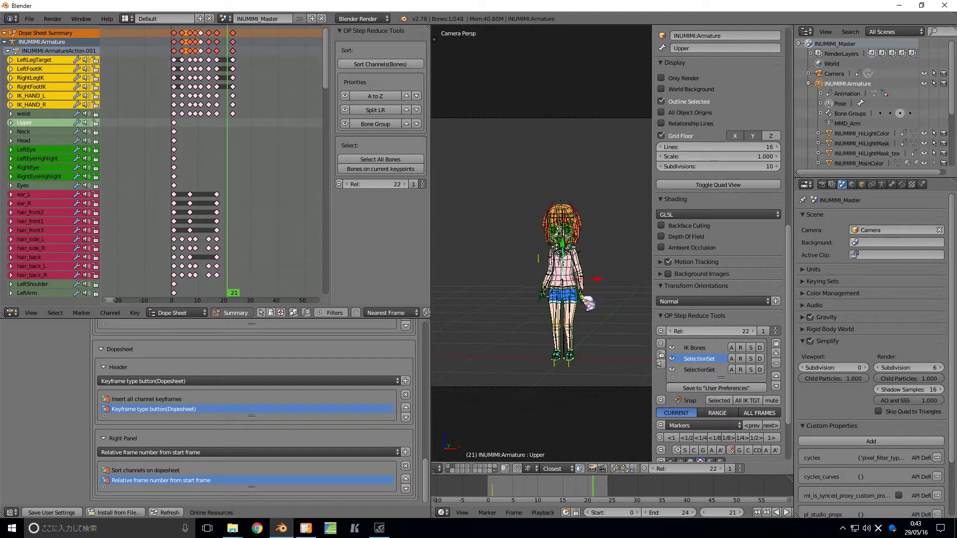
{"action": "middle_click_drag", "start_coordinate": [582, 297], "coordinate": [593, 327], "text": "shift"}
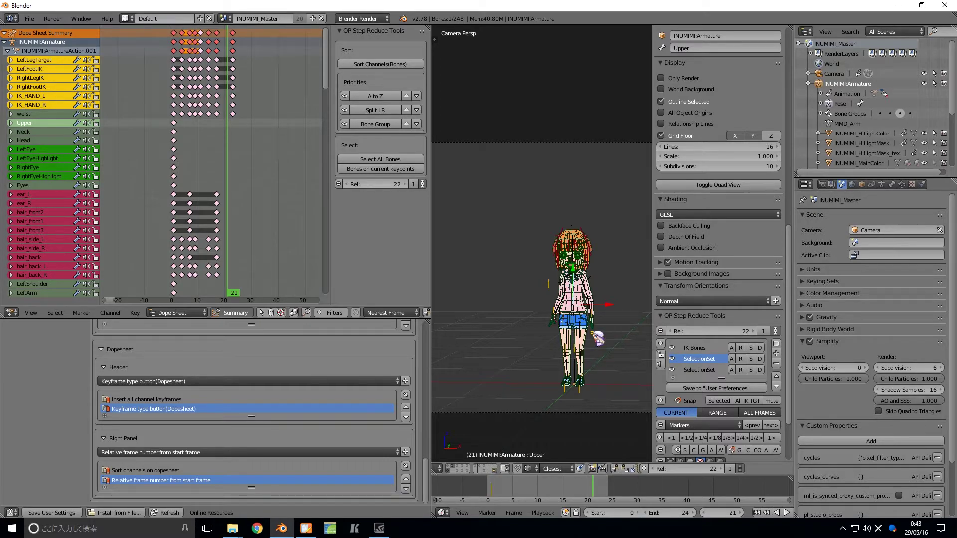
{"action": "key", "text": "alt+a"}
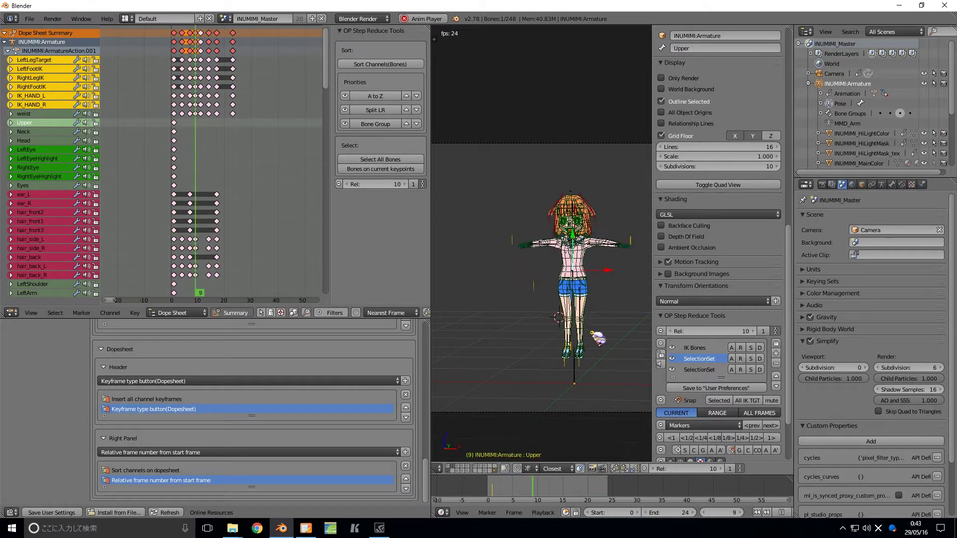
{"action": "key", "text": "alt+a"}
{"action": "left_click", "coordinate": [811, 342]}
{"action": "key", "text": "alt+a"}
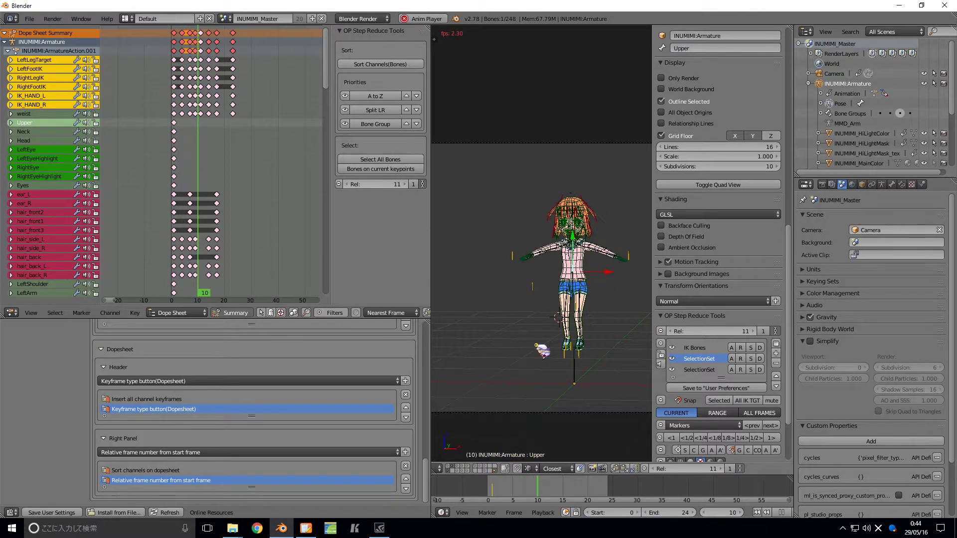
{"action": "key", "text": "alt+a"}
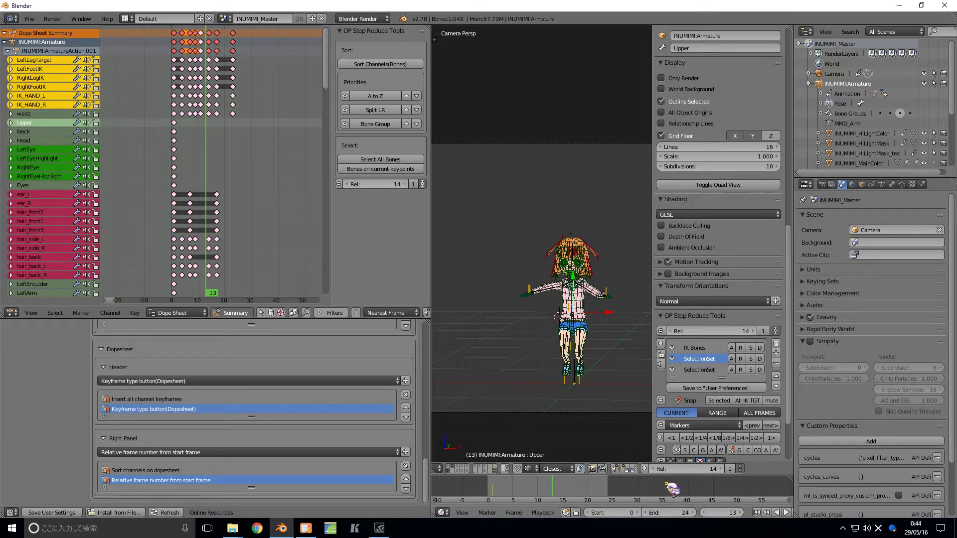
Step: Switch to File Explorer's temp folder, play 0000-0024.avi, pause it at frame 18 to check the frame numbering, and close the player
{"action": "scroll", "coordinate": [631, 473], "scroll_direction": "up", "scroll_amount": 2}
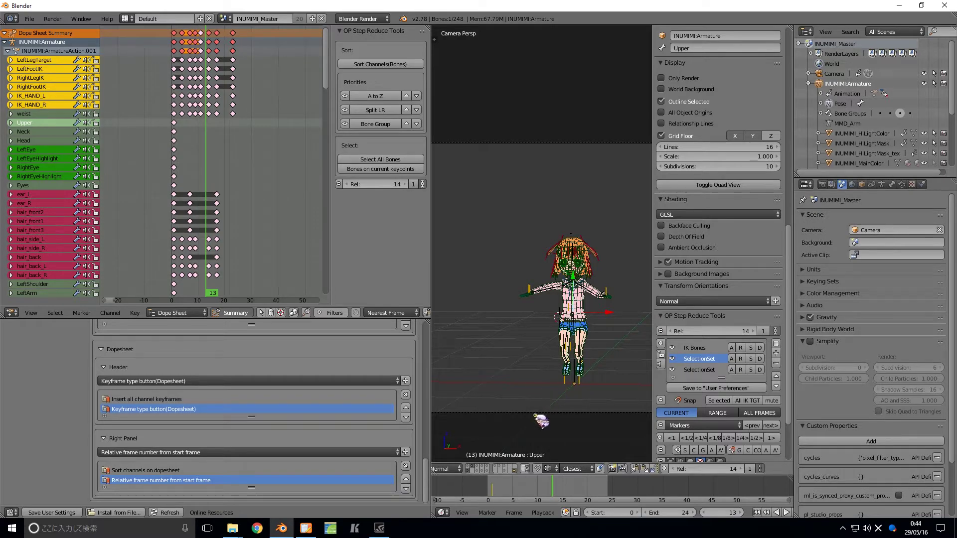
{"action": "mouse_move", "coordinate": [234, 532]}
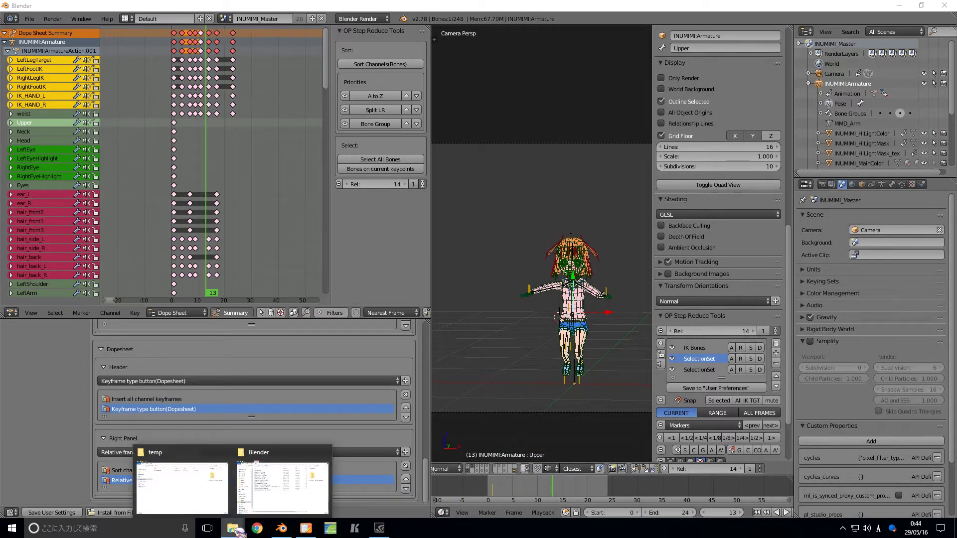
{"action": "left_click", "coordinate": [191, 496]}
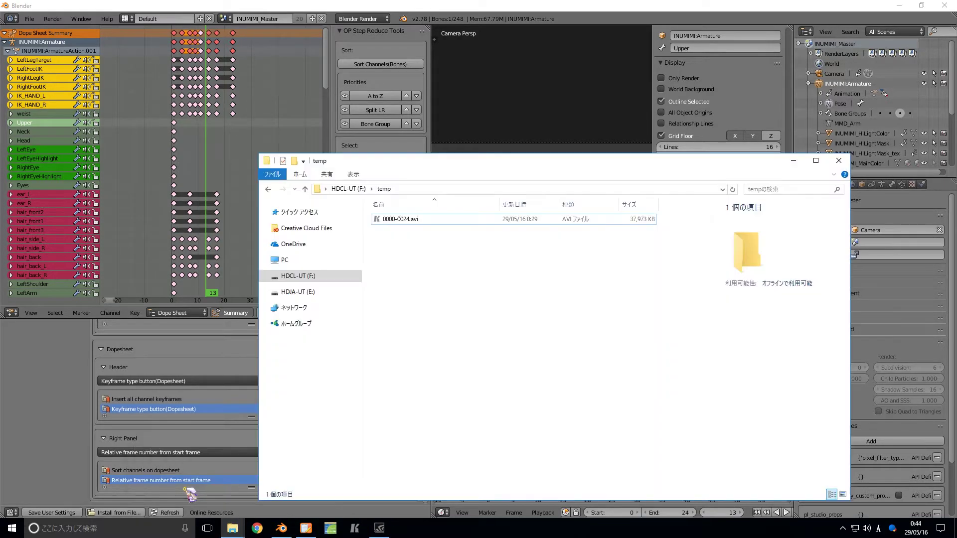
{"action": "left_click", "coordinate": [401, 224]}
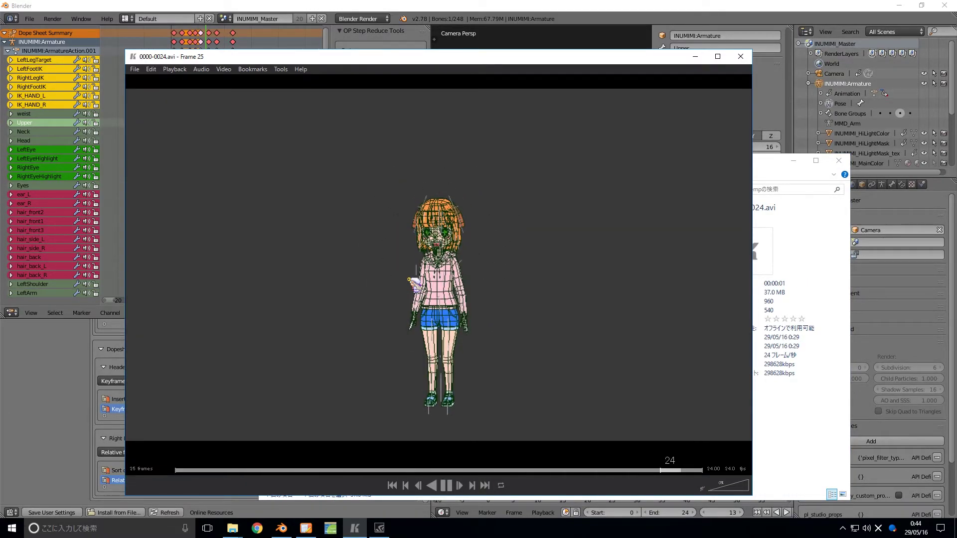
{"action": "left_click", "coordinate": [478, 275]}
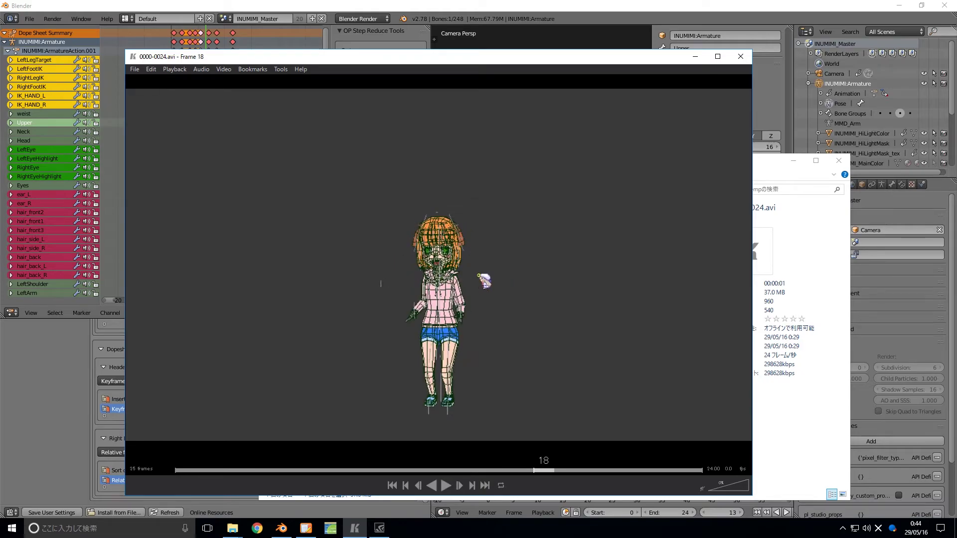
{"action": "left_click", "coordinate": [741, 56]}
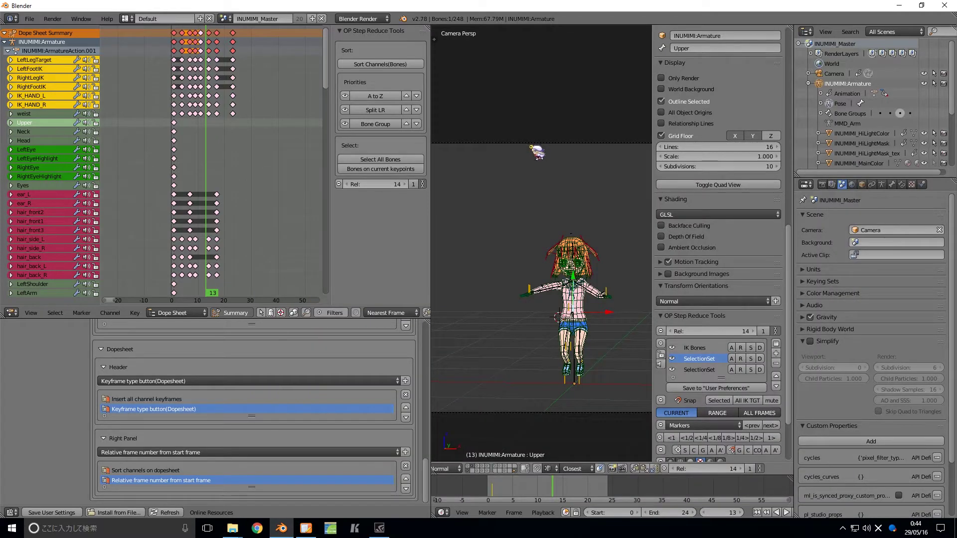
Step: Set the timeline's start frame to 8 and its end frame to 20
{"action": "left_click", "coordinate": [533, 148]}
{"action": "mouse_move", "coordinate": [607, 515]}
{"action": "left_mouse_down"}
{"action": "mouse_move", "coordinate": [617, 516]}
{"action": "mouse_move", "coordinate": [609, 513]}
{"action": "left_mouse_up"}
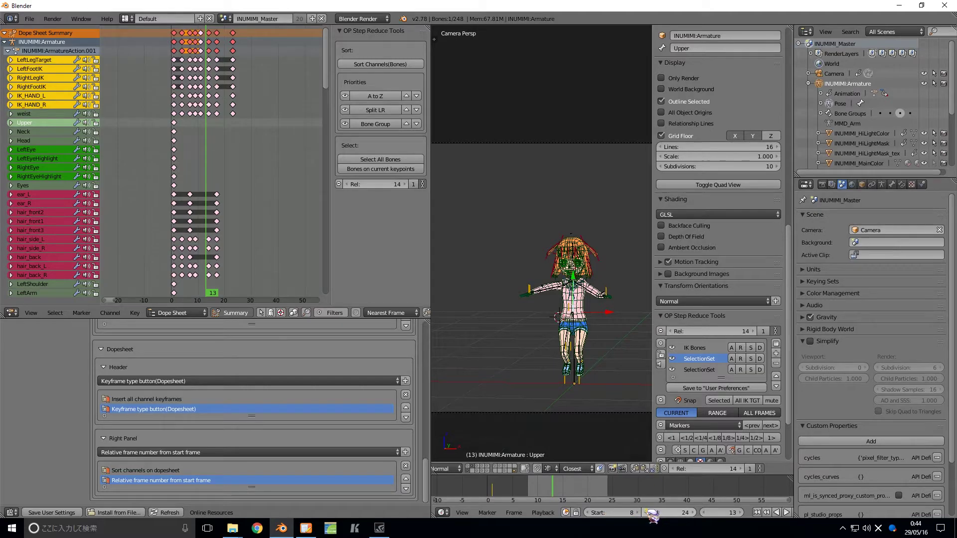
{"action": "left_click_drag", "start_coordinate": [668, 513], "coordinate": [661, 513]}
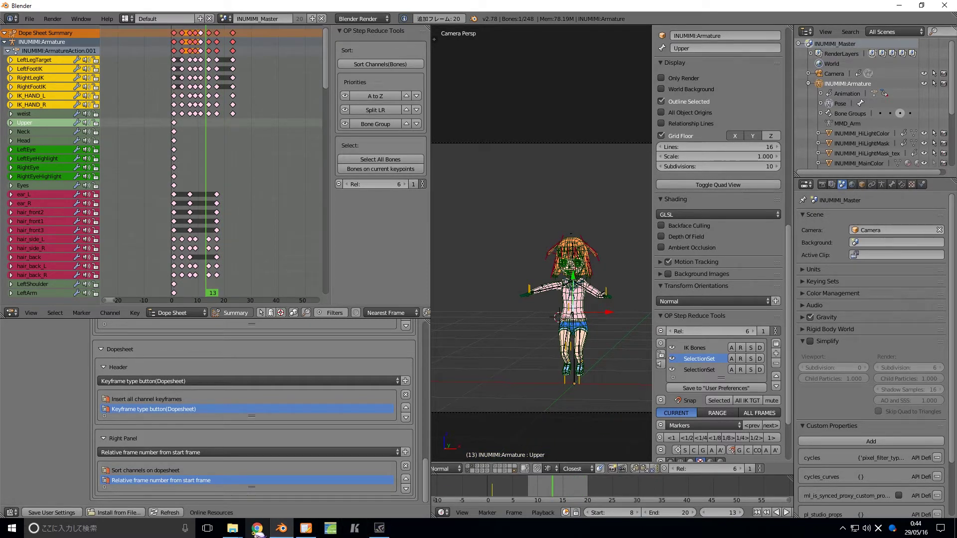
Step: Switch to File Explorer's temp folder and open 0008-0020.avi in its default video player
{"action": "mouse_move", "coordinate": [234, 529]}
{"action": "left_click", "coordinate": [286, 479]}
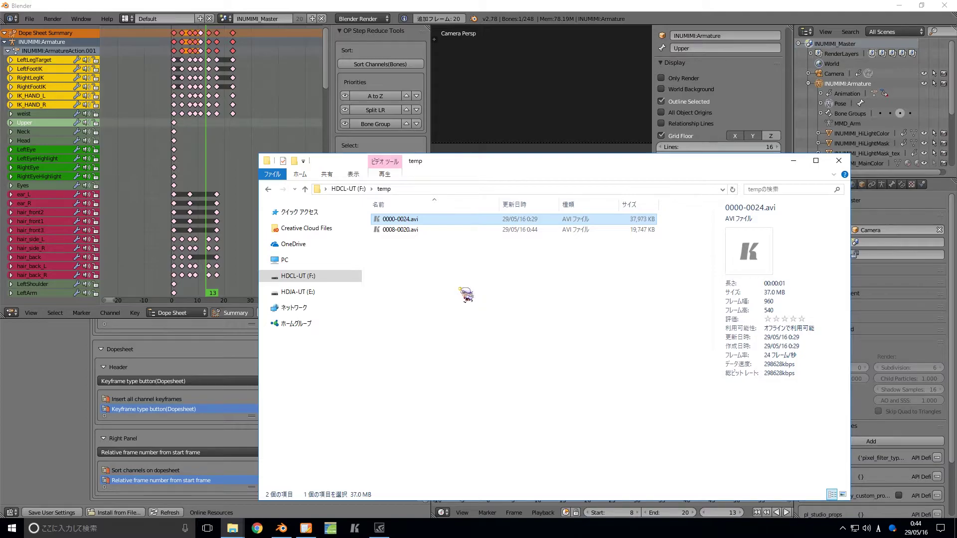
{"action": "left_click", "coordinate": [416, 232]}
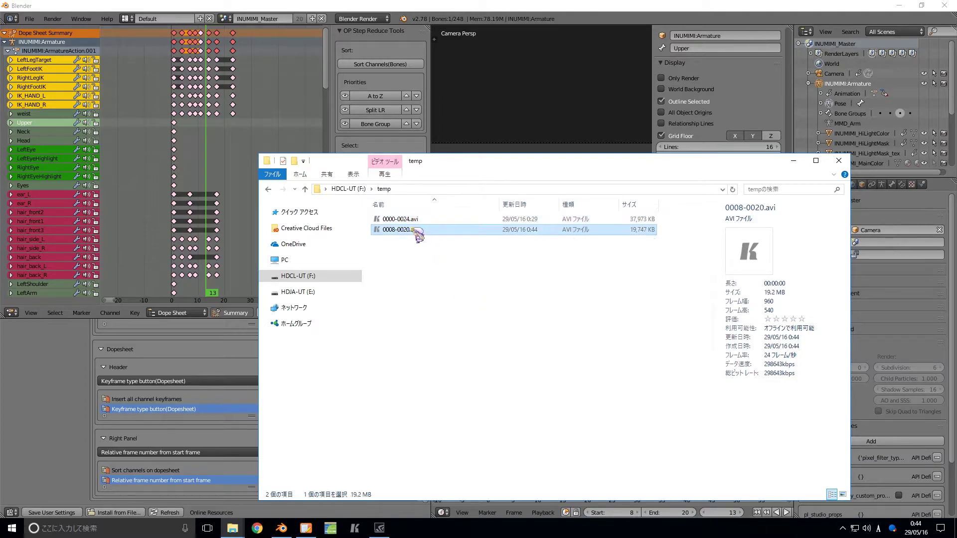
{"action": "right_click", "coordinate": [410, 229]}
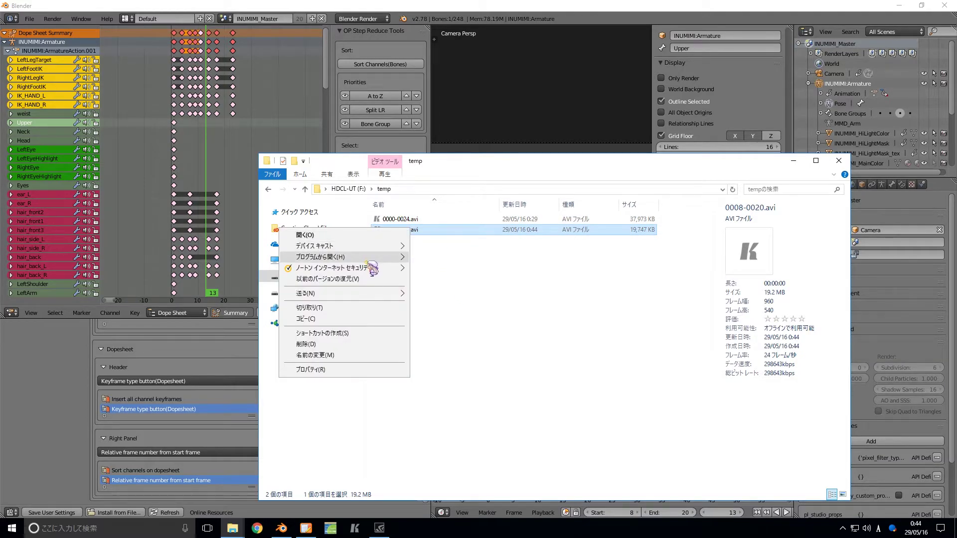
{"action": "left_click", "coordinate": [421, 254]}
{"action": "left_click", "coordinate": [422, 232]}
{"action": "double_click", "coordinate": [419, 230]}
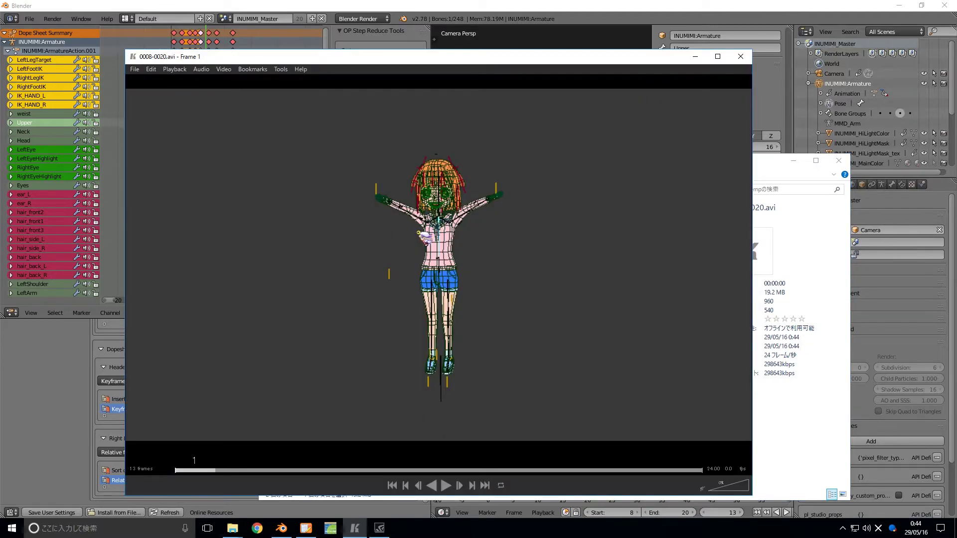
Step: Return to Blender and move the timeline's current frame to the start frame, 8
{"action": "left_click", "coordinate": [569, 37]}
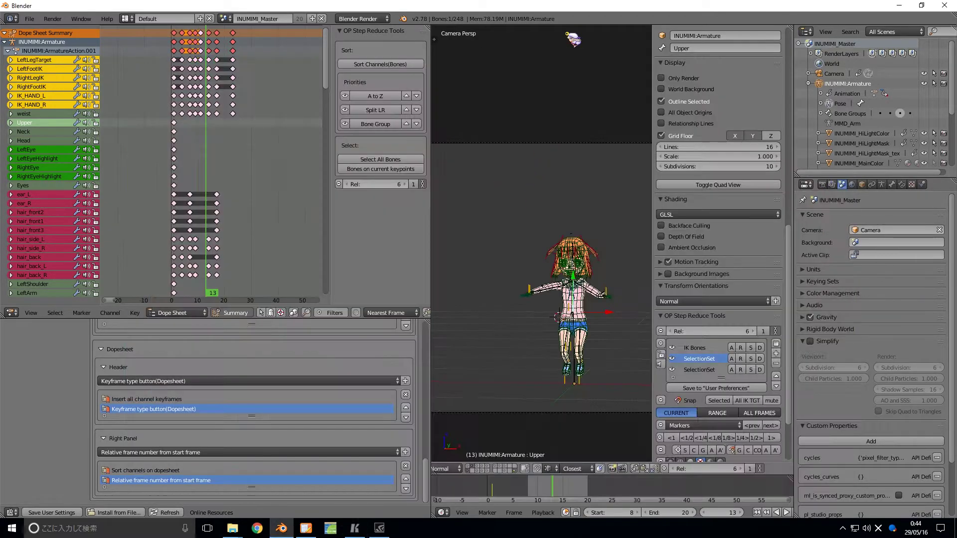
{"action": "left_click", "coordinate": [535, 489]}
{"action": "key", "text": "Left"}
{"action": "key", "text": "alt+a"}
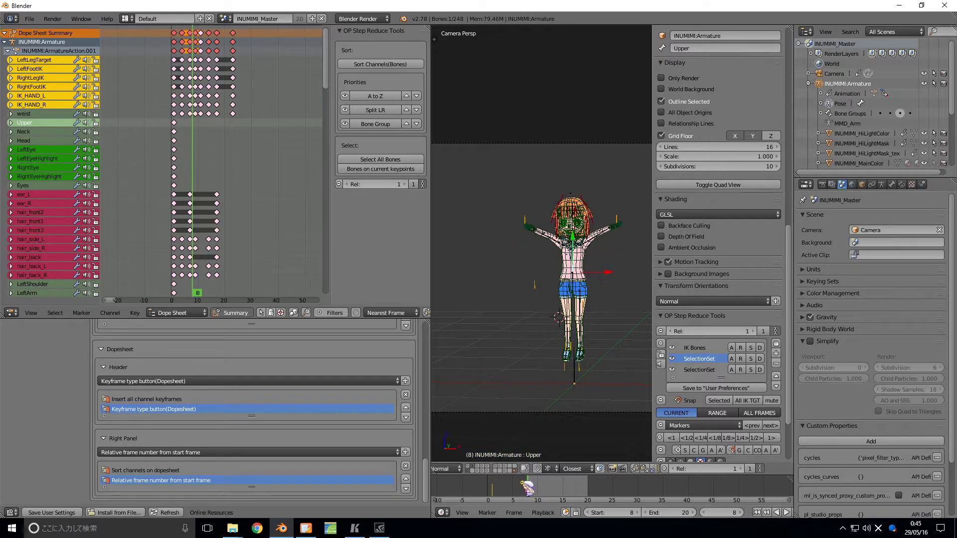
Step: Switch to the video player and step back and forth through the opening frames of 0008-0020.avi to check their numbering
{"action": "left_click", "coordinate": [362, 534]}
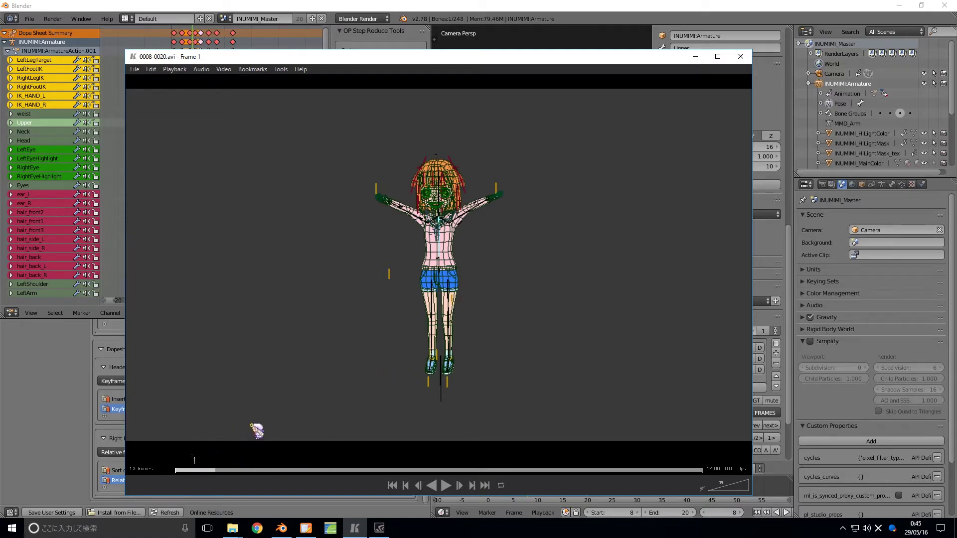
{"action": "key", "text": "Right"}
{"action": "key", "text": "Right"}
{"action": "key", "text": "Right"}
{"action": "key", "text": "Right"}
{"action": "key", "text": "Right"}
{"action": "key", "text": "Right"}
{"action": "key", "text": "Right"}
{"action": "key", "text": "Right"}
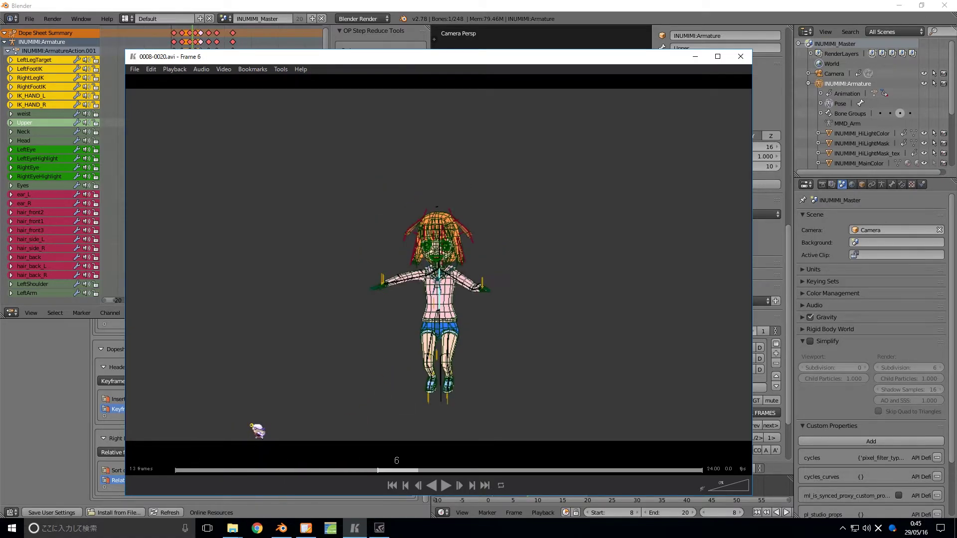
{"action": "key", "text": "Left"}
{"action": "key", "text": "Left"}
{"action": "key", "text": "Left"}
{"action": "key", "text": "Left"}
{"action": "key", "text": "Left"}
{"action": "key", "text": "Left"}
{"action": "key", "text": "Left"}
{"action": "key", "text": "Left"}
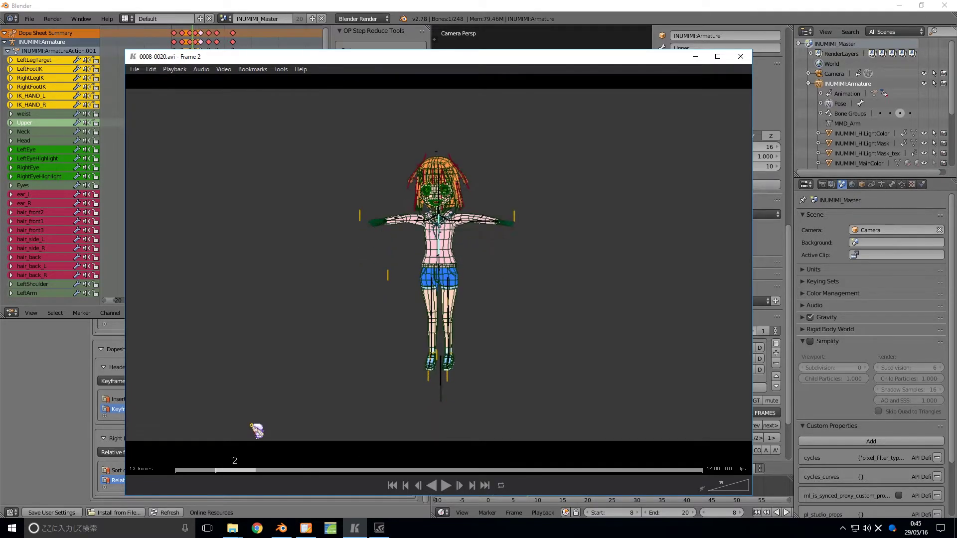
{"action": "key", "text": "Right"}
{"action": "key", "text": "Right"}
{"action": "key", "text": "Right"}
{"action": "key", "text": "Right"}
{"action": "key", "text": "Right"}
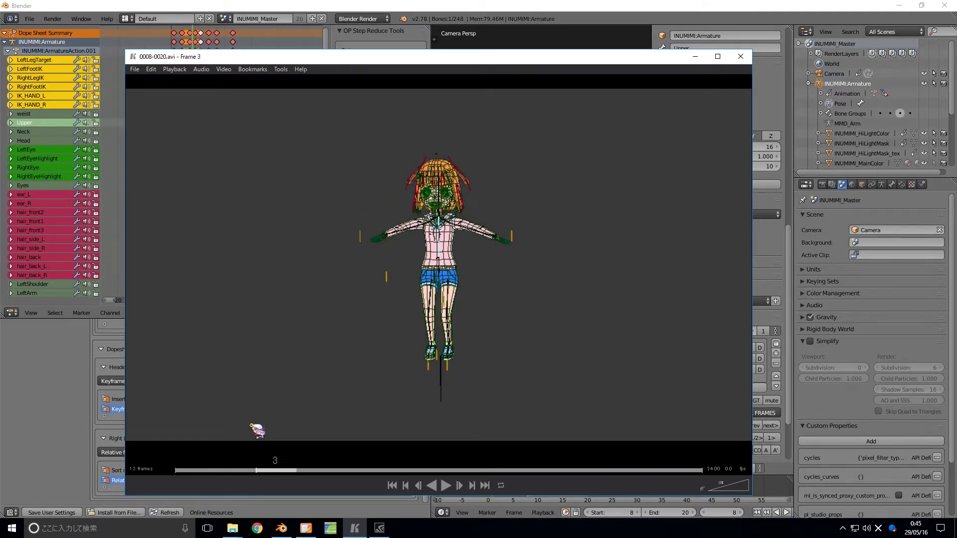
{"action": "key", "text": "Left"}
{"action": "key", "text": "Left"}
{"action": "key", "text": "Left"}
Step: Return to Blender and set the relative frame number to 3, then to 4
{"action": "left_click", "coordinate": [303, 511]}
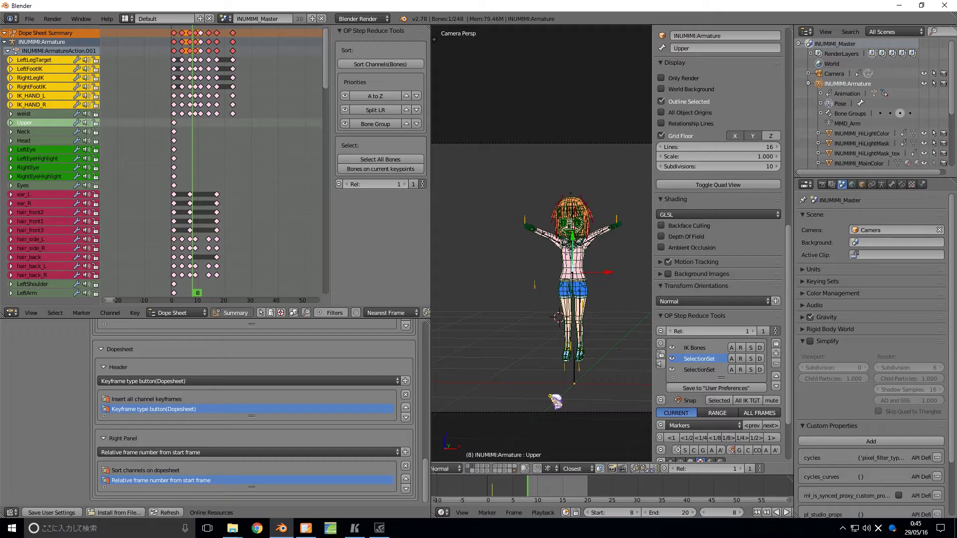
{"action": "scroll", "coordinate": [660, 514], "scroll_direction": "down", "scroll_amount": 1}
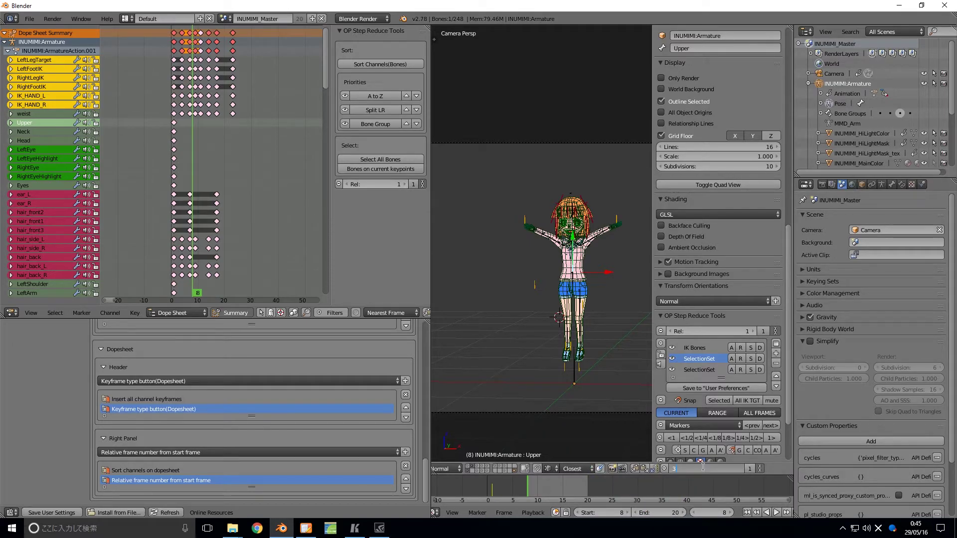
{"action": "key", "text": "Return"}
{"action": "left_click", "coordinate": [732, 468]}
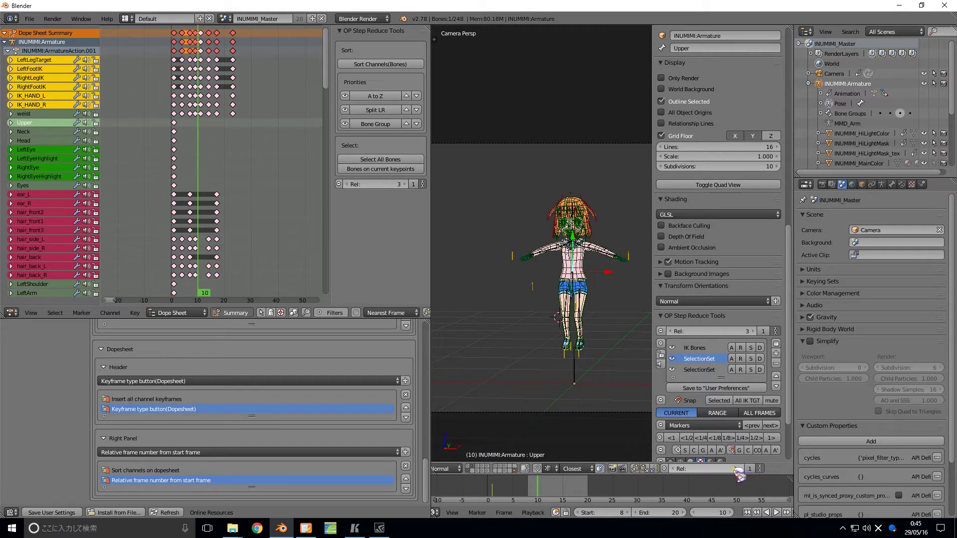
{"action": "type", "text": "4"}
{"action": "key", "text": "Return"}
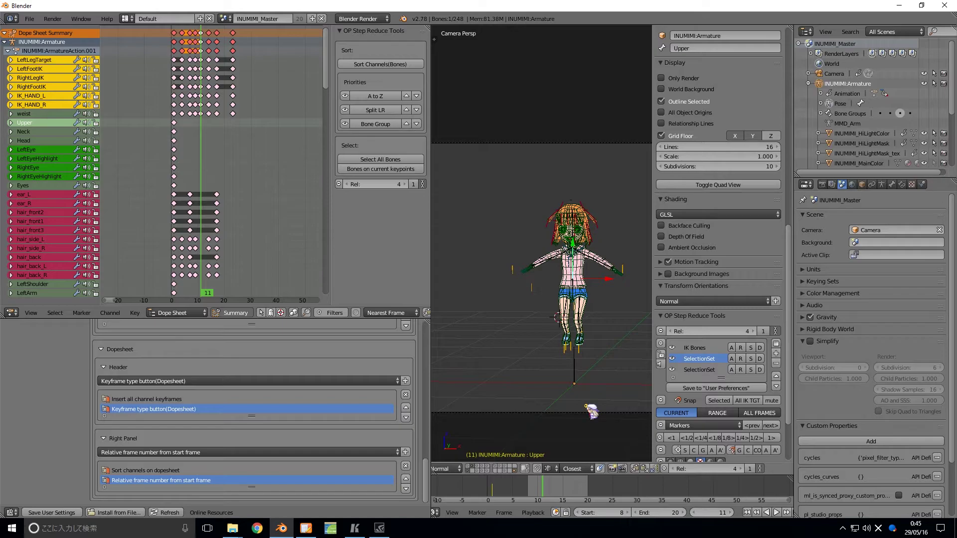
Step: Scrub 0008-0020.avi to frame 7 in the video player, then set the relative frame number to 7 in Blender
{"action": "left_click", "coordinate": [355, 527]}
{"action": "left_click_drag", "start_coordinate": [287, 471], "coordinate": [451, 471]}
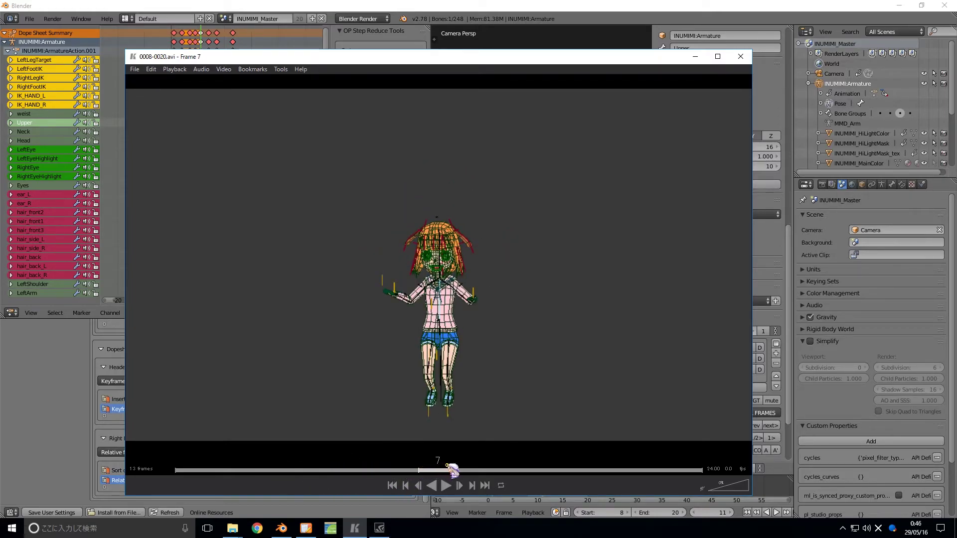
{"action": "left_click", "coordinate": [797, 351]}
{"action": "left_click", "coordinate": [722, 468]}
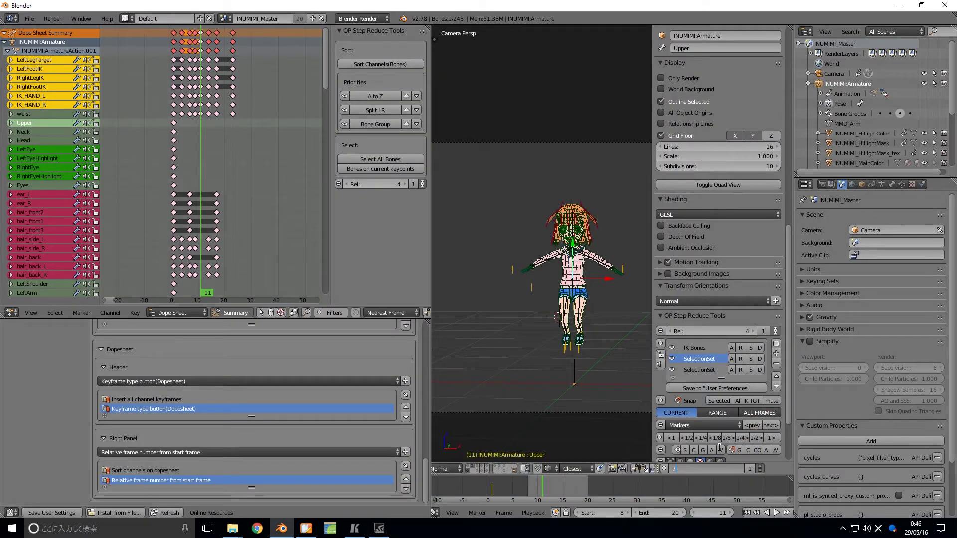
{"action": "key", "text": "Return"}
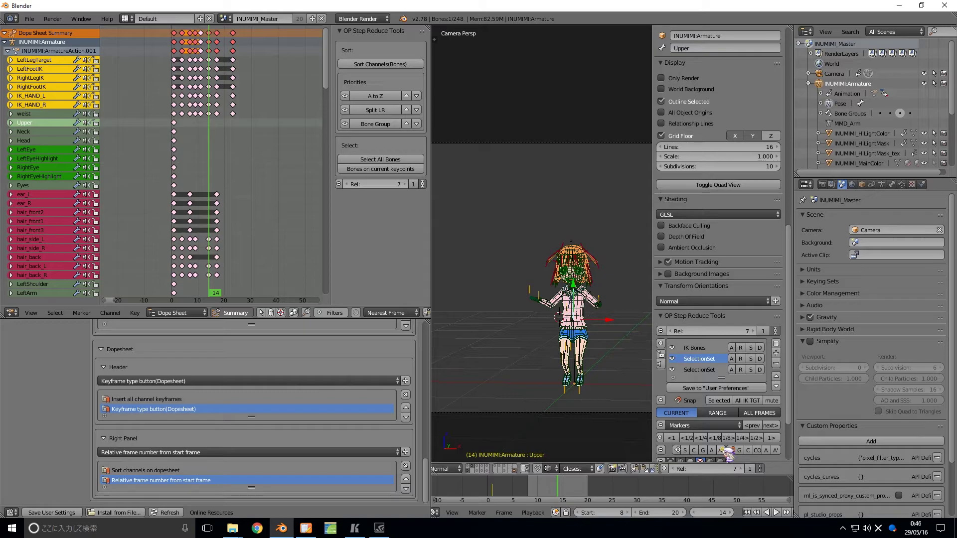
Step: From File Explorer's temp folder, open 0008-0020.avi in QuickTime Player, switch its counter to frame numbers, and scrub to frame 4
{"action": "middle_click_drag", "start_coordinate": [583, 407], "coordinate": [569, 399], "text": "shift"}
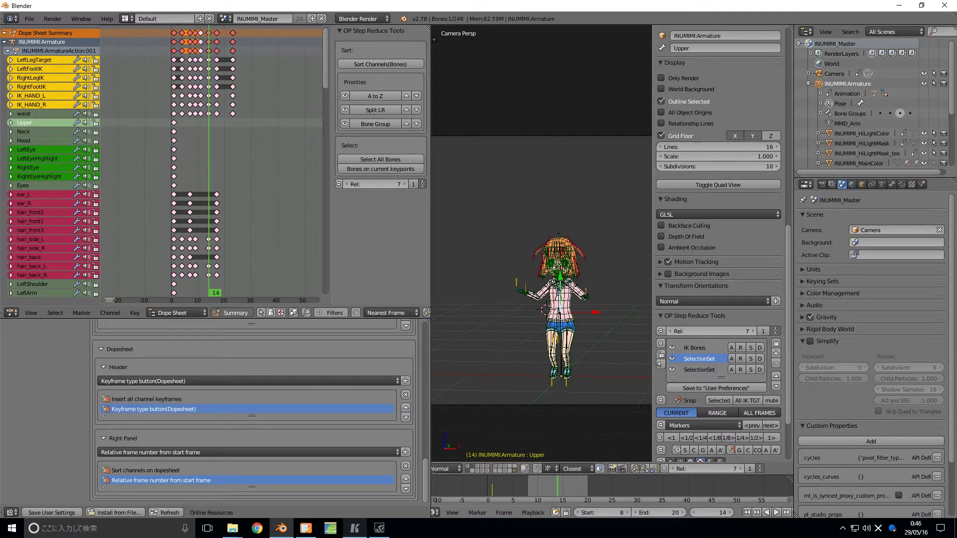
{"action": "mouse_move", "coordinate": [232, 532]}
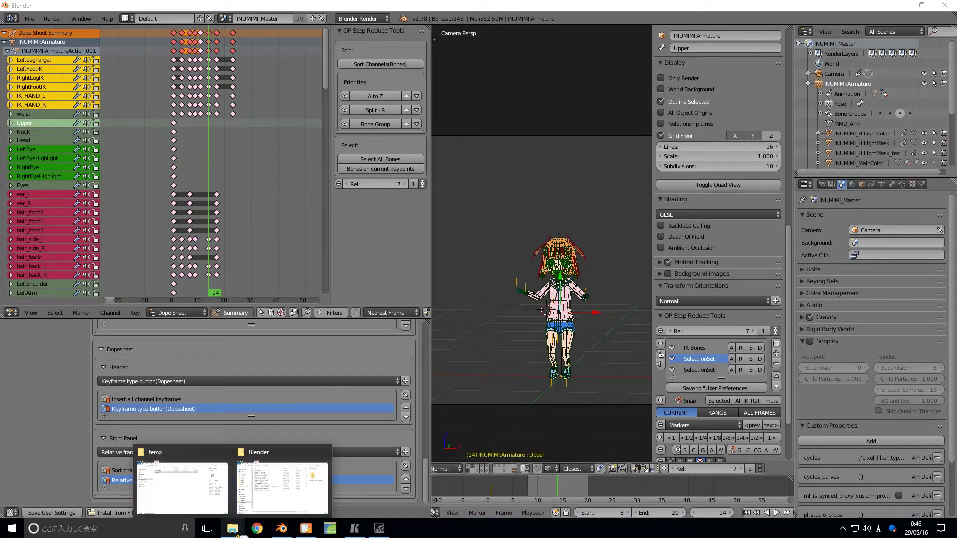
{"action": "left_click", "coordinate": [182, 486]}
{"action": "right_click", "coordinate": [406, 232]}
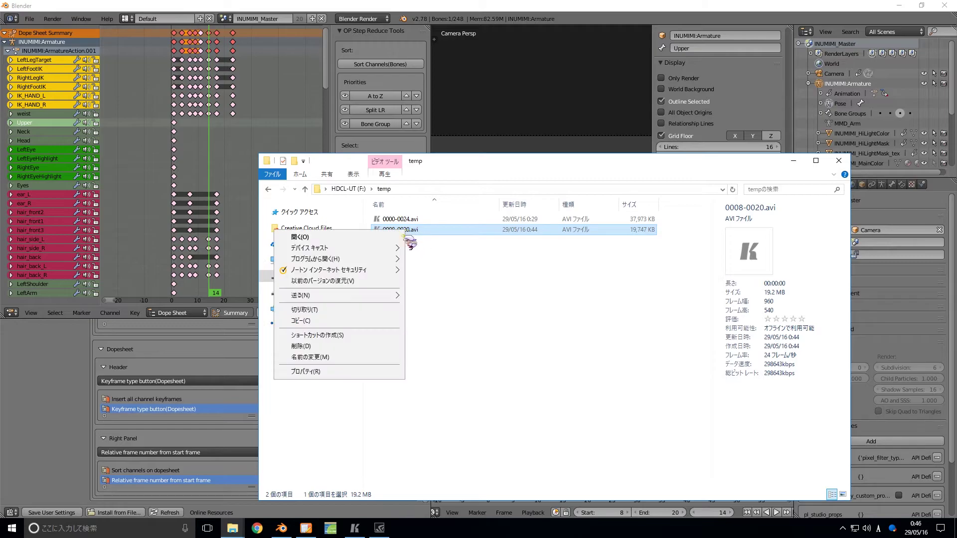
{"action": "mouse_move", "coordinate": [396, 260]}
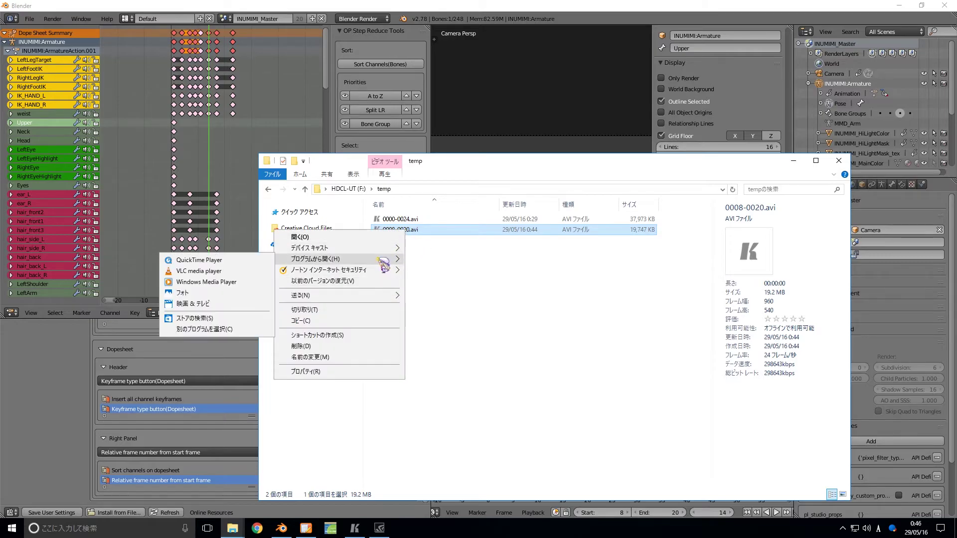
{"action": "left_click", "coordinate": [228, 260]}
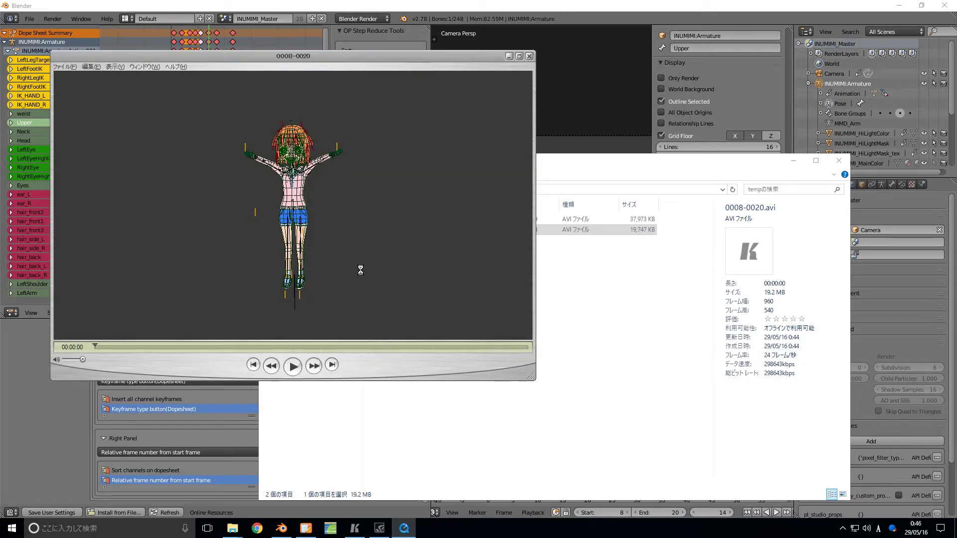
{"action": "left_click", "coordinate": [87, 347]}
{"action": "left_click", "coordinate": [89, 370]}
{"action": "left_click_drag", "start_coordinate": [151, 348], "coordinate": [235, 347]}
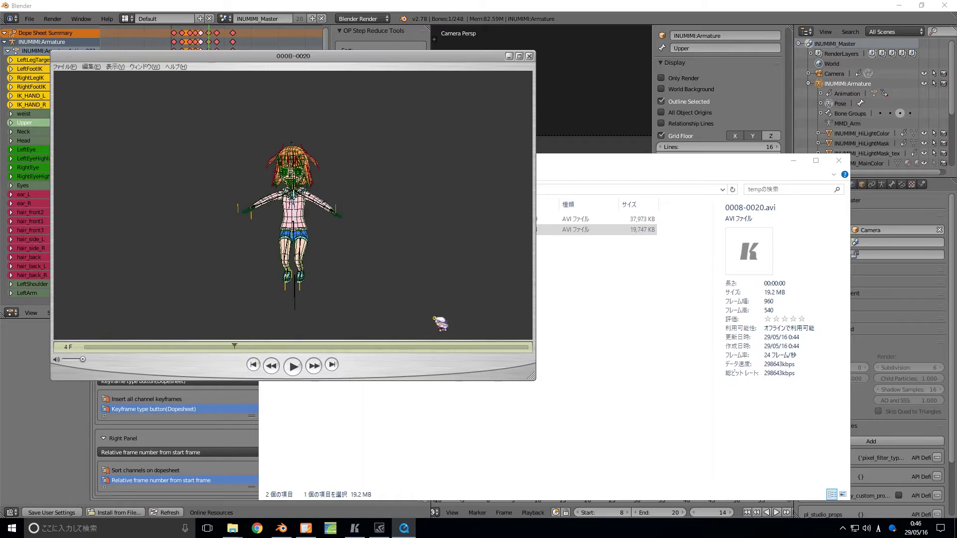
Step: Return to Blender, set the relative numbering's first frame to 0, and set the relative frame number to 4
{"action": "left_click", "coordinate": [640, 121]}
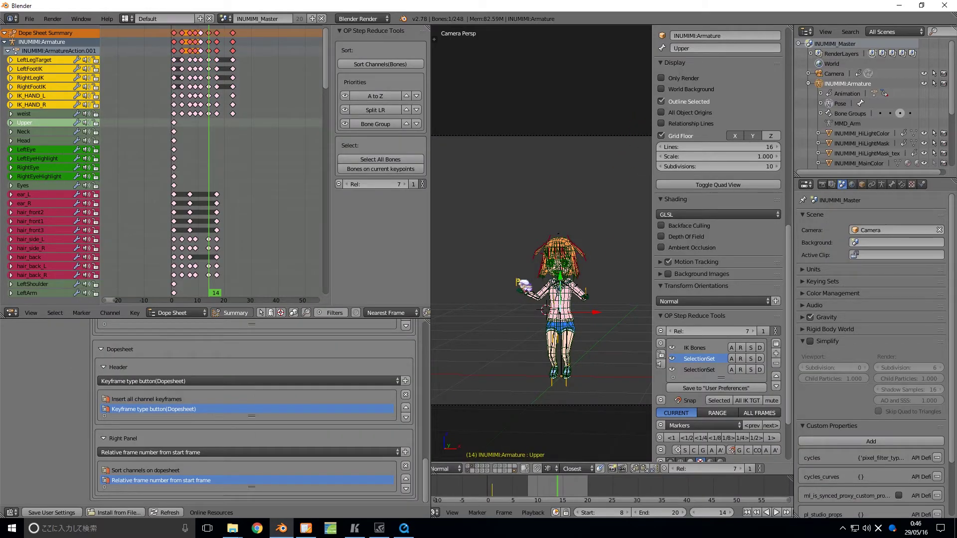
{"action": "left_click", "coordinate": [415, 185]}
{"action": "left_click", "coordinate": [377, 184]}
{"action": "type", "text": "4"}
{"action": "key", "text": "Return"}
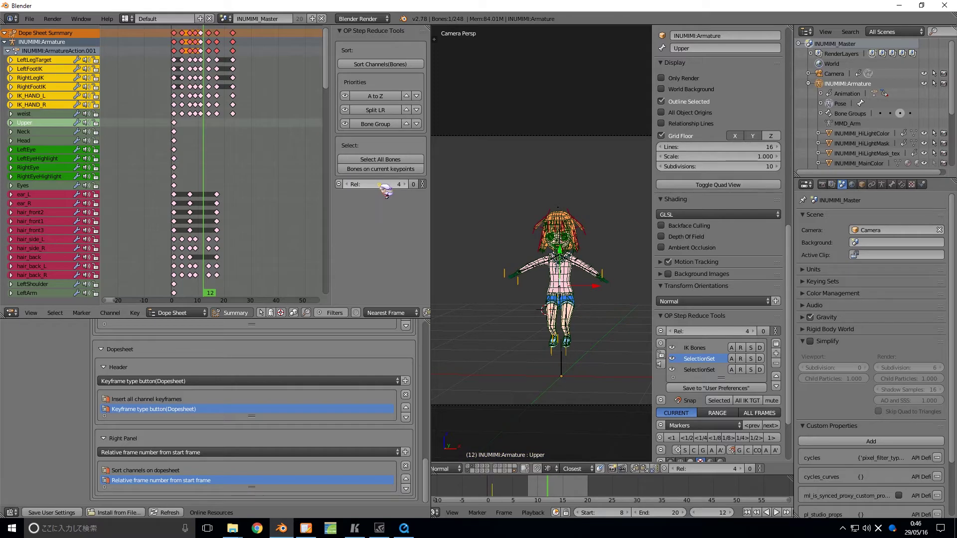
Step: Compare the clip in QuickTime Player and at frame 1 in the other player, then set Blender's relative numbering to start at 1
{"action": "left_click", "coordinate": [404, 528]}
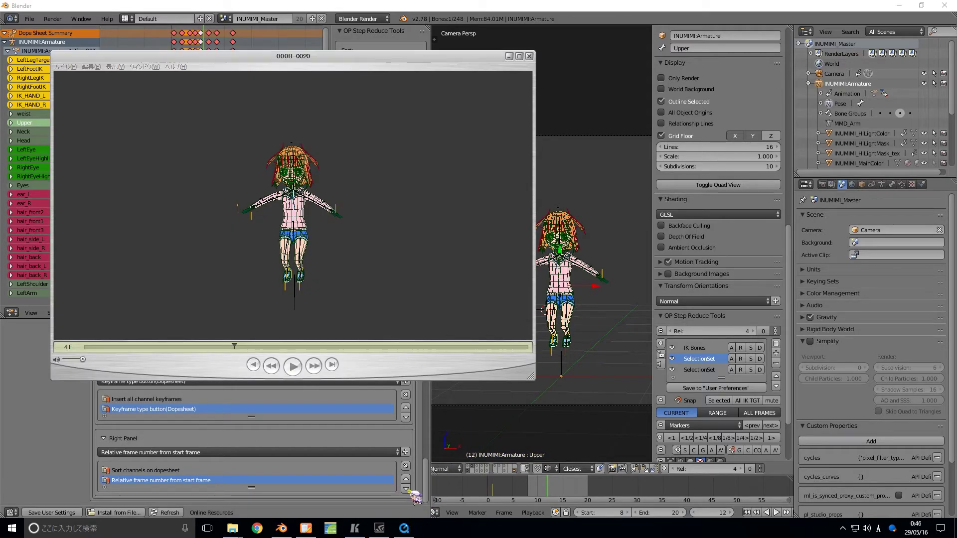
{"action": "left_click", "coordinate": [569, 276]}
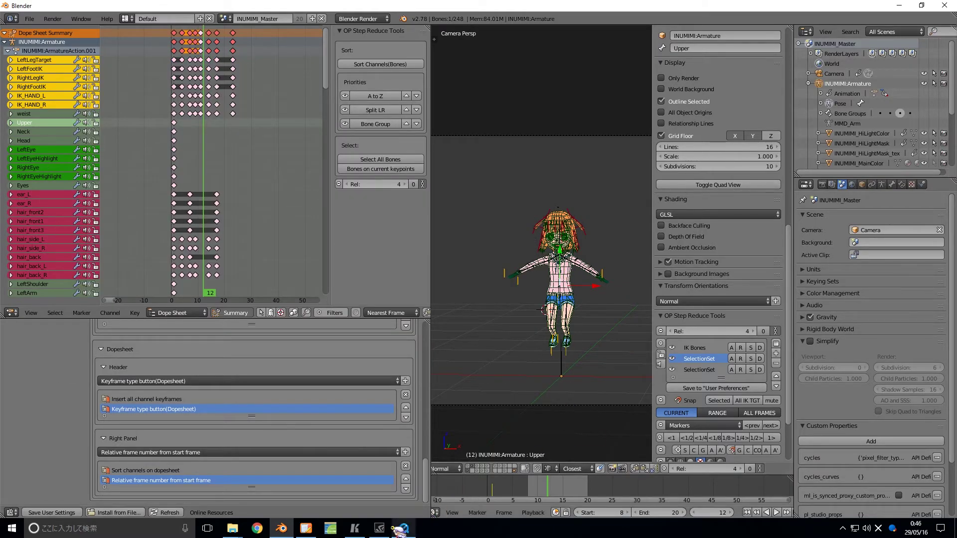
{"action": "left_click", "coordinate": [355, 529]}
{"action": "left_click_drag", "start_coordinate": [277, 474], "coordinate": [168, 474]}
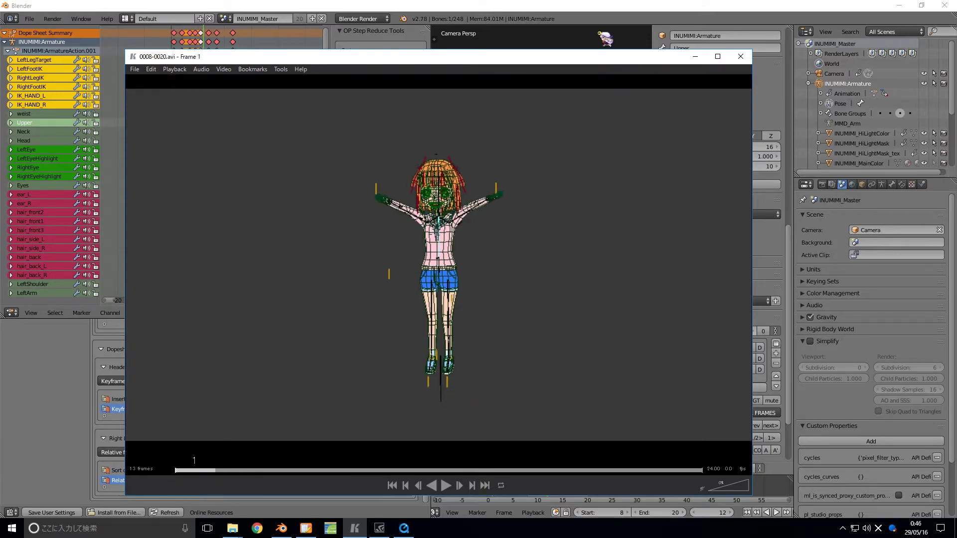
{"action": "left_click", "coordinate": [603, 36]}
{"action": "left_click", "coordinate": [421, 185]}
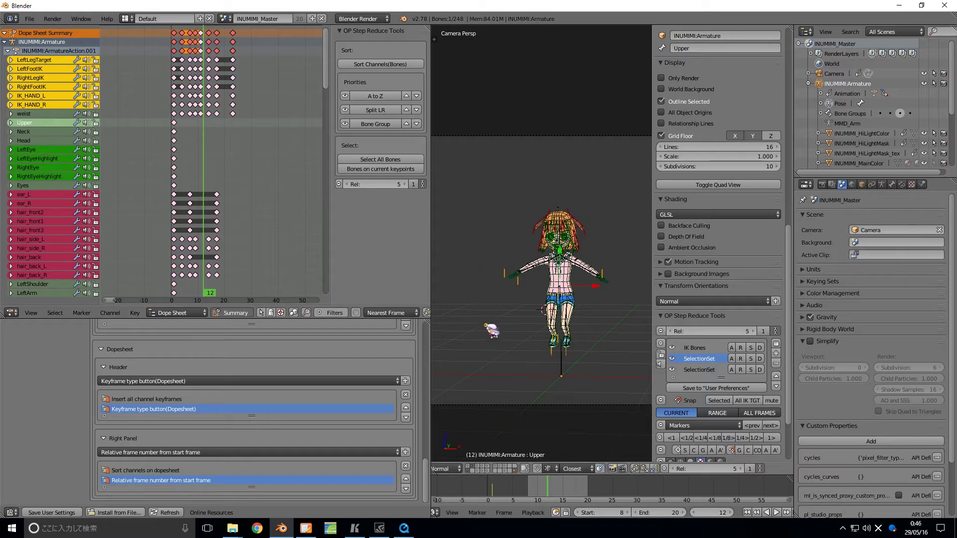
Step: Scrub 0008-0020.avi to frame 9 in the default video player, then set the relative frame number to 9 in Blender
{"action": "left_click", "coordinate": [357, 533]}
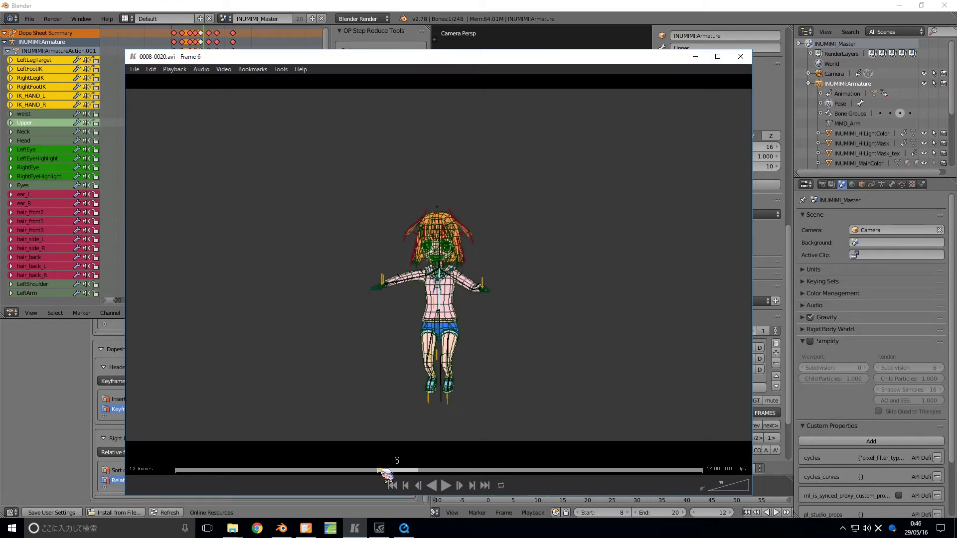
{"action": "left_click_drag", "start_coordinate": [483, 467], "coordinate": [525, 468]}
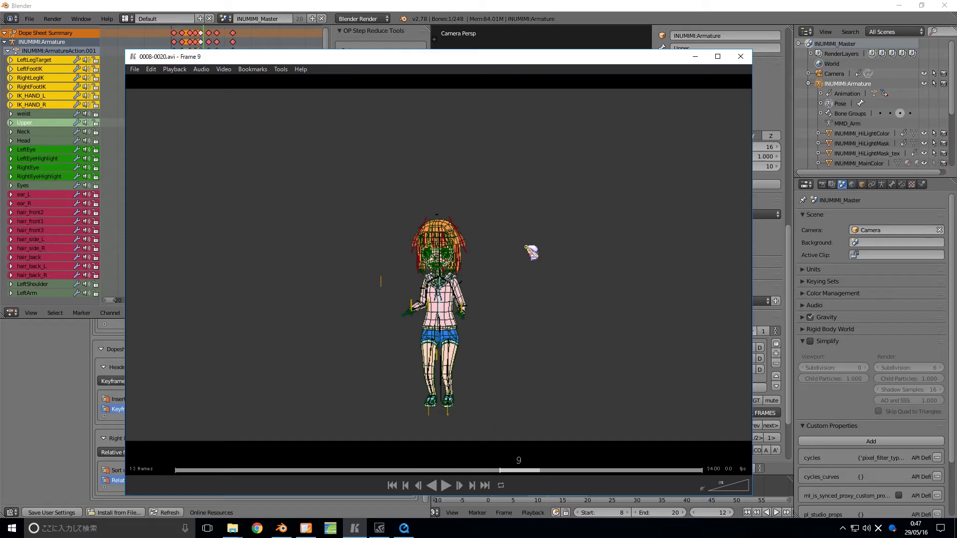
{"action": "left_click", "coordinate": [548, 40]}
{"action": "left_click", "coordinate": [378, 184]}
{"action": "key", "text": "Return"}
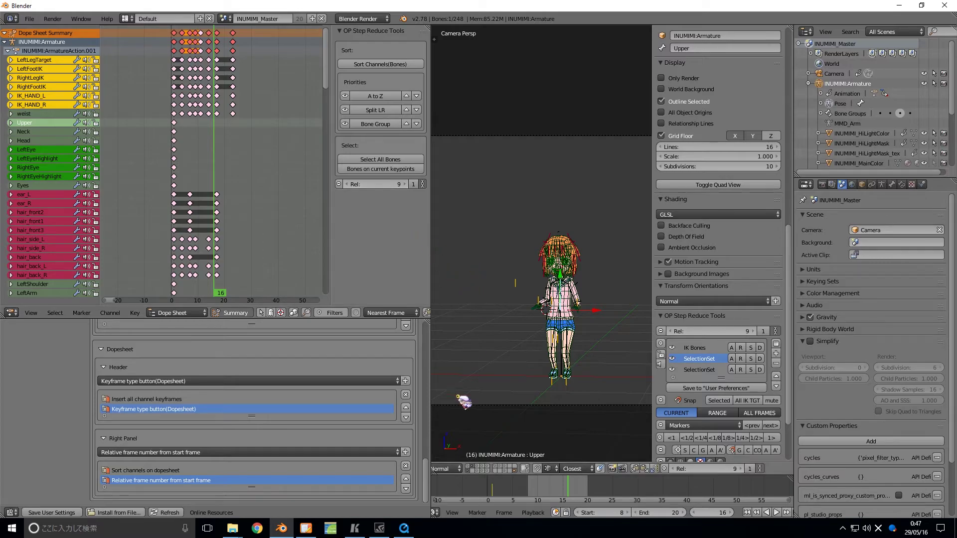
Step: Switch to QuickTime Player and rewind the clip to its first frame to check the starting number
{"action": "left_click", "coordinate": [406, 529]}
{"action": "right_click", "coordinate": [80, 353]}
{"action": "left_click", "coordinate": [83, 346]}
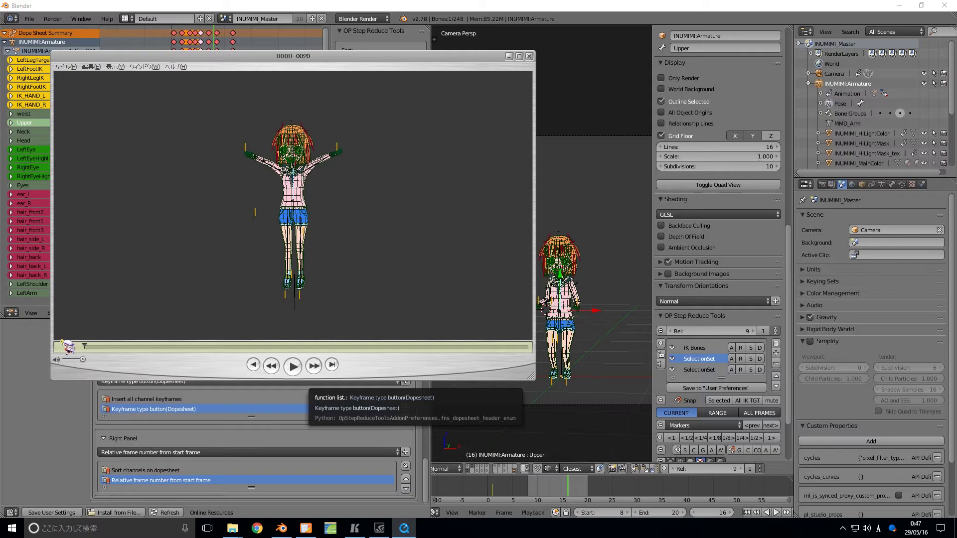
Step: Return to Blender, set the relative numbering to start at 0, and set the relative frame number to 3
{"action": "left_click", "coordinate": [560, 242]}
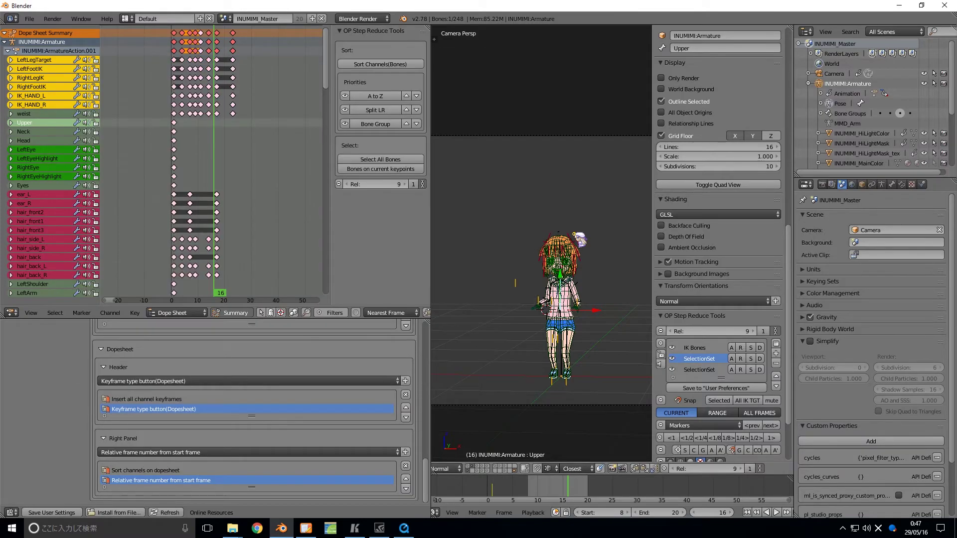
{"action": "left_click", "coordinate": [416, 183]}
{"action": "left_click", "coordinate": [387, 184]}
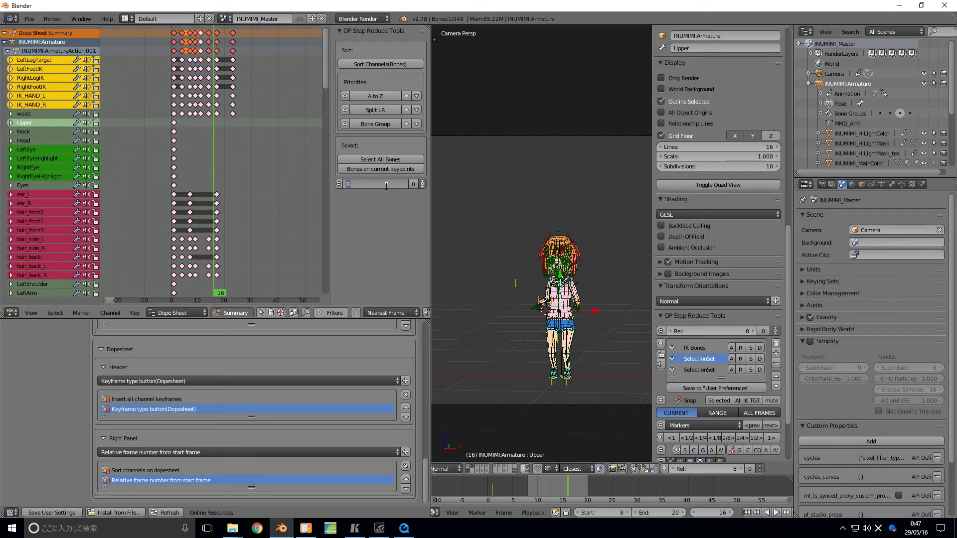
{"action": "type", "text": "3"}
{"action": "key", "text": "Return"}
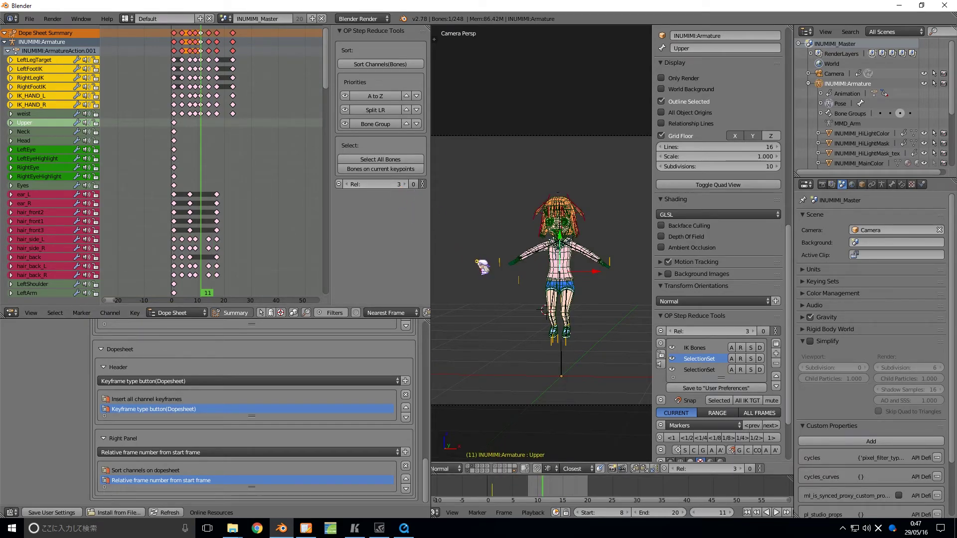
{"action": "key", "text": "KP_0"}
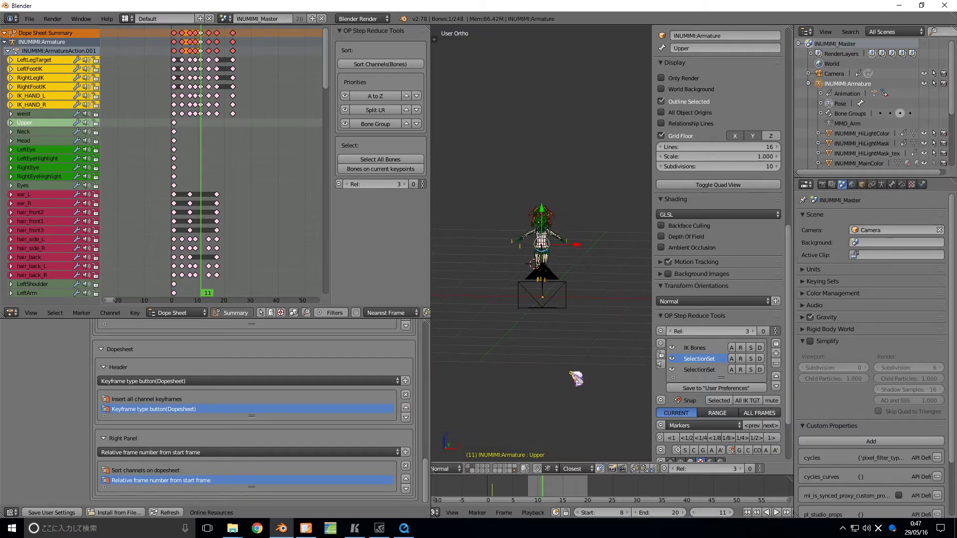
{"action": "middle_click_drag", "start_coordinate": [576, 379], "coordinate": [579, 368]}
{"action": "key", "text": "KP_0"}
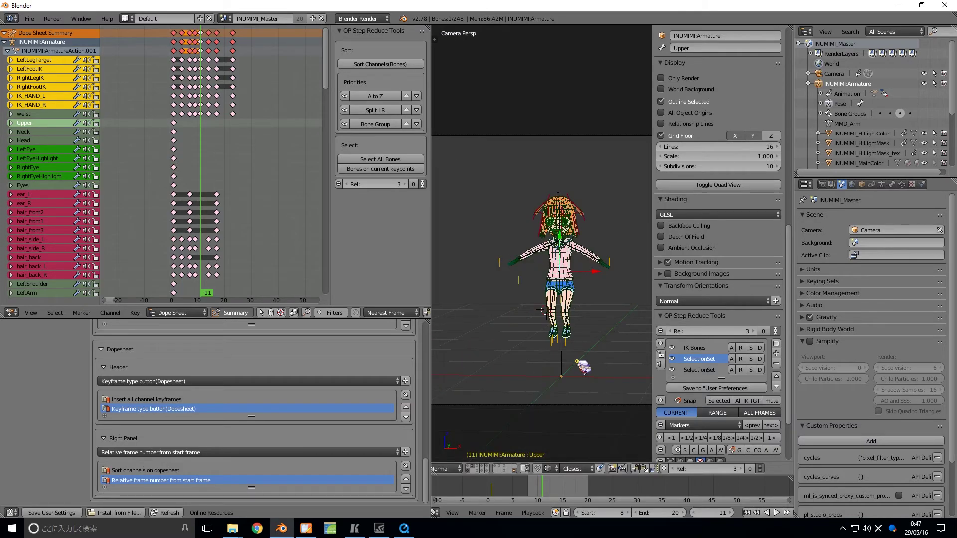
{"action": "middle_click_drag", "start_coordinate": [588, 414], "coordinate": [582, 405], "text": "shift"}
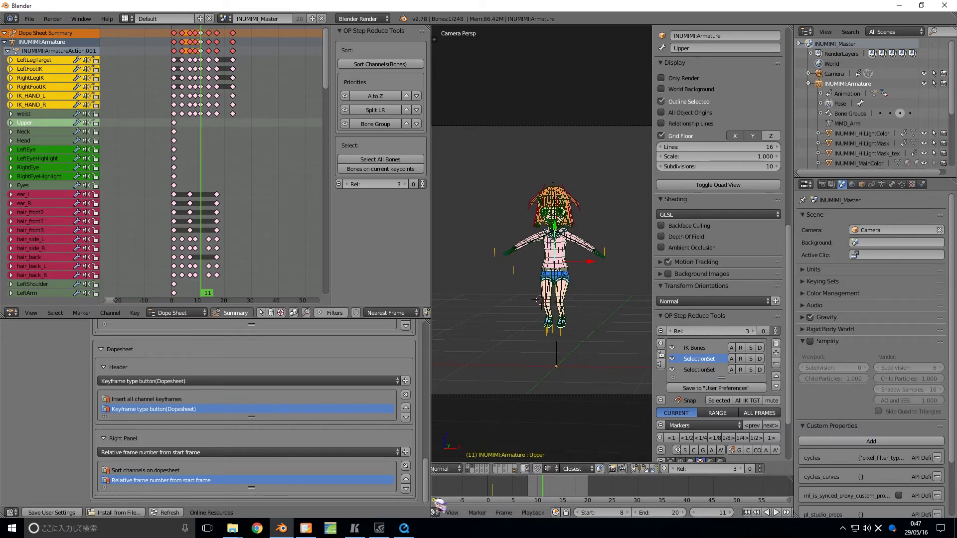
Step: Scrub the timeline's current frame to 14 and set the relative numbering to start at 1
{"action": "middle_click_drag", "start_coordinate": [693, 514], "coordinate": [528, 514]}
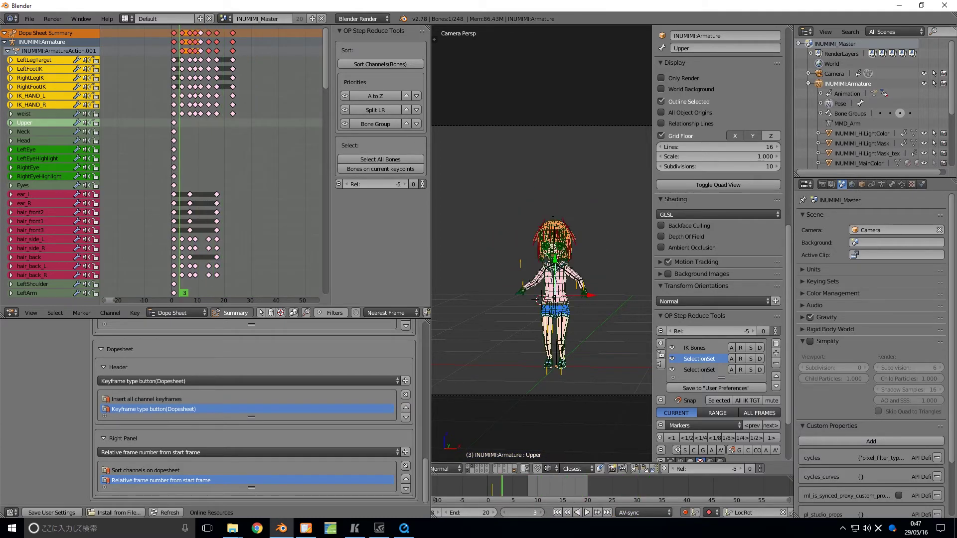
{"action": "left_click_drag", "start_coordinate": [555, 513], "coordinate": [547, 513]}
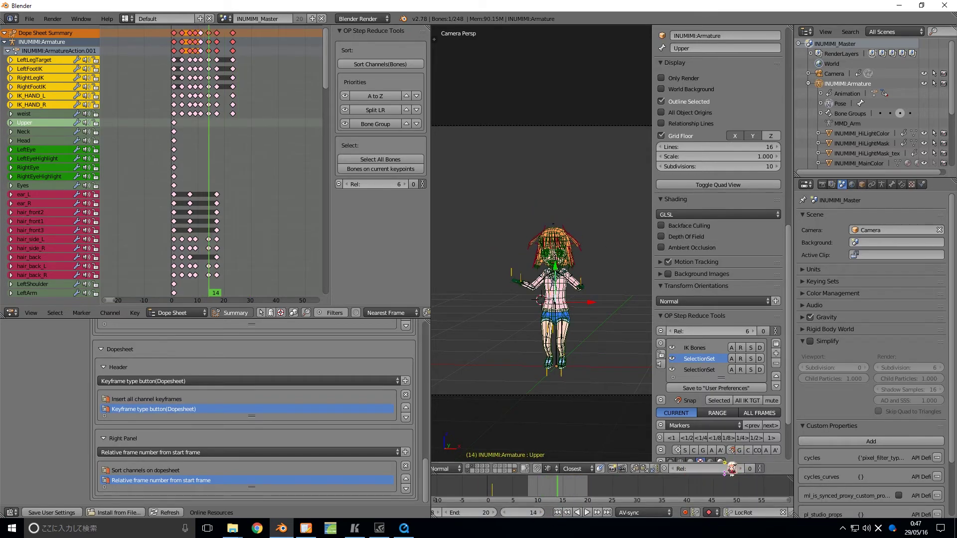
{"action": "left_click", "coordinate": [748, 469]}
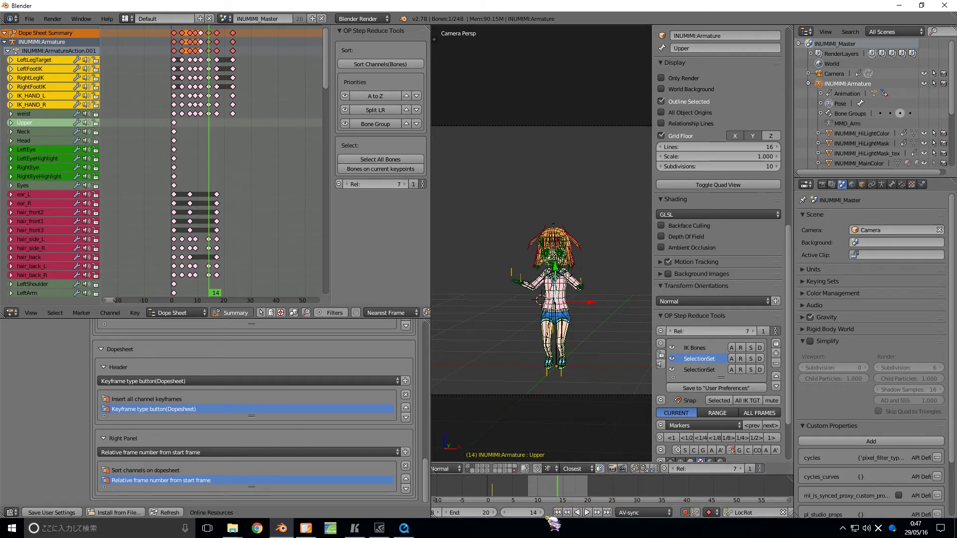
Step: Step the current frame forward to 17, back several frames, and forward again to 14 to compare it with the relative number
{"action": "left_click", "coordinate": [543, 513]}
{"action": "left_click", "coordinate": [543, 513]}
{"action": "left_click", "coordinate": [543, 514]}
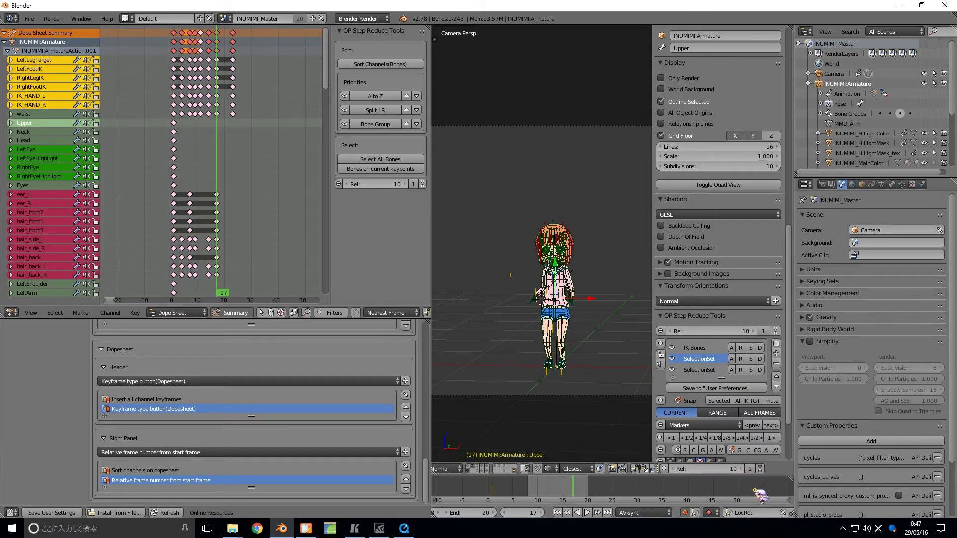
{"action": "left_click", "coordinate": [505, 513]}
{"action": "left_click", "coordinate": [505, 513]}
{"action": "left_click", "coordinate": [505, 513]}
{"action": "left_click", "coordinate": [504, 513]}
{"action": "left_click", "coordinate": [505, 513]}
{"action": "left_click", "coordinate": [505, 513]}
{"action": "left_click", "coordinate": [505, 513]}
{"action": "left_click", "coordinate": [505, 513]}
{"action": "left_click", "coordinate": [546, 513]}
{"action": "left_click", "coordinate": [545, 513]}
{"action": "left_click", "coordinate": [546, 513]}
{"action": "left_click", "coordinate": [546, 513]}
{"action": "left_click", "coordinate": [545, 513]}
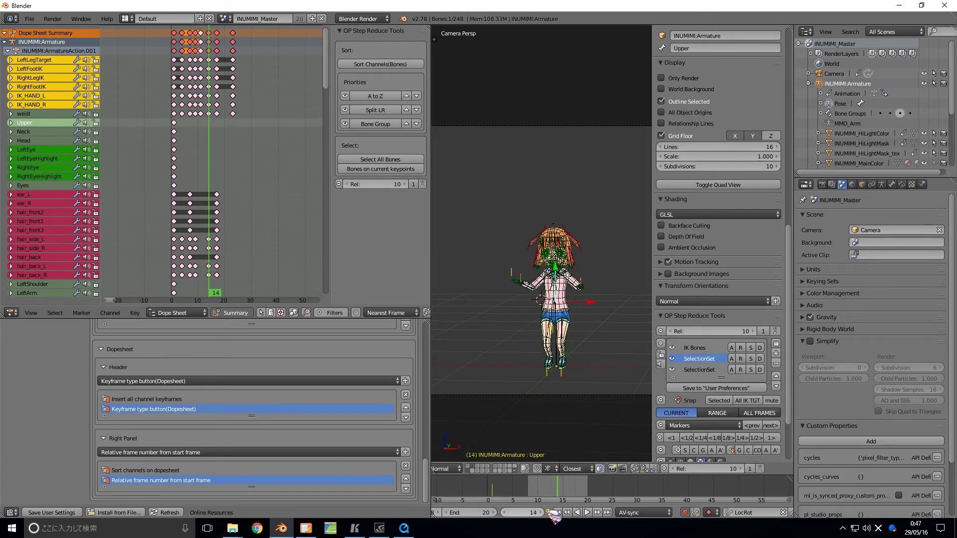